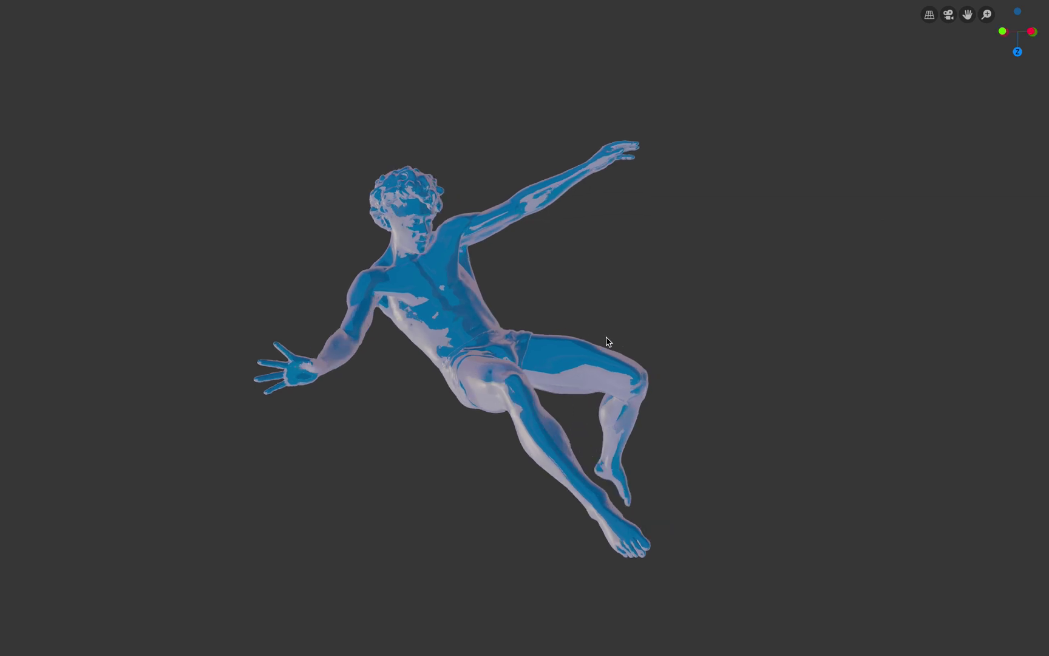
Examine the blue toon-shaded falling figure from the front, the sides and the head end.
scroll(647, 350, "right", 3)
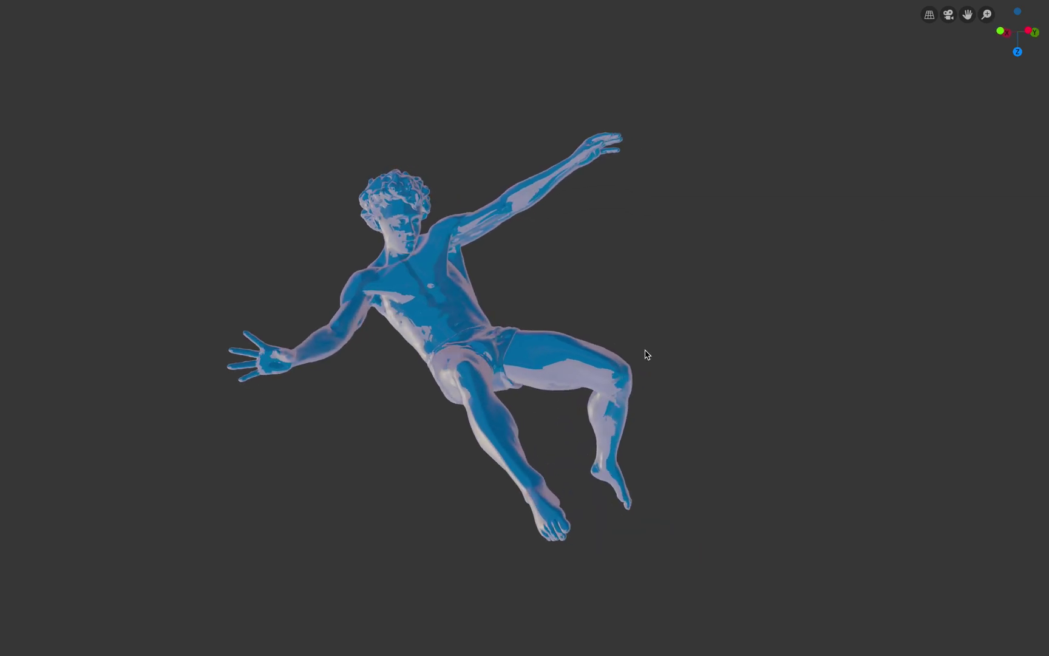
scroll(664, 339, "left", 5)
scroll(664, 338, "up", 3)
middle_click_drag(664, 338, 660, 340)
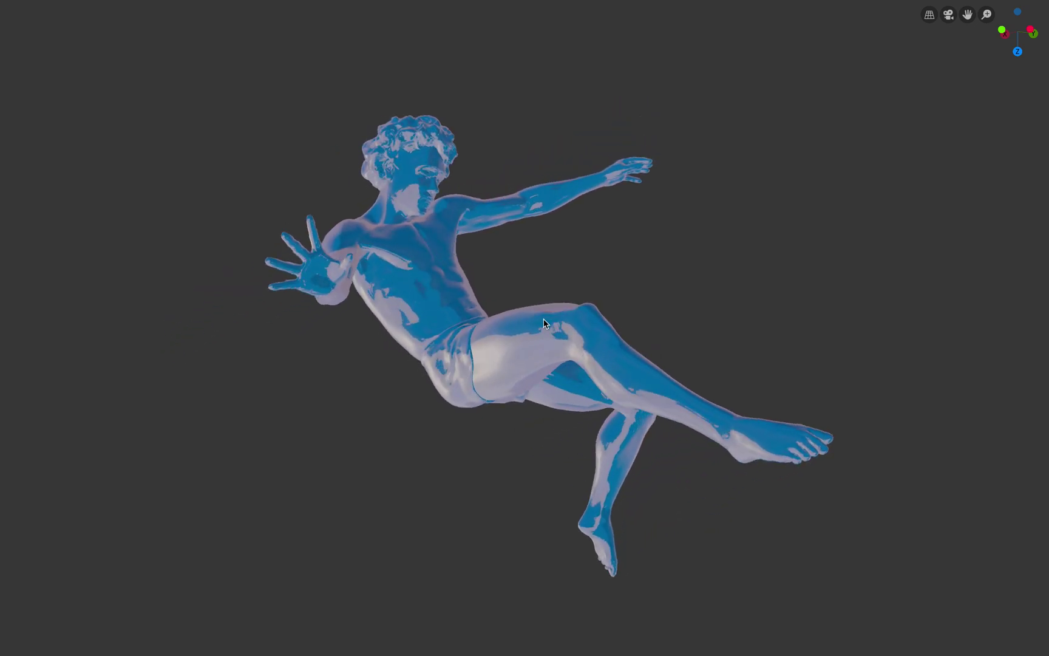
middle_click_drag(700, 341, 766, 347)
middle_click_drag(607, 337, 813, 352)
middle_click_drag(516, 321, 681, 324)
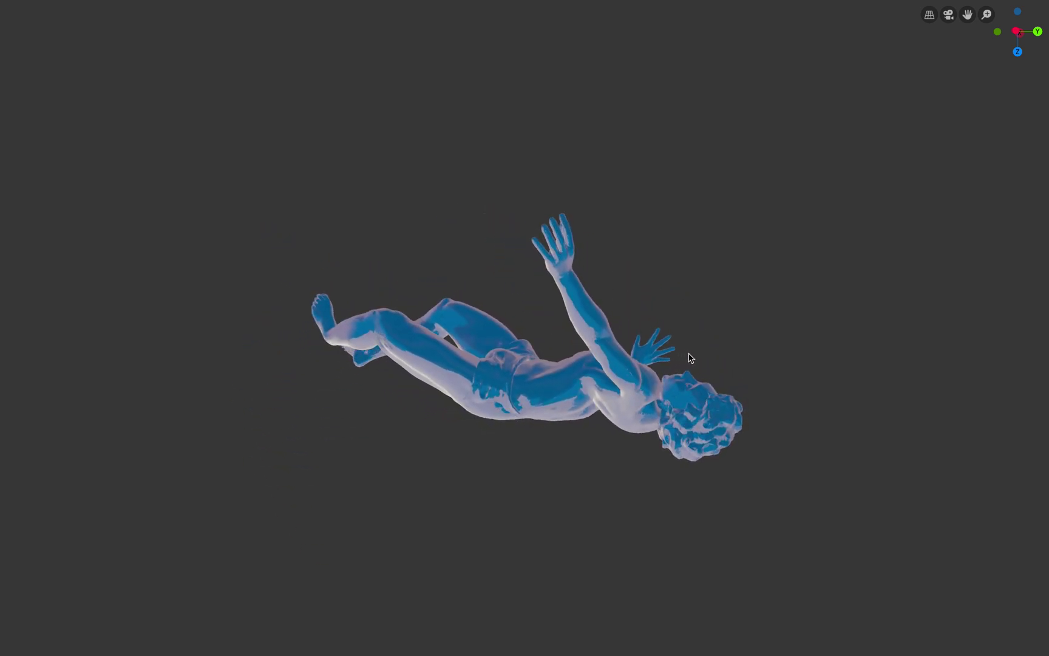
middle_click_drag(674, 355, 516, 359)
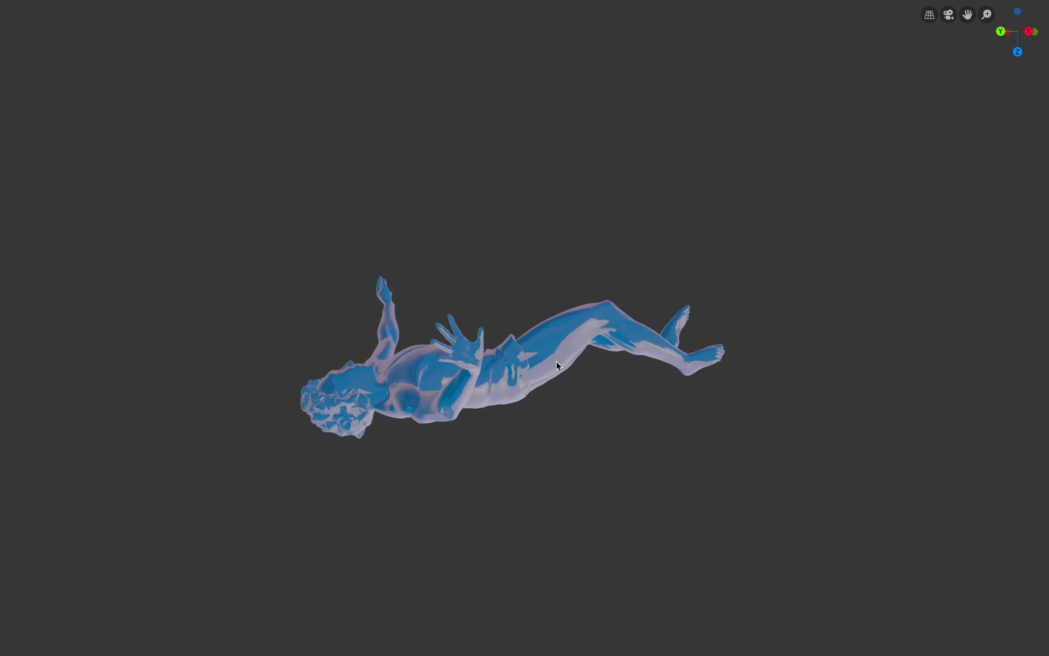
Restore the full interface and open fallingman_001.blend from the USDZ_FallingMan folder, discarding the current file's unsaved changes.
key("ctrl+alt+space")
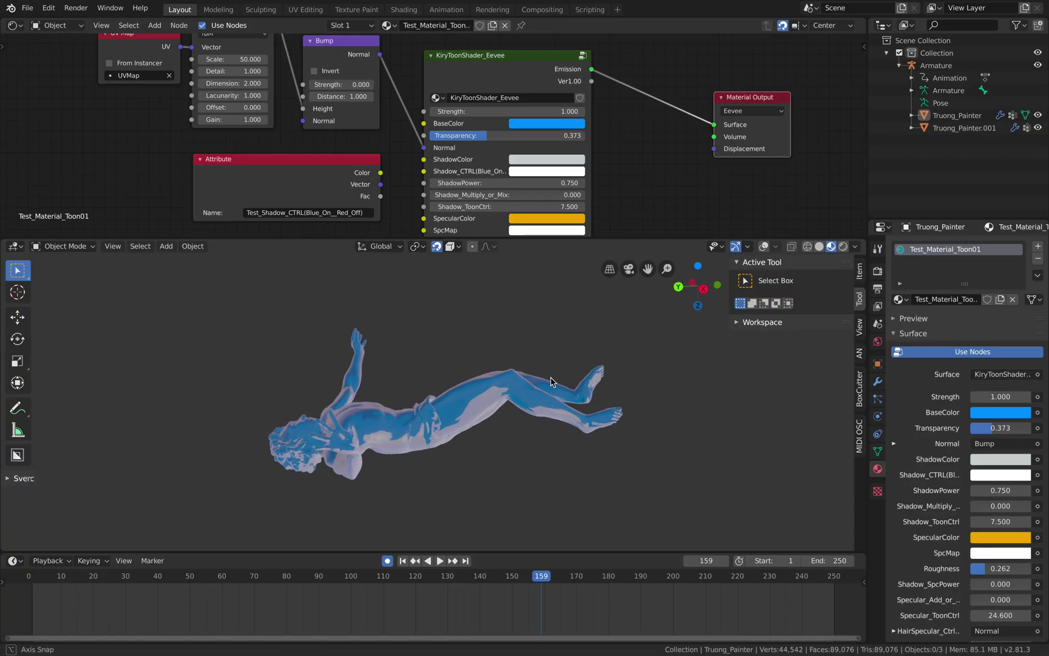
left_click(27, 8)
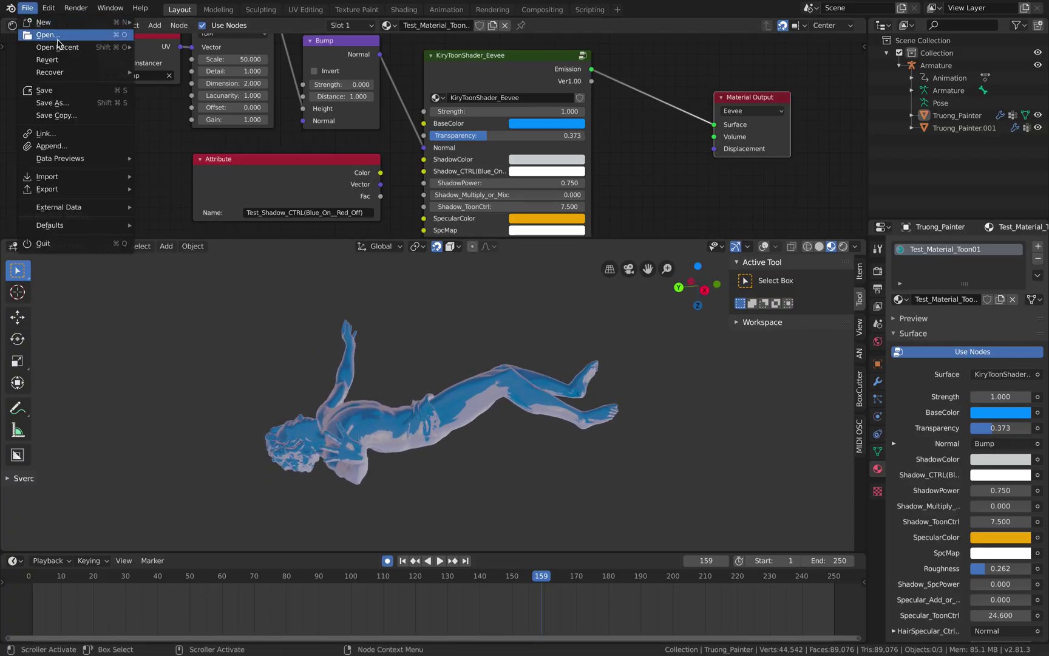
left_click(64, 37)
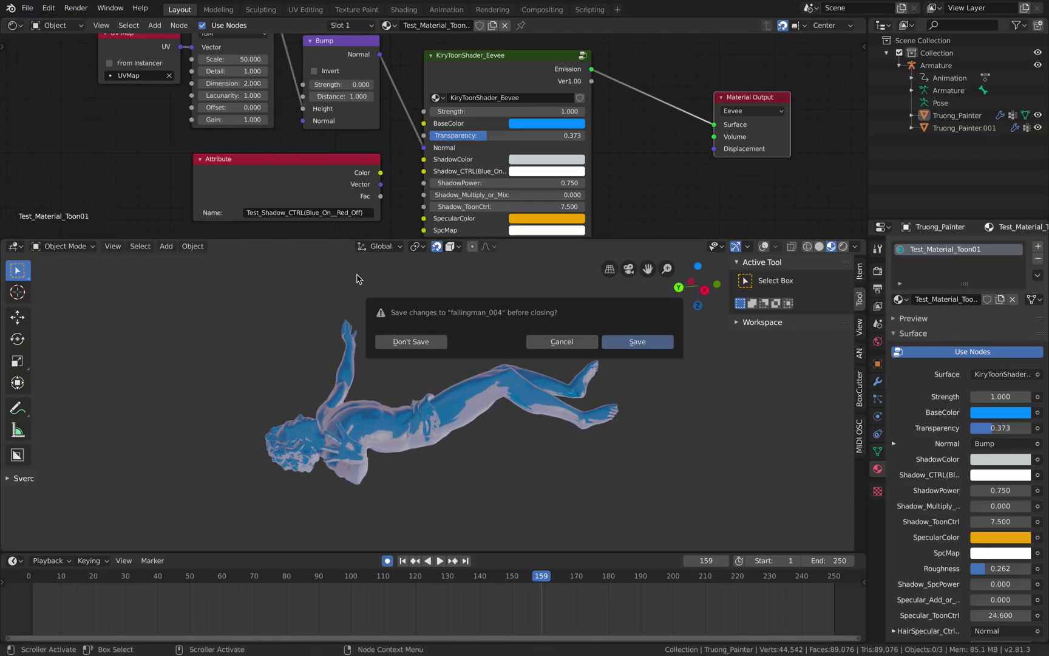
left_click(399, 342)
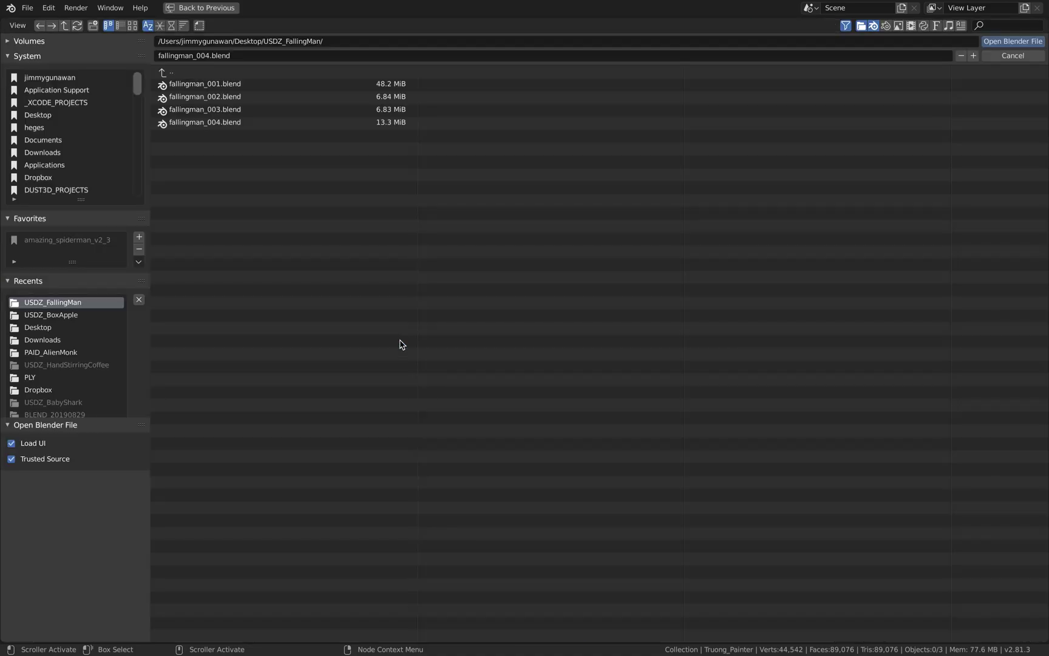
left_click(252, 86)
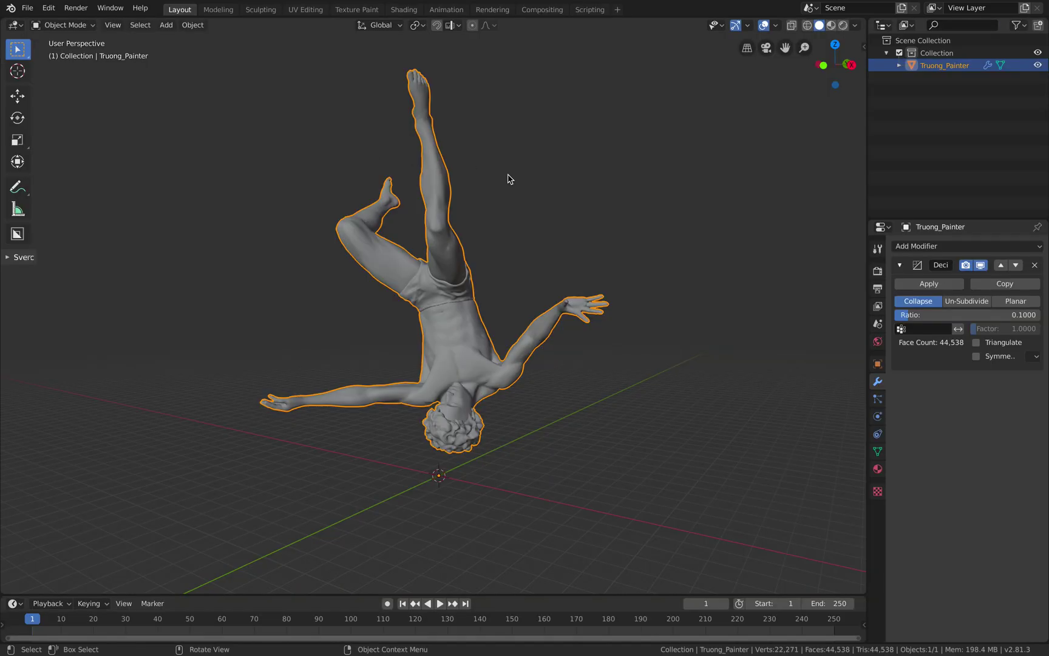
Select the figure mesh, widen the properties area and apply its Decimate modifier.
left_click(508, 176)
left_click(448, 282)
middle_click_drag(601, 301, 491, 309)
scroll(491, 309, "up", 2)
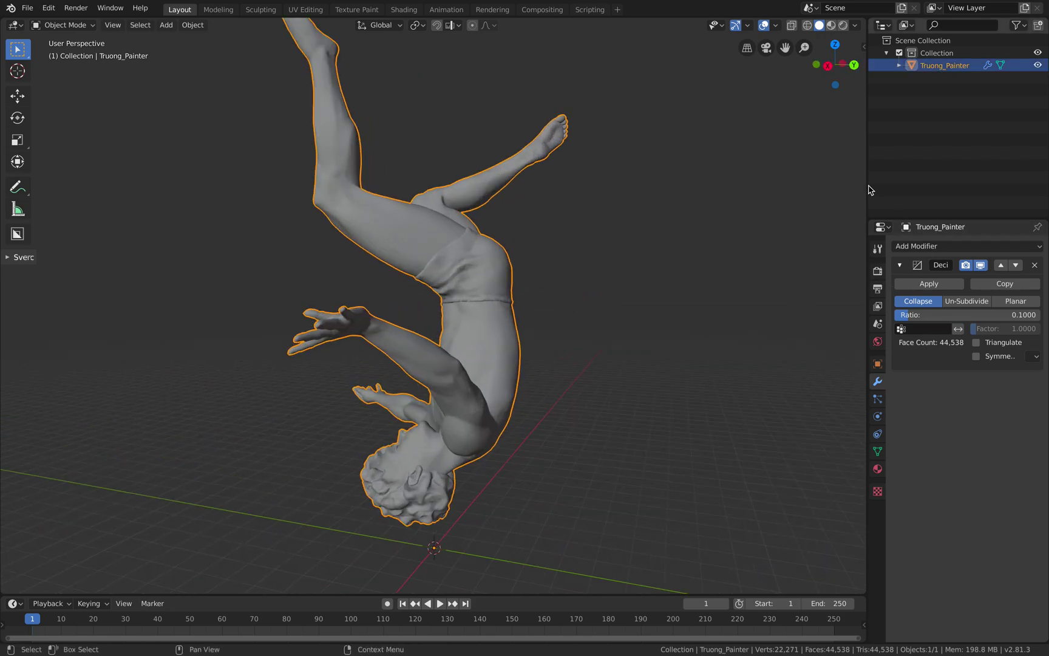
left_click_drag(868, 190, 763, 190)
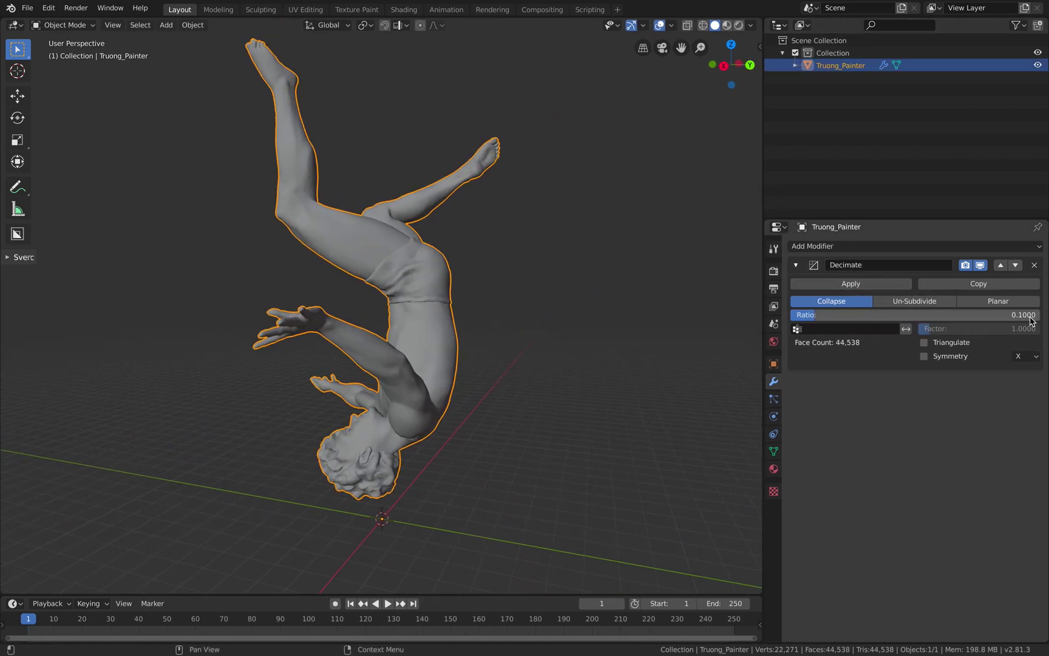
left_click(831, 287)
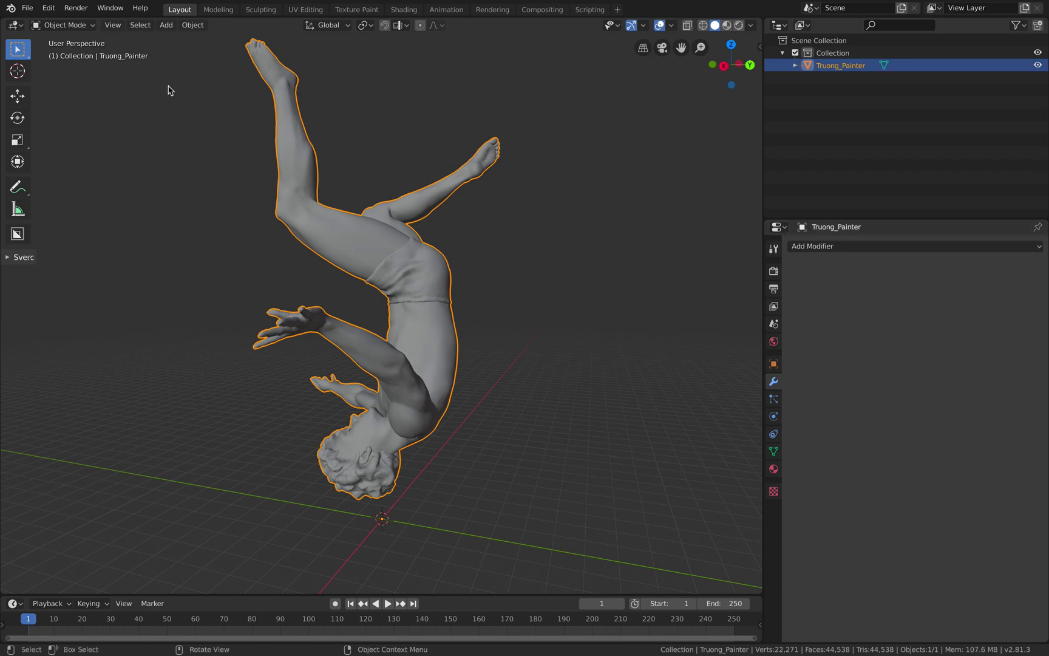
Save the scene as a new file named fallingmanDemo_001.blend in the same folder.
left_click(27, 8)
left_click(63, 99)
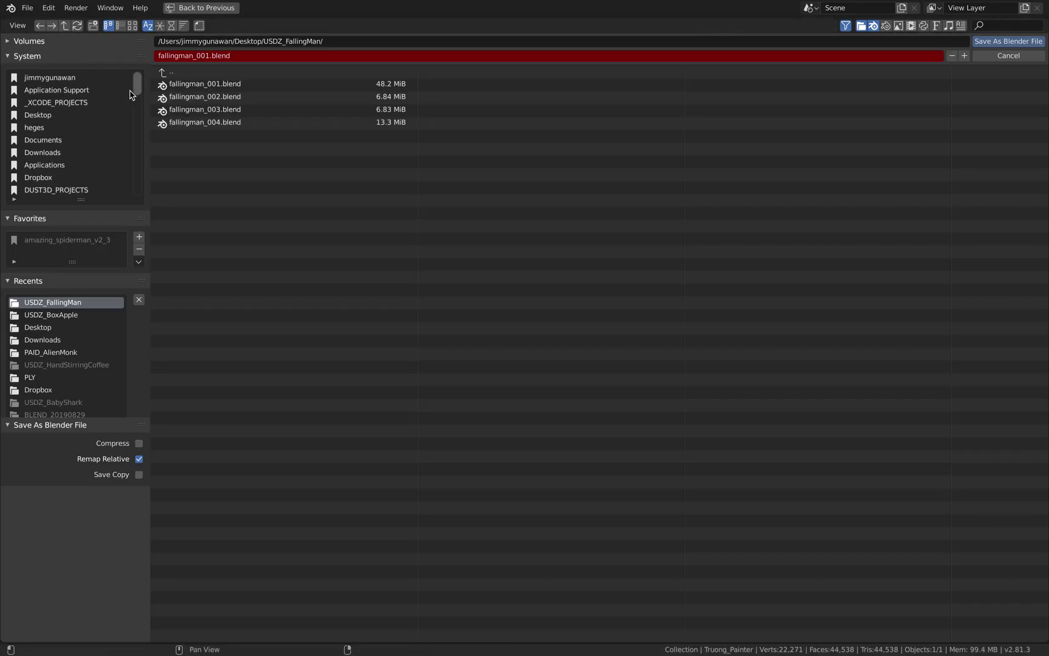
left_click(196, 56)
left_click(197, 56)
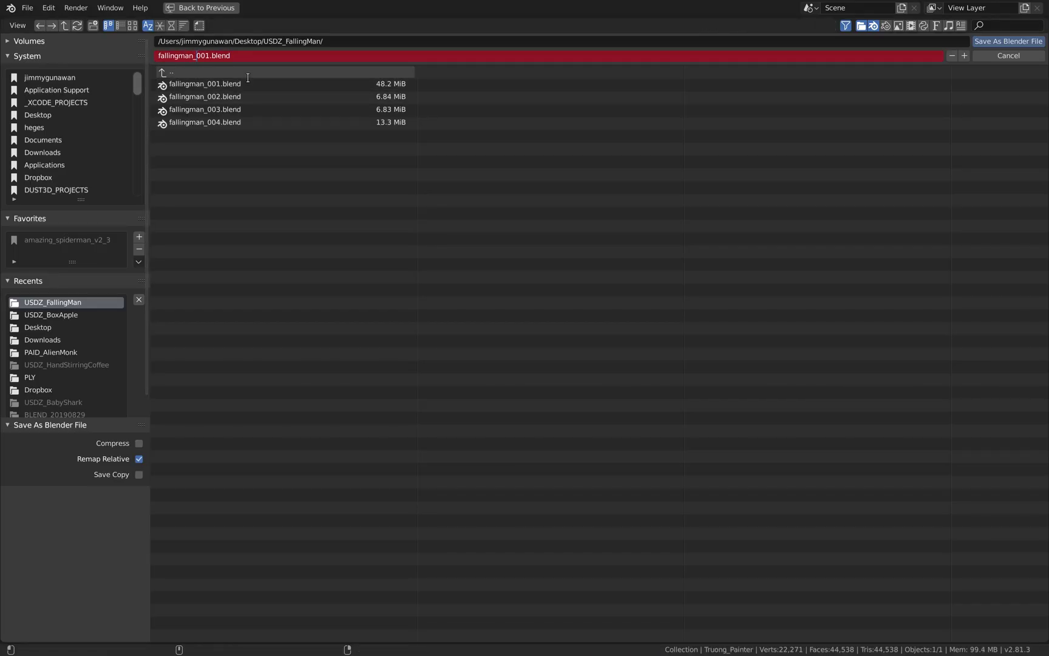
key("Return")
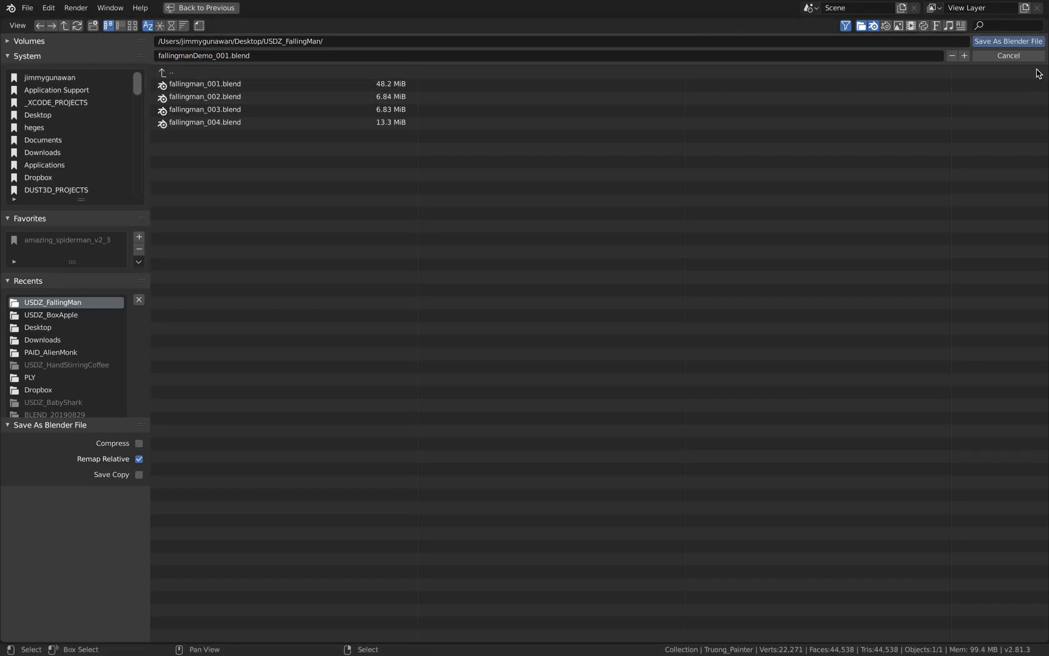
left_click(1029, 43)
Examine the upside-down figure's pose from the side and the front before rigging.
mouse_move(454, 304)
middle_mouse_down()
mouse_move(426, 313)
mouse_move(438, 313)
middle_mouse_up()
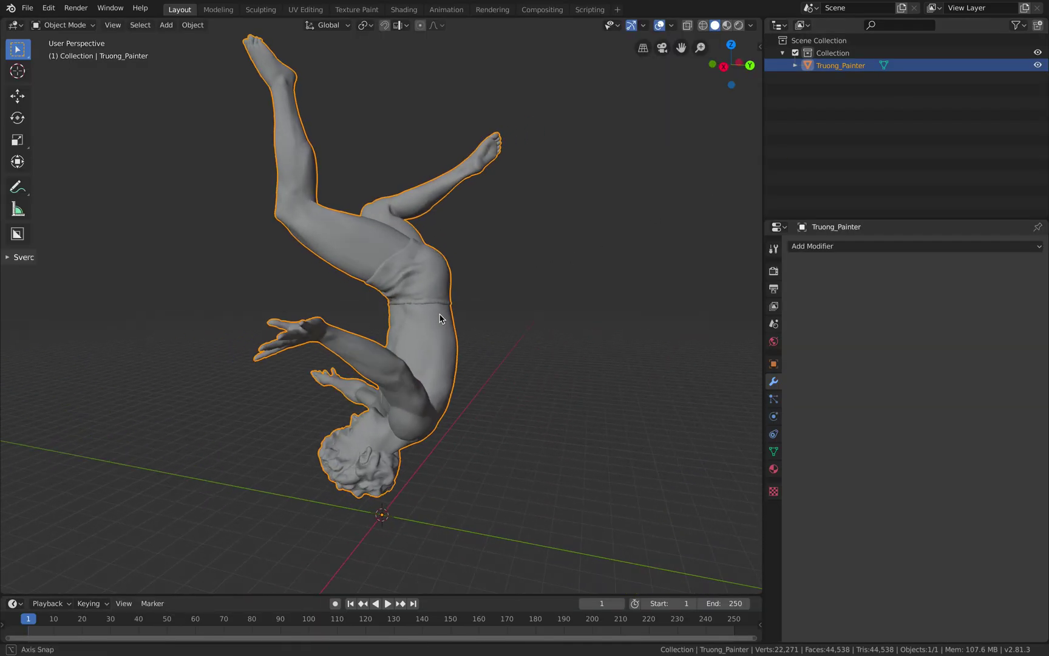
middle_click_drag(479, 262, 646, 289)
middle_click_drag(442, 306, 464, 304)
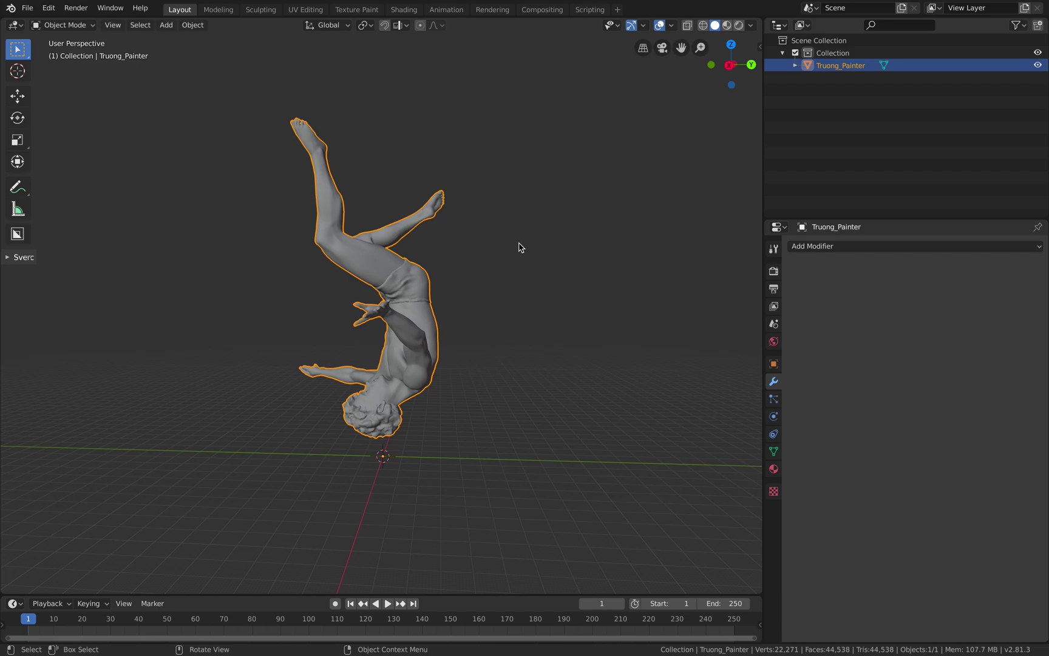
key("r")
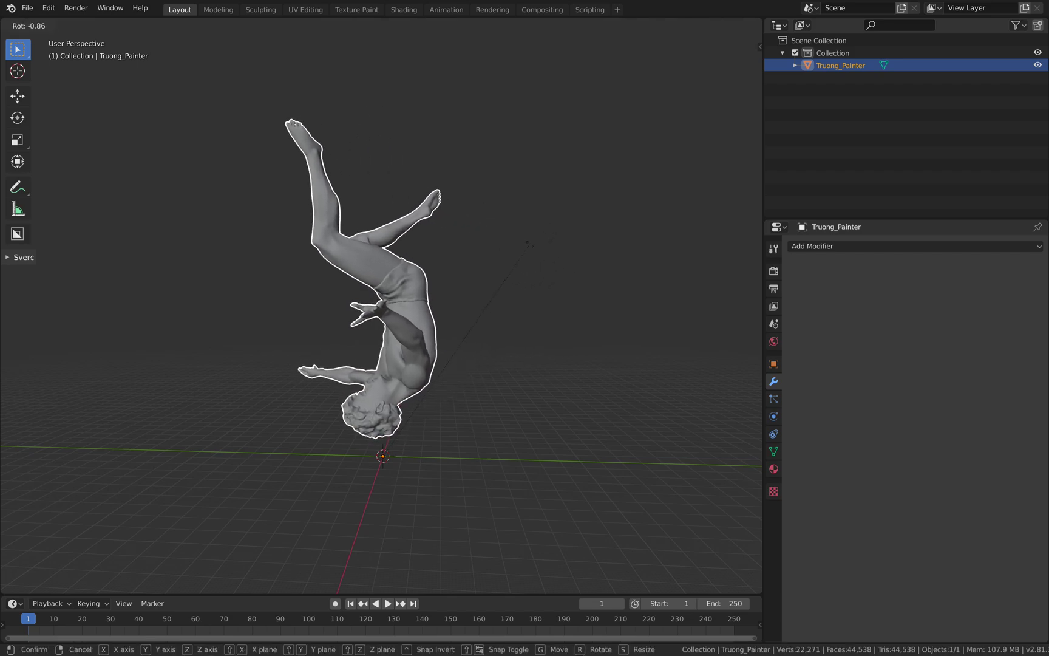
left_click(534, 245)
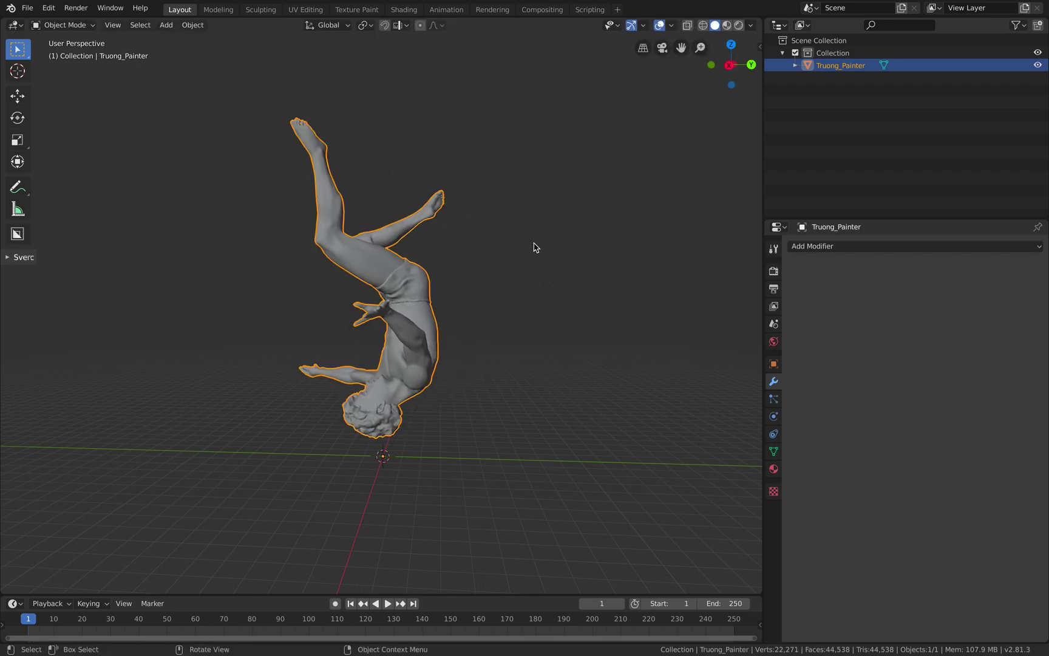
middle_click_drag(486, 269, 503, 266)
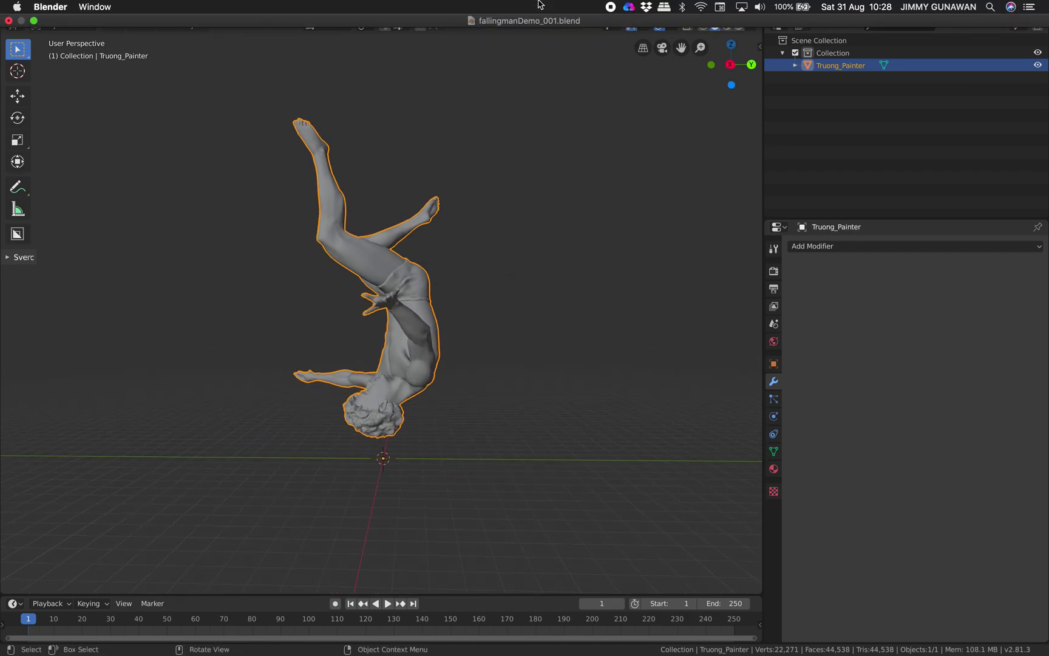
middle_click_drag(529, 185, 457, 284)
scroll(463, 272, "up", 1)
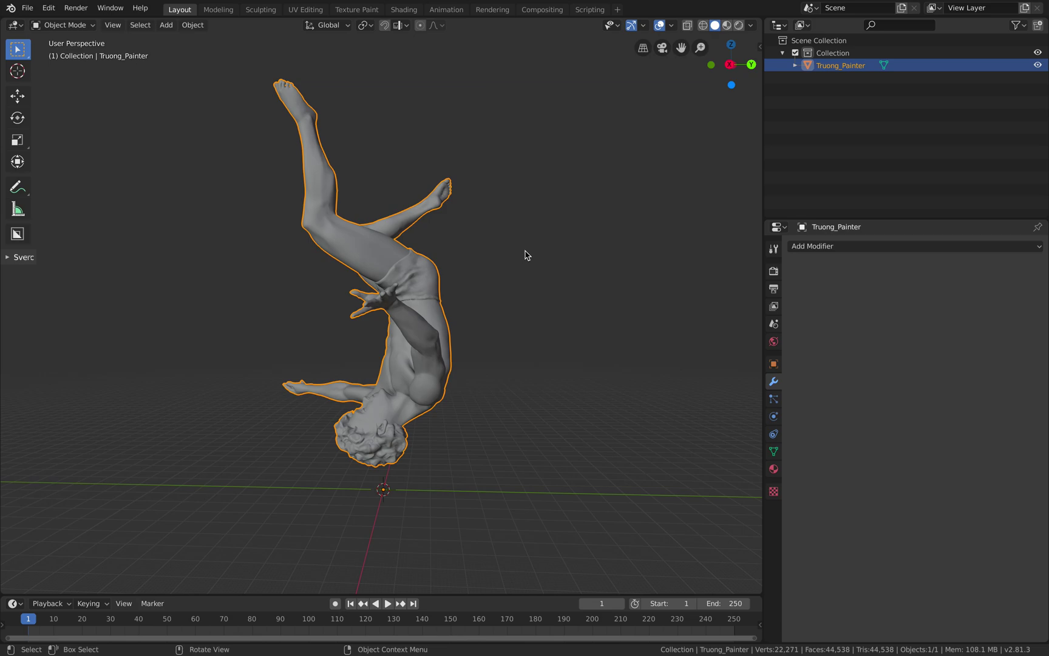
middle_click_drag(429, 335, 480, 303)
left_click_drag(763, 179, 811, 182)
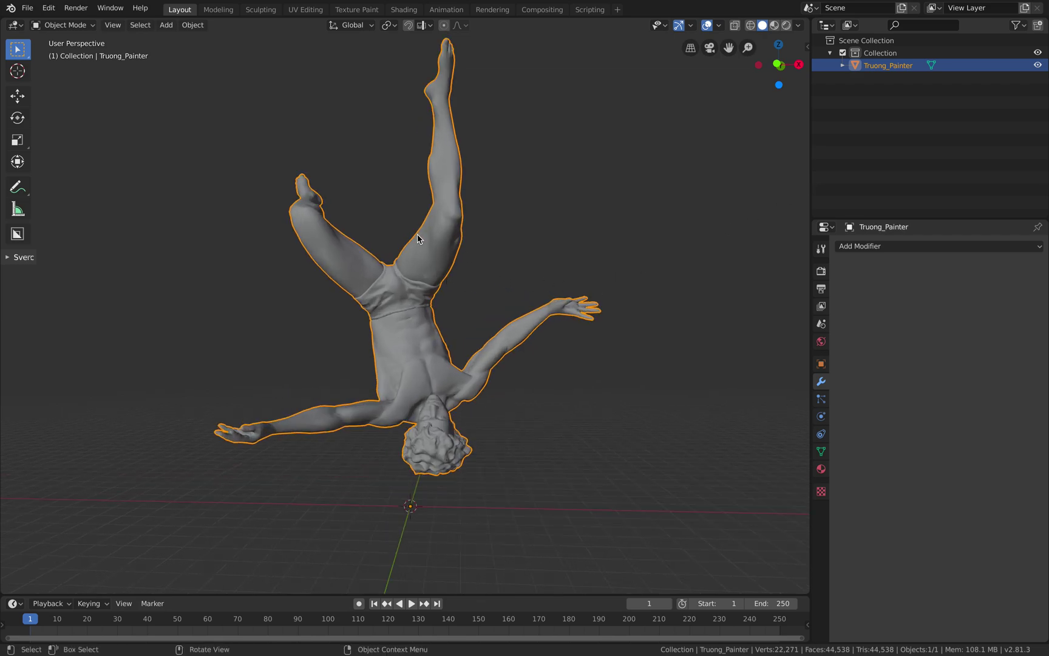
middle_click_drag(465, 277, 459, 280)
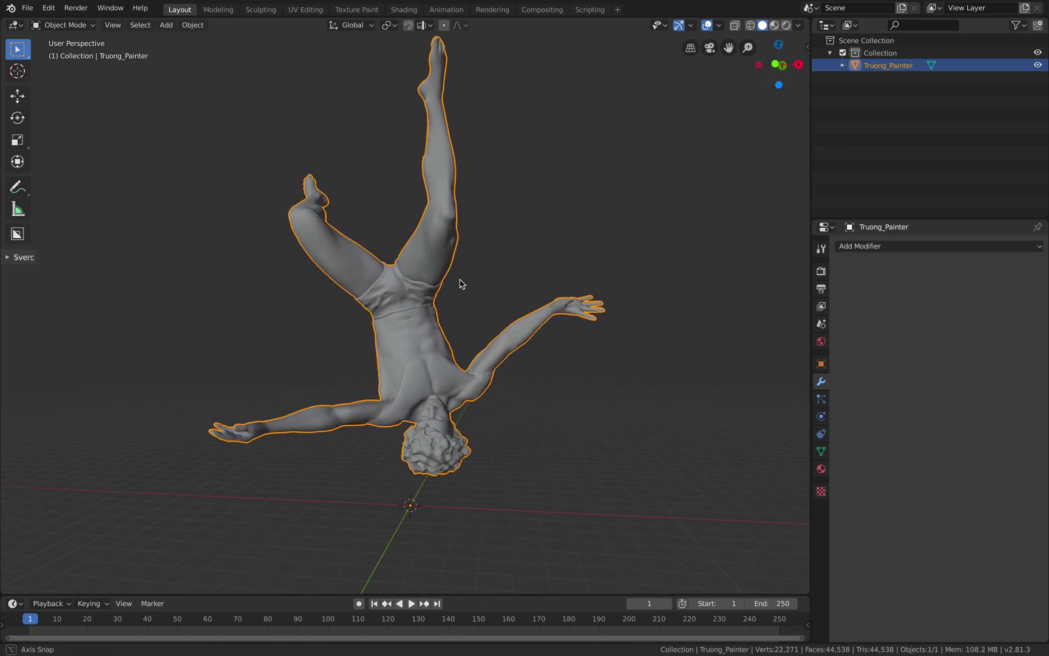
middle_click_drag(471, 347, 513, 359)
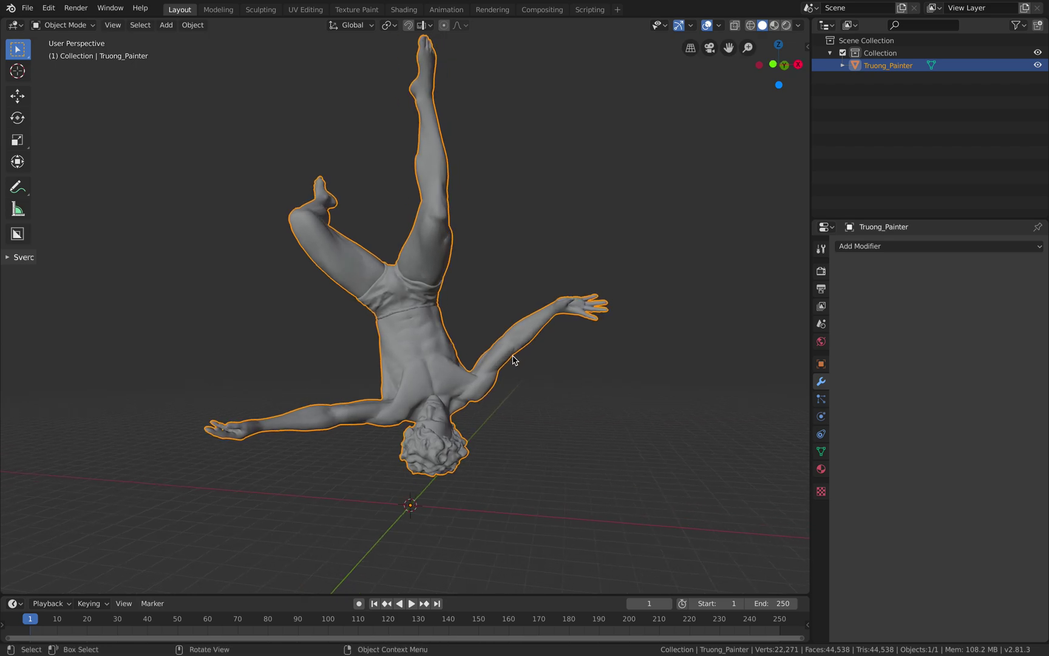
Add a single-bone armature at the world origin below the figure's head.
key("shift+a")
left_click(521, 437)
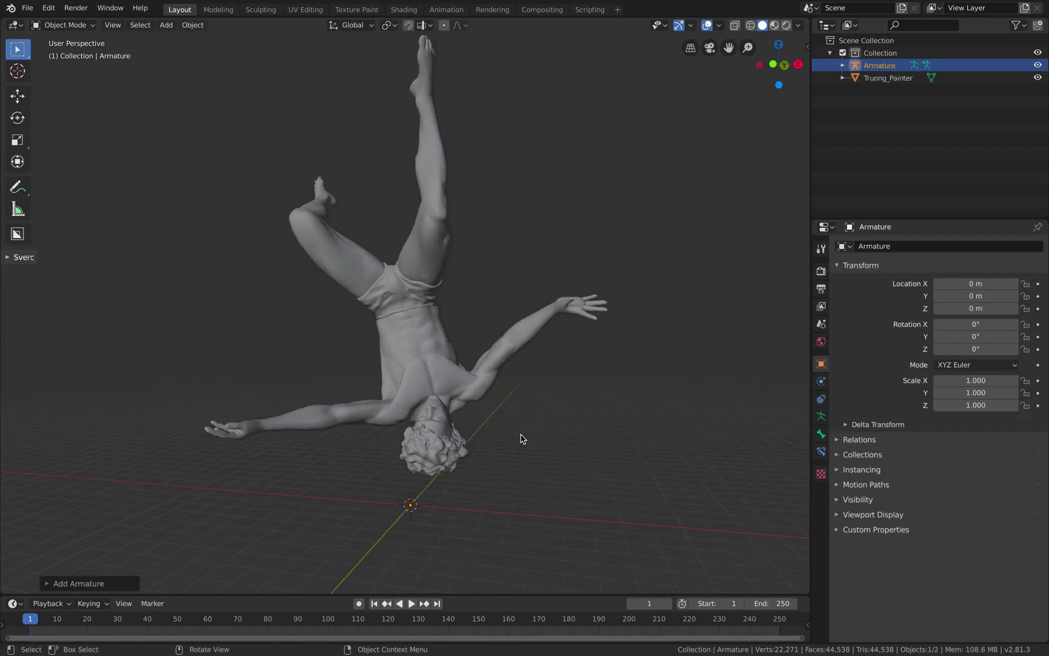
middle_click_drag(508, 434, 517, 438)
middle_click_drag(447, 485, 479, 379, "shift")
scroll(480, 378, "up", 4)
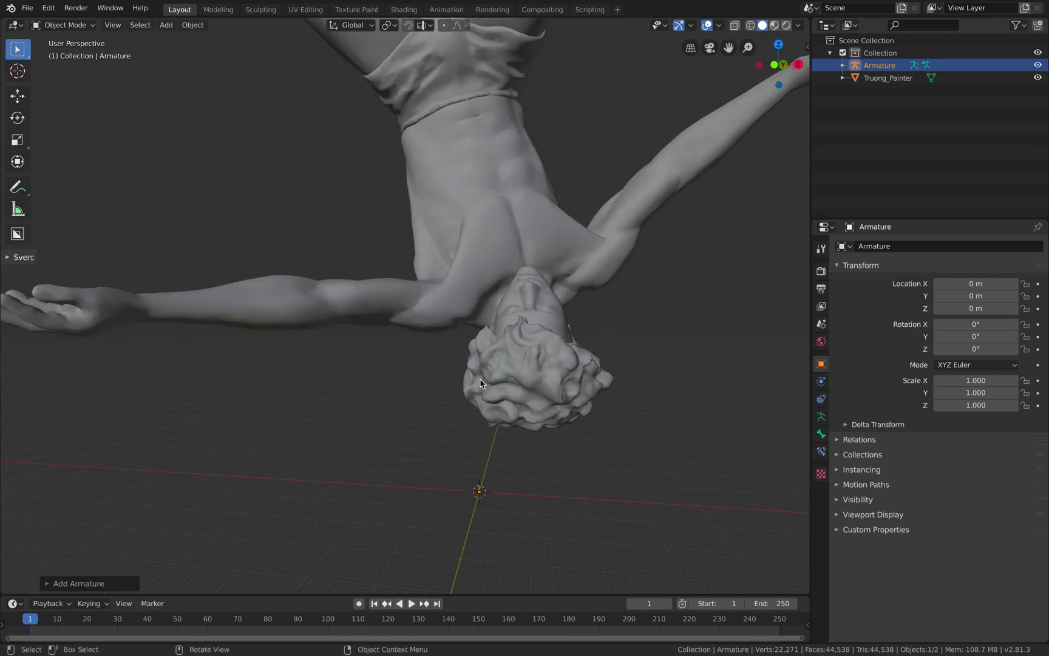
scroll(480, 379, "up", 3)
middle_click_drag(527, 562, 493, 442, "shift")
scroll(493, 442, "up", 2)
scroll(510, 486, "down", 8)
middle_click_drag(495, 293, 491, 435, "shift")
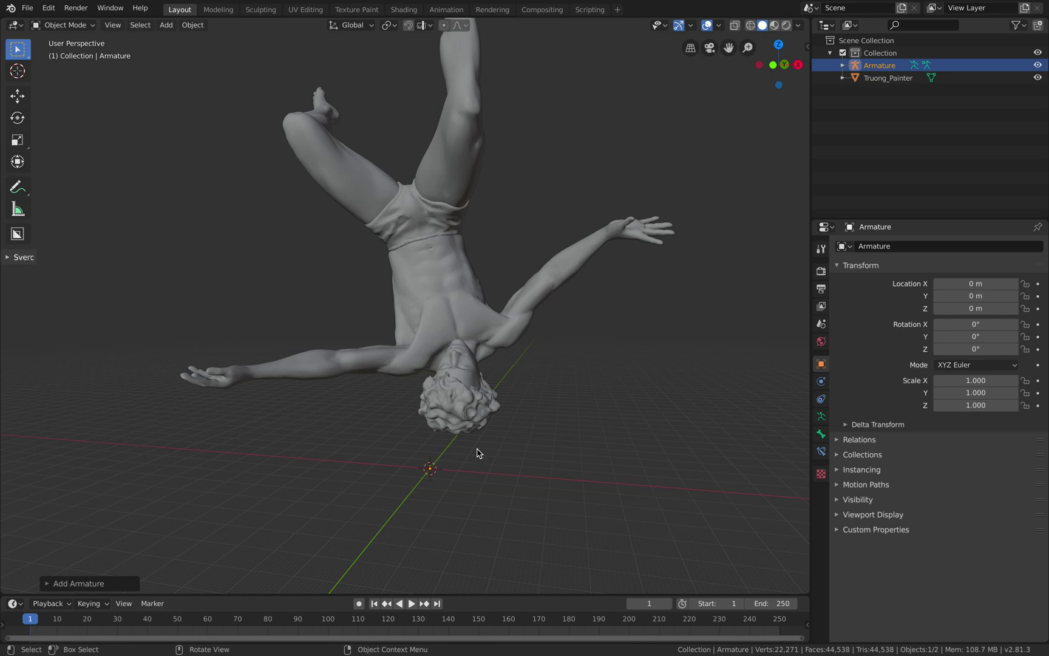
Scale the armature up to about 11.47 and move it onto the figure's chest.
key("s")
left_click(730, 438)
key("s")
left_click(601, 452)
key("g")
left_click(527, 300)
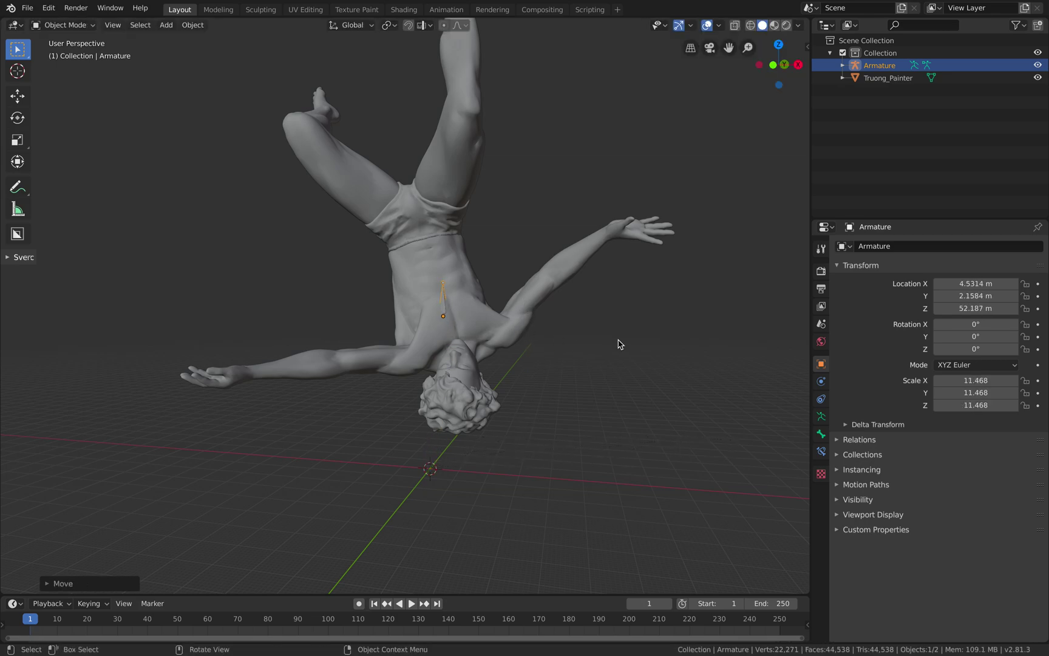
Enable In Front in the armature's viewport display so its bone draws over the mesh.
left_click(862, 515)
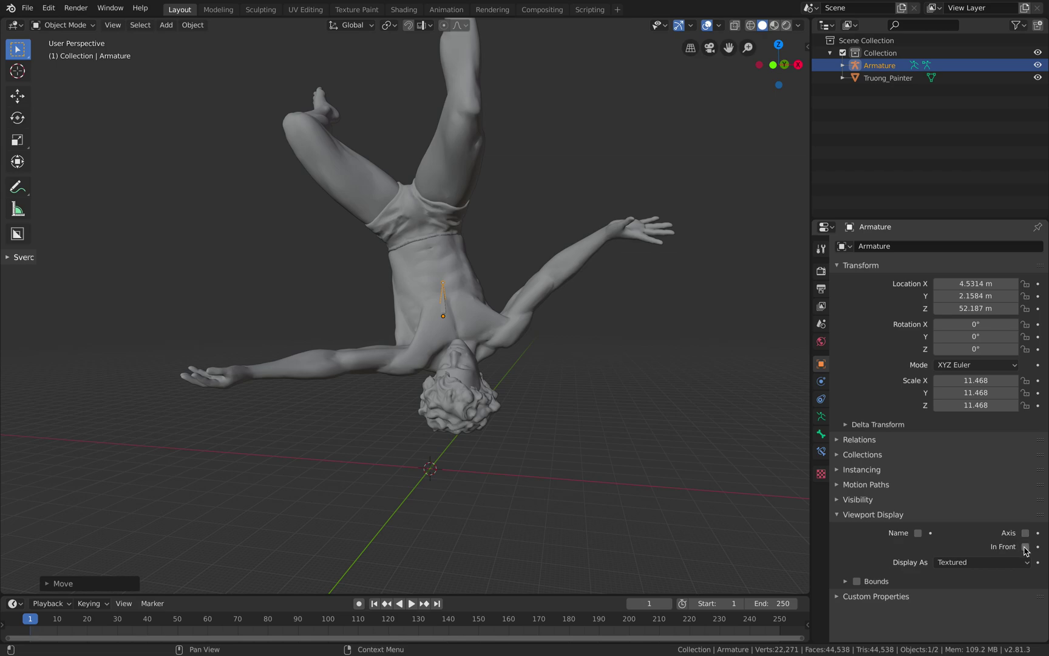
middle_click_drag(647, 418, 618, 418)
scroll(488, 371, "up", 4)
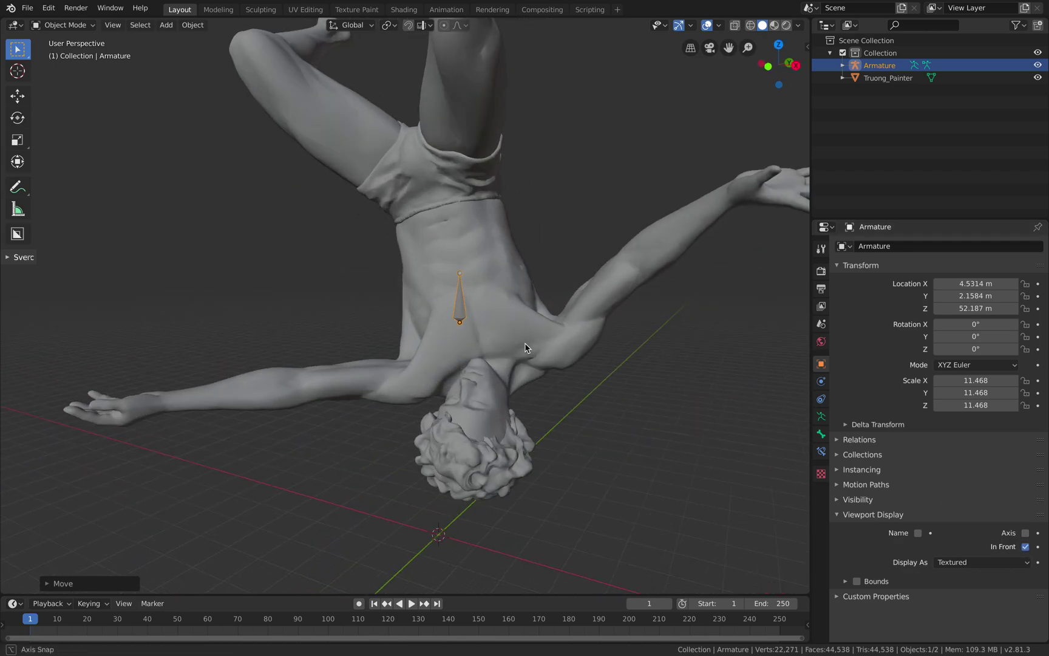
Move the armature to the figure's waist, at about X -0.66 m, Y 3.81 m, Z 75.45 m.
key("g")
left_click(515, 352)
middle_click_drag(509, 308, 466, 315)
scroll(481, 296, "down", 1)
middle_click_drag(435, 260, 470, 333)
key("g")
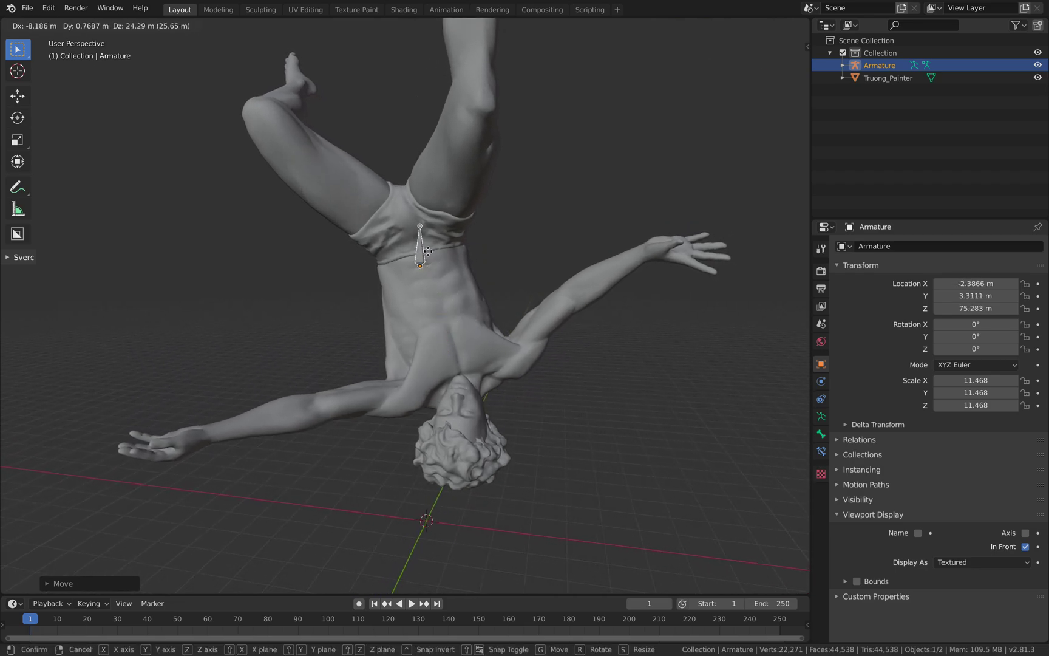
left_click(430, 244)
key("g")
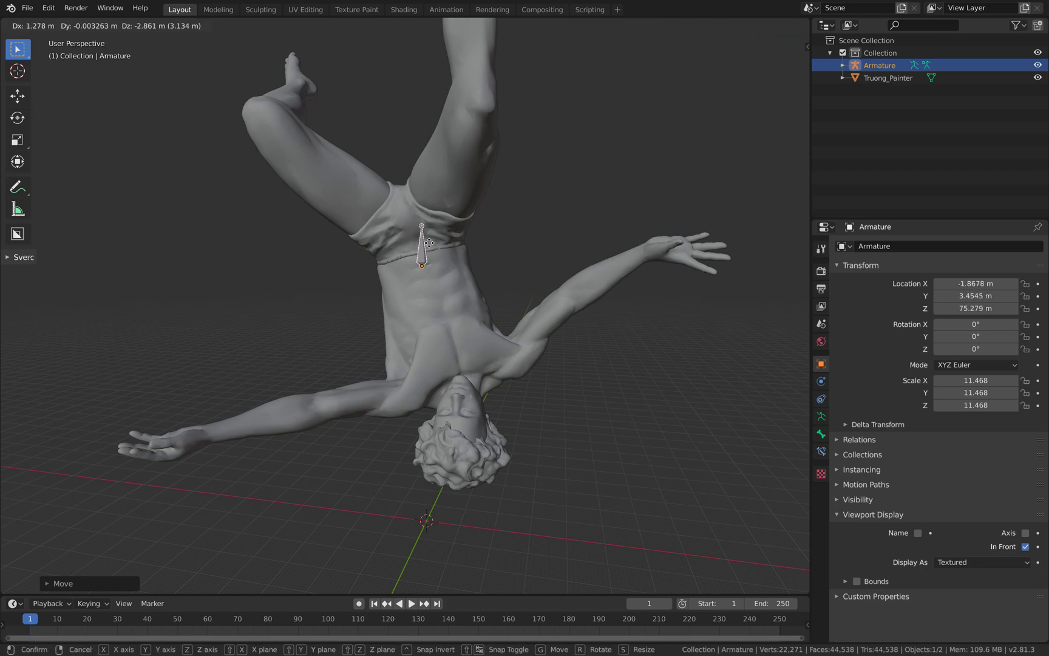
left_click(435, 254)
key("g")
left_click(437, 268)
middle_click_drag(477, 268, 458, 267)
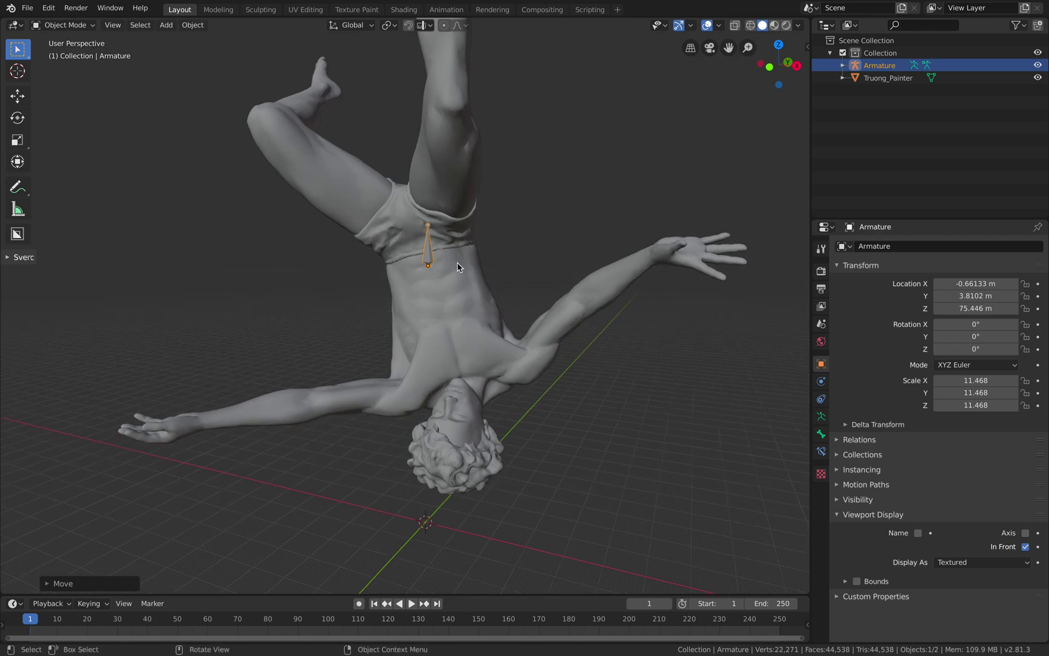
Switch the armature to Edit Mode and move the bone's tip about 21.8 m so it points along the spine toward the chest.
left_click(82, 25)
left_click(68, 52)
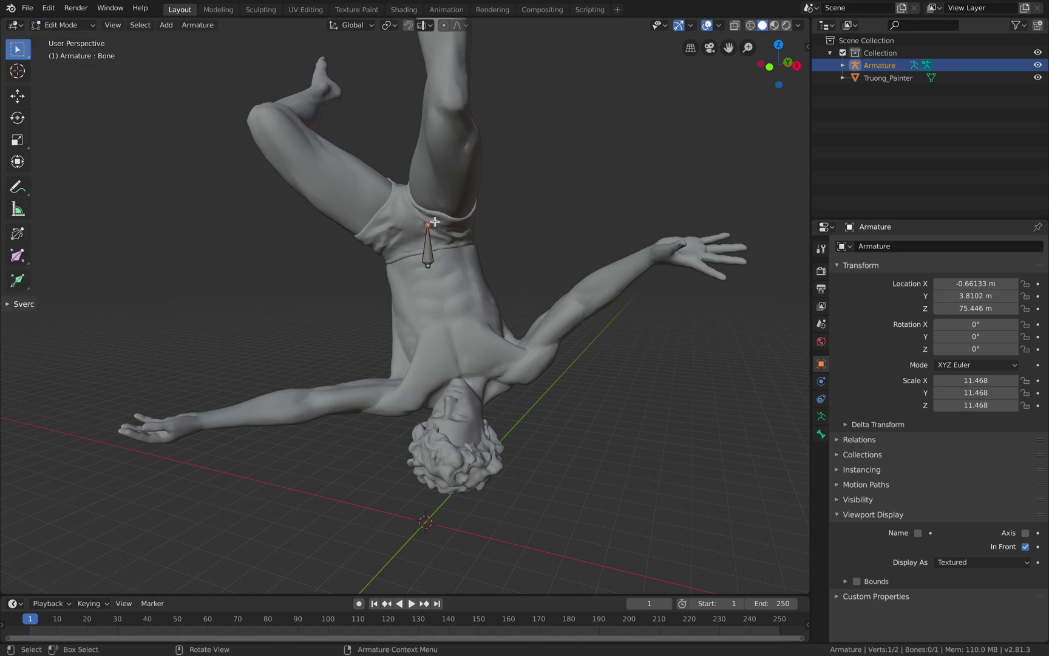
key("g")
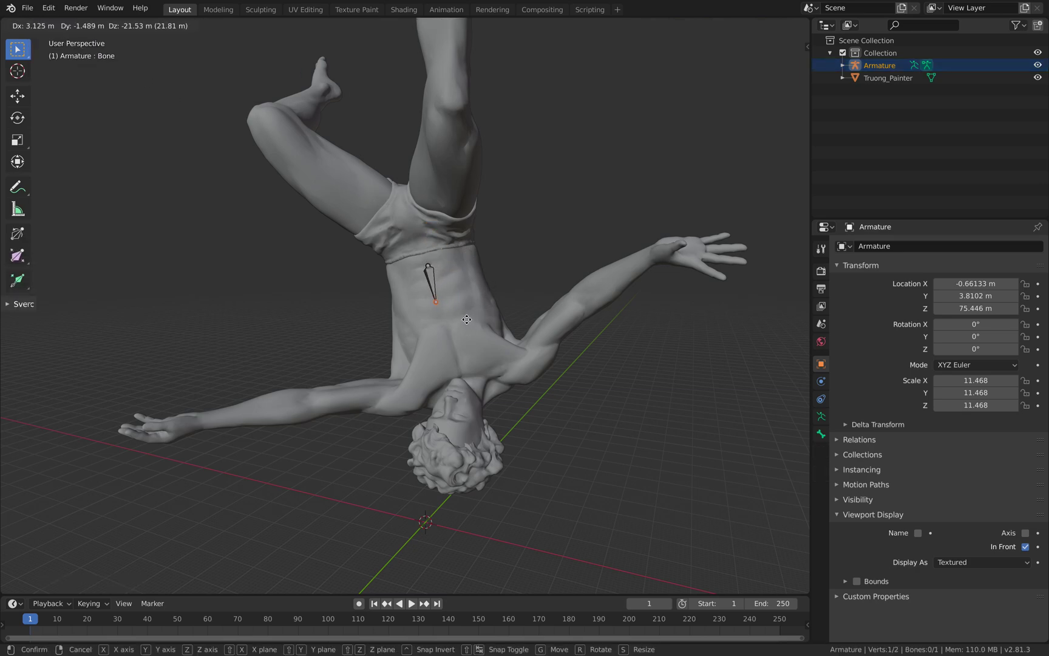
left_click(468, 319)
middle_click_drag(460, 317, 460, 303, "shift")
middle_click_drag(460, 302, 461, 311)
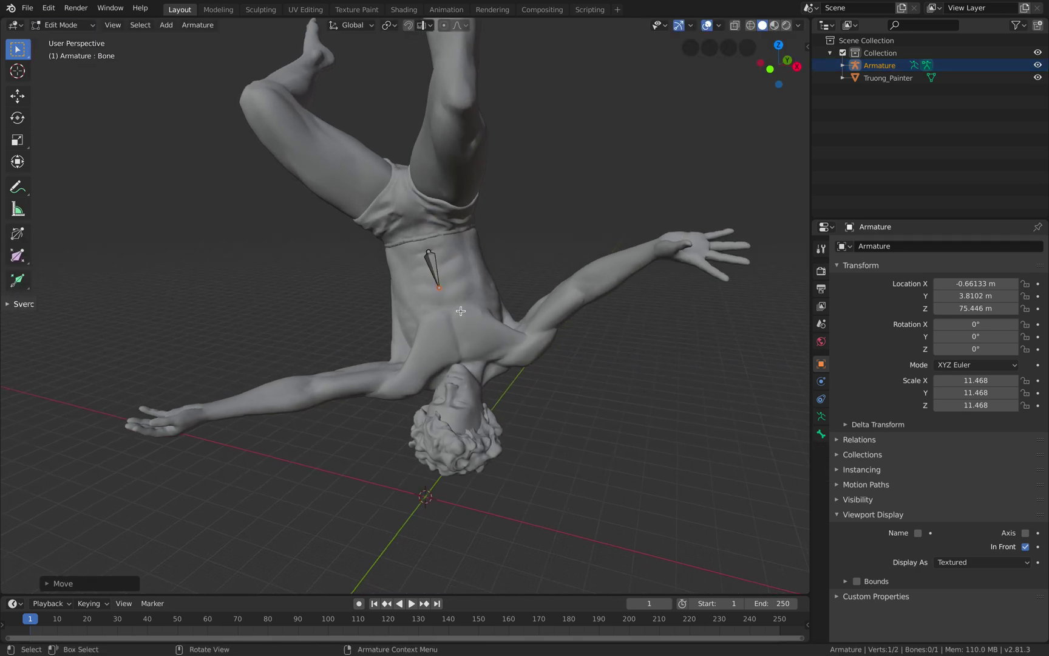
Extrude a second spine bone about 10.5 m long from the tip toward the chest.
key("e")
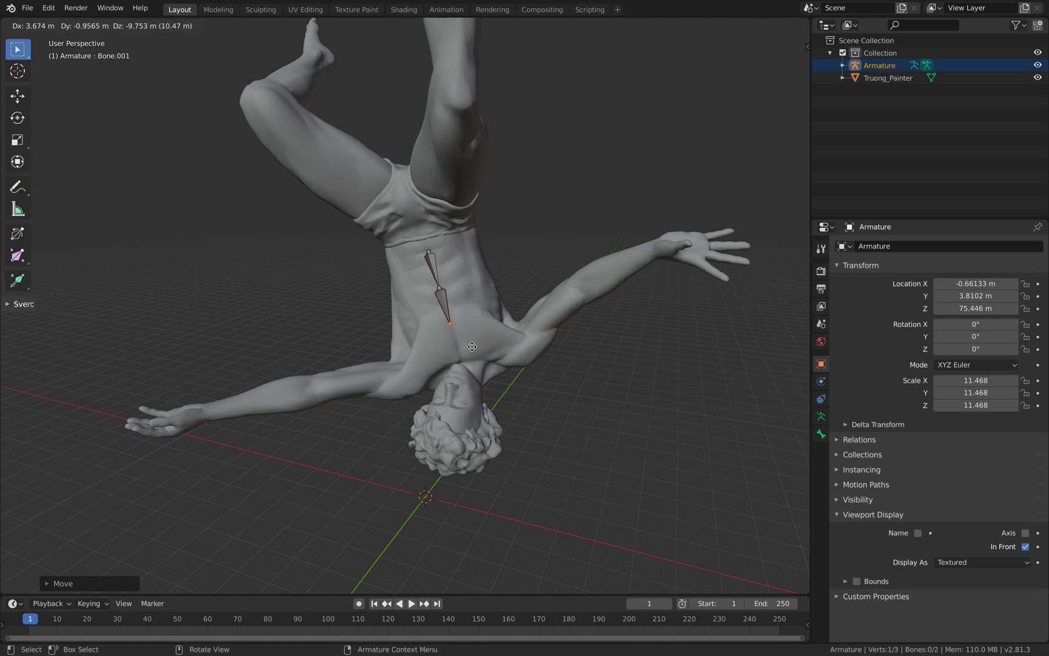
left_click(471, 347)
middle_click_drag(459, 313, 466, 286)
scroll(466, 287, "up", 1)
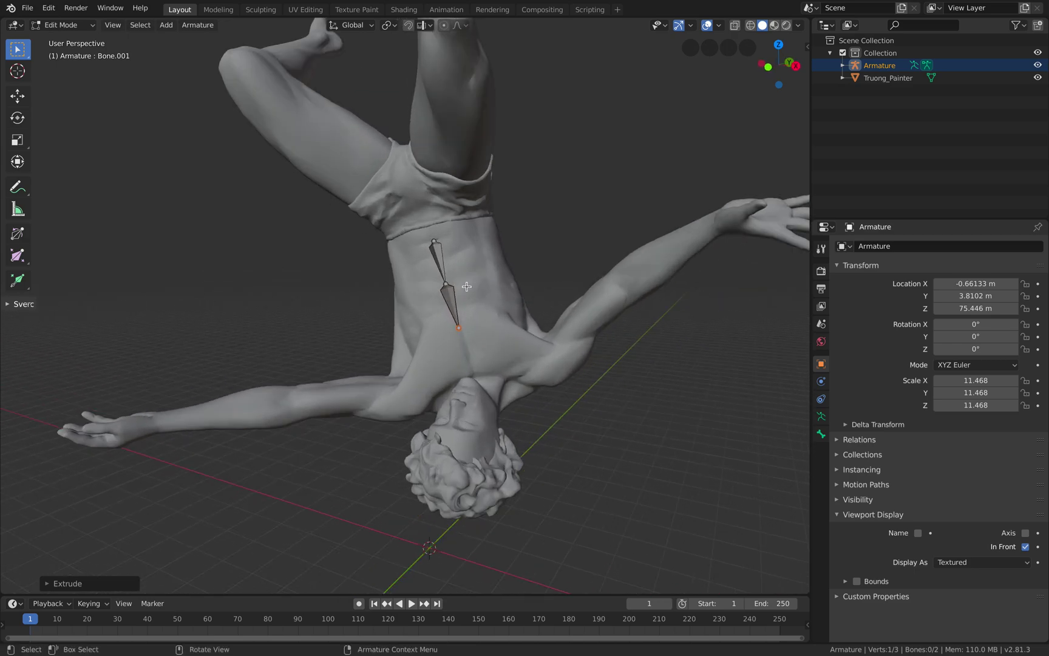
Turn on snapping, with Volume as the snap target and Center as the snap point.
middle_click_drag(450, 106, 455, 81)
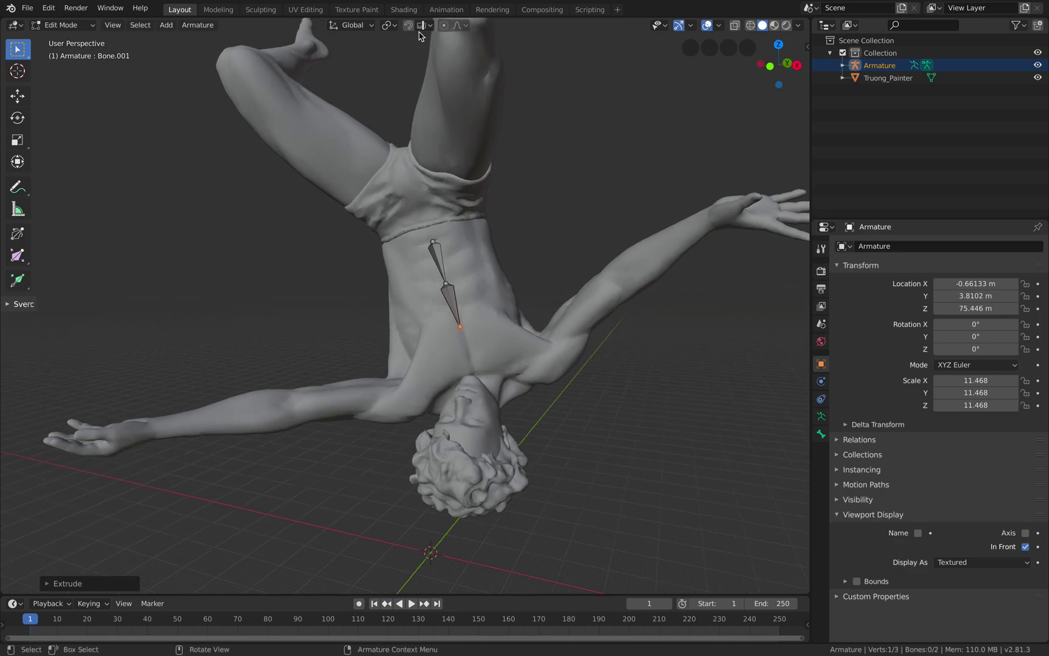
left_click(409, 25)
middle_click_drag(476, 274, 487, 306)
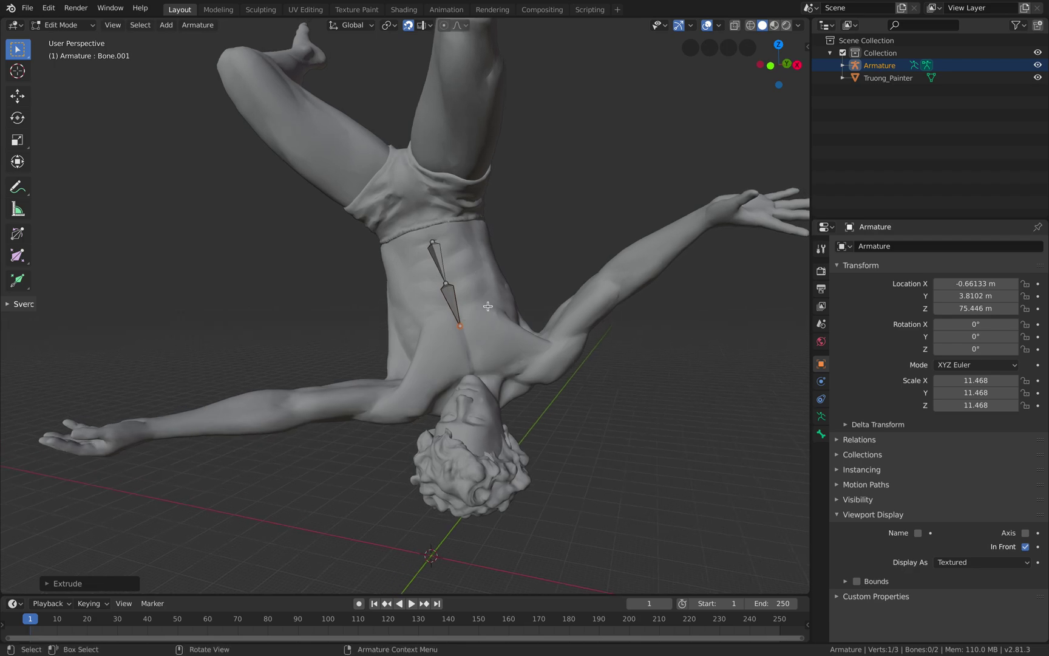
left_click(423, 25)
left_click(425, 112)
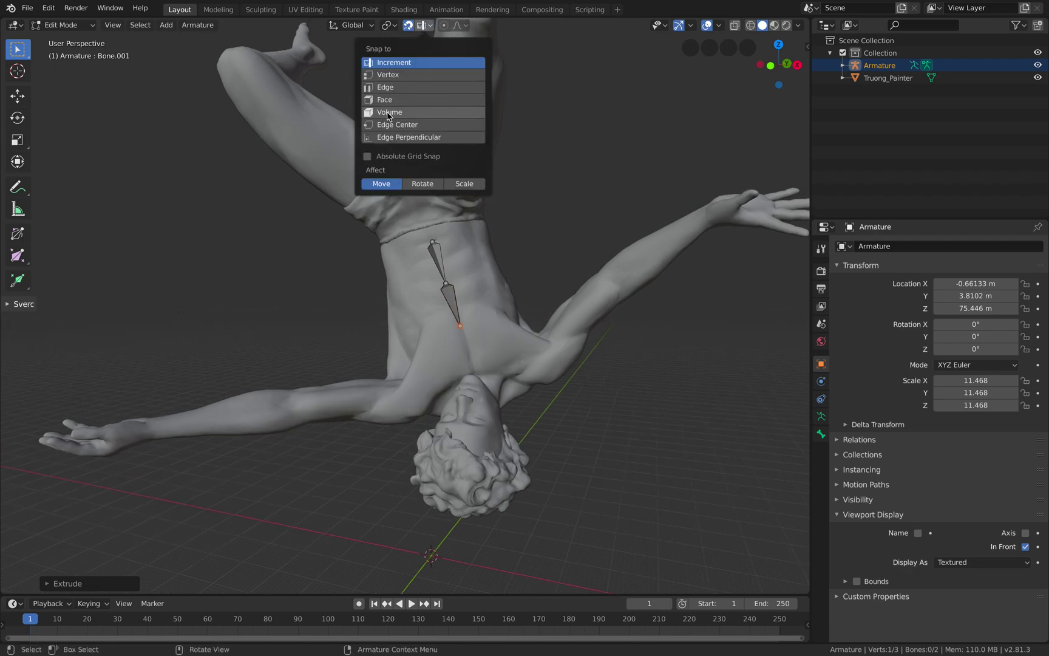
left_click(423, 27)
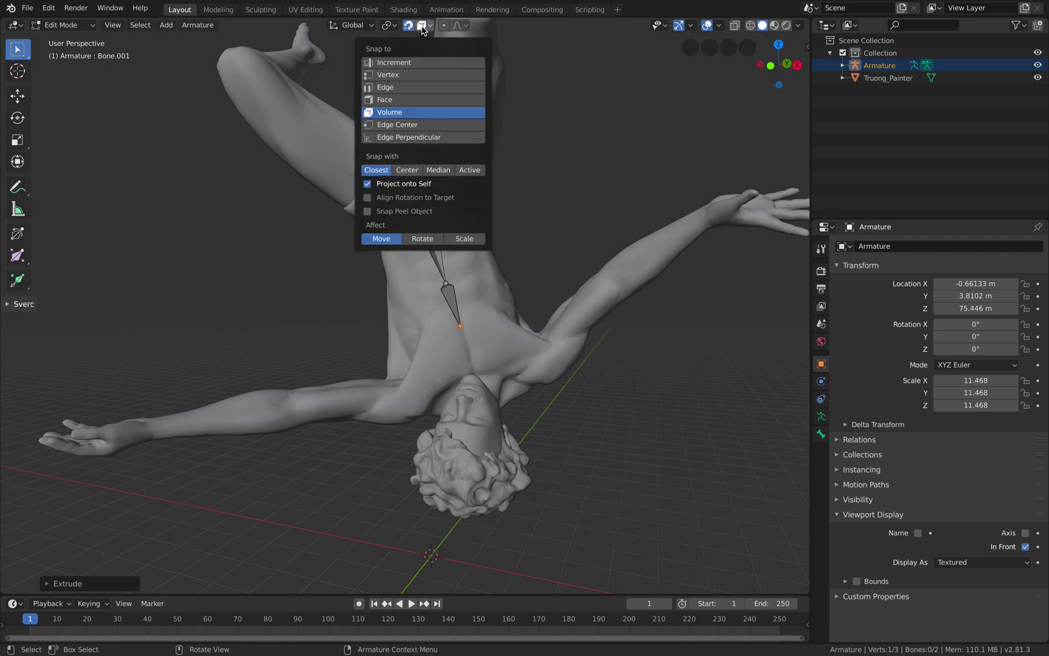
left_click(408, 171)
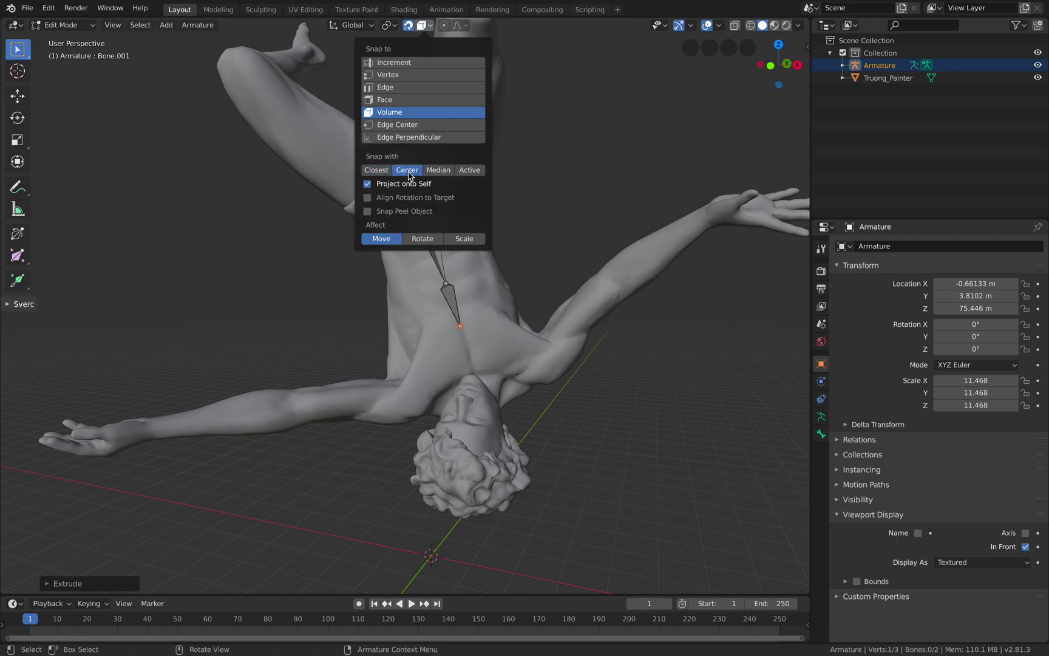
Snap the chest tip, the middle spine joint and the waist root into the volume of the torso.
key("g")
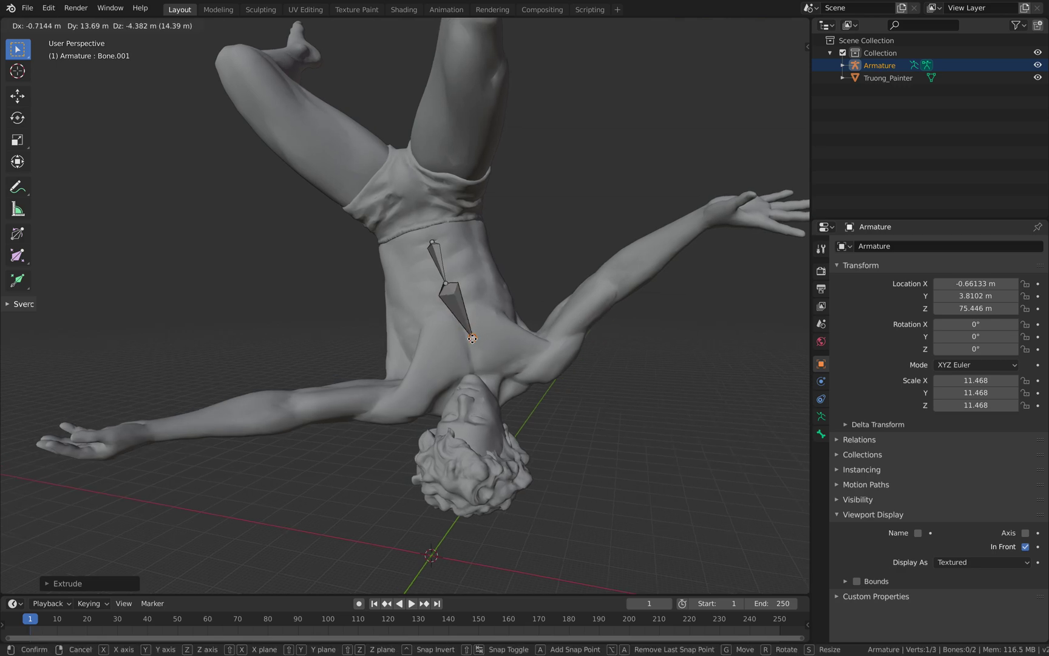
left_click(458, 329)
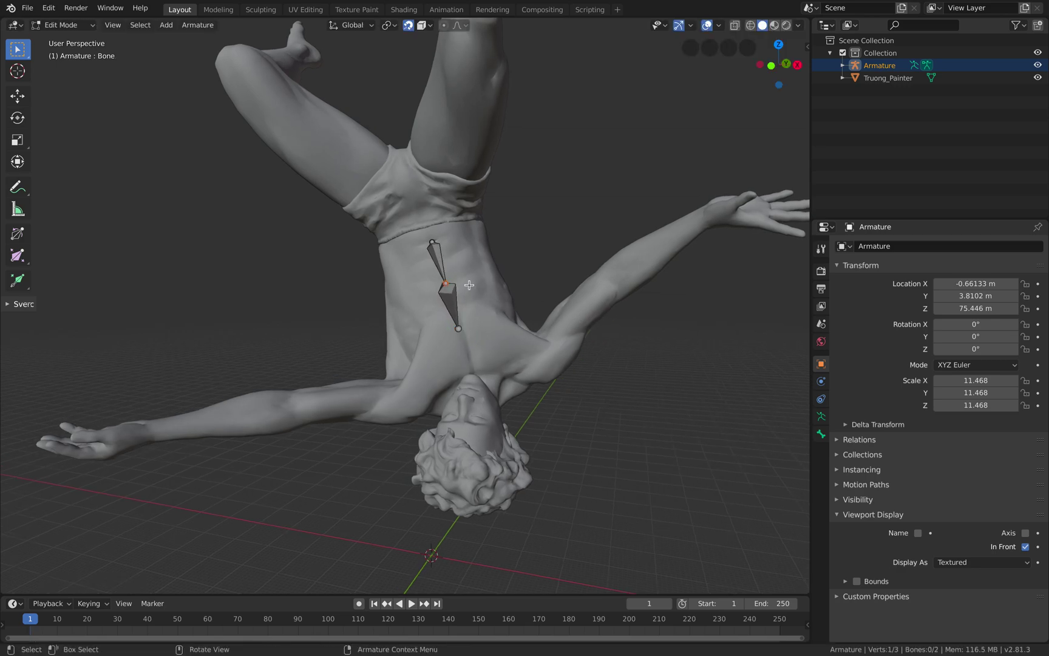
middle_click_drag(461, 285, 450, 285)
left_click(450, 285)
key("g")
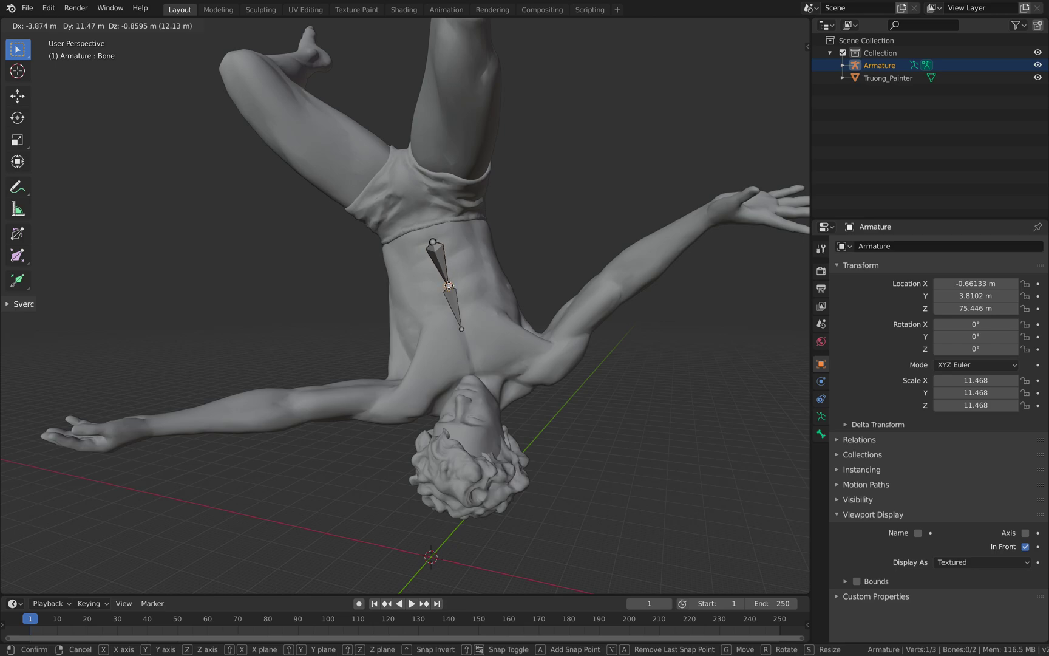
left_click(448, 285)
left_click(434, 241)
key("g")
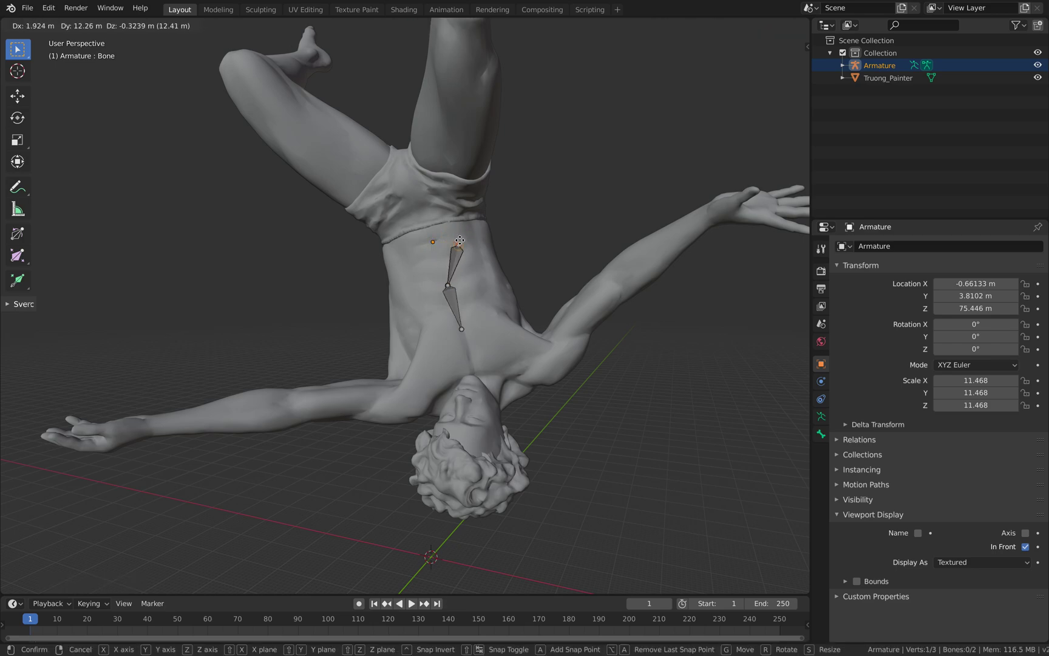
left_click(432, 241)
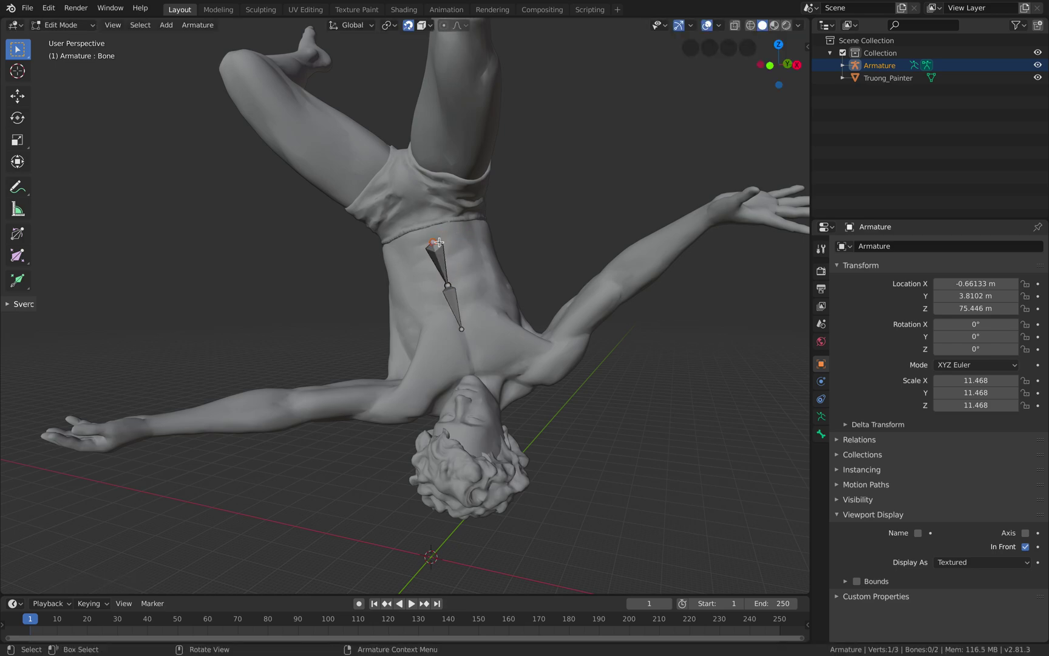
Readjust the middle spine joint and move the upper bone's tip further toward the head, inside the chest volume.
middle_click_drag(466, 257, 465, 253)
left_click(448, 287)
key("g")
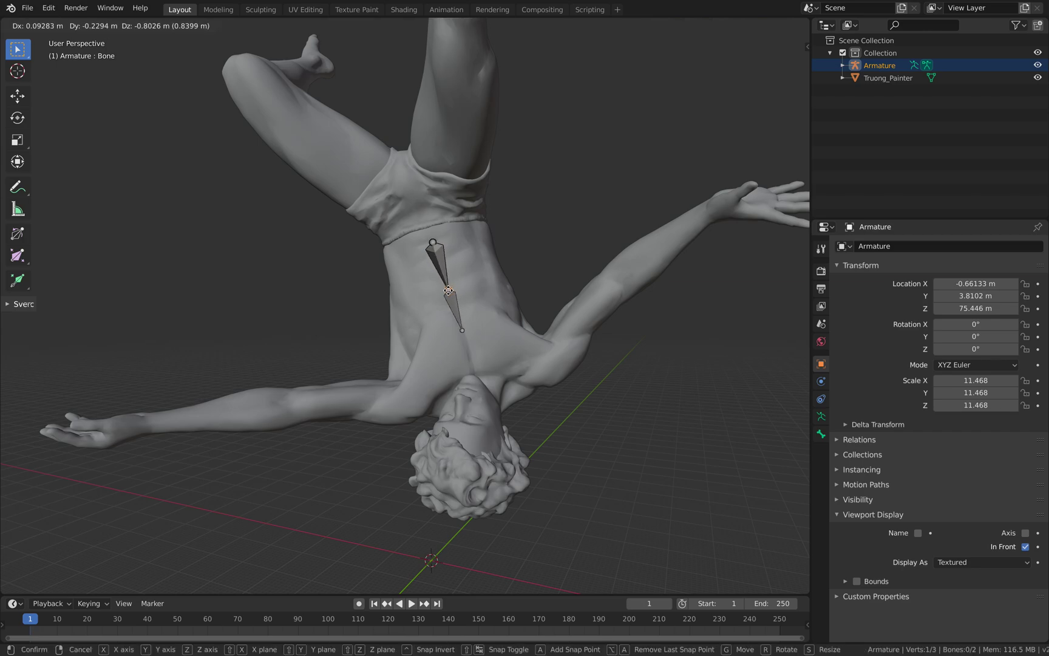
left_click(448, 289)
left_click(463, 330)
key("g")
left_click(469, 342)
Extrude three bones from the chest tip through the upper chest and neck into the head, and centre the last tip in the skull.
middle_click_drag(470, 340, 507, 304)
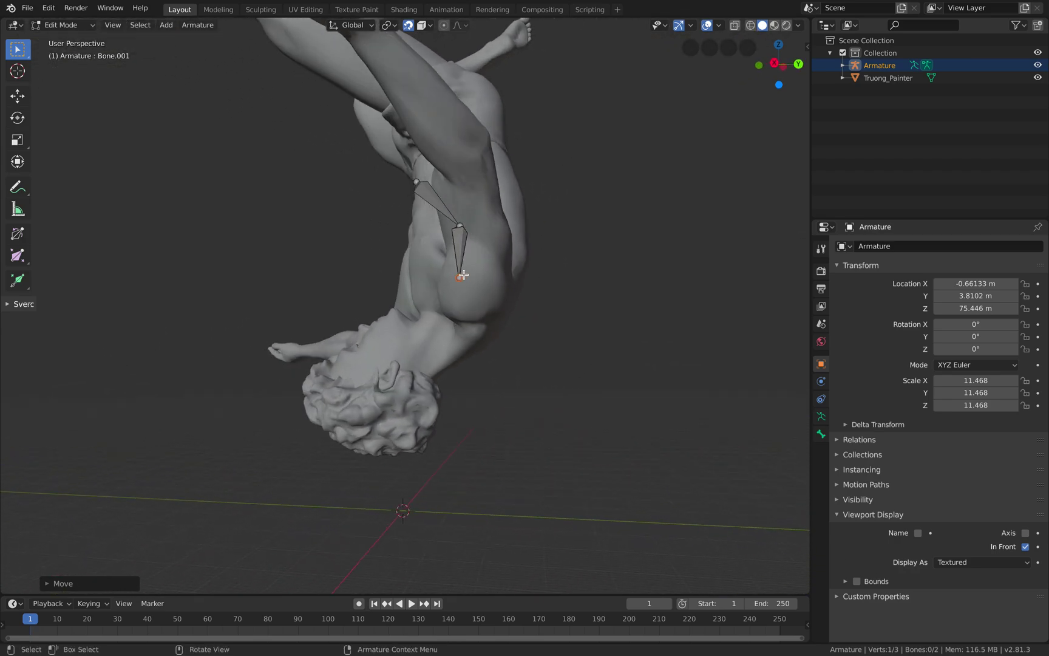
key("e")
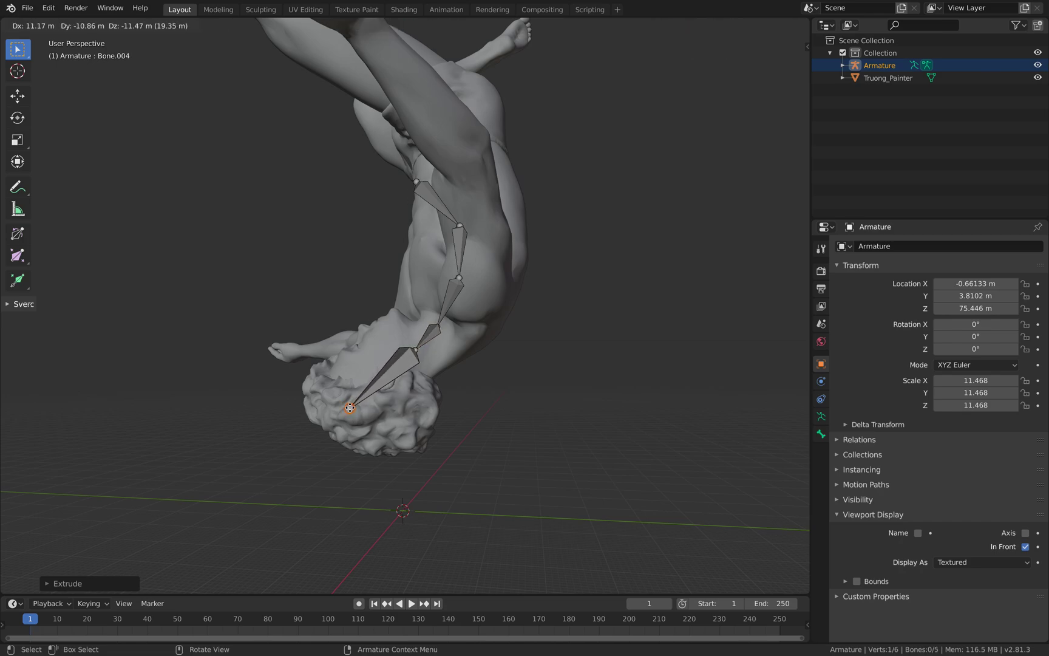
middle_click_drag(381, 356, 492, 404)
key("g")
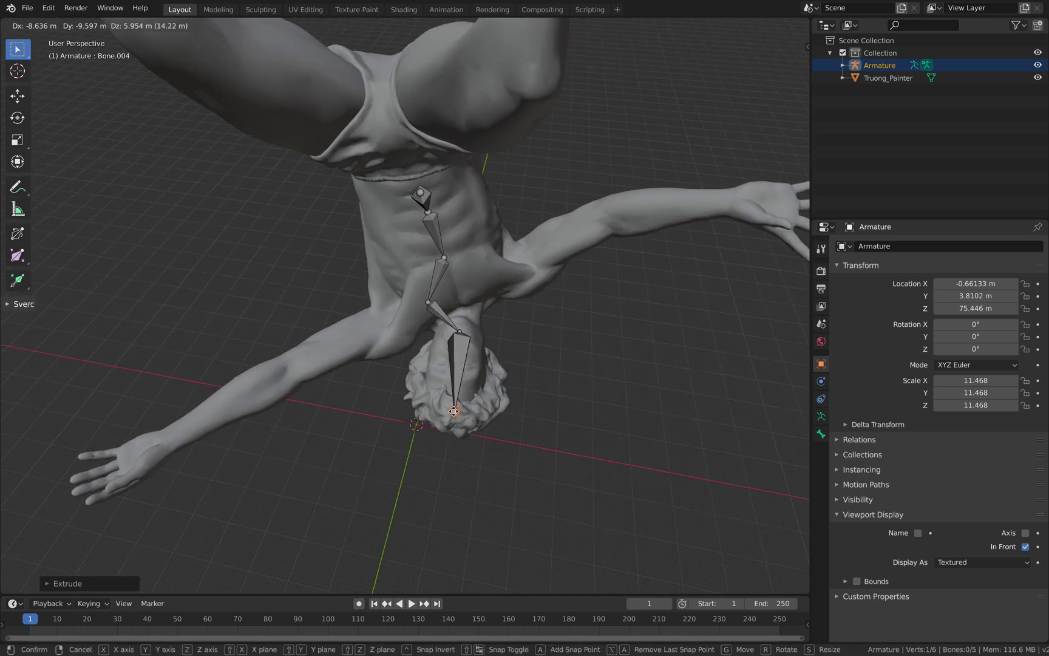
left_click(454, 411)
Move the joint at the base of the neck sideways into line with the spine.
mouse_move(458, 331)
middle_mouse_down()
mouse_move(347, 227)
mouse_move(349, 279)
mouse_move(462, 274)
mouse_move(471, 315)
middle_mouse_up()
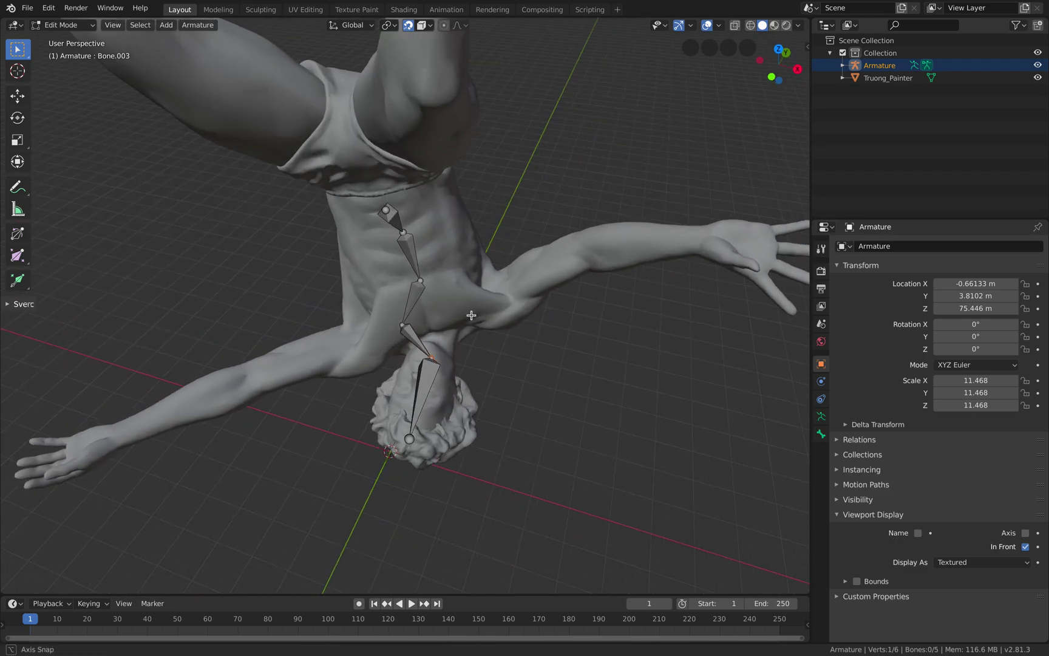
key("g")
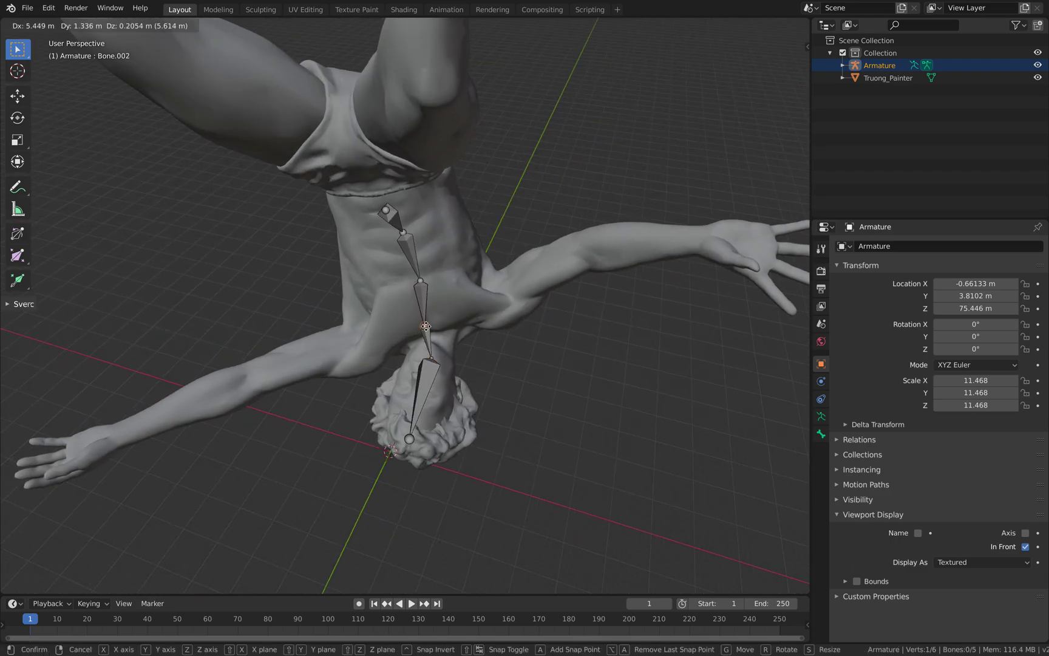
left_click(429, 334)
mouse_move(432, 334)
middle_mouse_down()
mouse_move(398, 322)
mouse_move(368, 288)
mouse_move(375, 267)
mouse_move(438, 316)
mouse_move(423, 317)
middle_mouse_up()
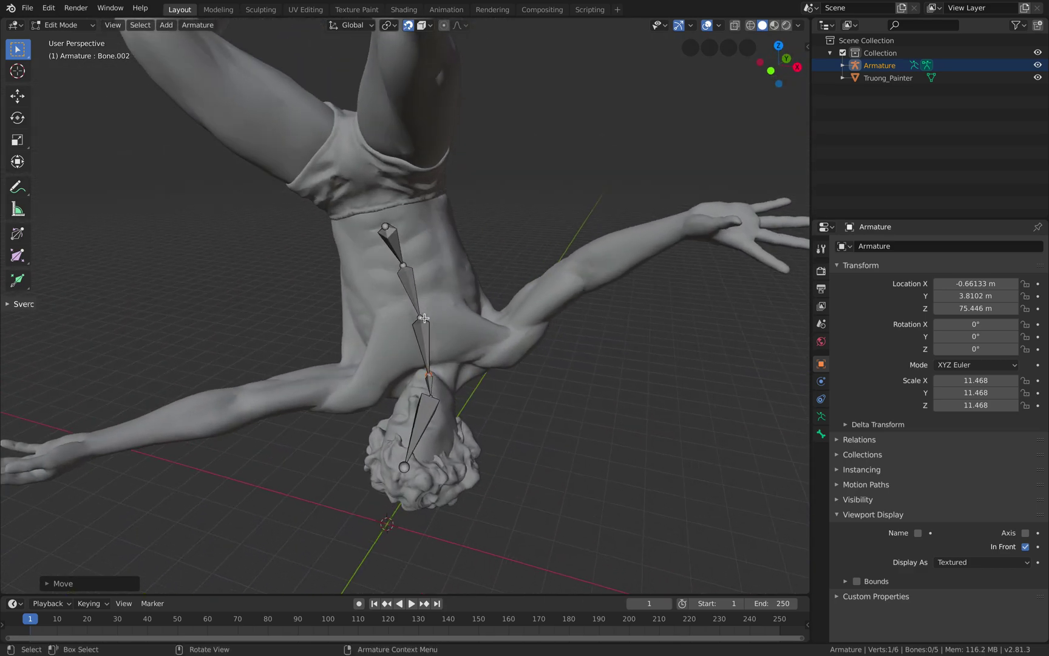
Move the root joint of the spine chain to the middle of the waist just below the shorts' waistband.
left_click(387, 225)
middle_click_drag(395, 226, 420, 286)
key("g")
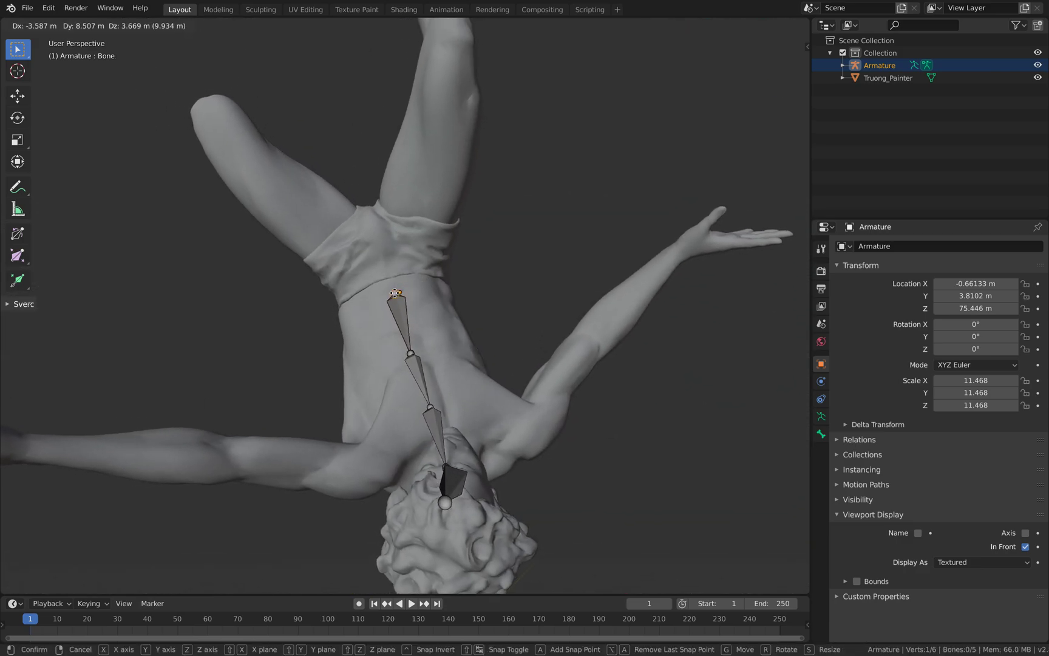
left_click(394, 293)
Extrude a hip bone from the waist root into the figure's right hip, followed by a thigh bone about 39 m long to the knee.
key("e")
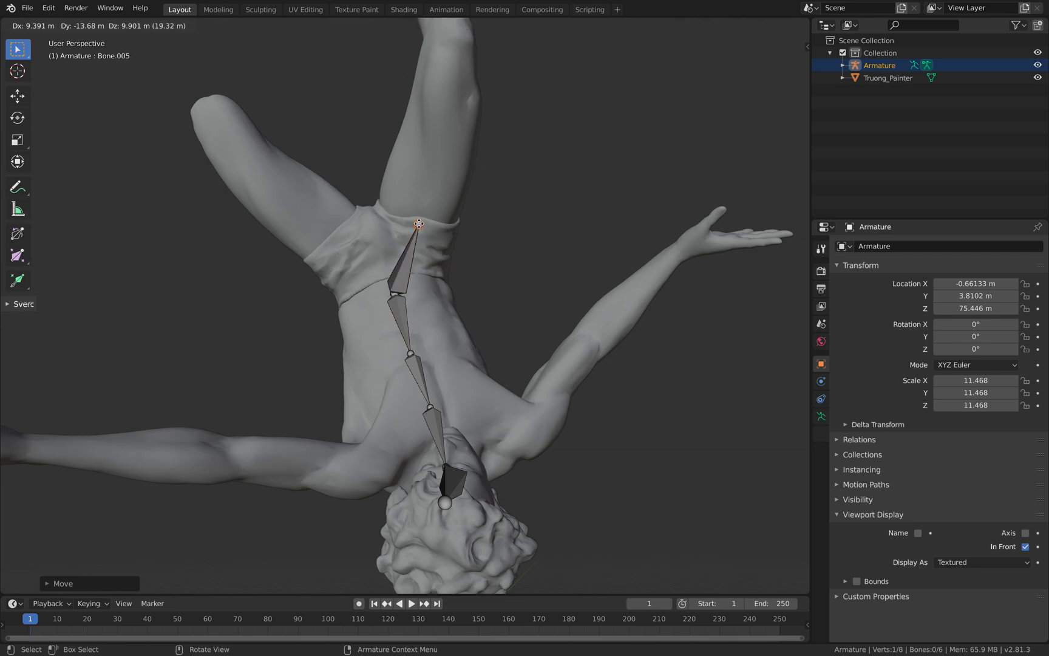
left_click(416, 230)
middle_click_drag(416, 230, 457, 316)
key("e")
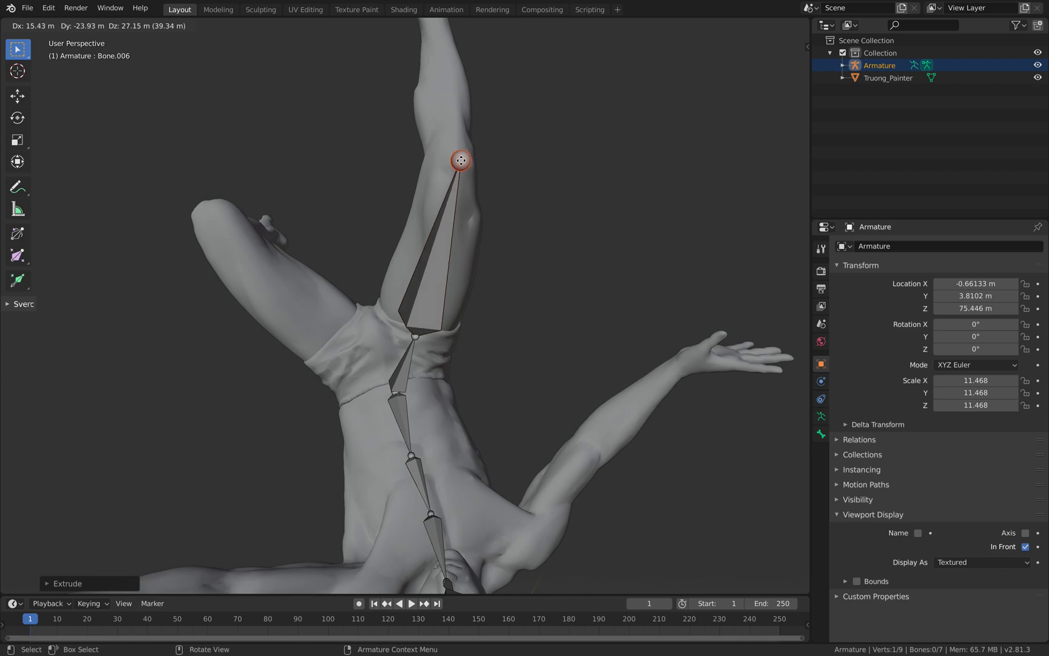
left_click(459, 161)
middle_click_drag(460, 161, 469, 373)
Extrude a shin bone from the right knee to the ankle and a foot bone on to the toes.
key("e")
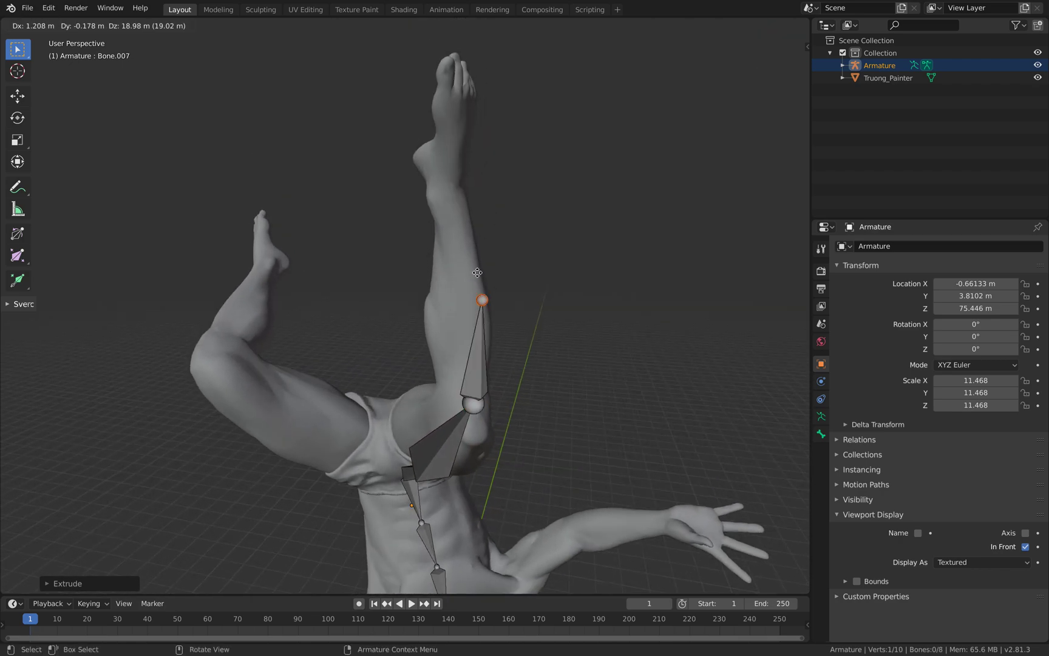
middle_click_drag(443, 180, 584, 189)
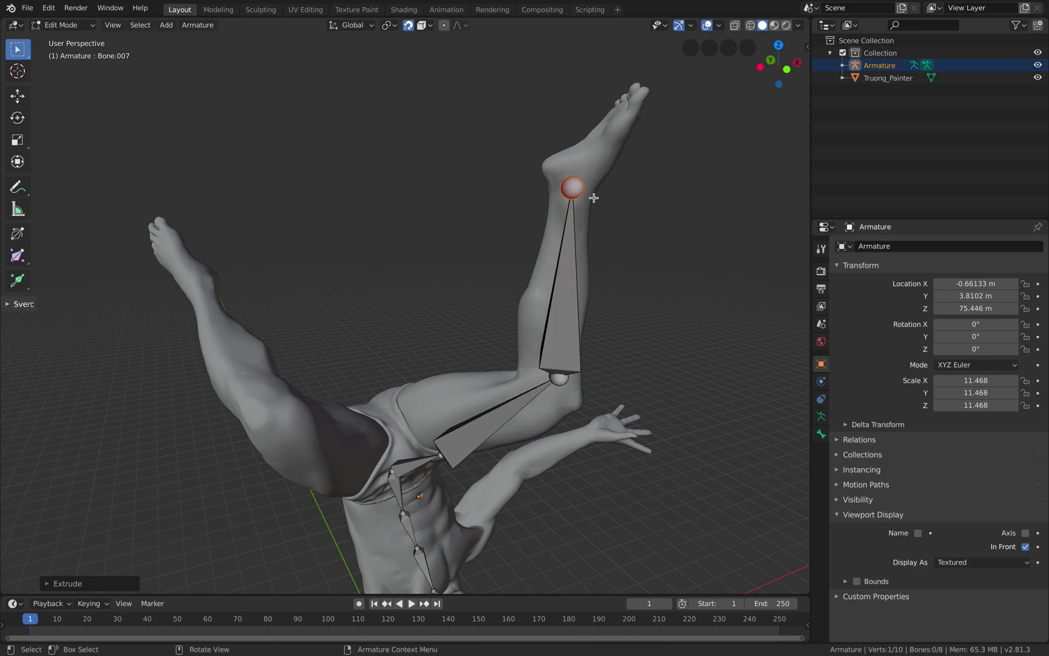
left_click(639, 96)
middle_click_drag(638, 96, 385, 229)
middle_click_drag(385, 228, 390, 238)
Extrude a hip bone from the waist root into the left hip and a thigh bone about 41 m long, centring its tip in the knee.
left_click(388, 347)
middle_click_drag(389, 346, 424, 374)
key("e")
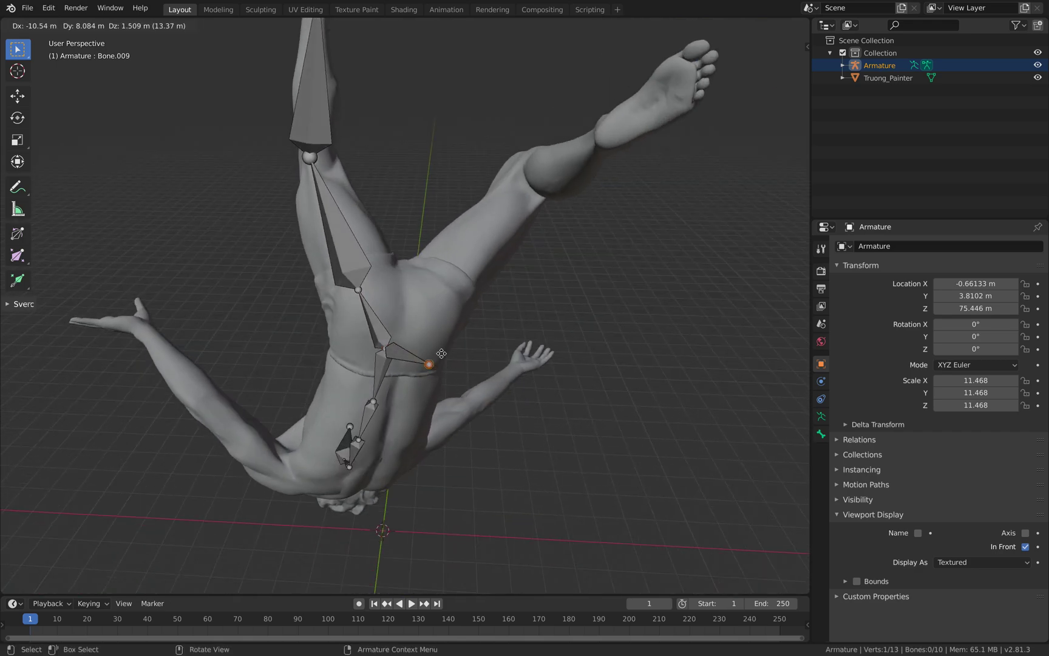
left_click(443, 281)
middle_click_drag(439, 281, 490, 355)
key("e")
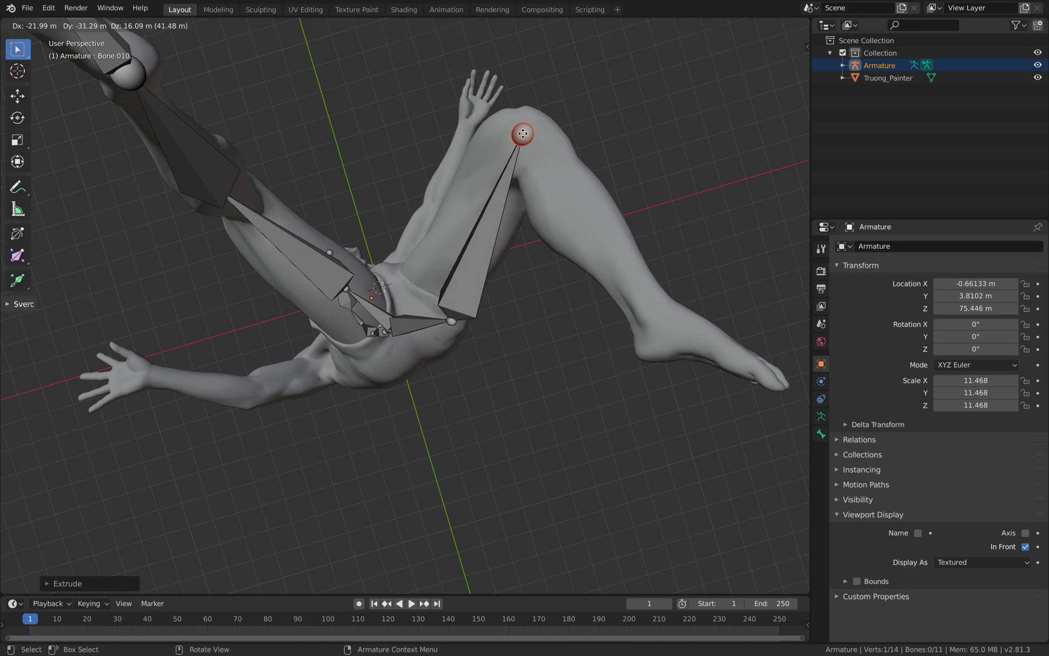
left_click(518, 134)
middle_click_drag(518, 133, 576, 195)
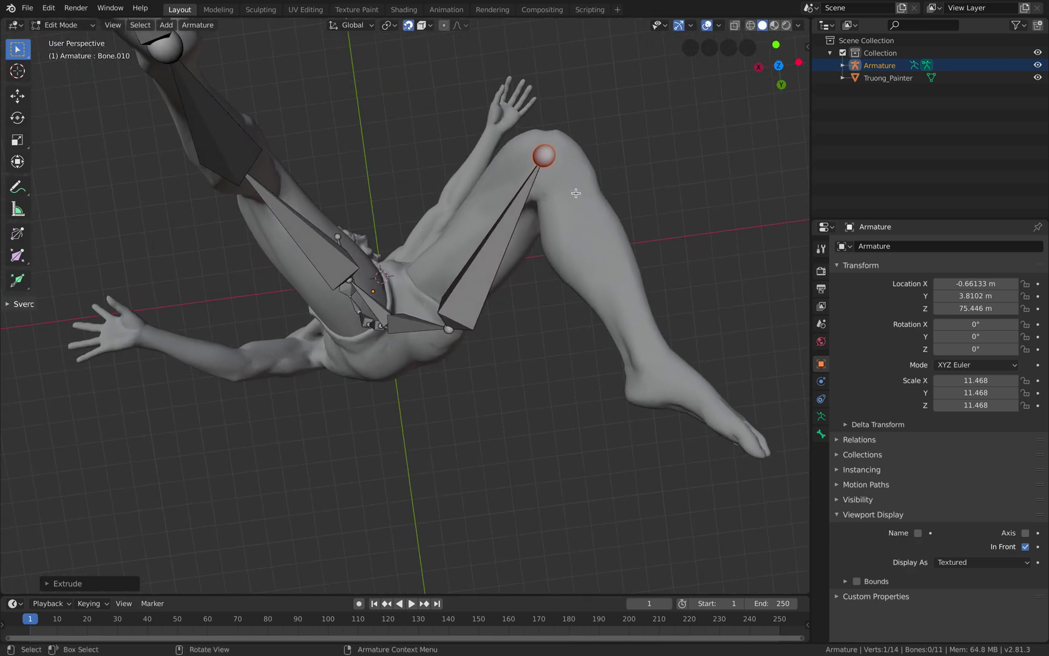
key("g")
left_click(546, 157)
Extrude a shin bone from the left knee to the ankle and a foot bone on to the toes.
key("e")
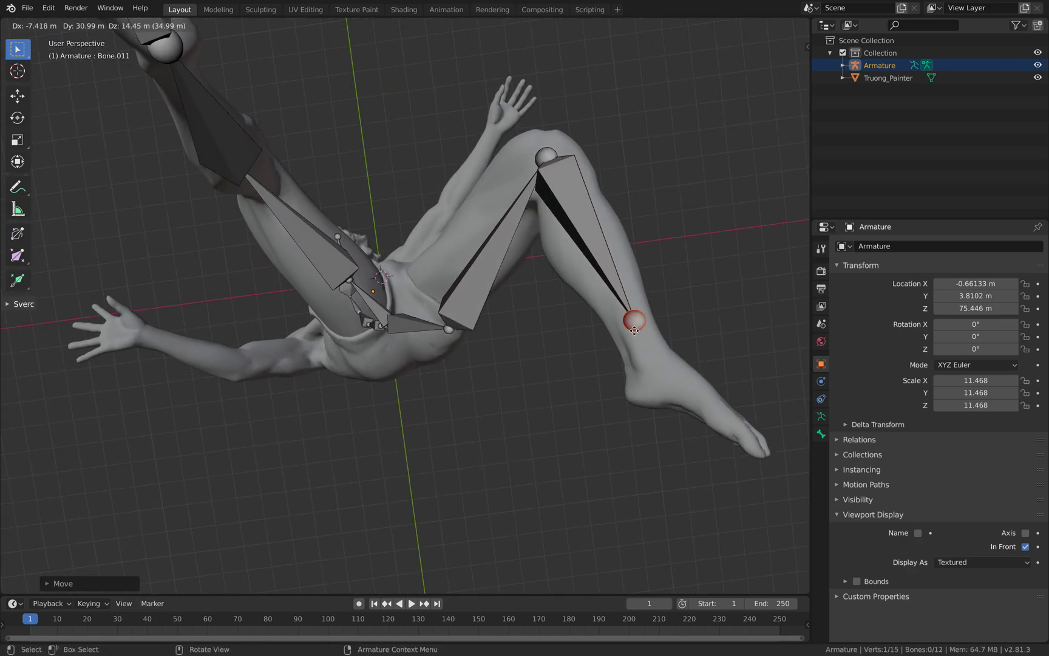
left_click(647, 368)
middle_click_drag(640, 369, 594, 322)
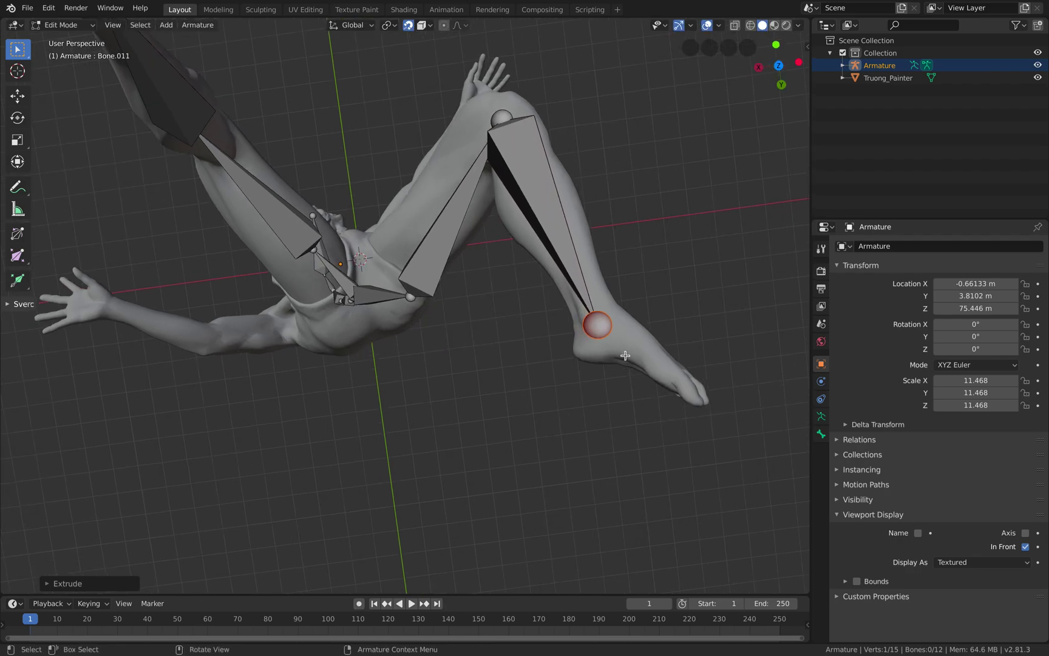
key("e")
left_click(693, 389)
Move the right hip joint to the centre of the hip where the thigh meets the pelvis.
middle_click_drag(478, 319, 590, 264)
middle_click_drag(409, 230, 441, 254, "shift")
middle_click_drag(441, 254, 452, 258)
left_click(350, 269)
middle_click_drag(350, 269, 333, 268)
key("g")
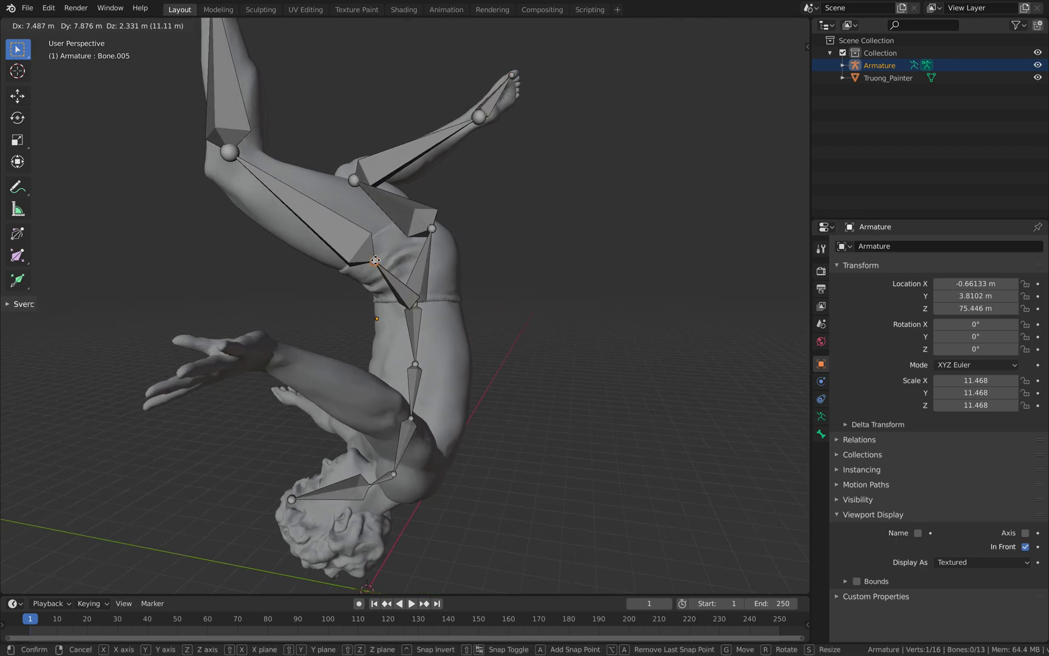
left_click(377, 253)
Move the left hip joint to the centre of the hip where the thigh meets the pelvis.
mouse_move(377, 252)
middle_mouse_down()
mouse_move(293, 251)
mouse_move(374, 279)
mouse_move(467, 260)
mouse_move(368, 240)
middle_mouse_up()
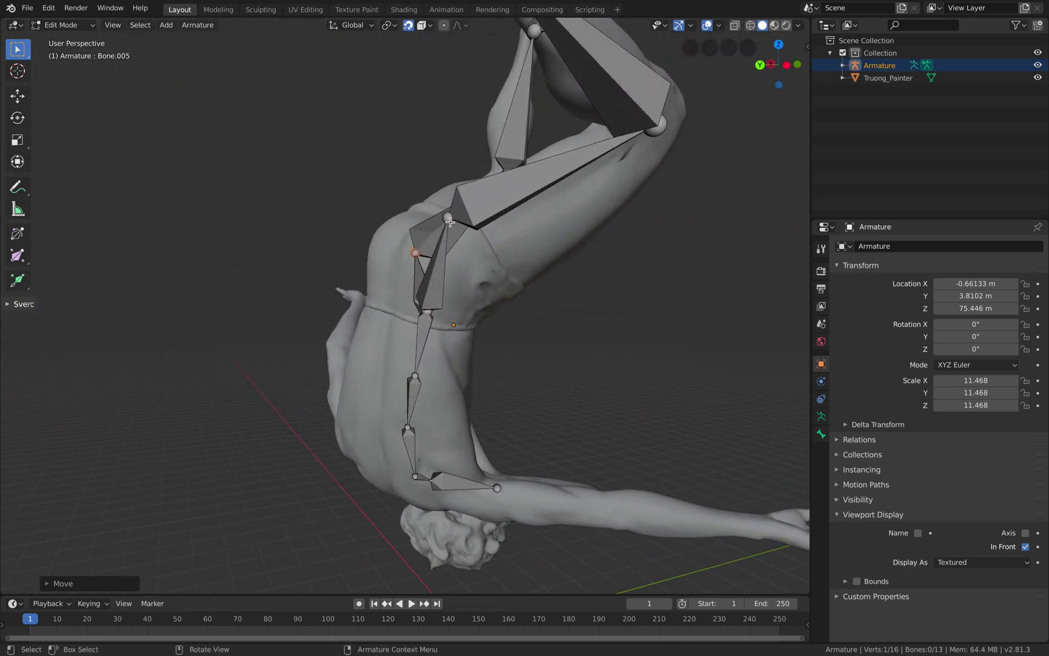
middle_click_drag(449, 222, 474, 232)
key("g")
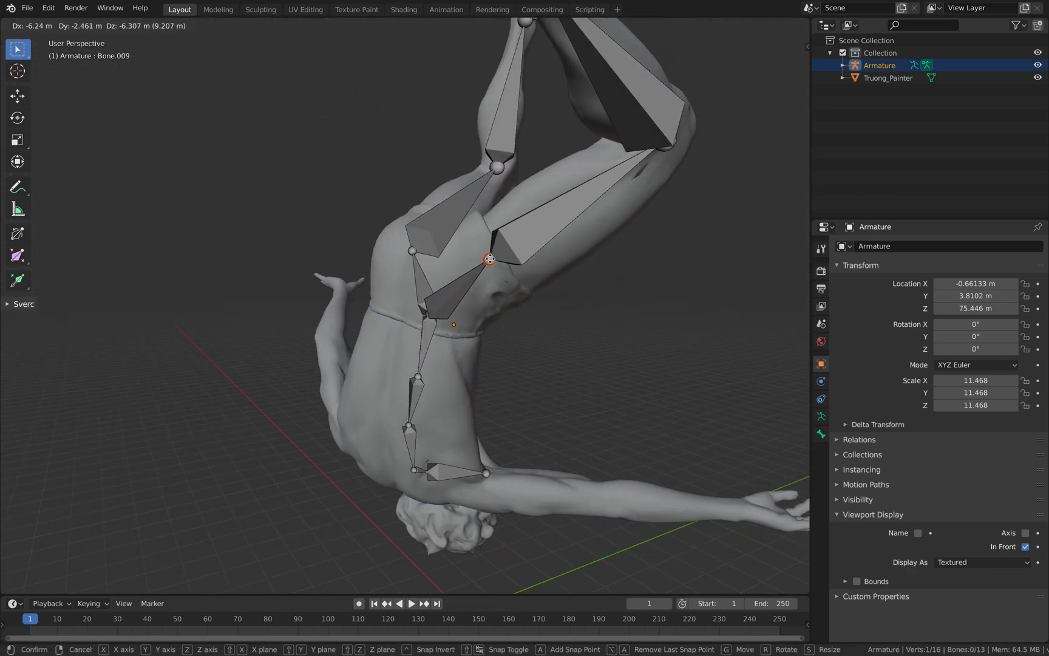
left_click(489, 259)
key("g")
left_click(491, 265)
middle_click_drag(493, 266, 590, 293)
key("g")
left_click(495, 231)
key("g")
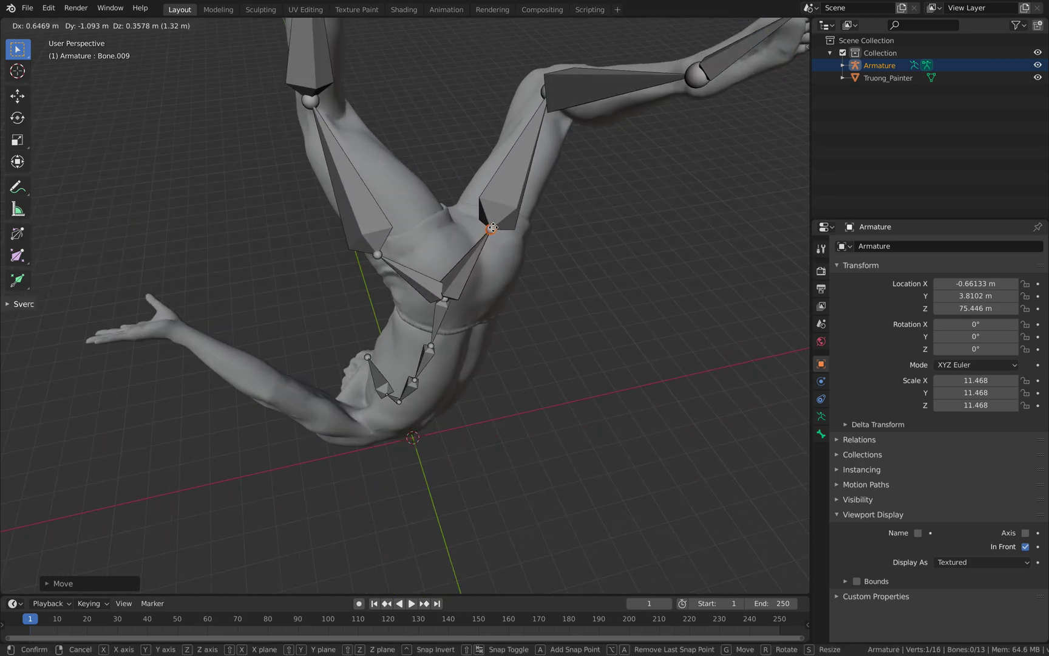
left_click(490, 228)
Extrude a shoulder bone from the upper spine into the right shoulder and an upper arm bone on to the elbow.
scroll(568, 153, "down", 1)
middle_click_drag(569, 155, 397, 141)
middle_click_drag(276, 172, 363, 245)
middle_click_drag(363, 245, 304, 233)
middle_click_drag(298, 164, 470, 256)
scroll(425, 242, "up", 1)
middle_click_drag(382, 232, 421, 250, "shift")
left_click(398, 249)
left_click(486, 272)
middle_click_drag(487, 254, 381, 220, "shift")
middle_click_drag(428, 268, 402, 270)
scroll(402, 269, "up", 1)
key("e")
left_click(434, 112)
scroll(430, 115, "up", 1)
middle_click_drag(428, 117, 450, 293, "shift")
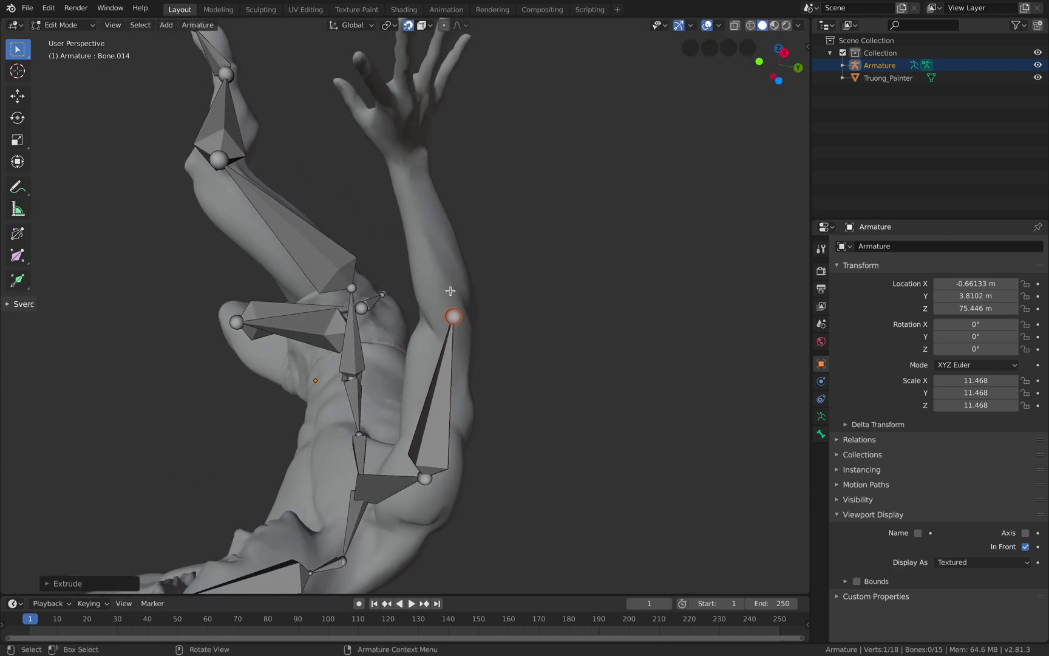
Extrude a forearm bone from the right elbow to the wrist and a hand bone into the palm.
key("e")
left_click(411, 161)
middle_click_drag(411, 161, 445, 241, "shift")
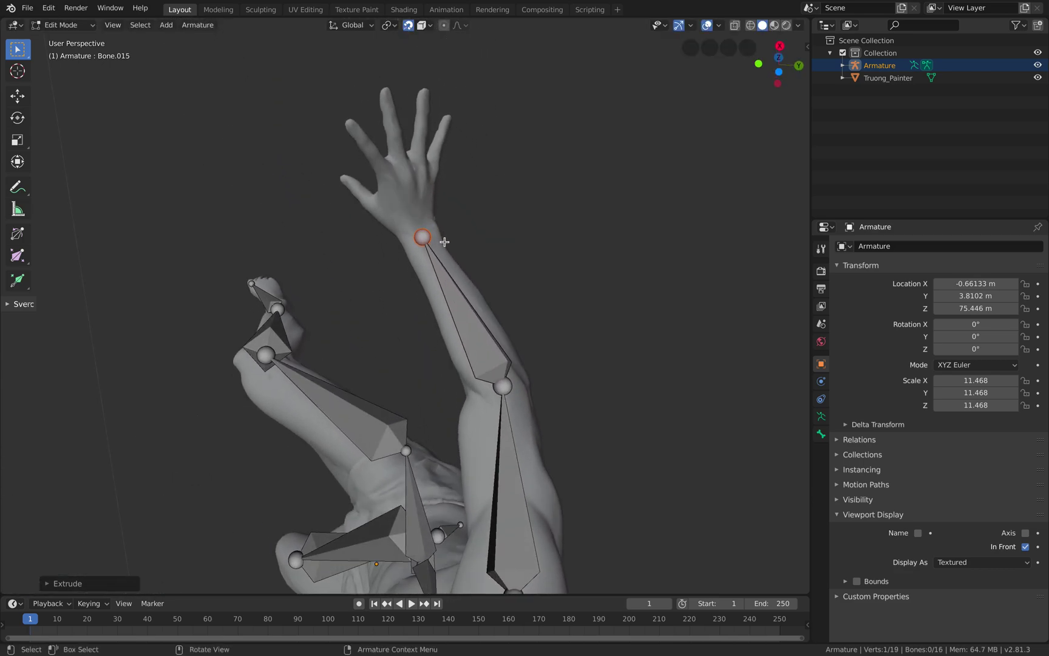
key("e")
middle_click_drag(389, 346, 539, 384)
Extrude a shoulder bone from the upper spine into the left shoulder and an upper arm bone on to the elbow.
left_click(554, 314)
middle_click_drag(554, 314, 586, 294, "shift")
key("e")
left_click(525, 363)
middle_click_drag(525, 363, 574, 343, "shift")
key("e")
middle_click_drag(448, 336, 457, 413)
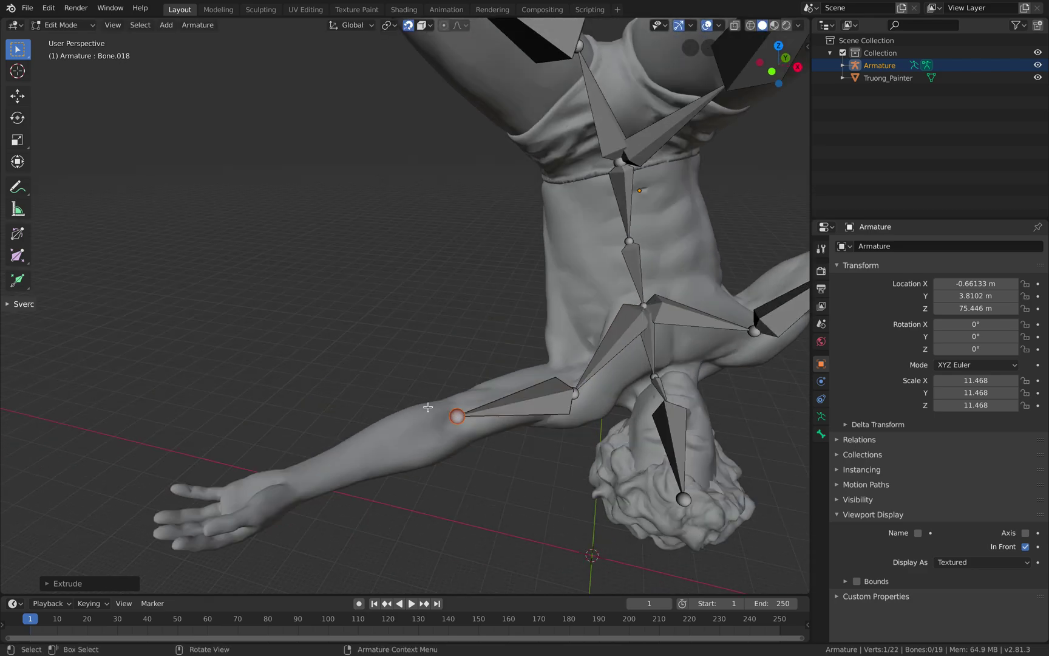
Extrude a forearm bone from the left elbow to the wrist and a hand bone into the palm.
key("e")
left_click(295, 481)
middle_click_drag(295, 481, 517, 367, "shift")
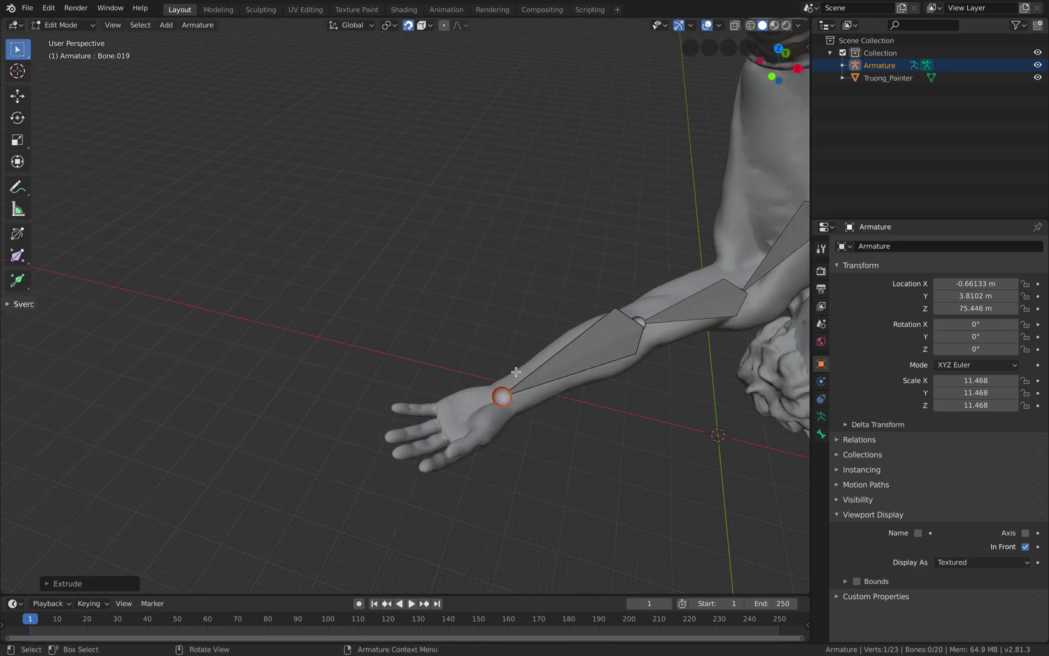
key("e")
left_click(439, 429)
middle_click_drag(439, 429, 626, 315)
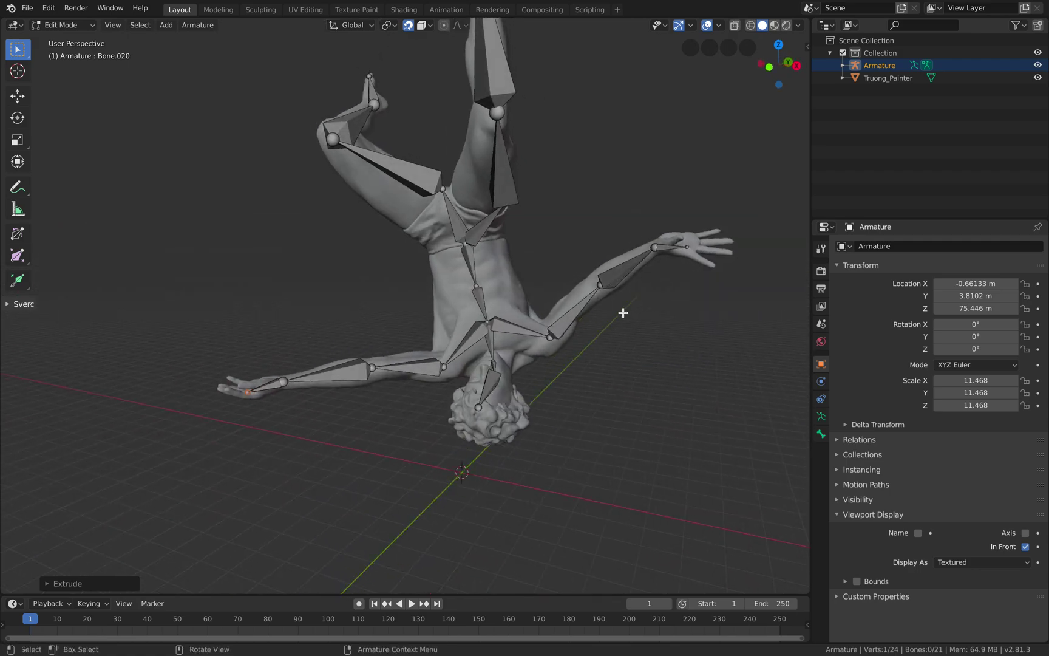
Continue editing the armature's bones and shift the left hip joint deeper into the centre of the hip.
mouse_move(529, 304)
middle_mouse_down()
mouse_move(562, 303)
mouse_move(522, 321)
mouse_move(243, 311)
mouse_move(613, 323)
mouse_move(480, 309)
mouse_move(511, 311)
middle_mouse_up()
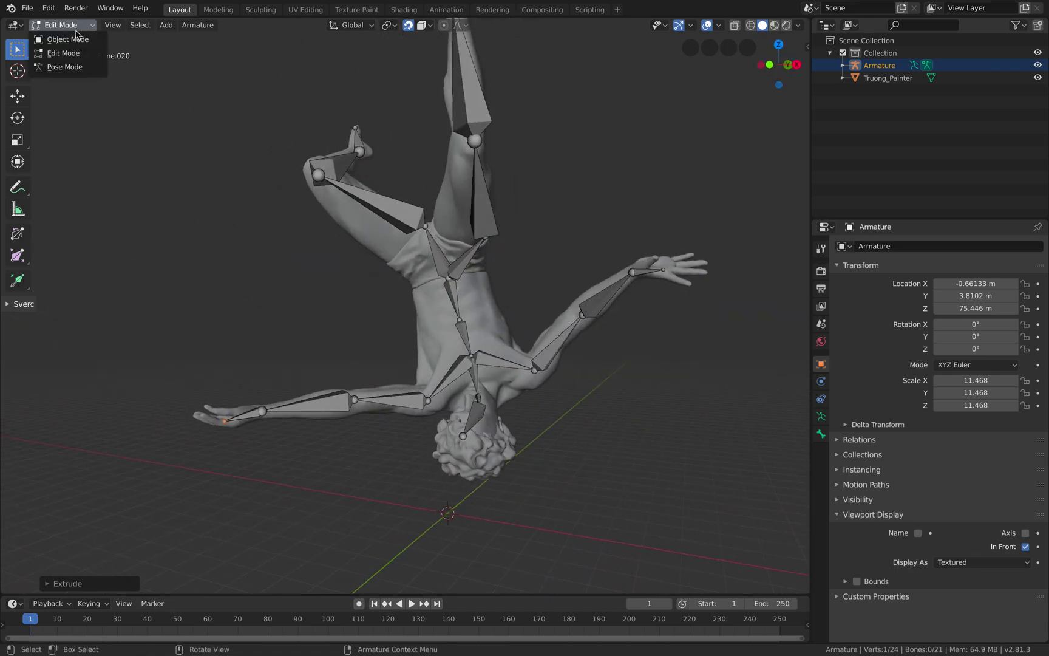
left_click(77, 40)
middle_click_drag(405, 226, 402, 277)
left_click(413, 259)
key("Tab")
key("g")
left_click(401, 270)
key("g")
left_click(411, 280)
key("g")
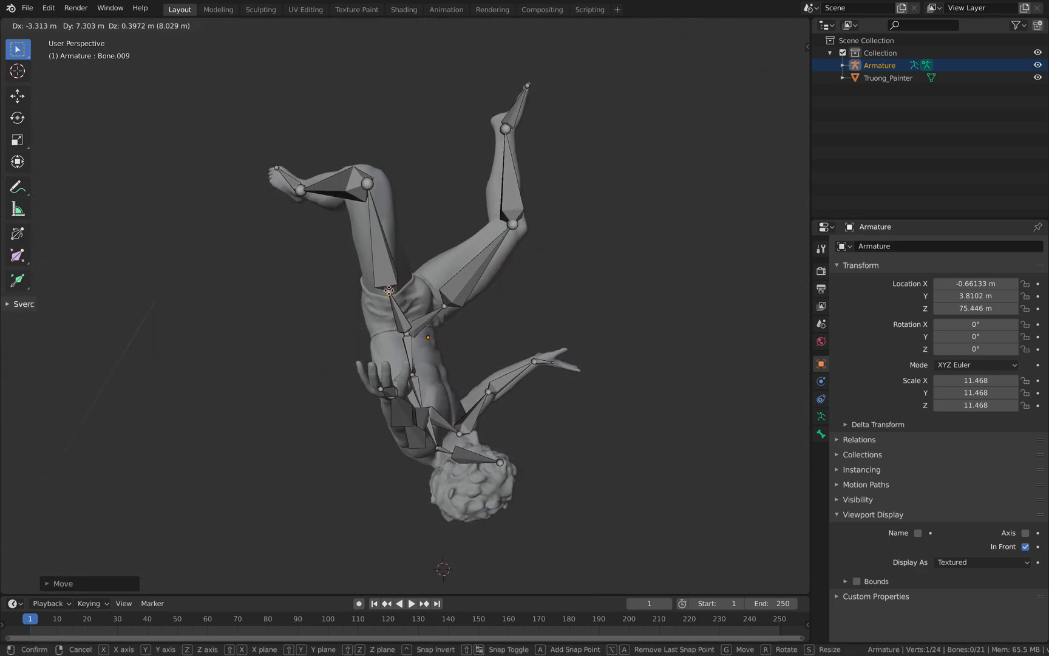
left_click(389, 292)
Move the left knee joint to the centre of the knee.
middle_click_drag(374, 163, 369, 188)
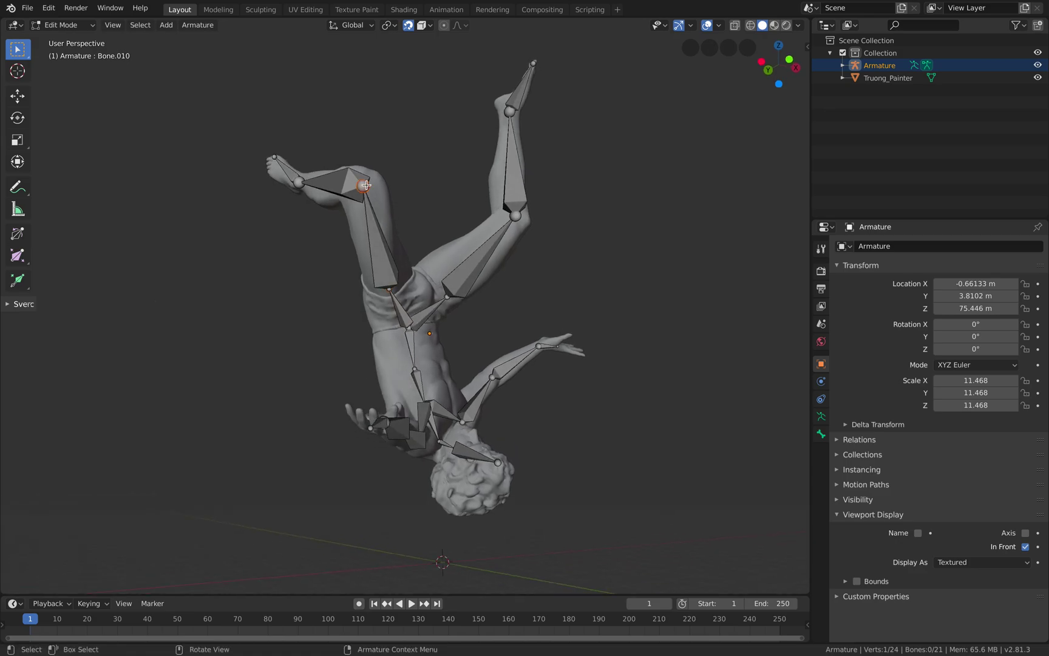
key("g")
left_click(370, 188)
Reposition the right hip joint inside the hip and centre the right knee joint in the bend of the knee.
middle_click_drag(426, 213, 441, 227)
left_click(484, 278)
middle_click_drag(485, 278, 283, 216)
key("g")
left_click(465, 278)
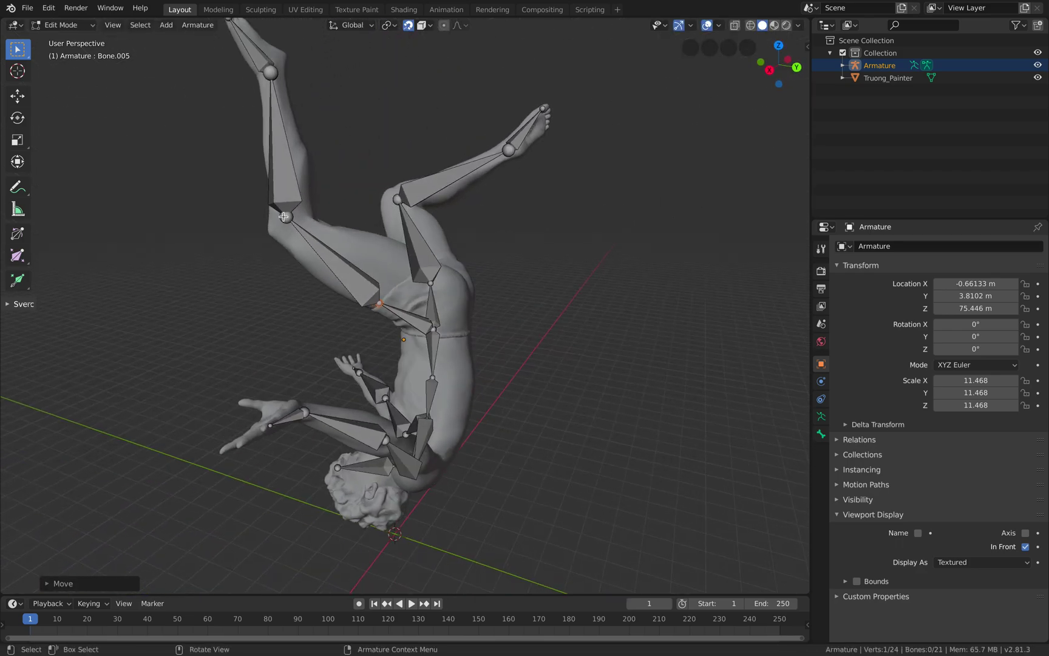
key("g")
left_click(285, 224)
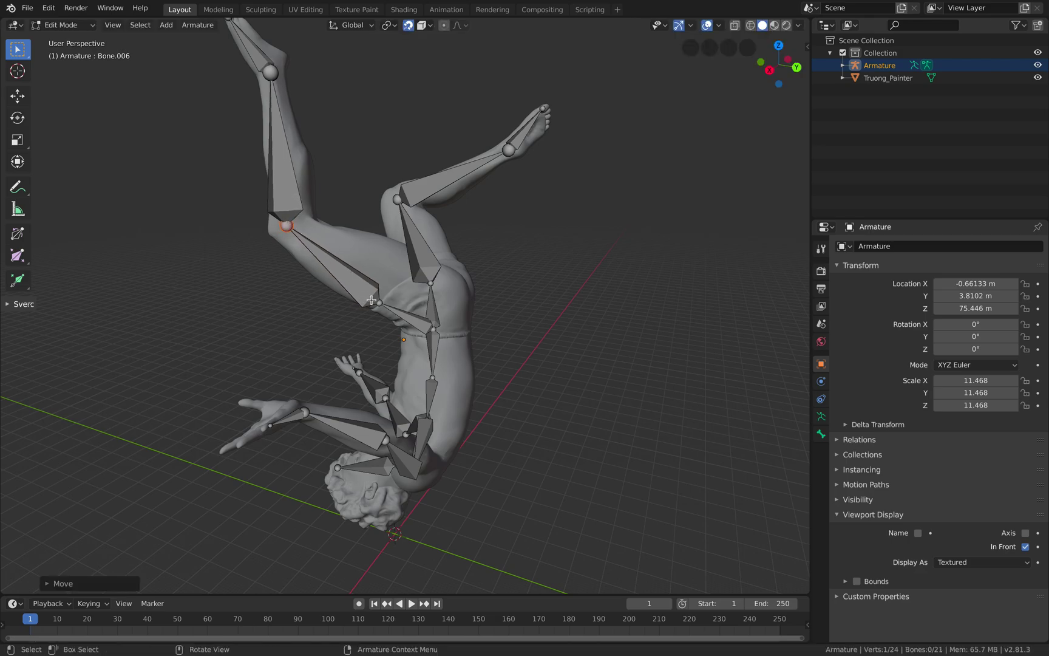
key("g")
left_click(394, 283)
Fine-tune the left knee joint's position from the front of the figure.
middle_click_drag(438, 290, 460, 298)
left_click(490, 317)
key("g")
left_click(503, 323)
scroll(499, 313, "down", 1)
scroll(486, 305, "up", 1)
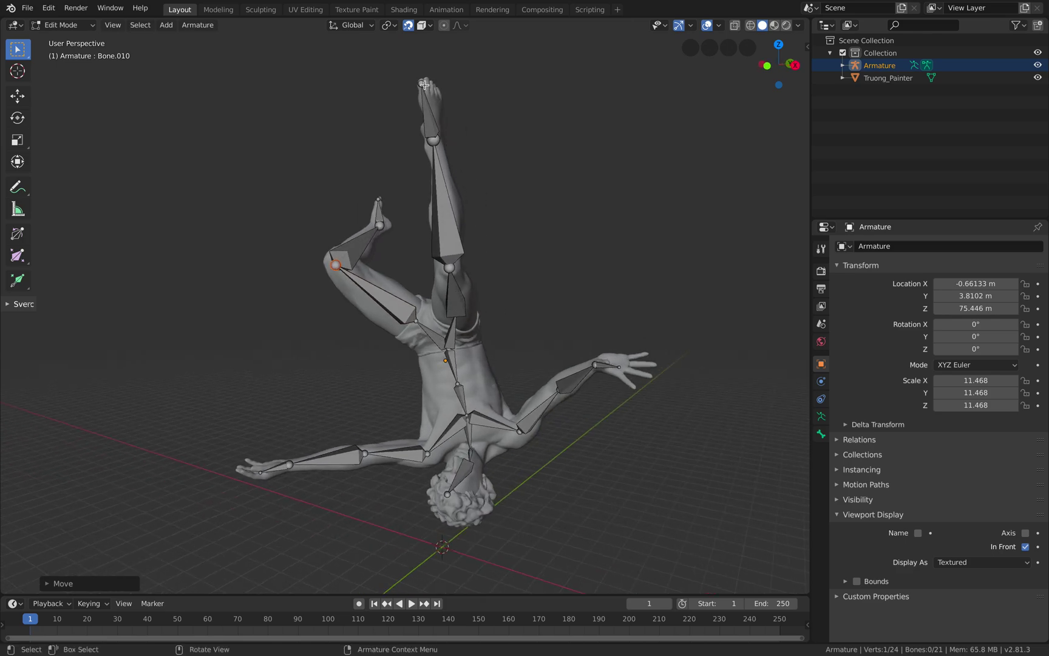
Move the tips of the right and left foot bones so they sit inside the toes.
middle_click_drag(430, 89, 419, 202)
key("g")
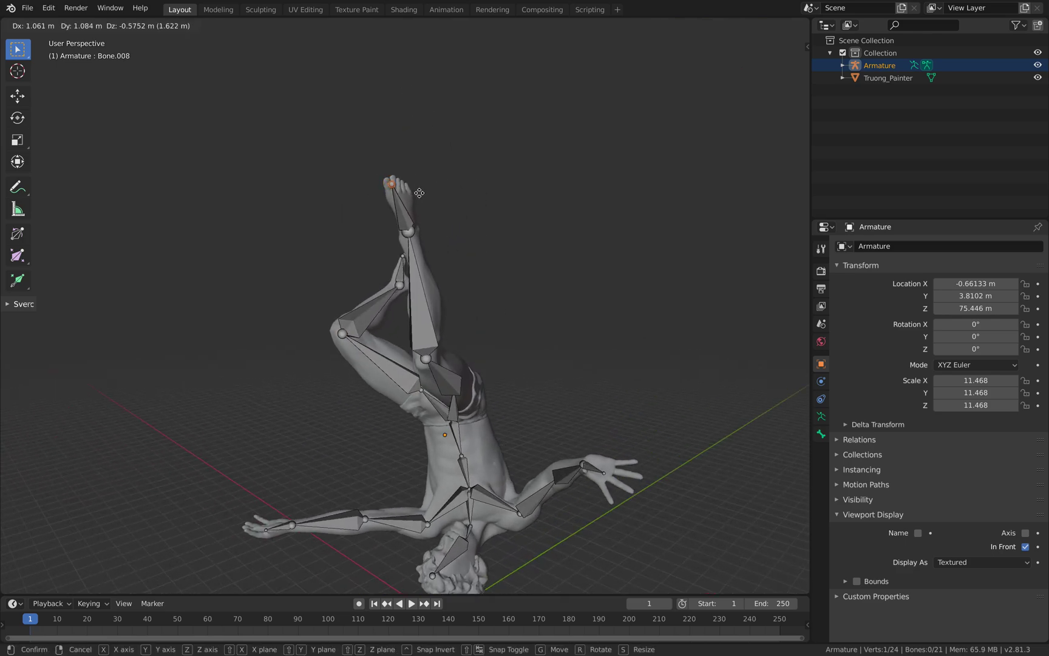
left_click(421, 193)
middle_click_drag(366, 260, 469, 326)
scroll(469, 327, "up", 2)
middle_click_drag(315, 295, 248, 234)
key("g")
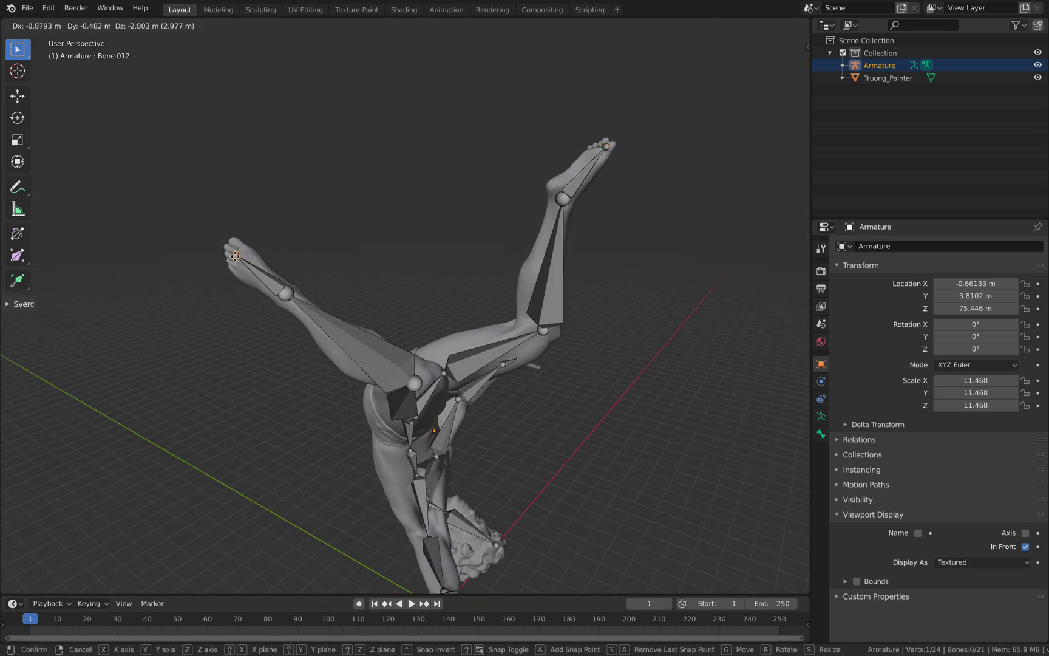
left_click(236, 256)
Leave bone editing for Object Mode and save the scene as a new version named fallingmanDemo_002.blend.
scroll(341, 246, "down", 2)
left_click(82, 38)
middle_click_drag(106, 65, 396, 226)
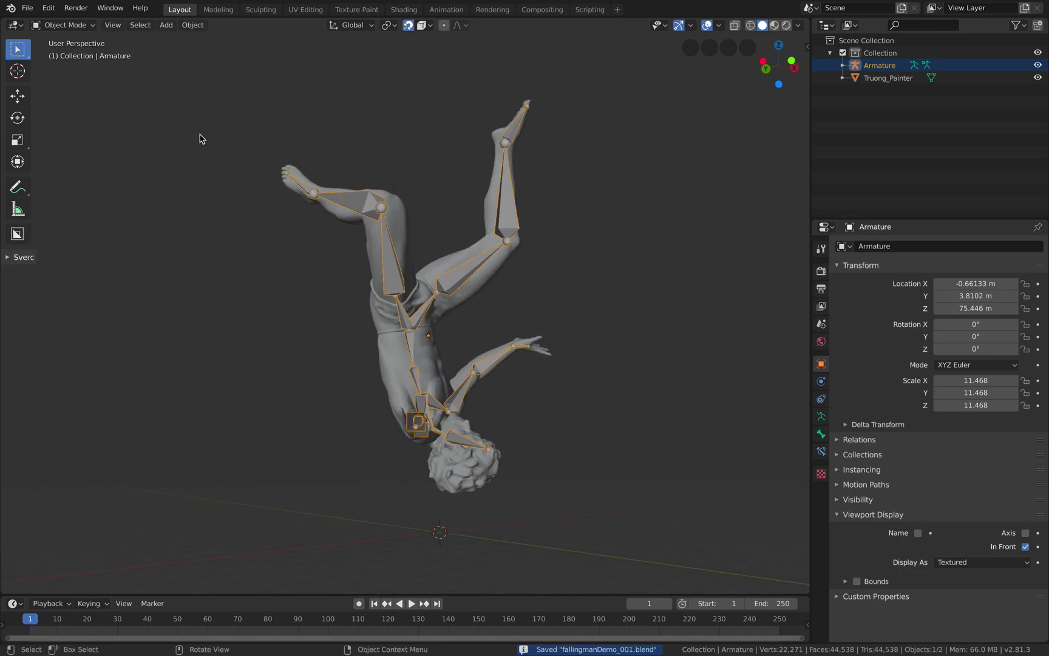
left_click(33, 8)
left_click(70, 106)
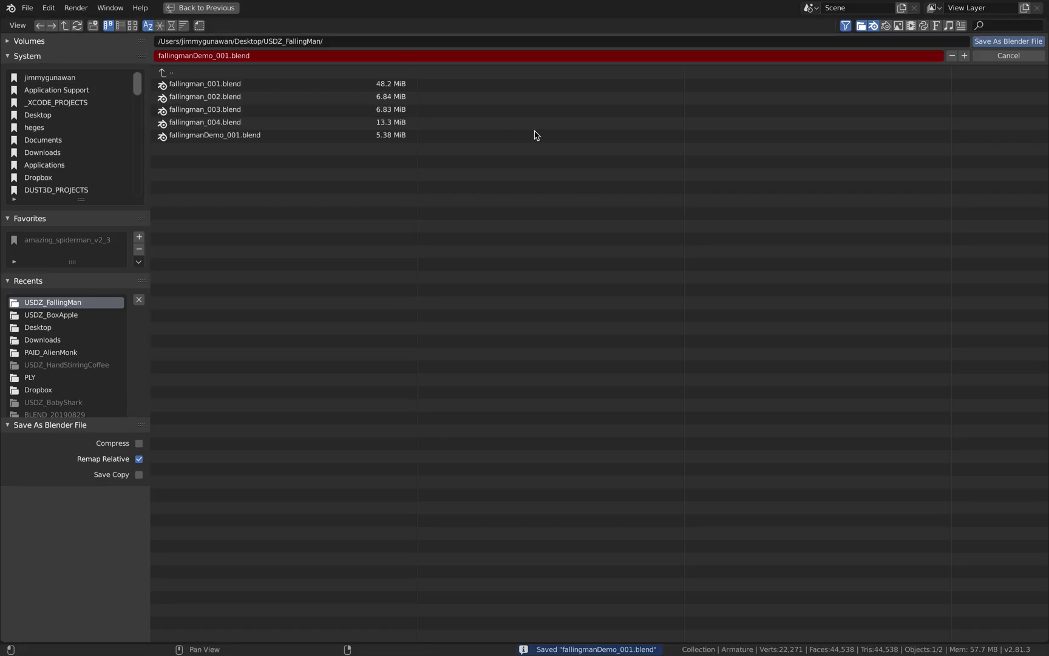
left_click(998, 44)
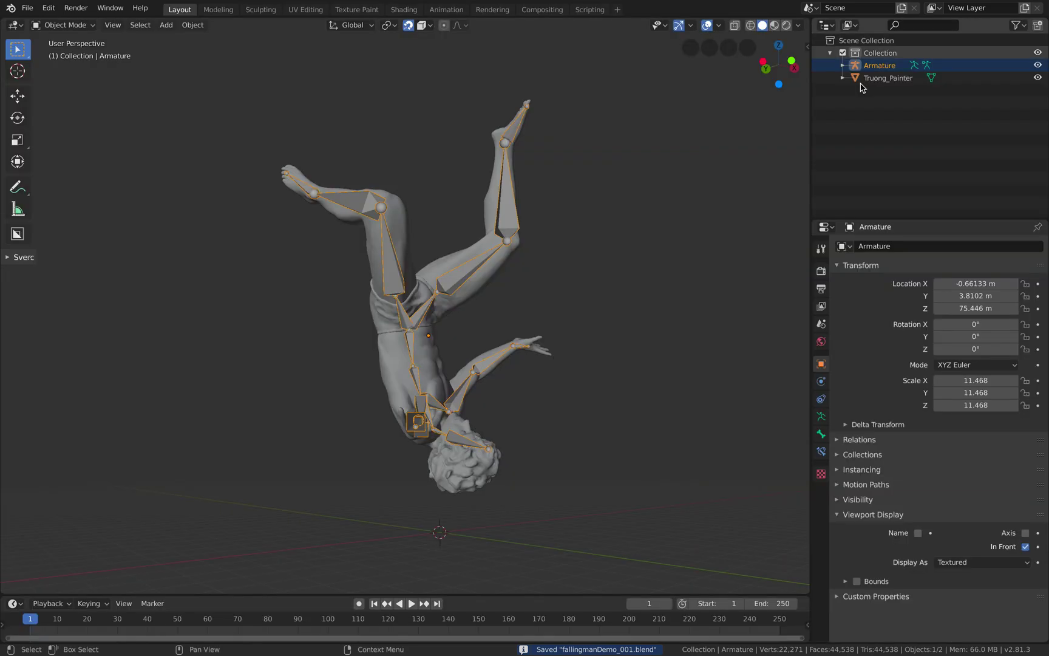
Preview the sculpture in Material Preview shading, then return the viewport to Solid shading.
middle_click_drag(666, 389, 694, 416)
scroll(735, 231, "up", 1)
left_click(774, 25)
middle_click_drag(649, 259, 515, 341)
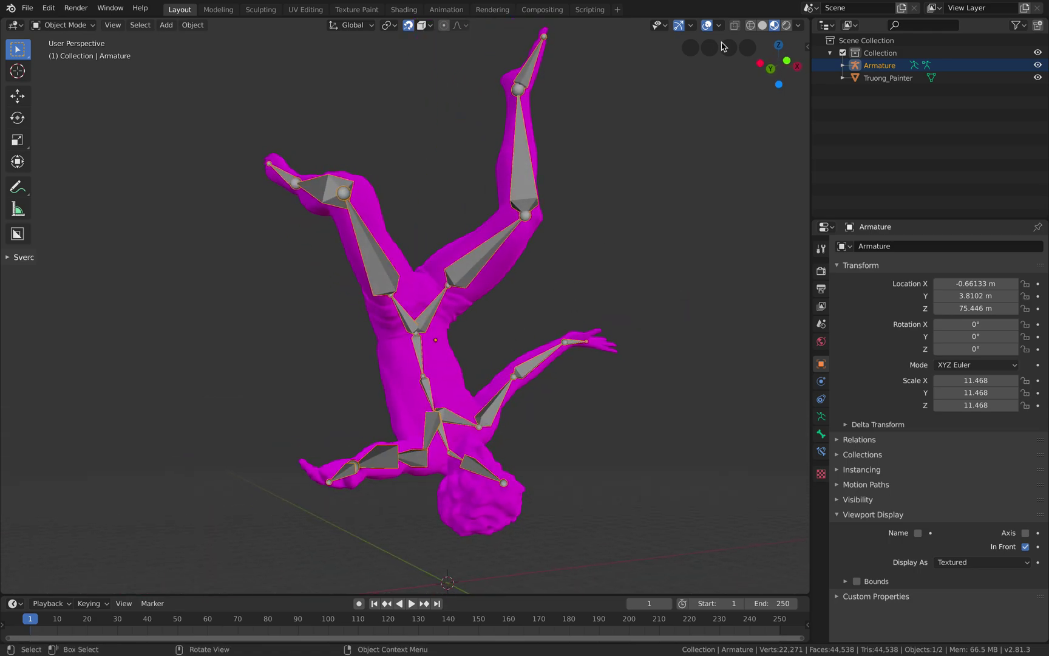
left_click(765, 27)
mouse_move(499, 281)
middle_mouse_down()
mouse_move(521, 295)
mouse_move(483, 318)
mouse_move(326, 355)
mouse_move(603, 362)
mouse_move(457, 369)
middle_mouse_up()
Parent the Truong_Painter mesh to the armature using Armature Deform With Automatic Weights.
left_click(466, 368)
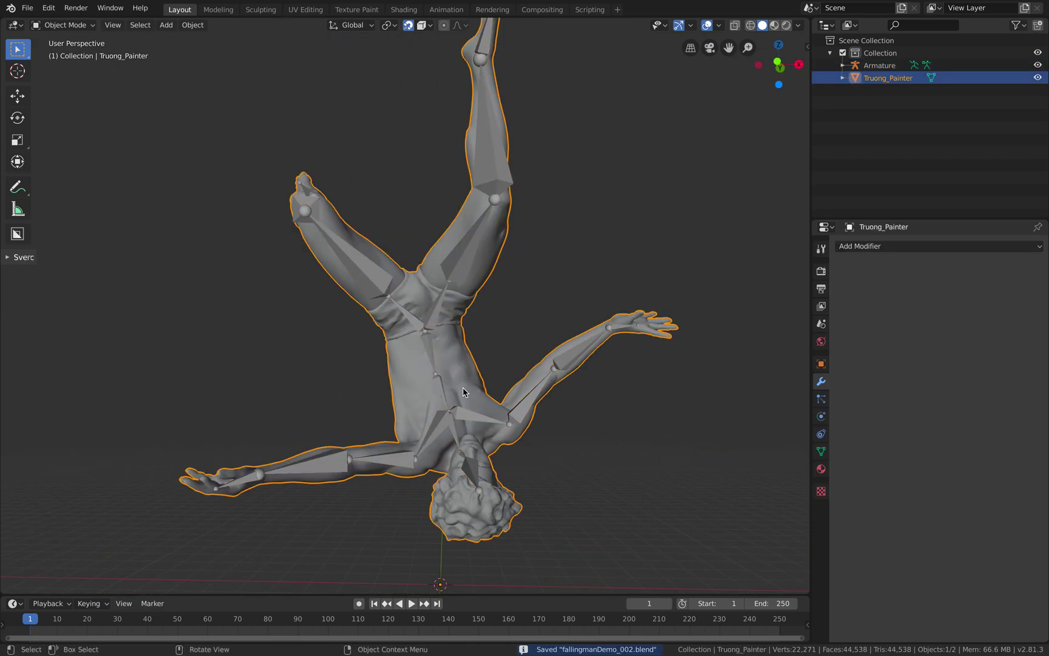
left_click(843, 64)
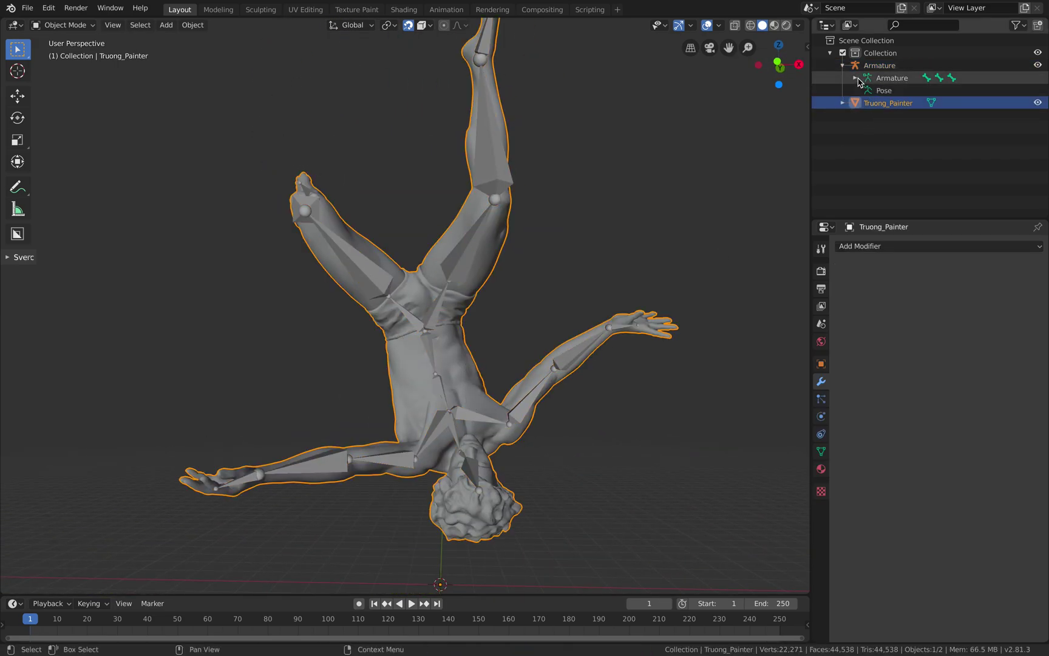
left_click(855, 78)
left_click(855, 78)
middle_click_drag(581, 239, 604, 227)
middle_click_drag(506, 349, 515, 319)
left_click(485, 383, "shift")
key("super+p")
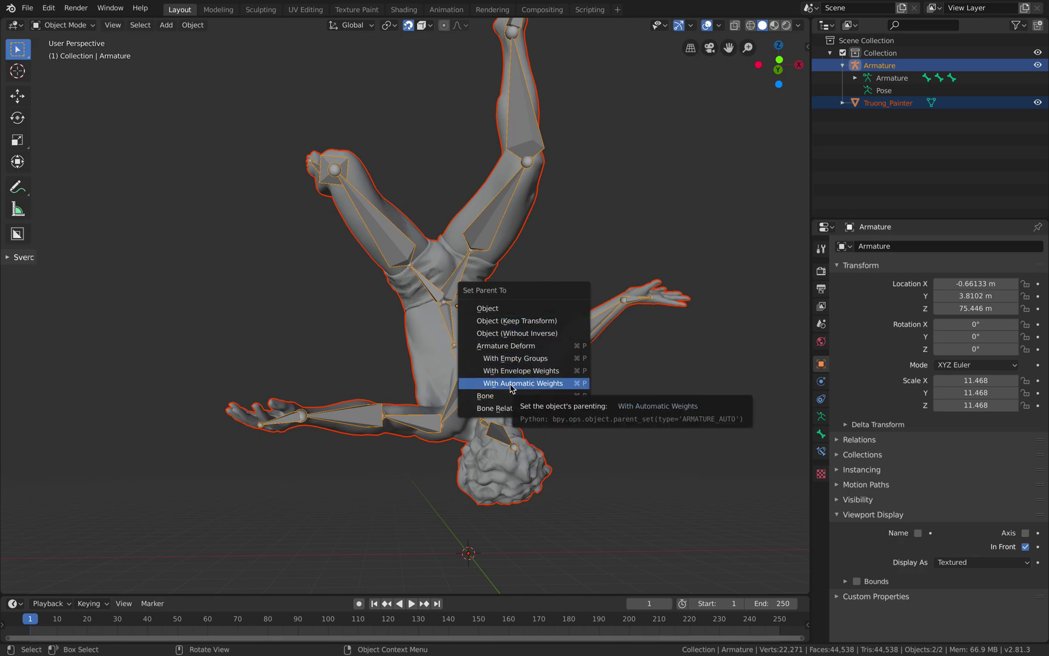
left_click(550, 385)
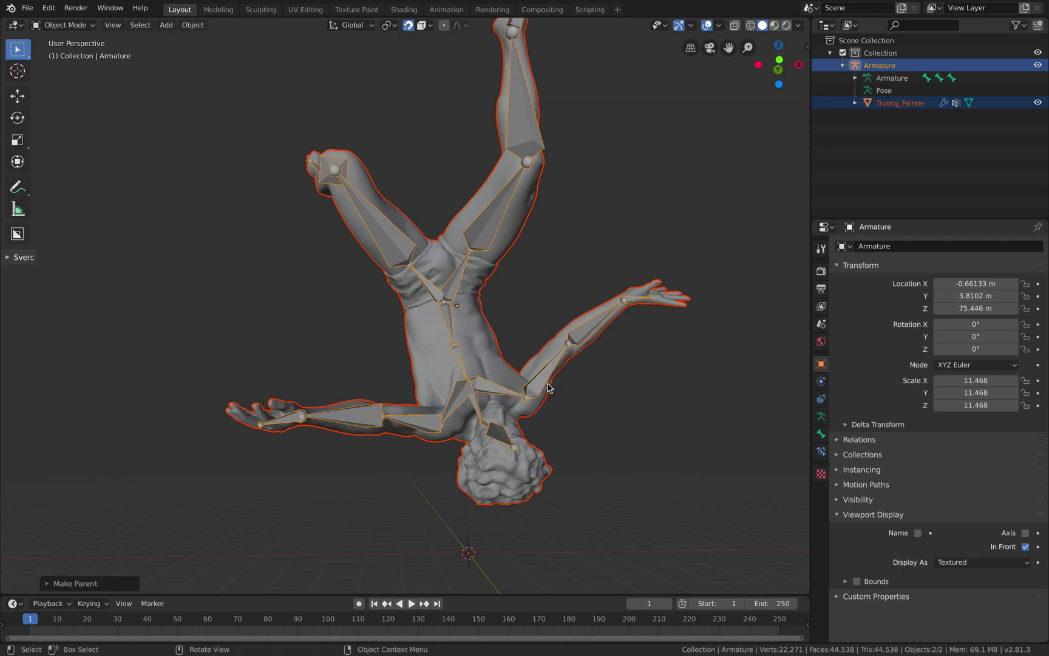
Make the timeline area taller and return playback to the first frame.
mouse_move(545, 386)
middle_mouse_down()
mouse_move(492, 313)
mouse_move(480, 269)
mouse_move(458, 382)
mouse_move(492, 393)
mouse_move(544, 368)
middle_mouse_up()
scroll(519, 376, "down", 2)
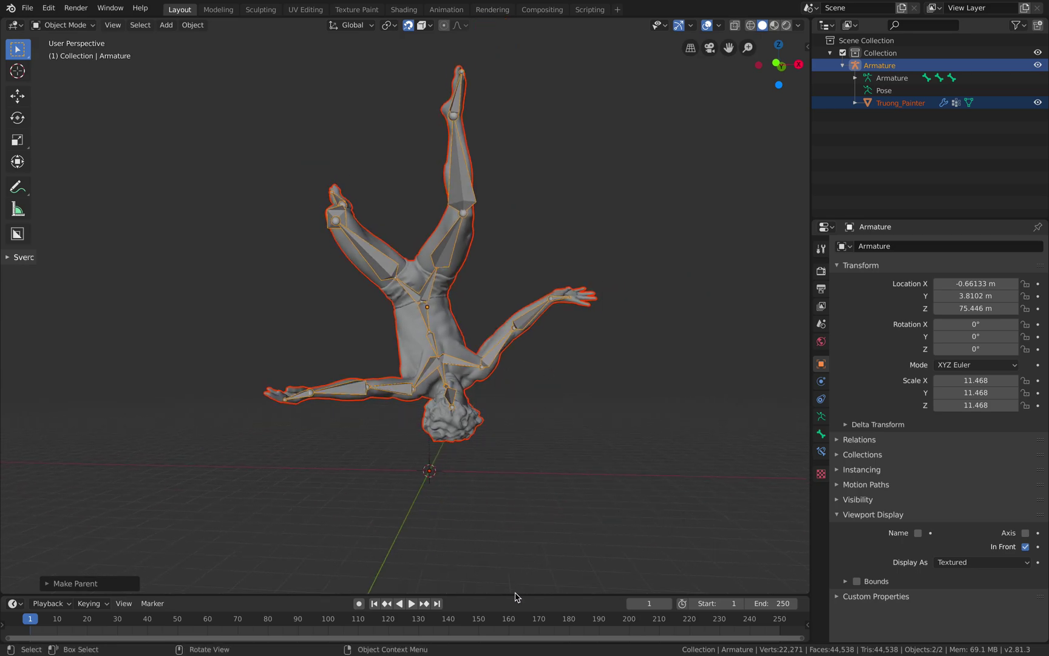
left_click_drag(516, 595, 516, 556)
key("space")
left_click(451, 583)
left_click(374, 565)
Save the file with the mesh bound to the armature.
middle_click_drag(470, 442, 524, 420)
key("ctrl+s")
scroll(527, 431, "up", 2)
scroll(522, 420, "down", 1)
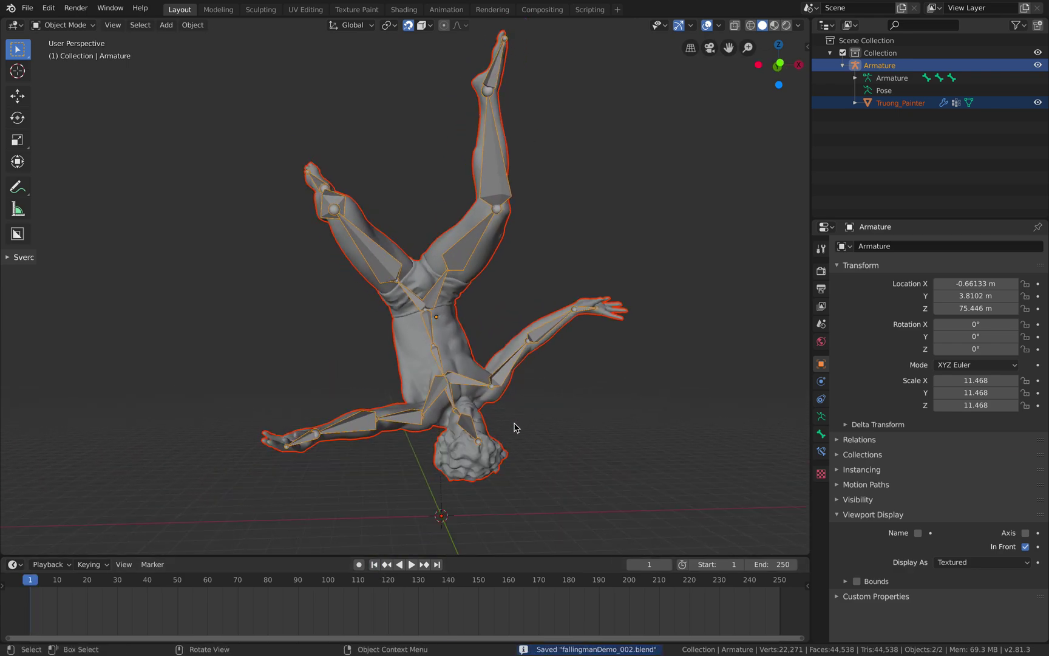
Make the Truong_Painter mesh unselectable through its object visibility settings.
left_click(67, 25)
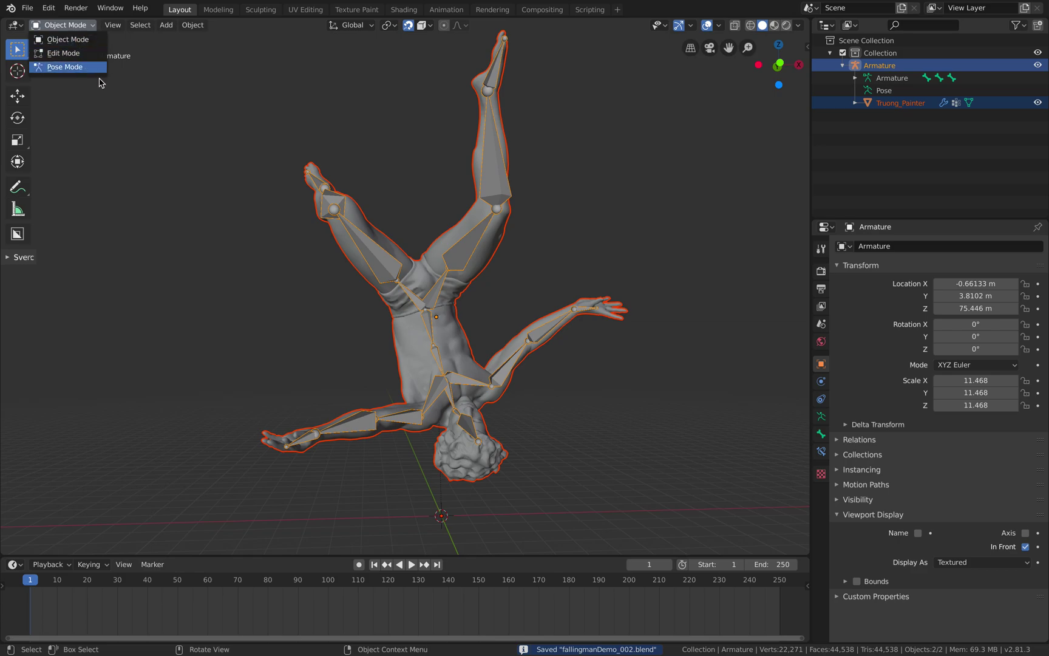
left_click(522, 260)
left_click(469, 251)
left_click(494, 257)
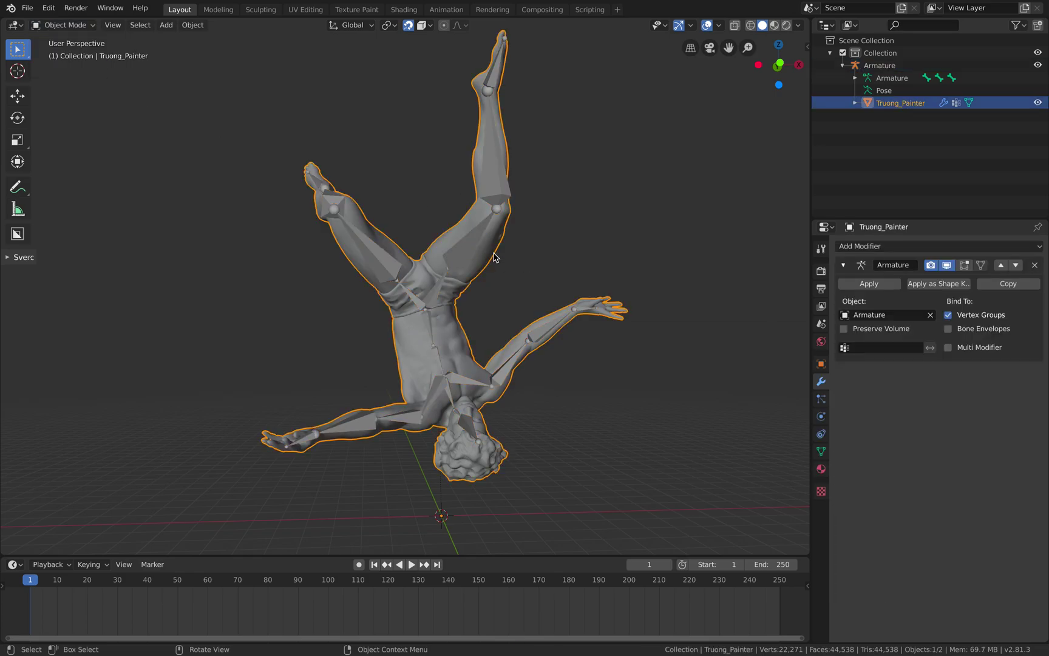
left_click(821, 364)
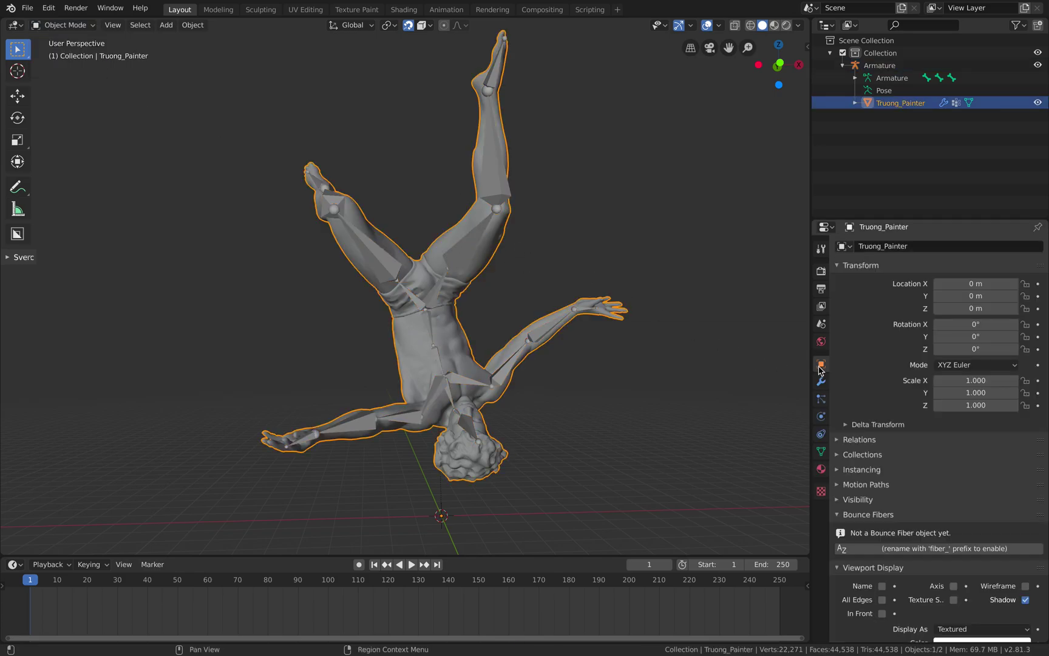
scroll(985, 611, "down", 2)
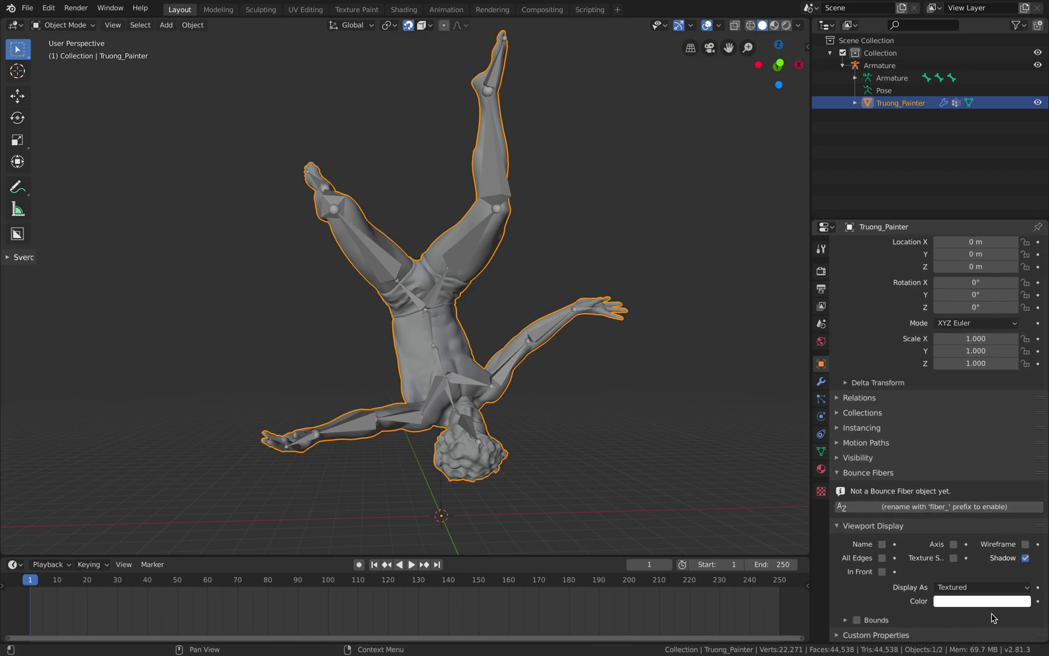
left_click(868, 458)
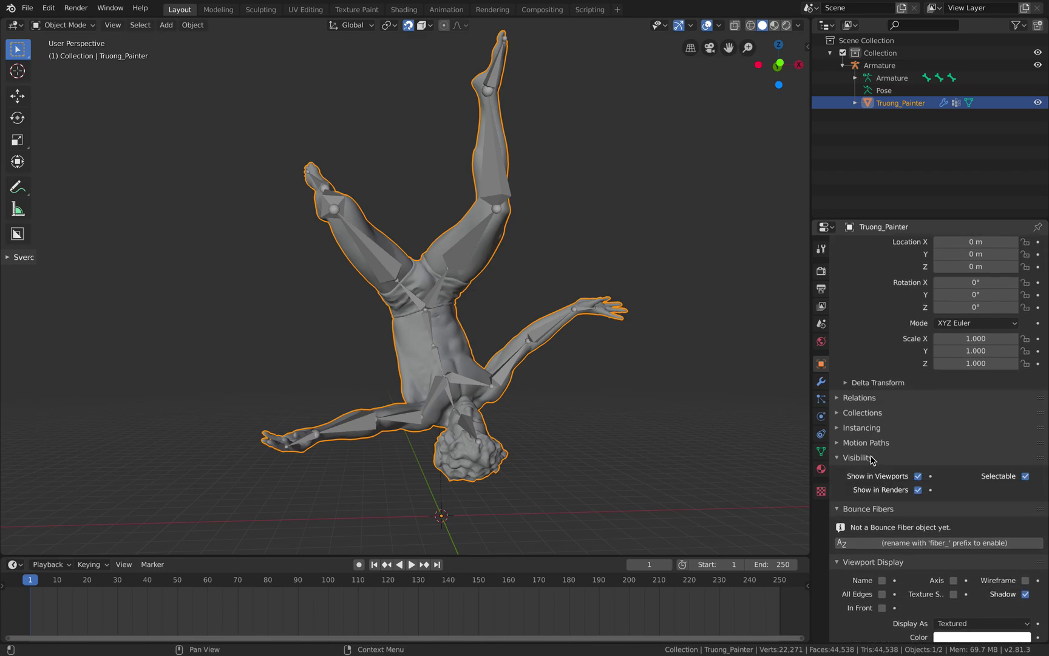
left_click(1026, 476)
Select the armature and switch it to Pose Mode.
left_click(552, 324)
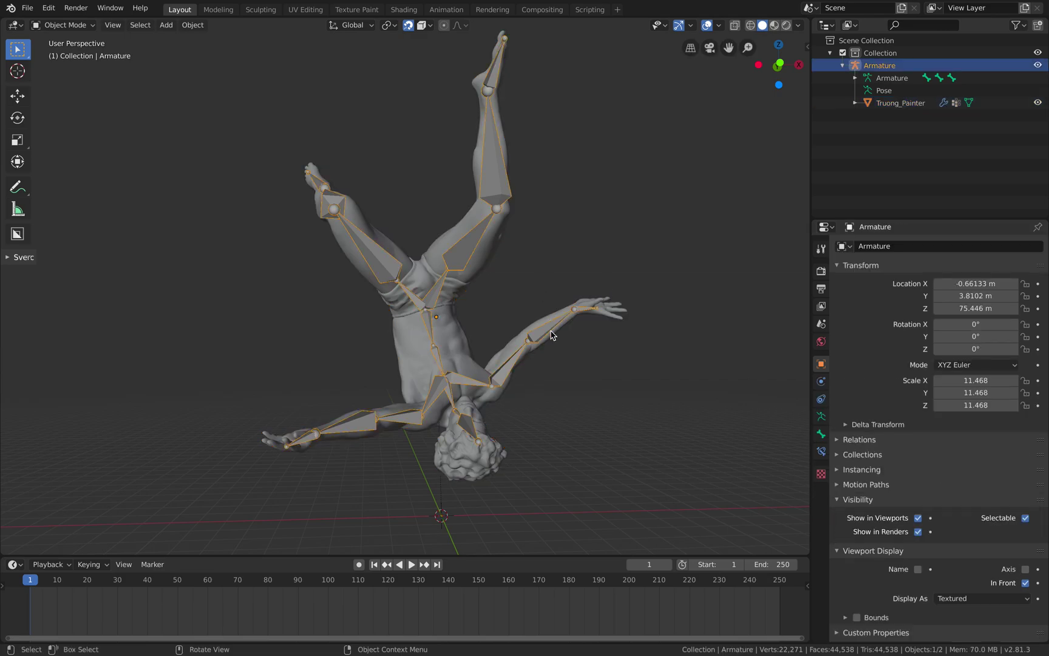
left_click(65, 26)
left_click(68, 66)
middle_click_drag(538, 264, 707, 103)
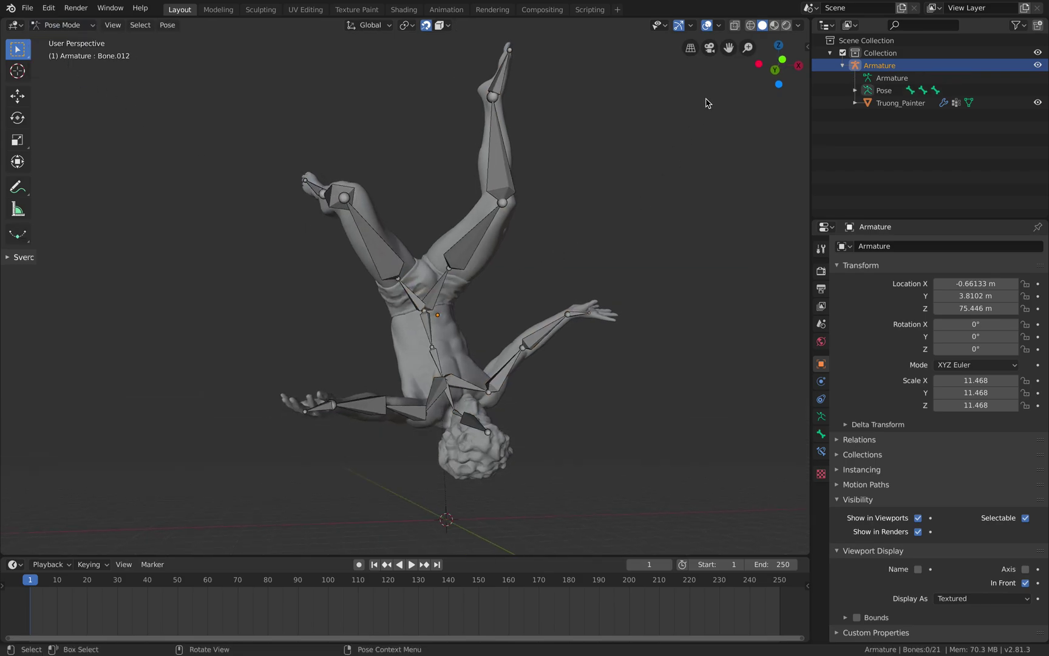
Show the pose transform values and examine the rotation mode options available for bones.
left_click(806, 44)
middle_click_drag(590, 206, 489, 194)
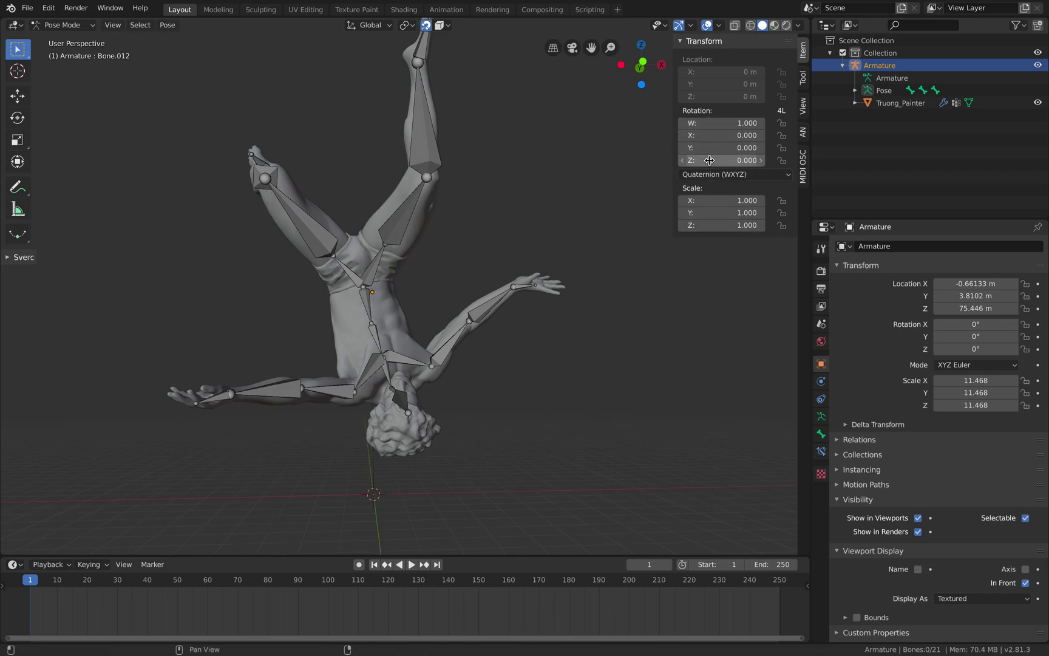
left_click(719, 175)
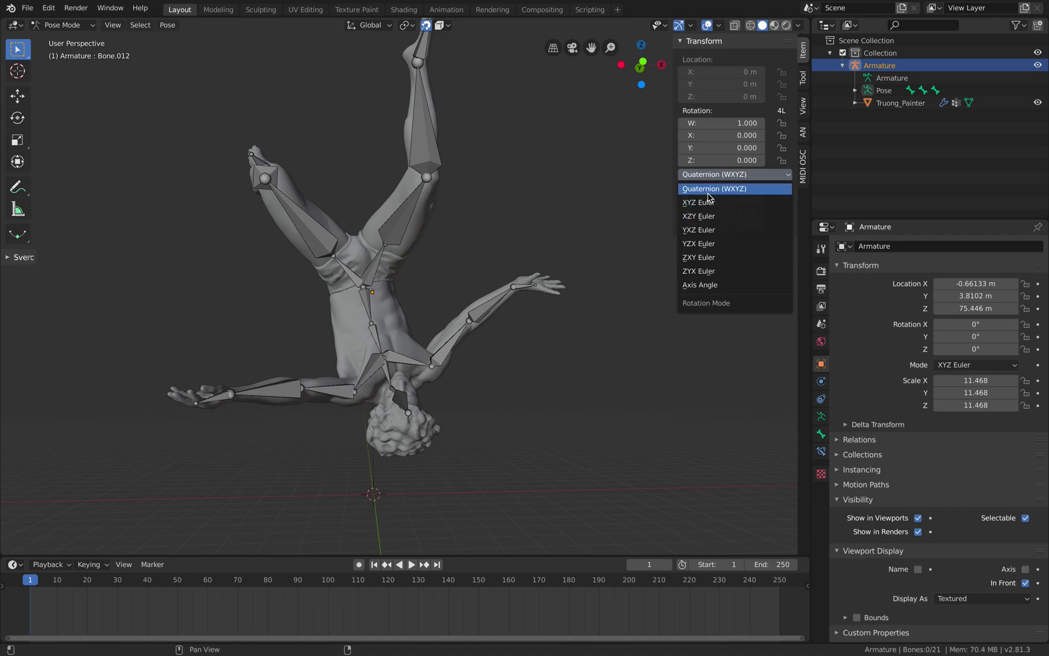
middle_click_drag(473, 232, 489, 261)
Try rotating the lower leg bone of the straight leg slightly and select its foot bone.
left_click(460, 185)
mouse_move(469, 188)
middle_mouse_down()
mouse_move(480, 191)
mouse_move(477, 207)
middle_mouse_up()
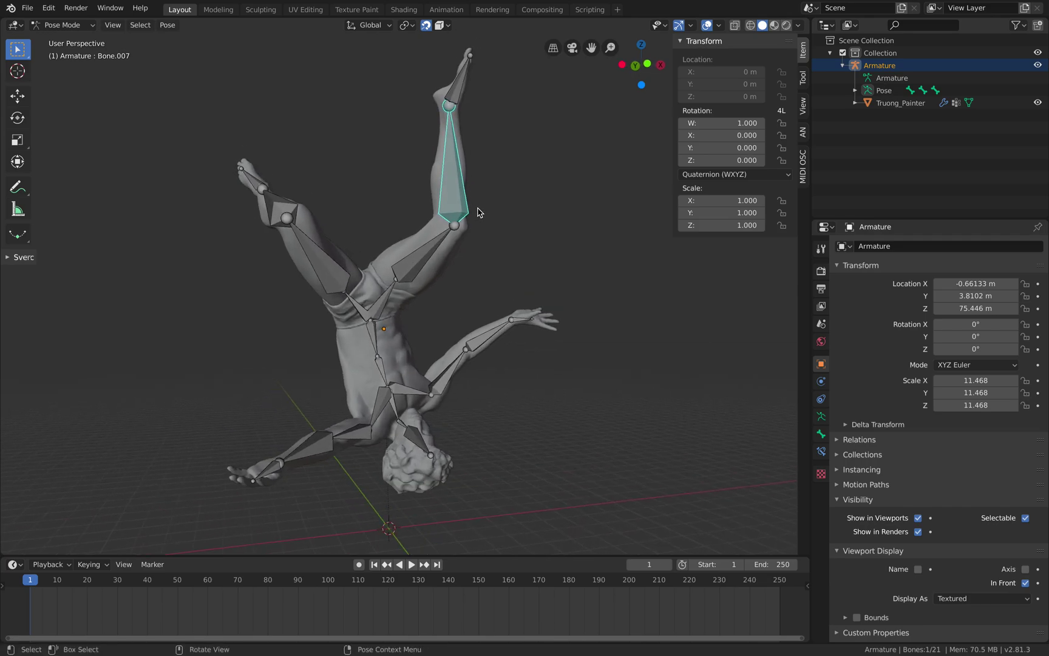
key("r")
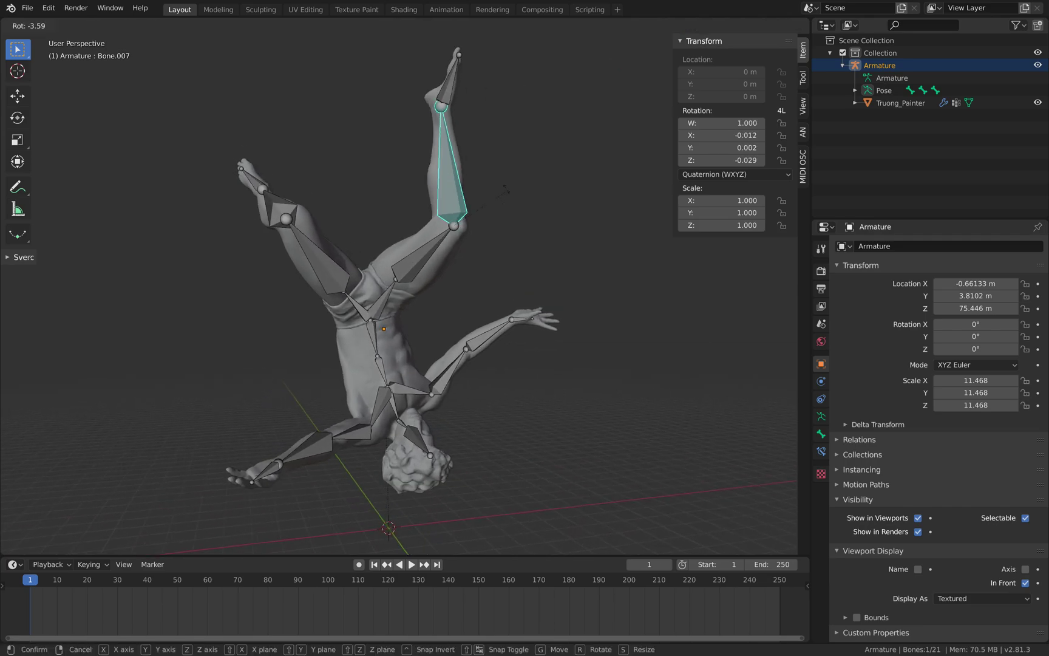
left_click(507, 190)
left_click(456, 83)
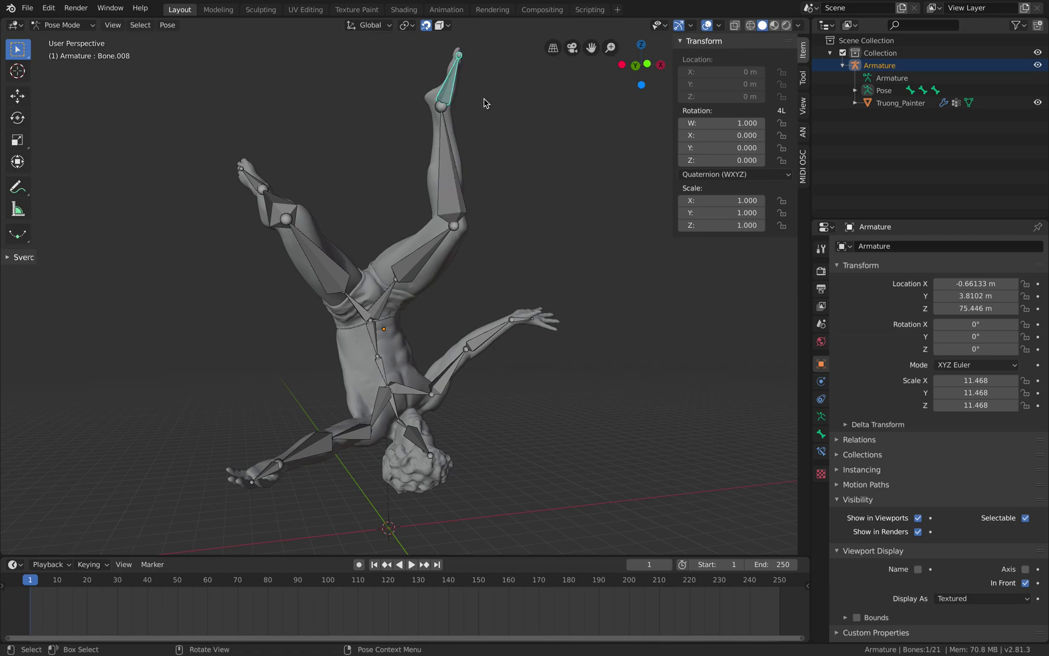
Select every bone of the armature and clear the pose rotation.
middle_click_drag(462, 165, 496, 180)
key("a")
key("a")
key("a")
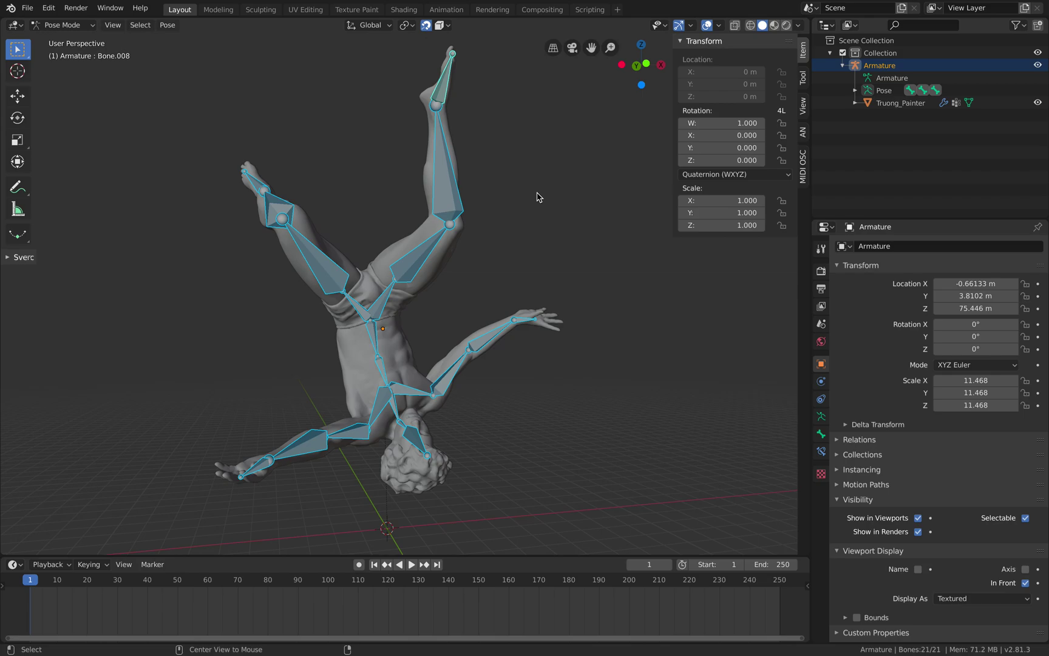
key("alt+r")
Insert LocRotScale keyframes for all bones at frame 1 and go to frame 20.
middle_click_drag(536, 197, 522, 249)
scroll(529, 236, "down", 1)
key("a")
key("a")
key("i")
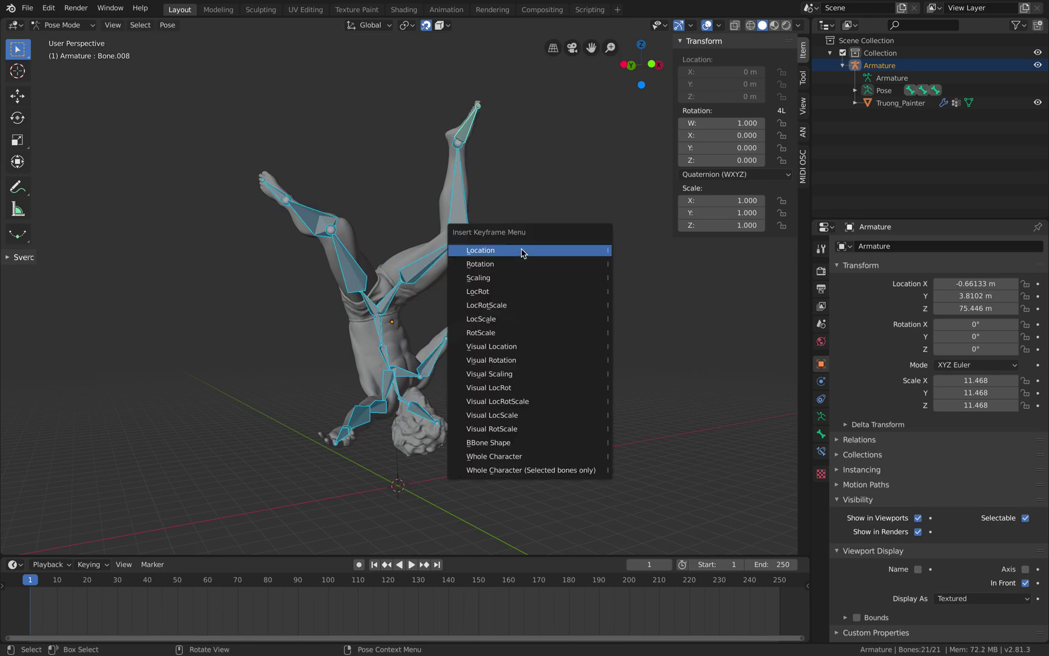
left_click(509, 306)
middle_click_drag(507, 310, 442, 329)
left_click_drag(83, 586, 111, 586)
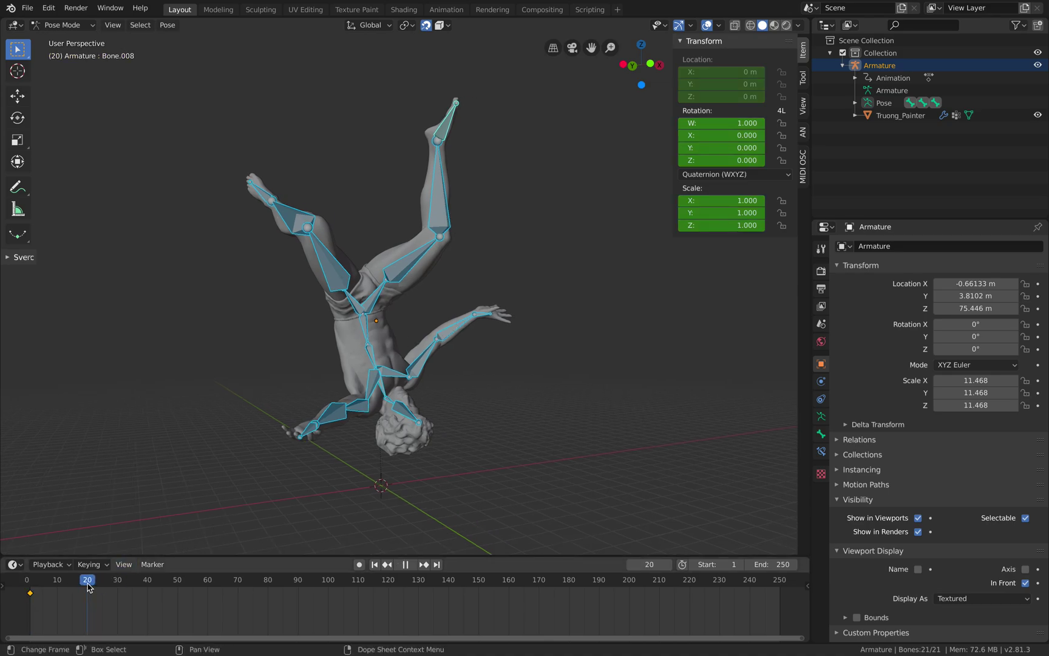
Try rotating the straight leg's lower leg and thigh bones at frame 20.
scroll(333, 417, "up", 2)
middle_click_drag(388, 346, 371, 352)
left_click(421, 243)
middle_click_drag(454, 253, 464, 256)
scroll(444, 223, "down", 1)
left_click(441, 209)
key("r")
left_click(522, 244)
left_click(426, 248)
key("r")
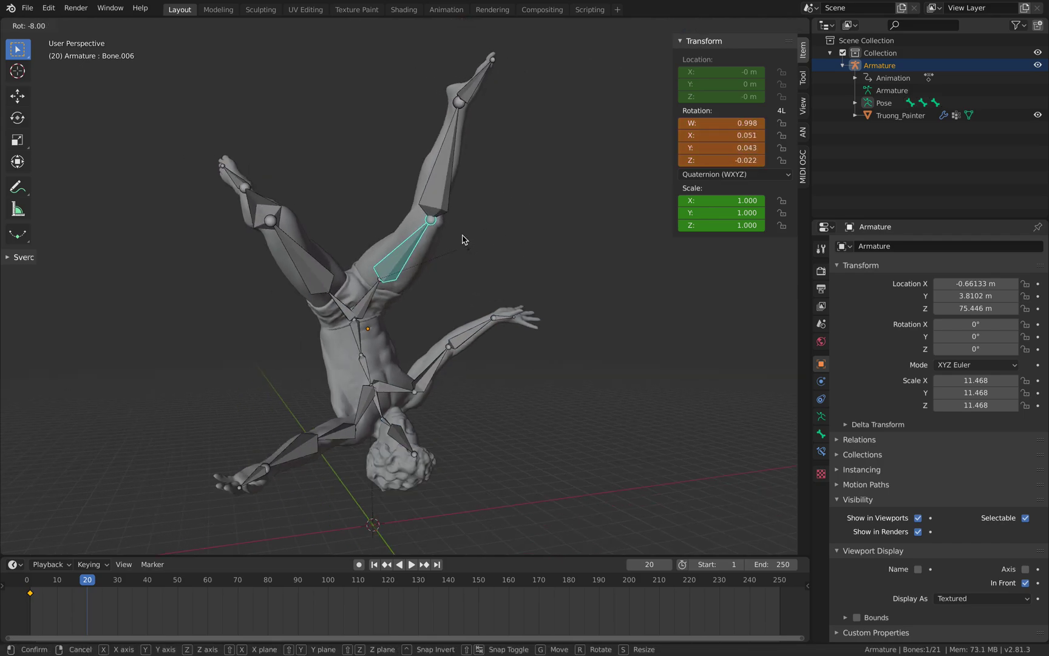
left_click(464, 236)
Try refining the straight leg's pose by rotating its lower leg and foot bones.
left_click(442, 192)
key("r")
left_click(466, 128)
left_click(434, 76)
key("r")
left_click(446, 108)
Enable Auto IK in the pose options and select the bent leg's foot bone.
left_click(265, 207)
middle_click_drag(266, 207, 366, 222)
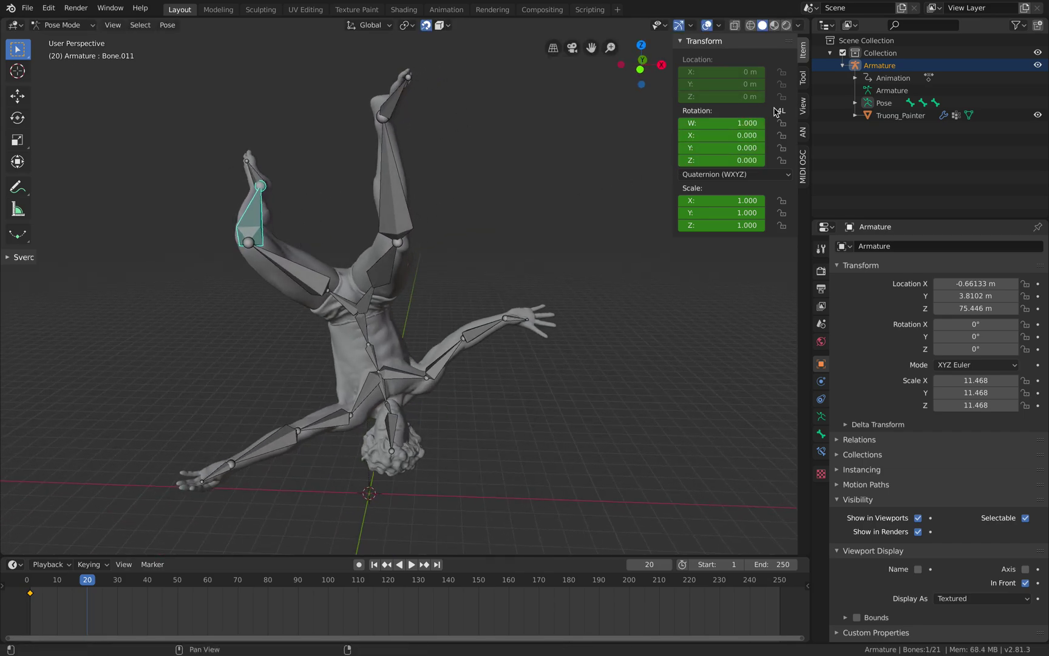
left_click(802, 79)
left_click(710, 121)
middle_click_drag(420, 182, 380, 194)
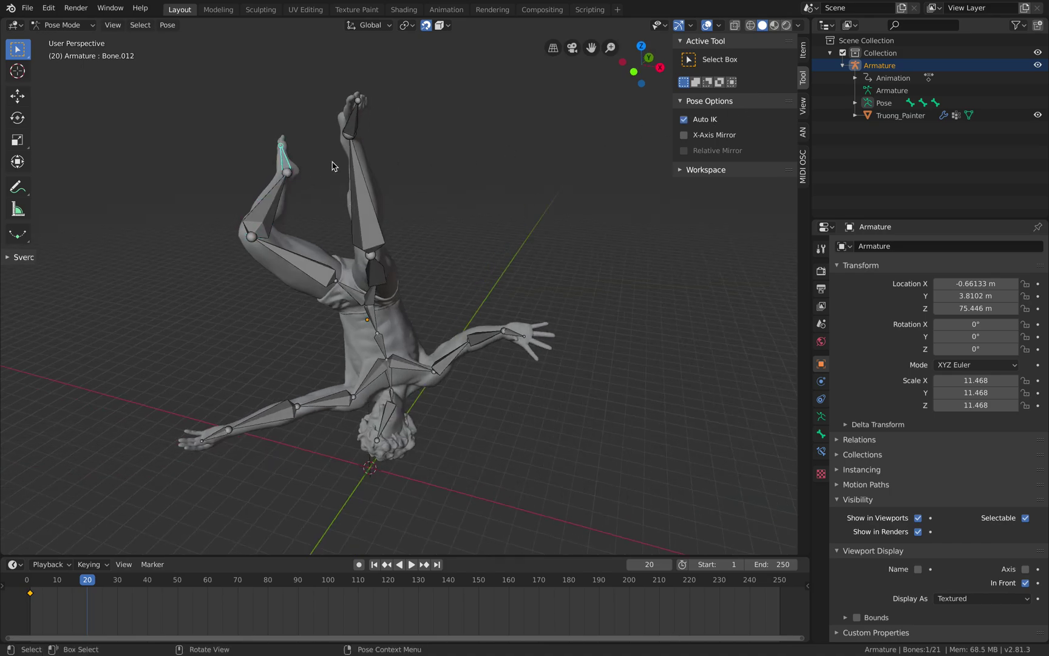
Try moving the bent leg's foot bone in several directions with Auto IK.
key("g")
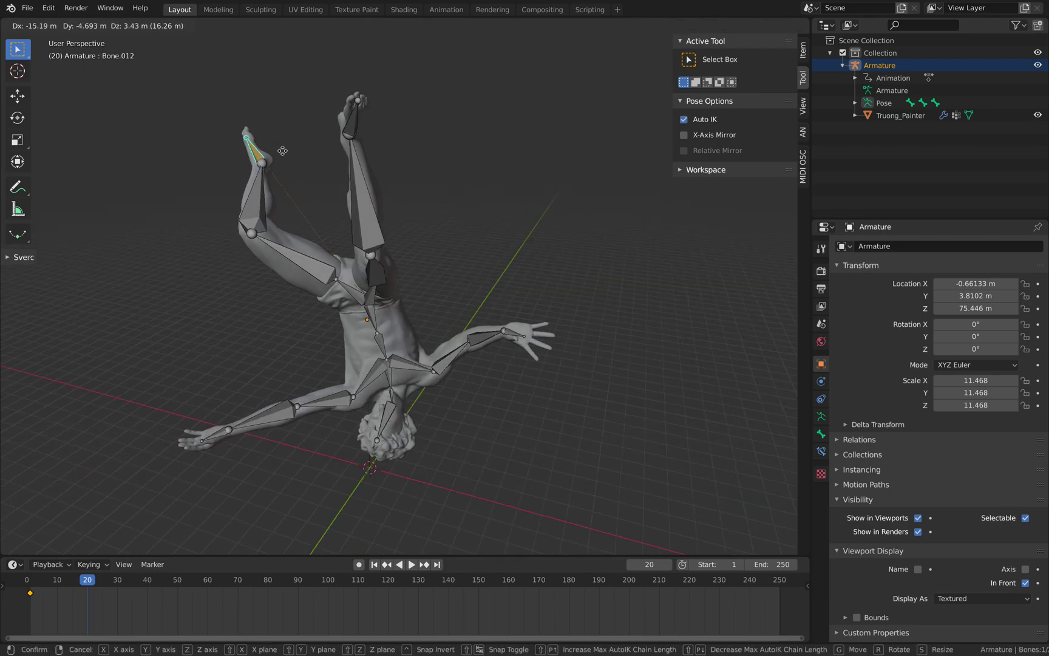
left_click(268, 177)
key("g")
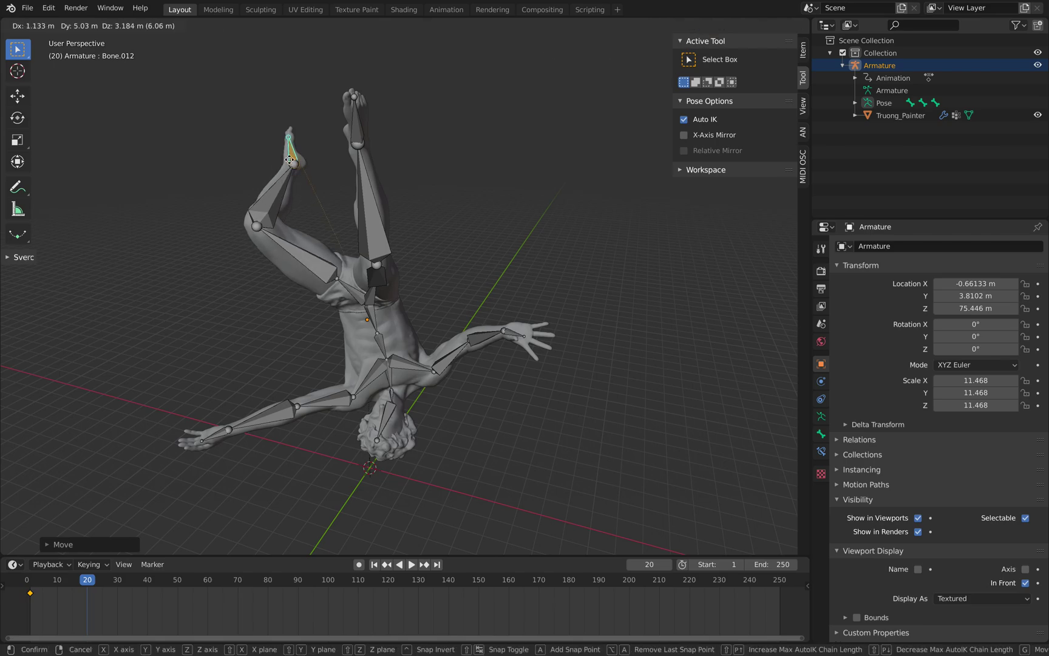
right_click(276, 162)
key("g")
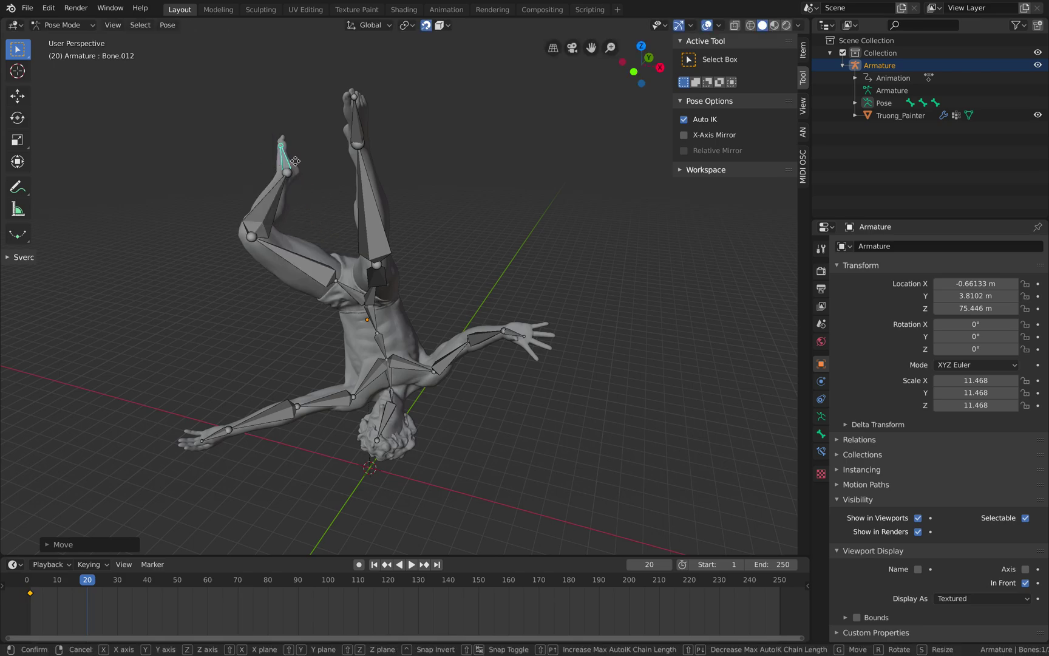
right_click(304, 177)
key("g")
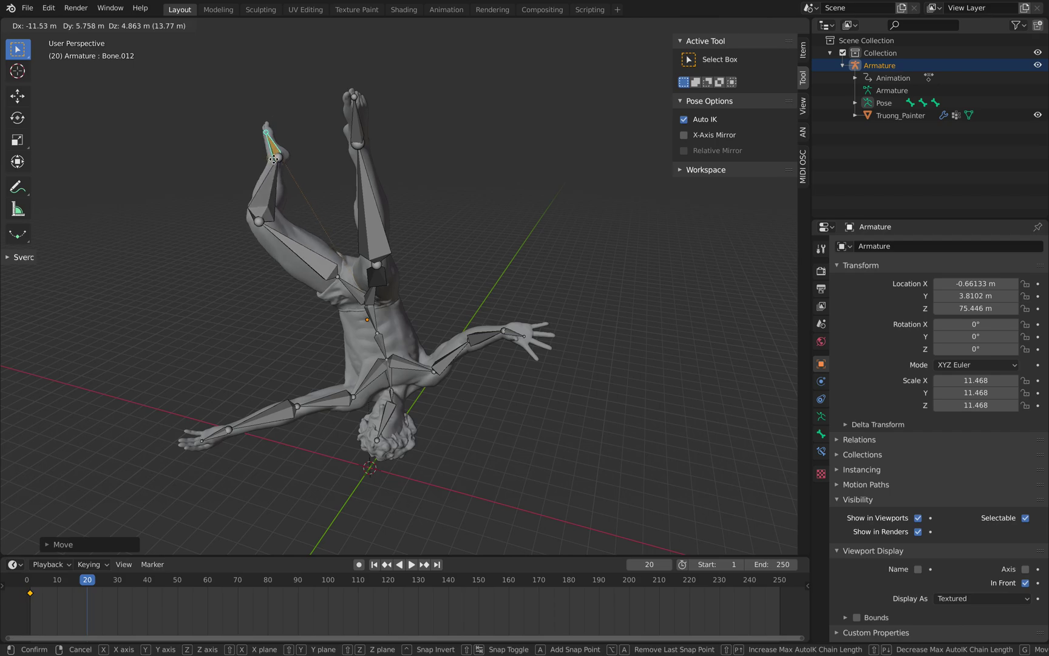
right_click(274, 157)
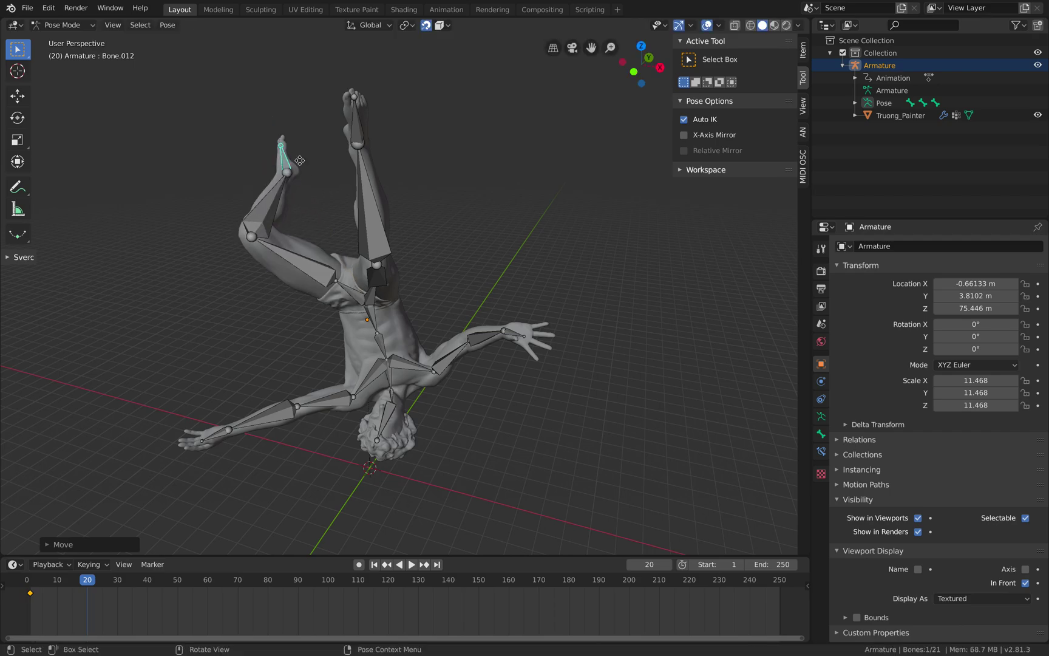
key("g")
right_click(286, 150)
key("g")
right_click(277, 143)
middle_click_drag(294, 156, 338, 176)
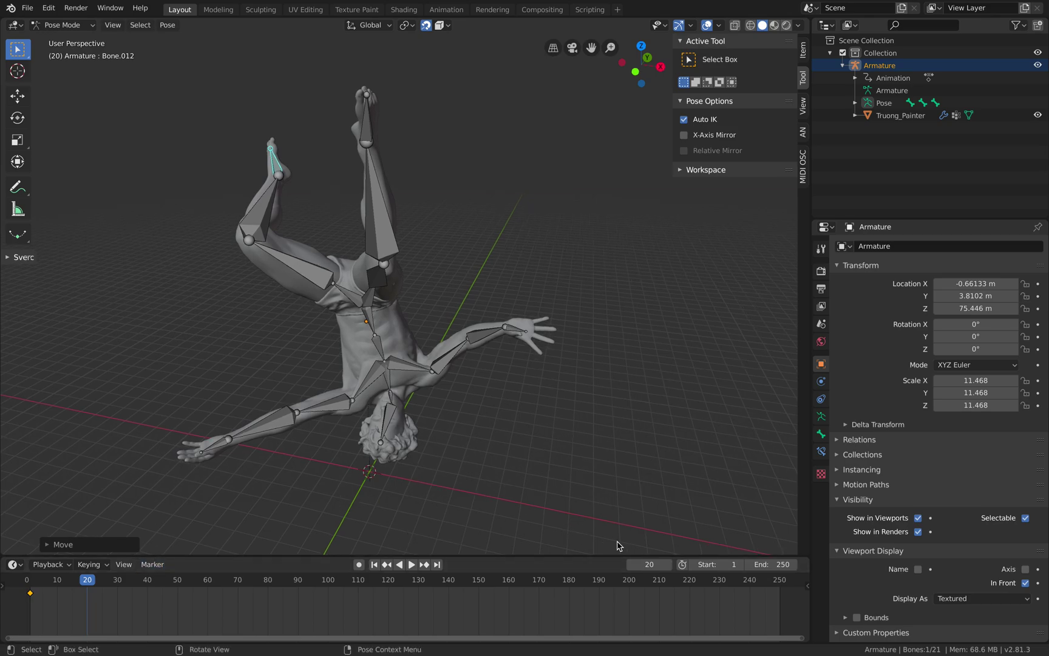
Turn on automatic keyframing for the pose.
left_click(359, 566)
middle_click_drag(342, 377, 365, 372, "shift")
scroll(365, 372, "up", 1)
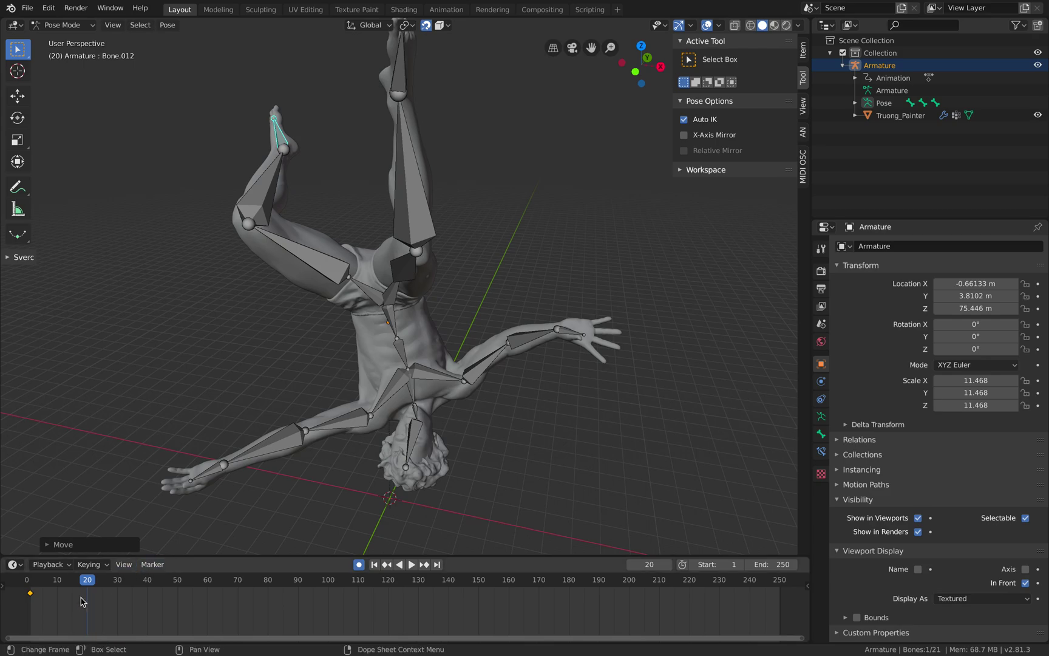
middle_click_drag(283, 329, 278, 333)
scroll(328, 243, "down", 1)
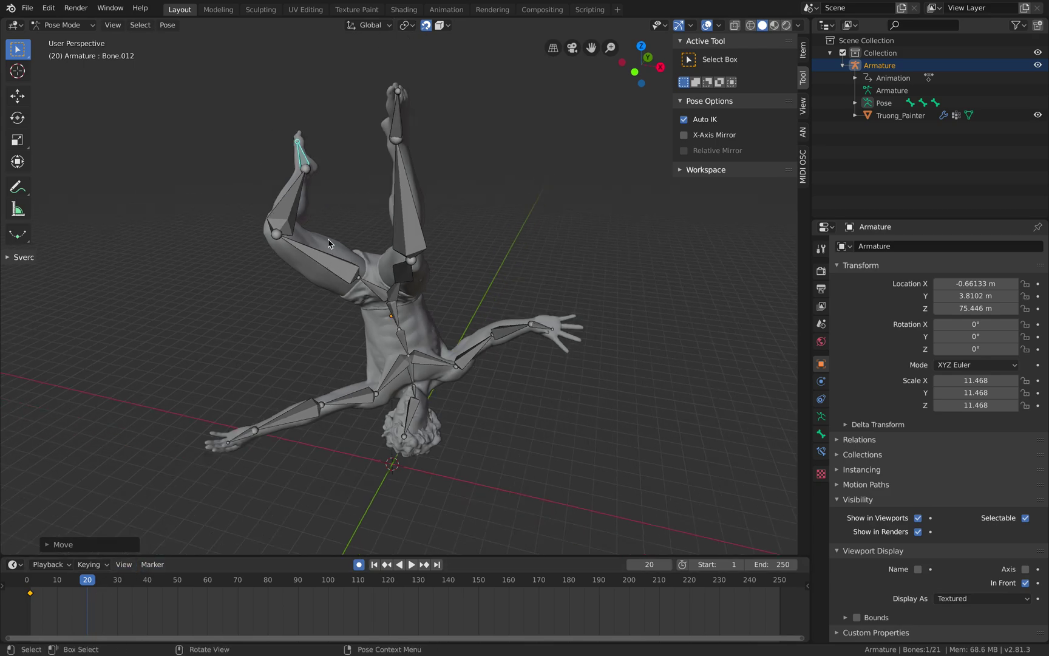
Pose the bent leg at frame 20 by moving its foot bone outward with Auto IK and rotating it.
key("g")
left_click(353, 146)
key("r")
left_click(338, 123)
key("g")
left_click(332, 122)
middle_click_drag(374, 267, 376, 237)
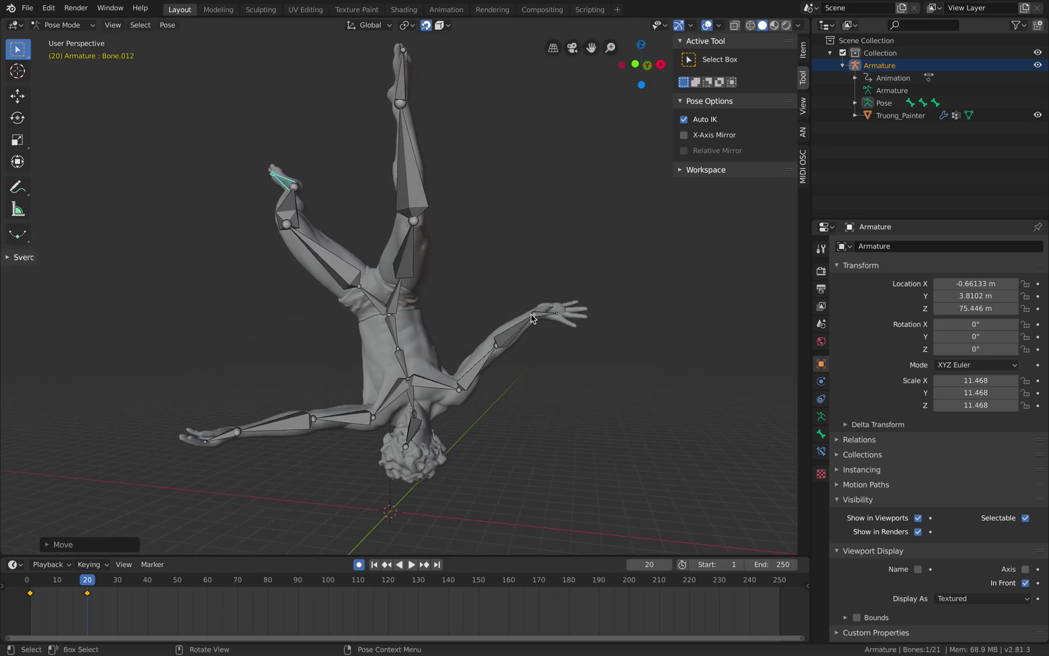
Move the figure's right hand bone with Auto IK and rotate the right upper arm bone.
key("g")
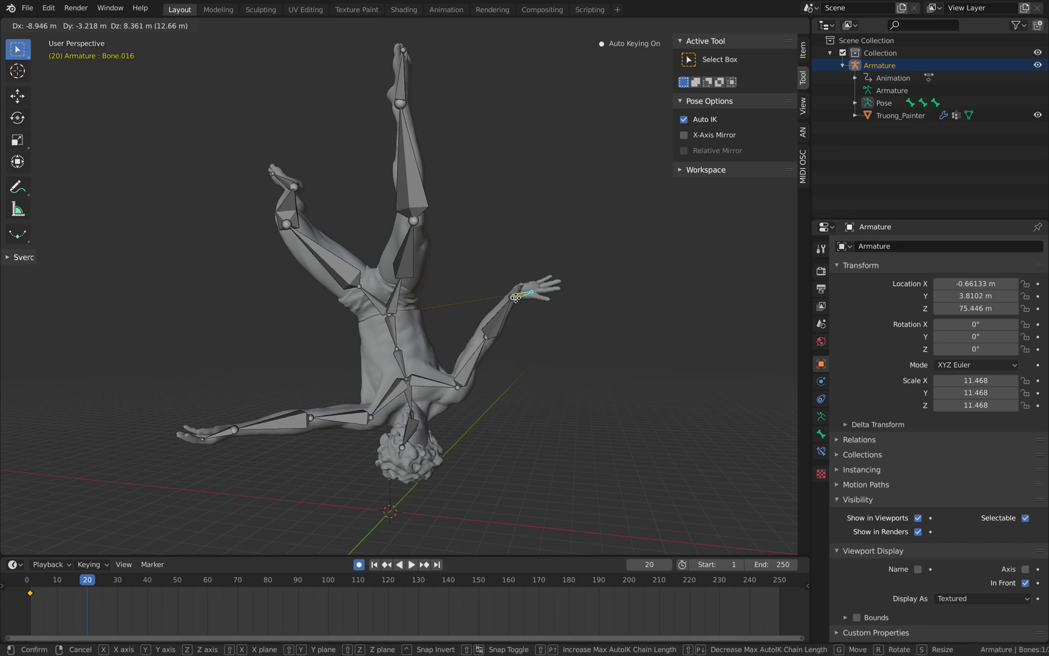
left_click(522, 292)
middle_click_drag(463, 352, 480, 346)
left_click(469, 365)
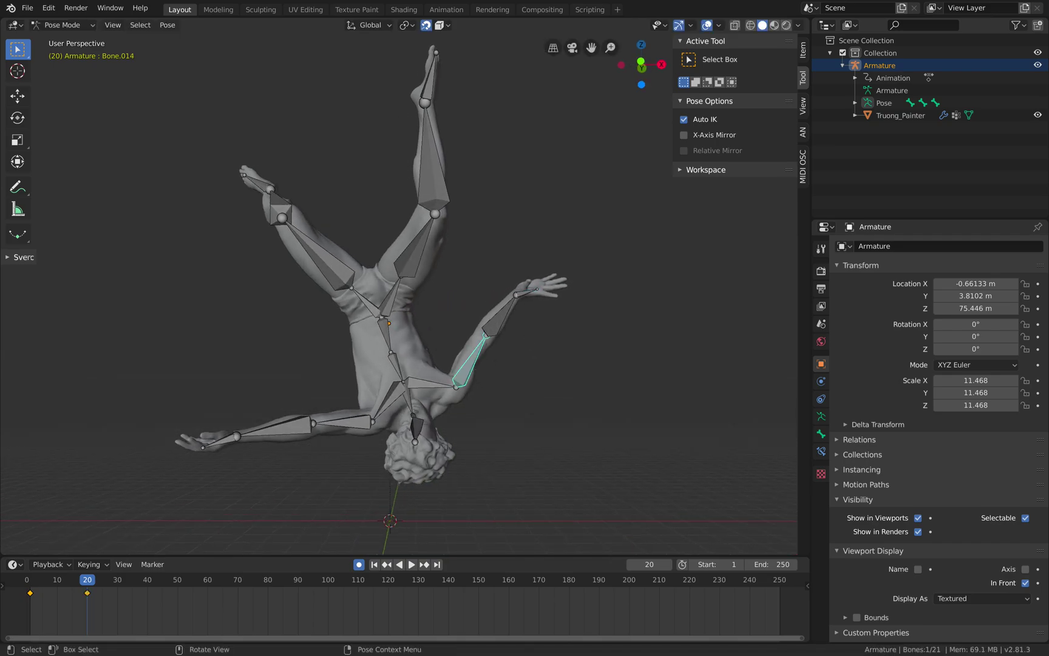
key("r")
left_click(530, 353)
Rotate the figure's right forearm bone and reposition the right hand bone to extend the arm outward.
left_click(513, 329)
key("r")
left_click(560, 339)
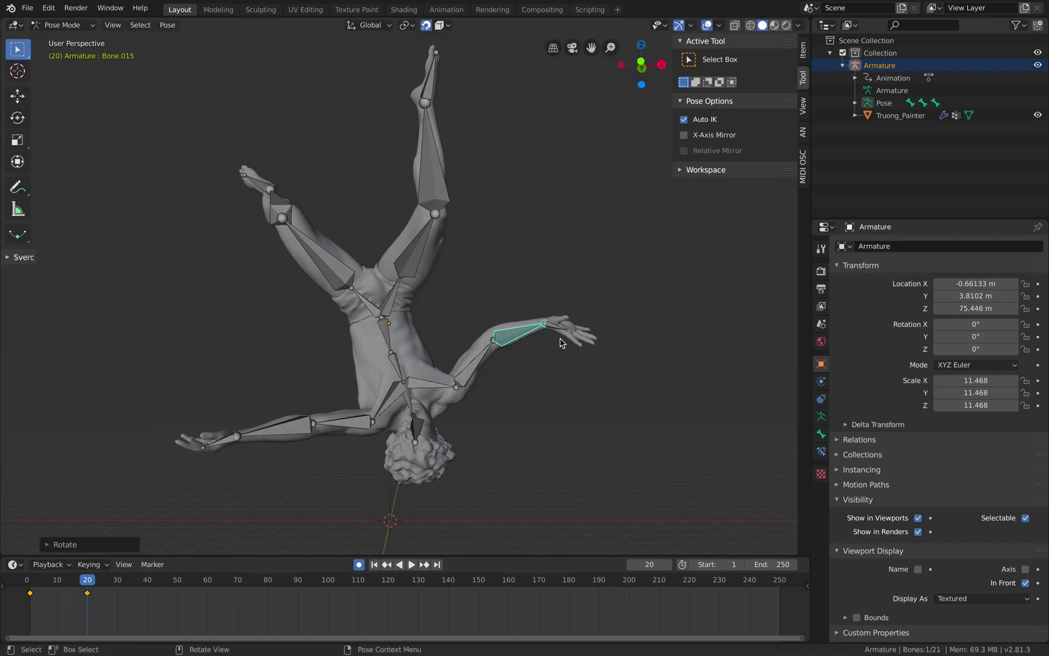
left_click(561, 342)
key("g")
left_click(560, 350)
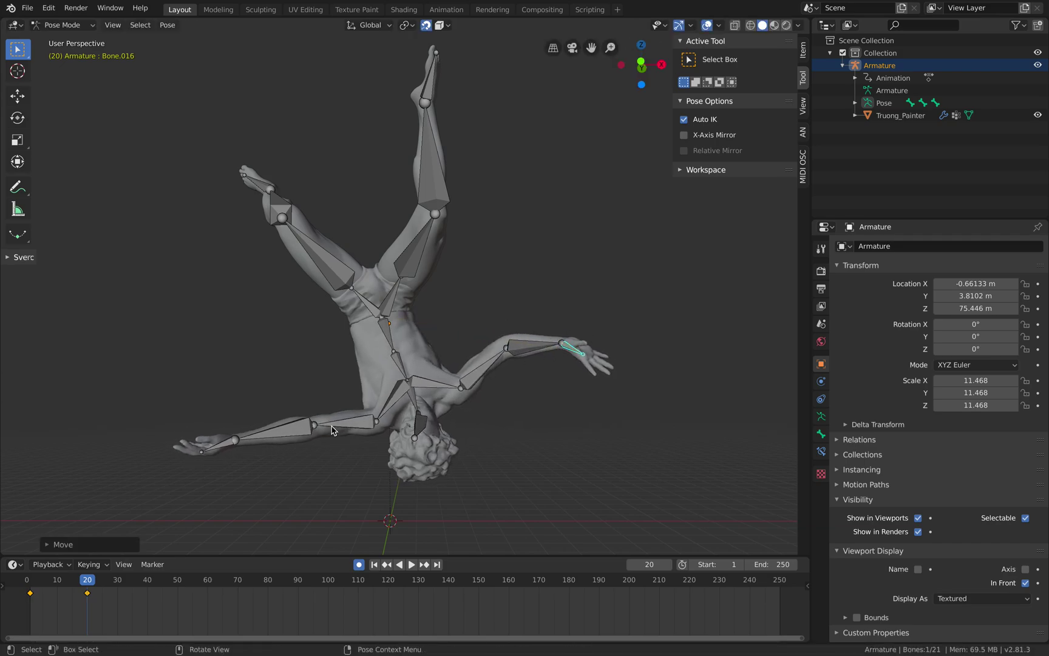
Move and rotate the figure's left hand bone, and rotate the left forearm downward toward the ground.
left_click(224, 446)
key("g")
left_click(230, 442)
key("r")
left_click(314, 352)
key("g")
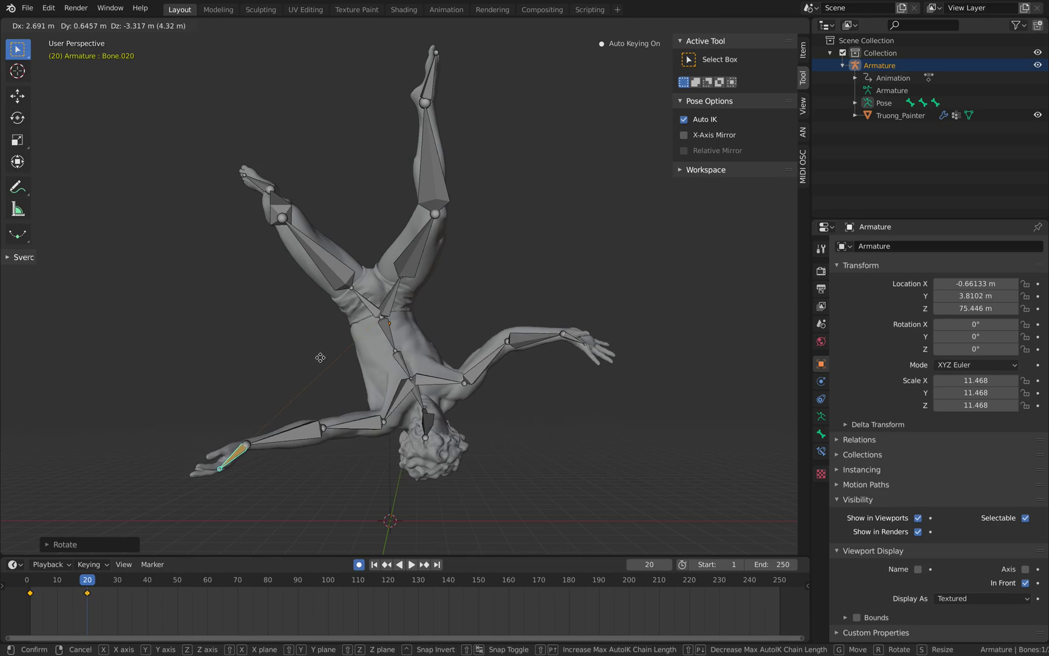
left_click(323, 362)
left_click(312, 432)
key("r")
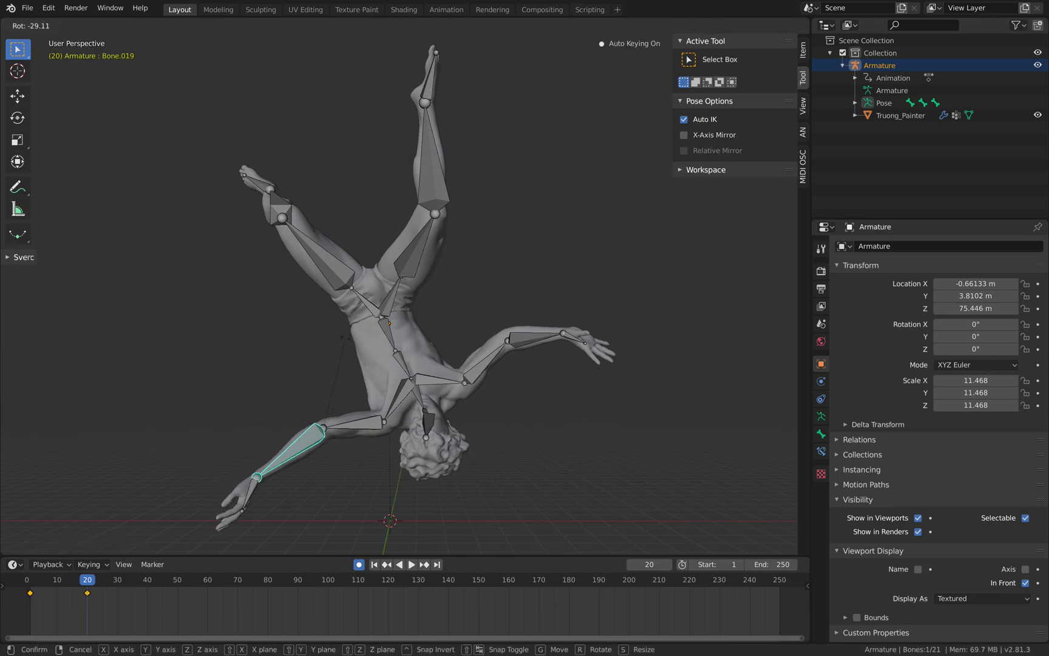
left_click(365, 409)
Rotate the figure's left shoulder bone and the lowest spine bone to bend the torso.
middle_click_drag(365, 409, 420, 214)
left_click(392, 202)
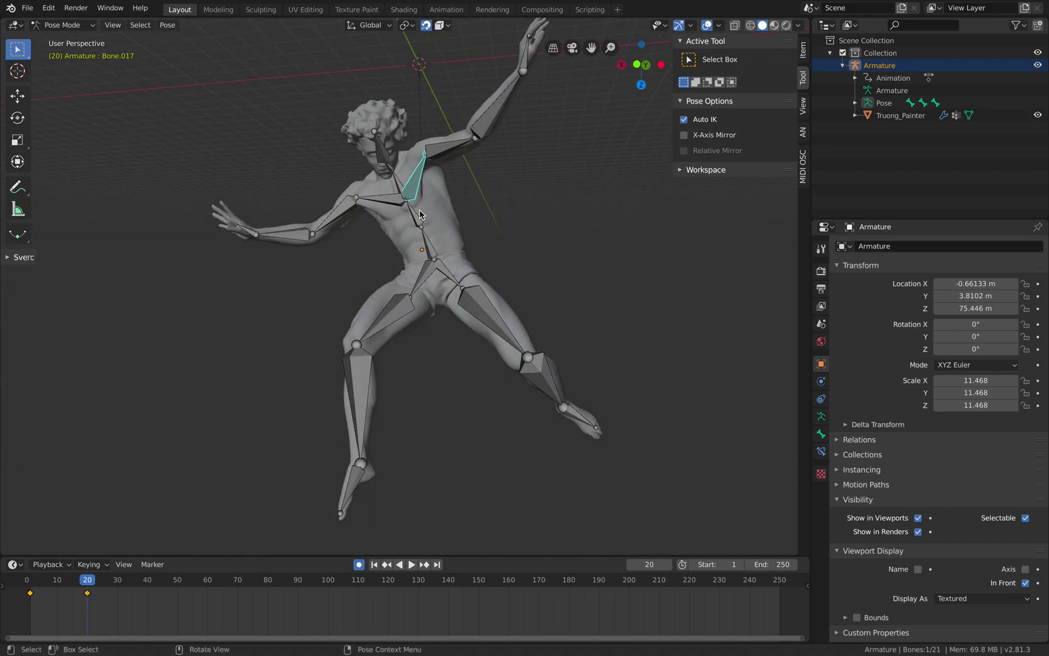
key("r")
left_click(479, 180)
left_click(425, 242)
key("r")
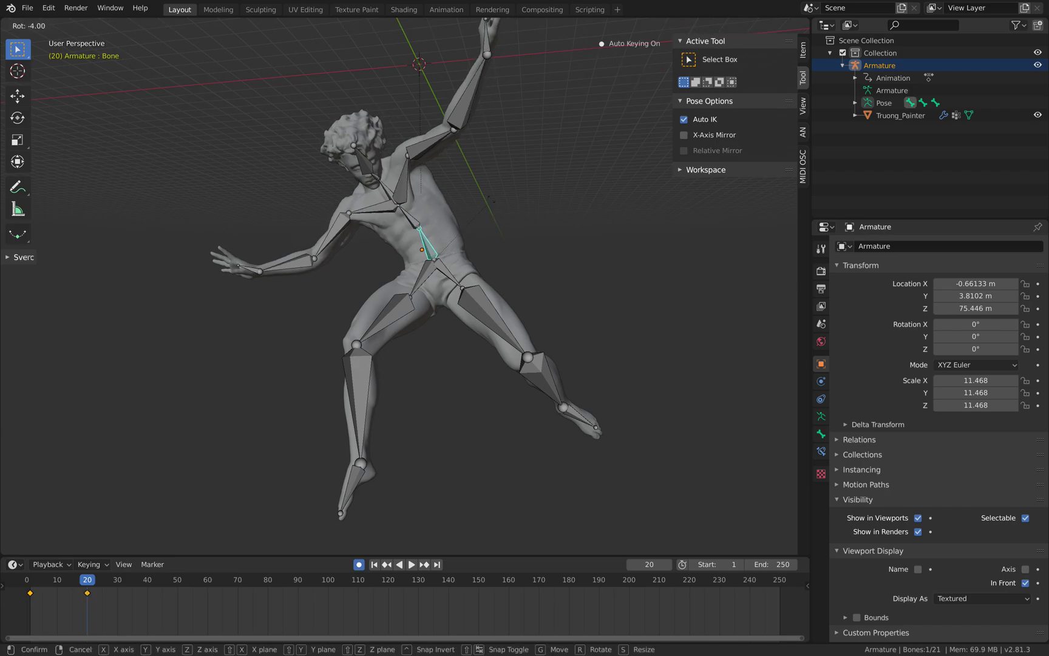
left_click(467, 199)
middle_click_drag(408, 203, 439, 203)
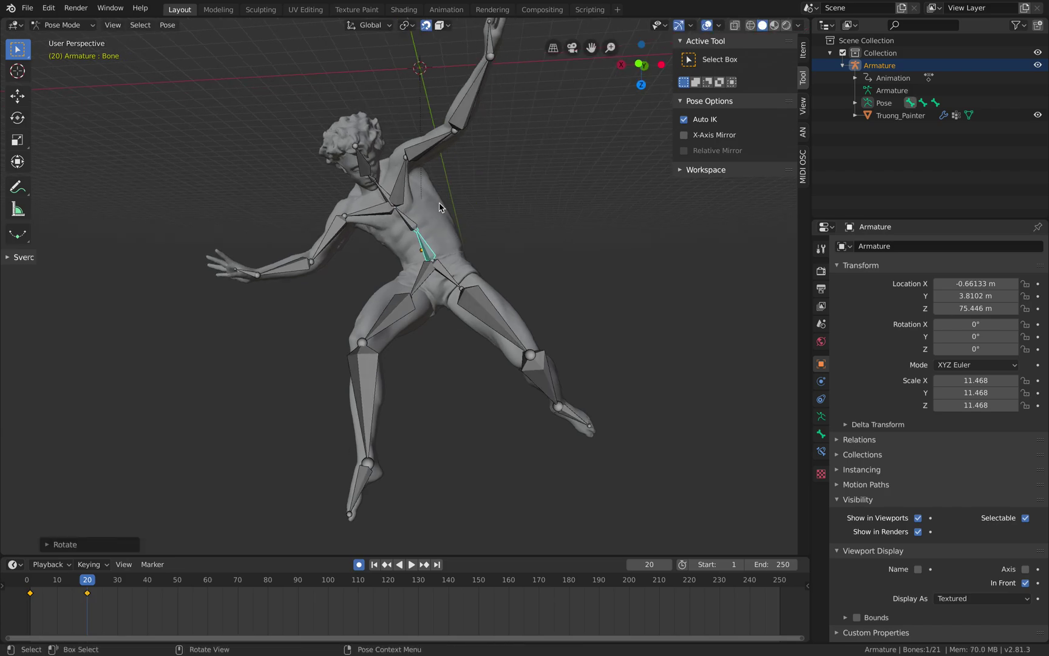
Rotate the head and neck bones to give the head a new tilt.
scroll(439, 204, "up", 1)
left_click(360, 144)
key("r")
left_click(391, 131)
middle_click_drag(343, 171, 412, 160)
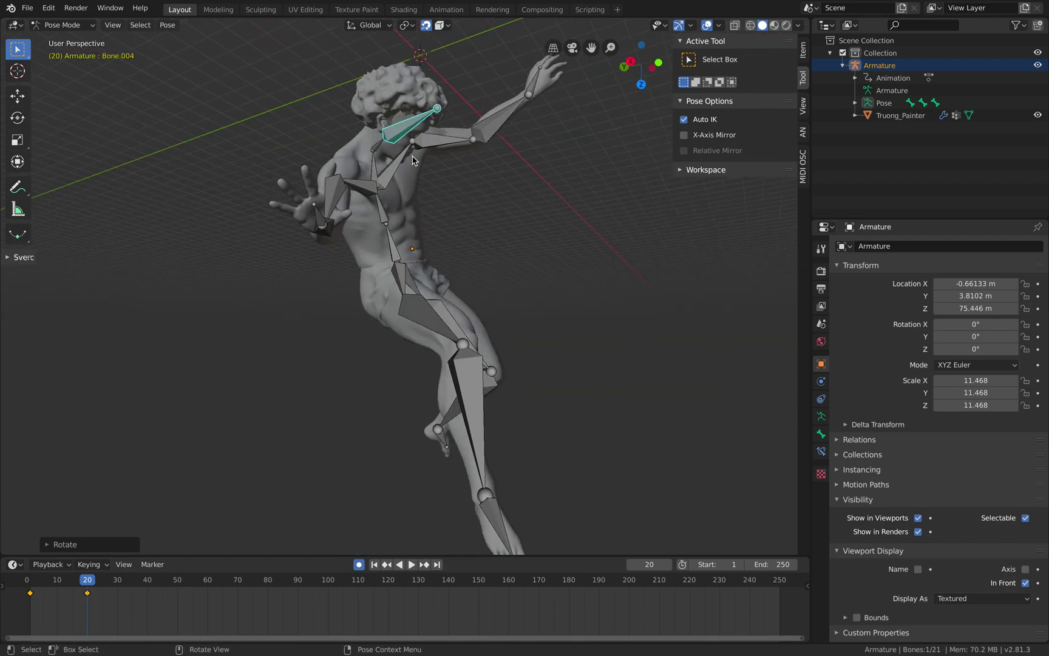
left_click(378, 146)
key("r")
left_click(419, 116)
left_click(407, 112)
key("r")
left_click(423, 107)
Rotate the upper spine bone and adjust it with a trackball rotation.
left_click(384, 215)
middle_click_drag(389, 215, 444, 216)
key("r")
left_click(438, 214)
key("r")
key("r")
left_click(412, 233)
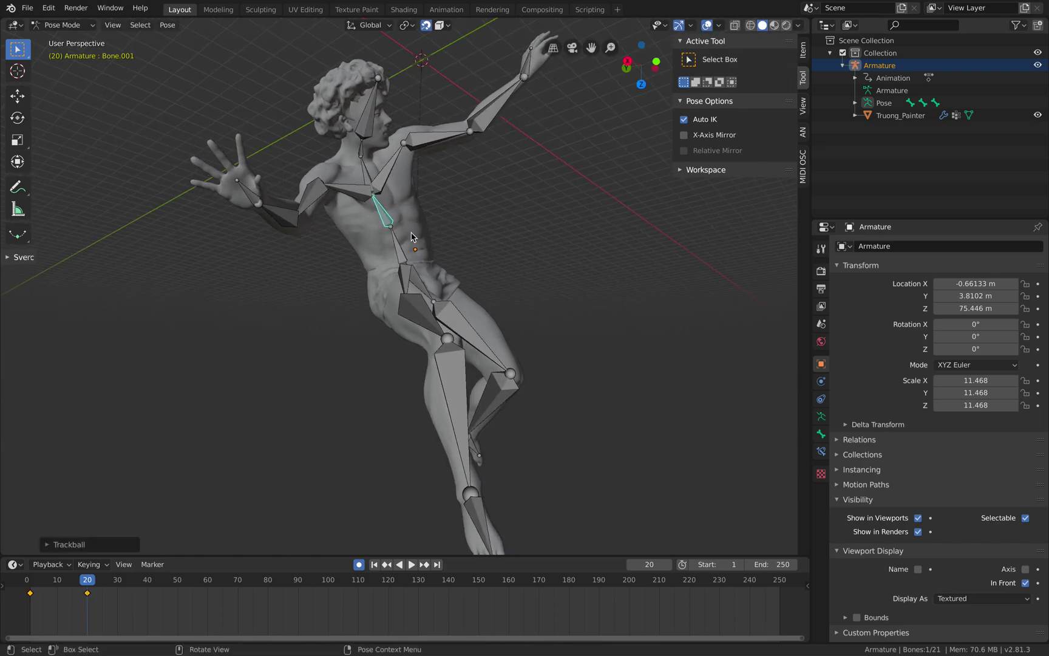
Bend the lowest spine bone with a trackball rotation.
left_click(401, 247)
key("r")
key("r")
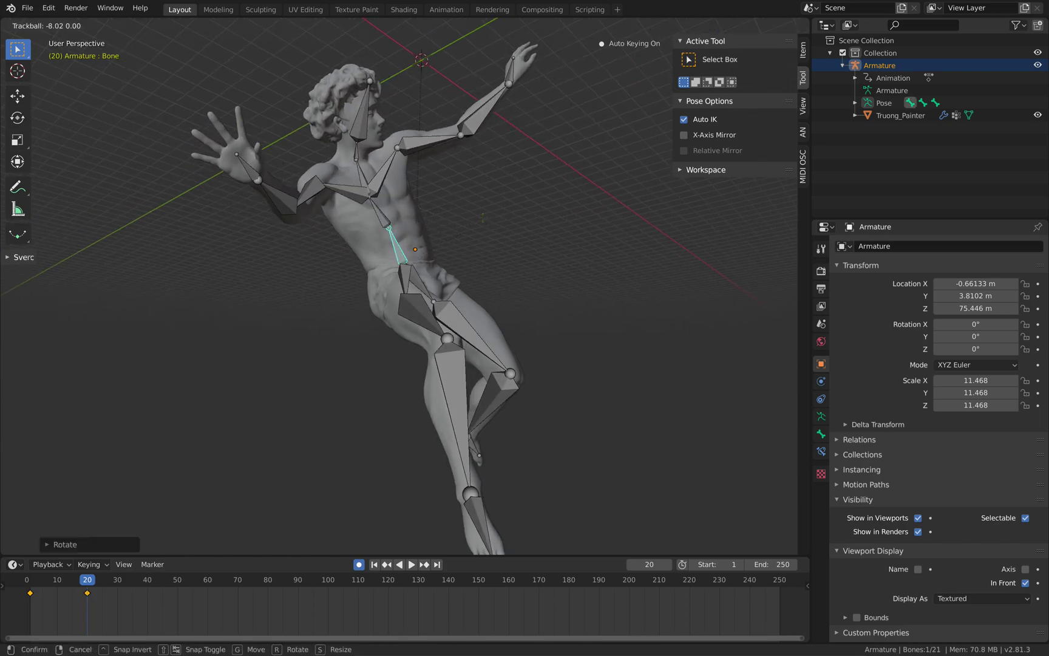
left_click(484, 222)
Select all bones and insert keyframes for the full pose at frame 20.
middle_click_drag(485, 222, 470, 336)
key("a")
key("i")
left_click(488, 262)
Scrub the timeline between frames 0 and 20 to preview the animation, ending at frame 20.
scroll(502, 299, "up", 2)
middle_click_drag(471, 337, 502, 281, "shift")
scroll(513, 291, "down", 1)
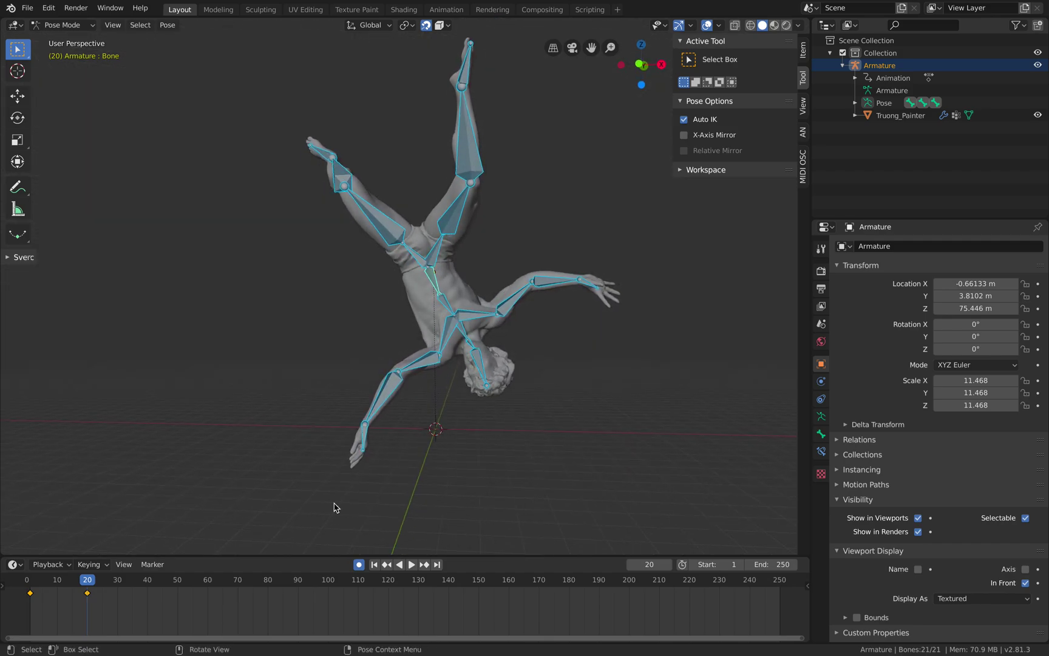
left_click_drag(82, 581, 112, 577)
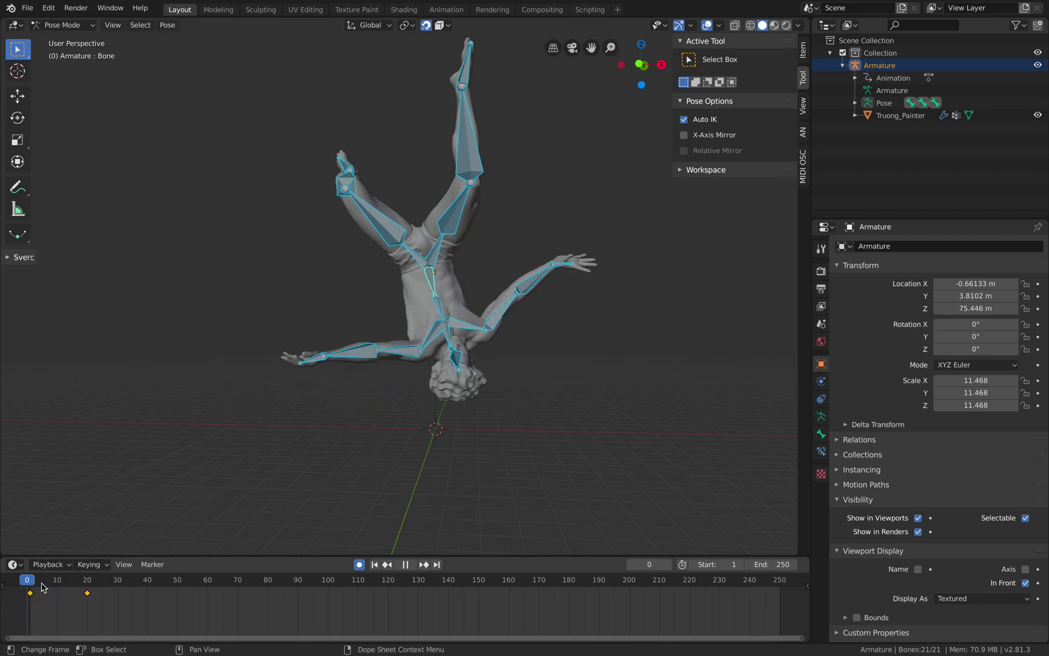
left_click_drag(86, 589, 88, 588)
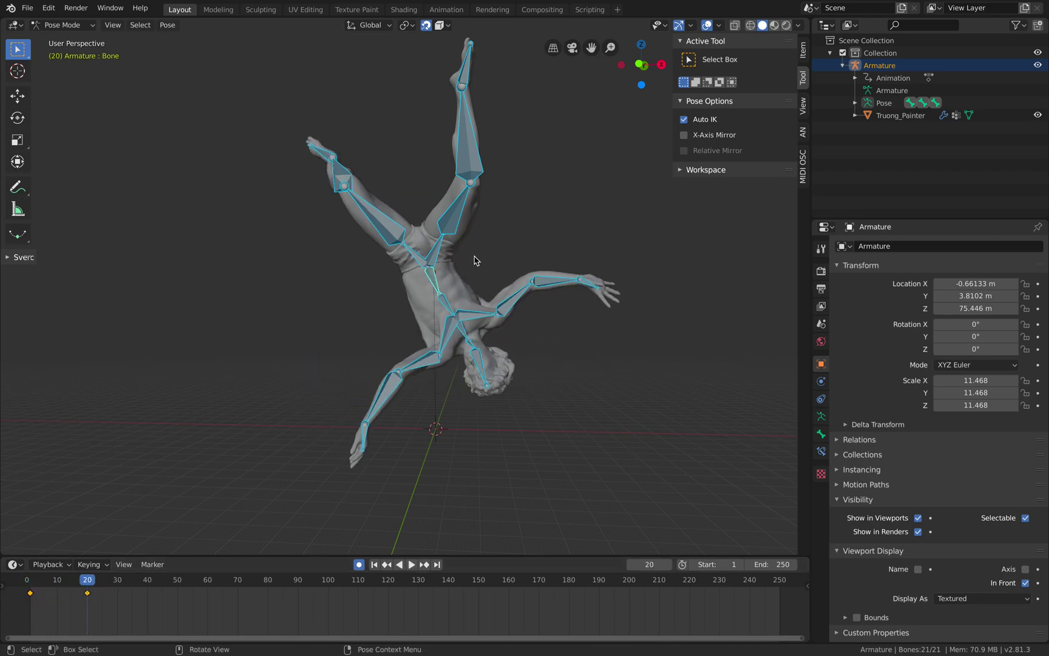
middle_click_drag(442, 278, 467, 283)
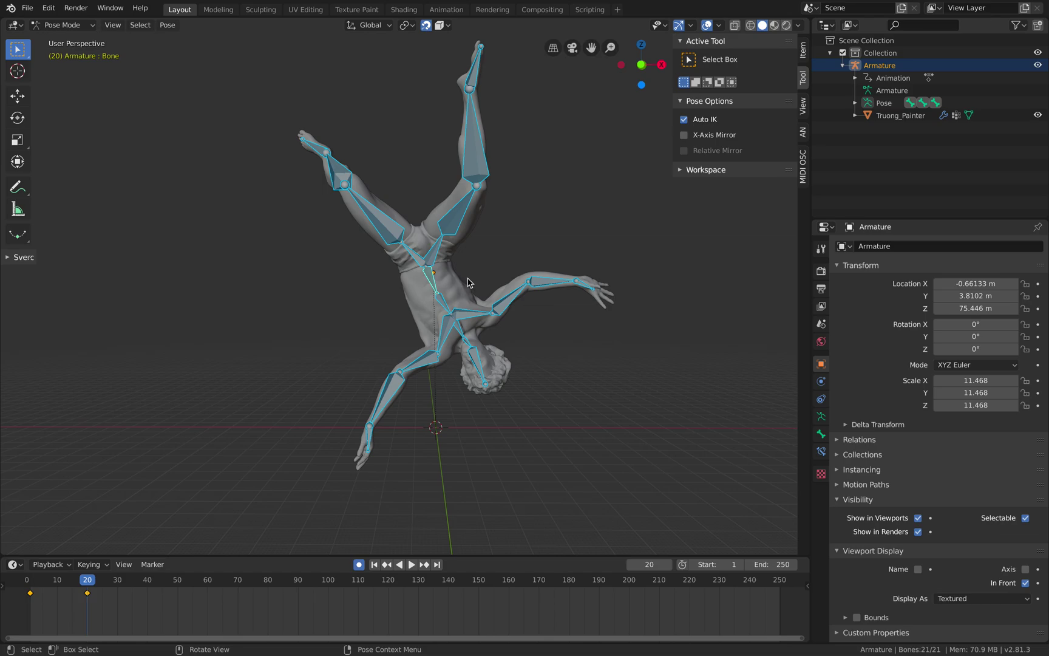
key("g")
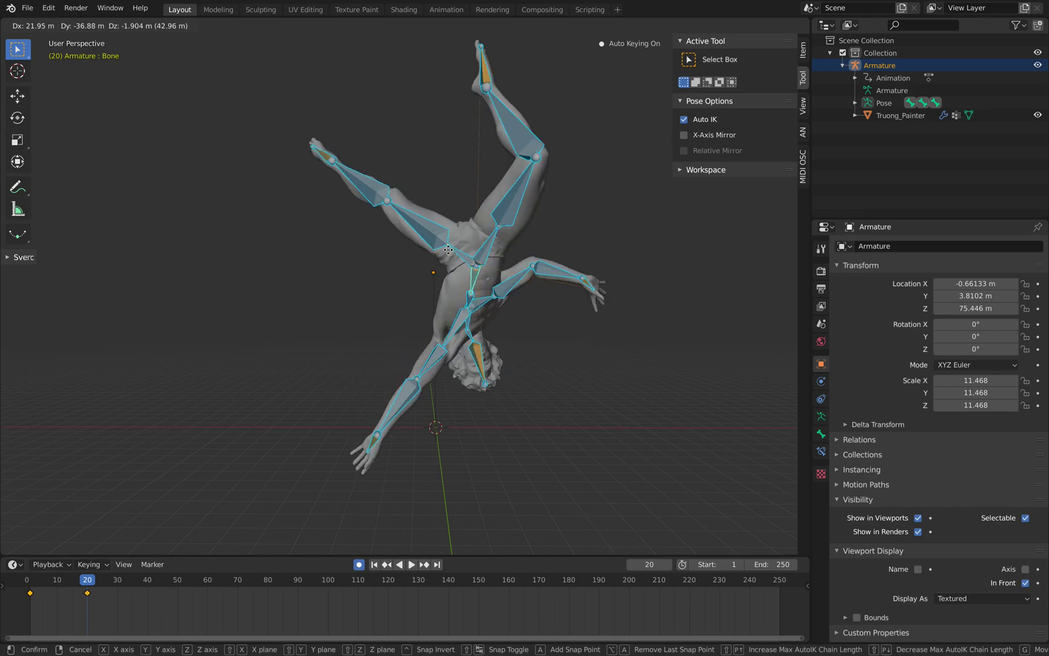
right_click(442, 277)
scroll(481, 270, "down", 1)
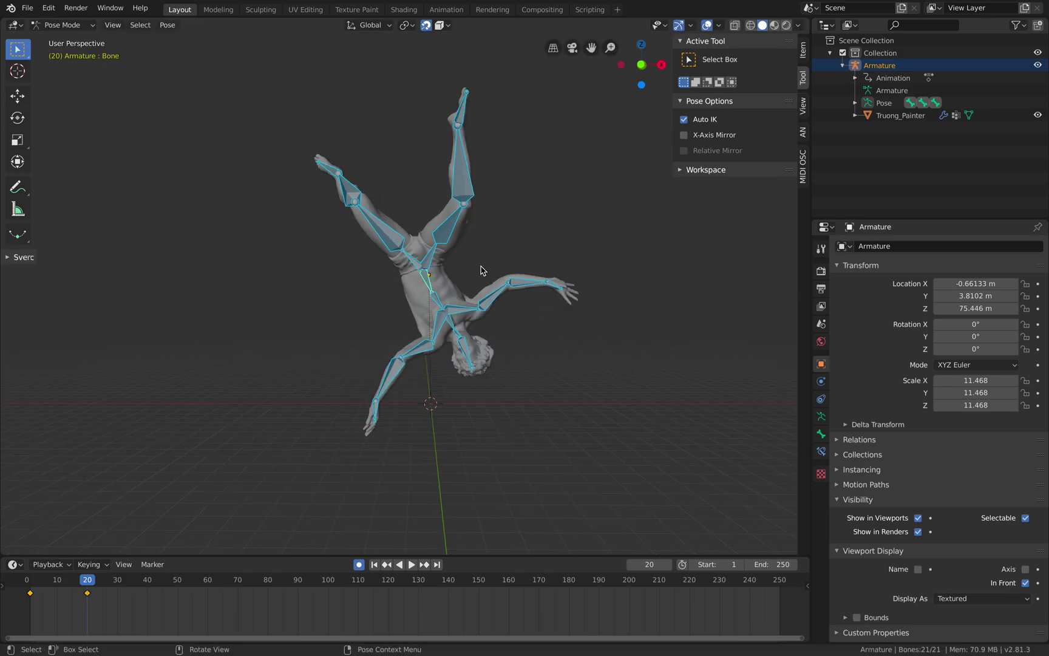
key("a")
key("g")
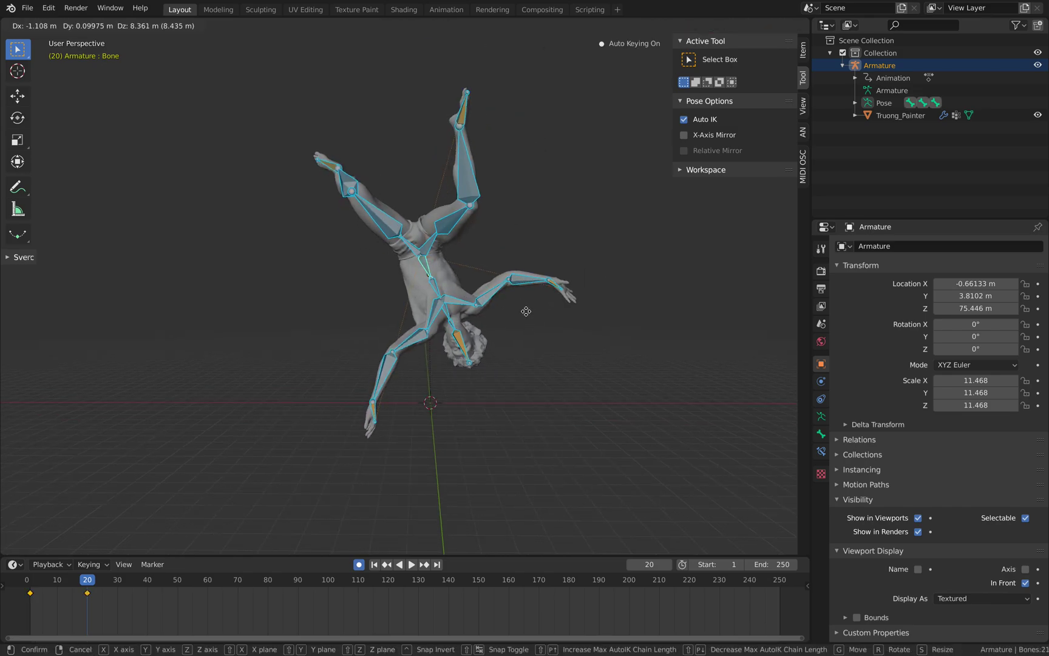
right_click(526, 317)
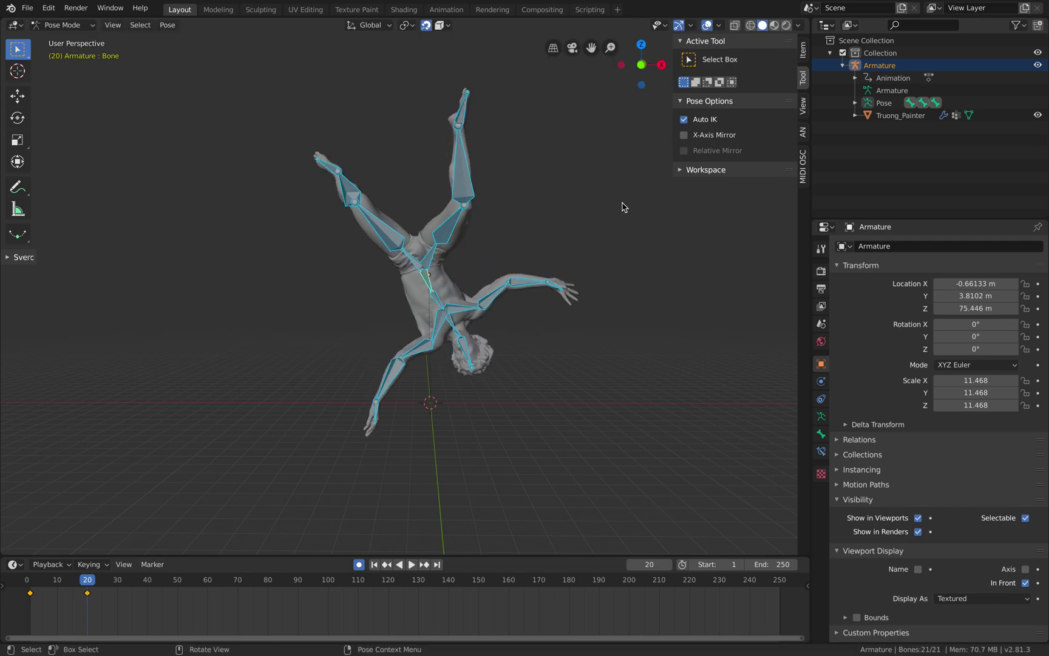
Turn off Auto IK, and raise the whole armature about 15 m with a slight rotation at frame 20.
key("g")
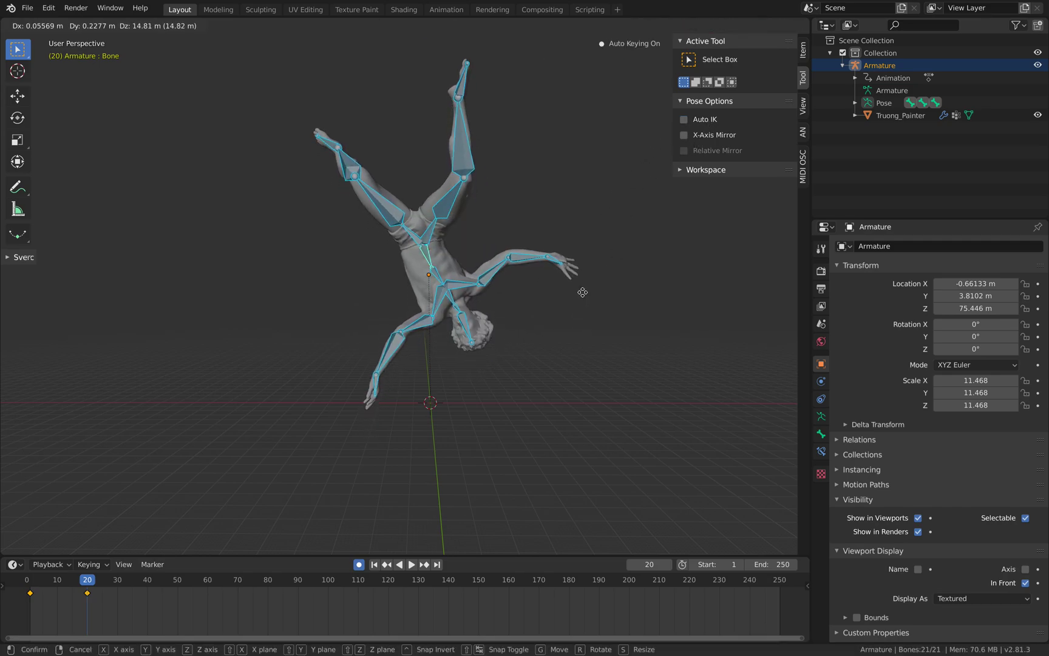
left_click(582, 292)
key("r")
left_click(582, 290)
key("r")
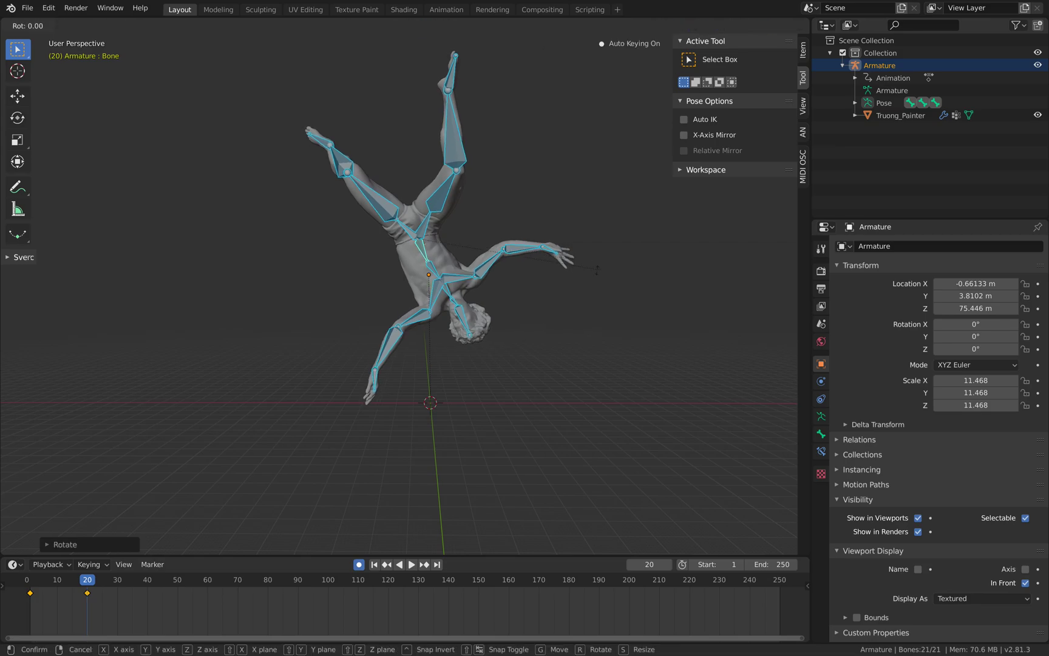
key("r")
left_click(577, 286)
Insert keyframes for the full pose at frame 20 and advance the timeline to frame 40.
key("i")
left_click(577, 283)
left_click_drag(55, 582, 124, 588)
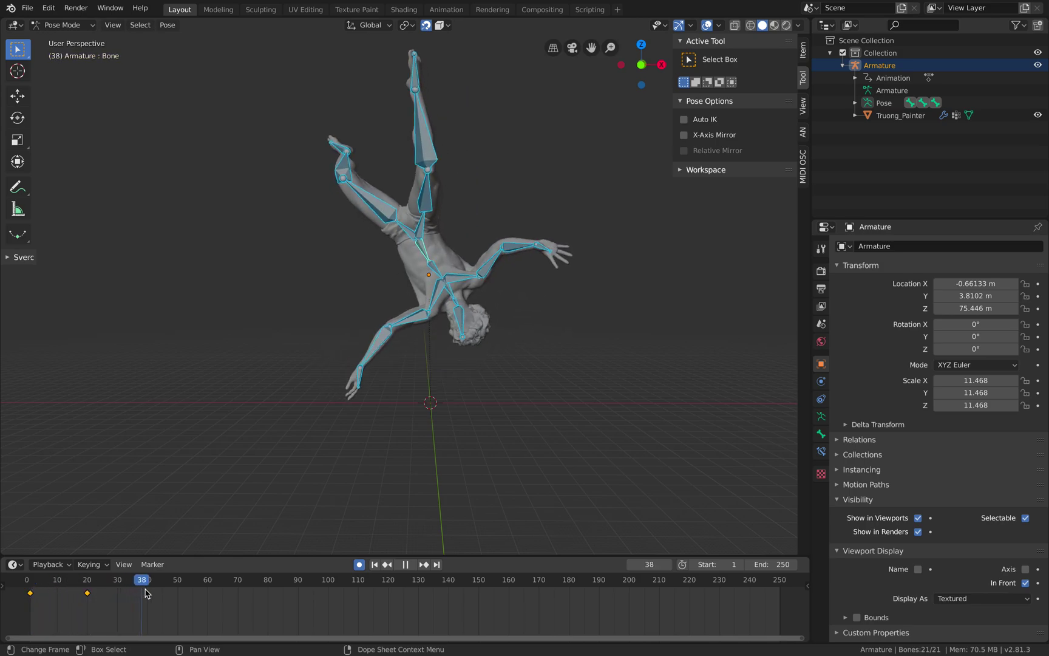
left_click(423, 280)
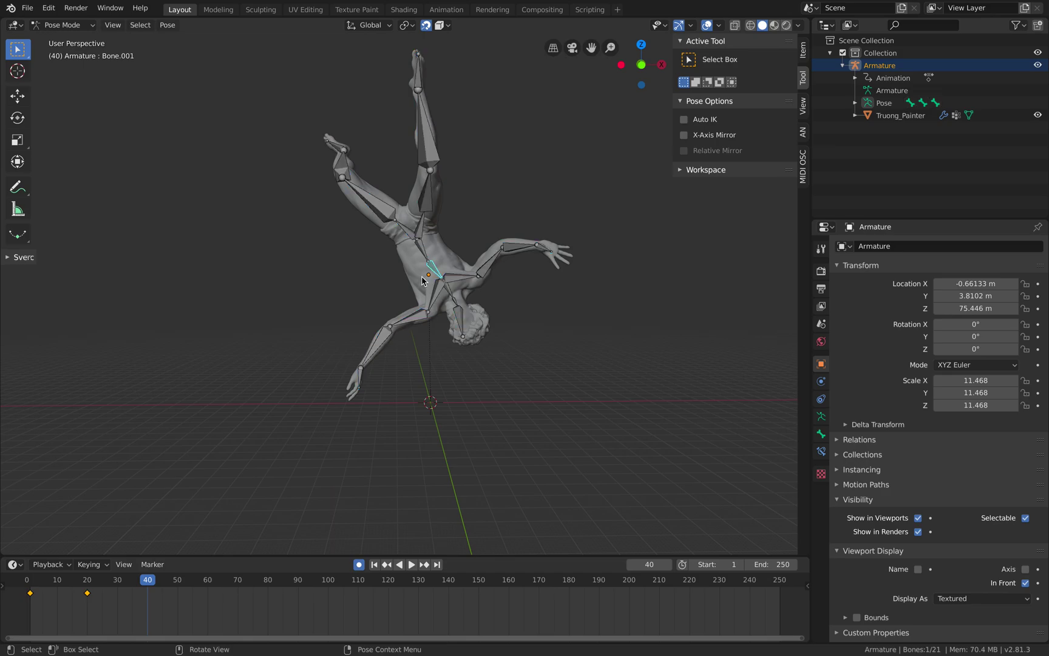
key("g")
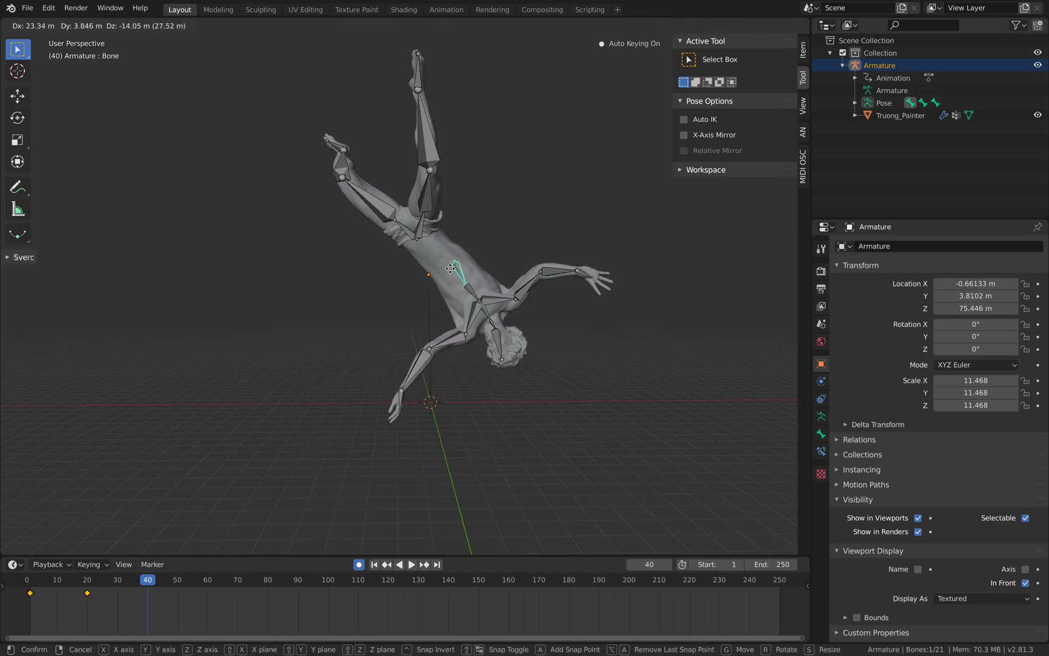
right_click(450, 273)
scroll(449, 274, "up", 5)
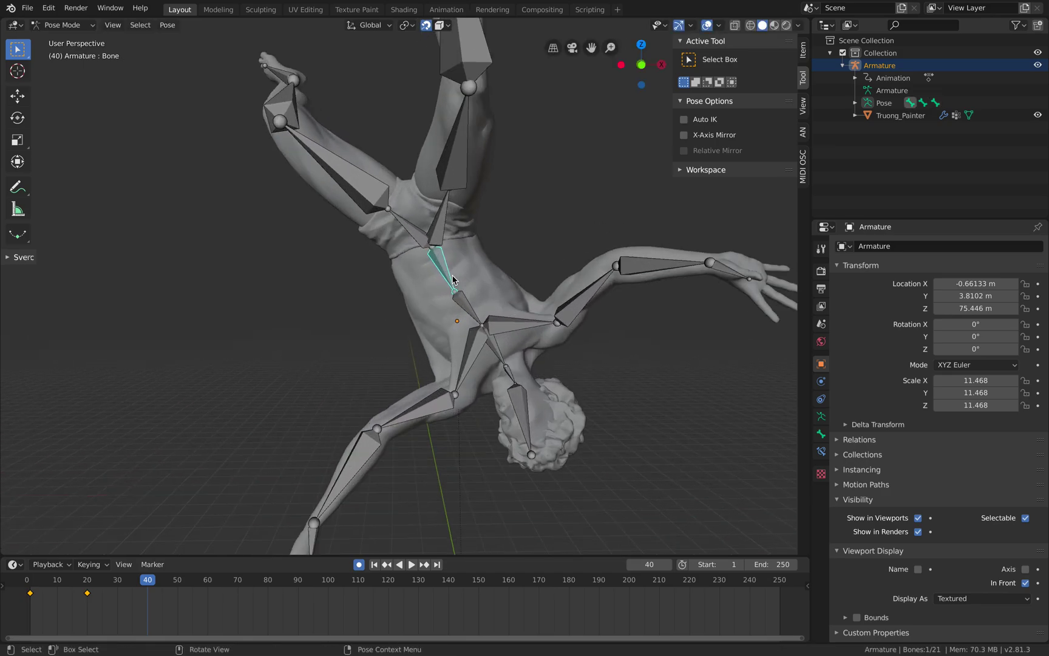
key("g")
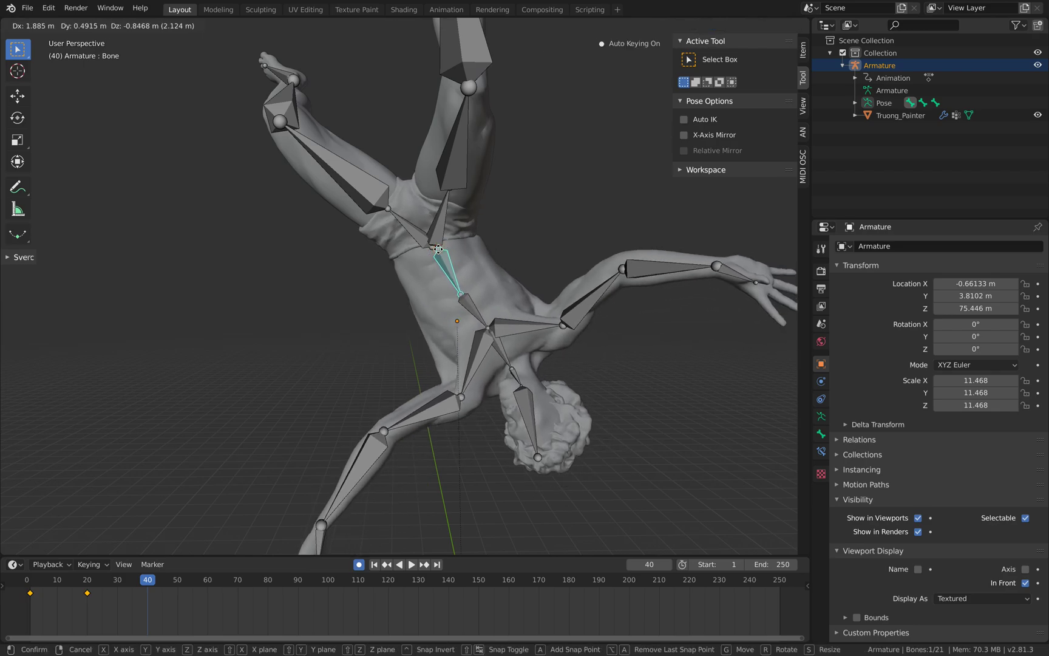
right_click(442, 252)
Rotate the upper spine bone (Bone.001) to swing the chest, arms and head at frame 40.
key("g")
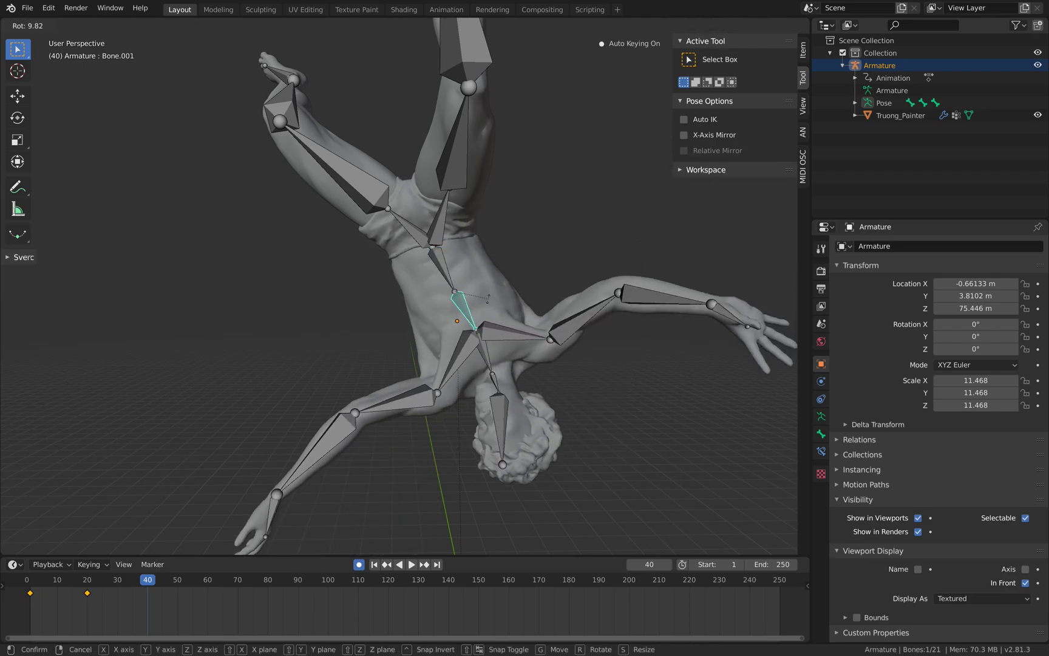
left_click(491, 303)
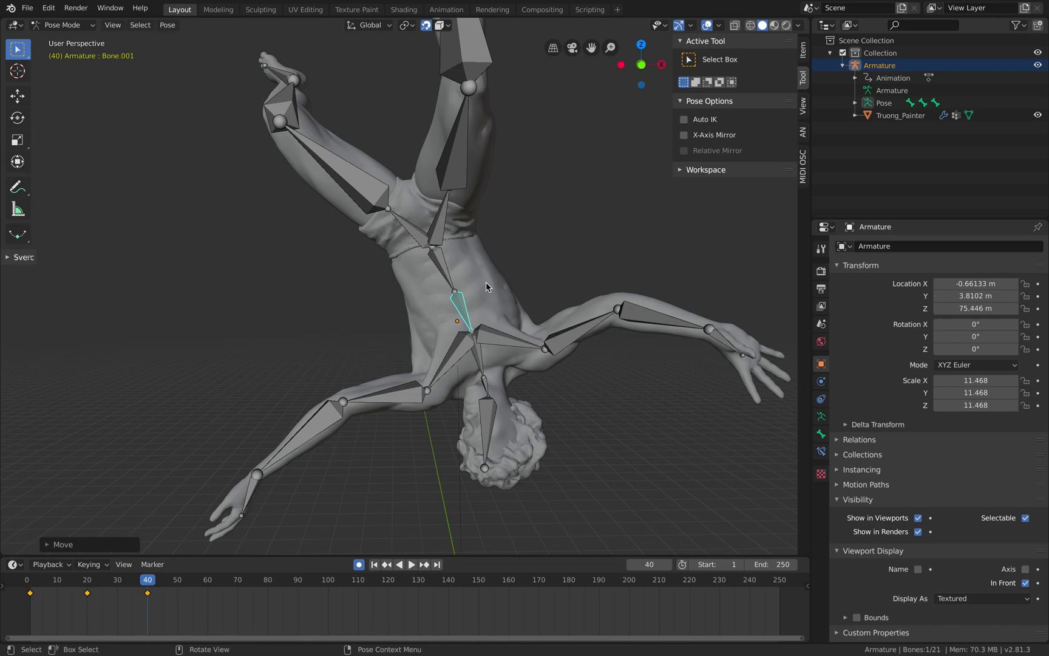
left_click(448, 188)
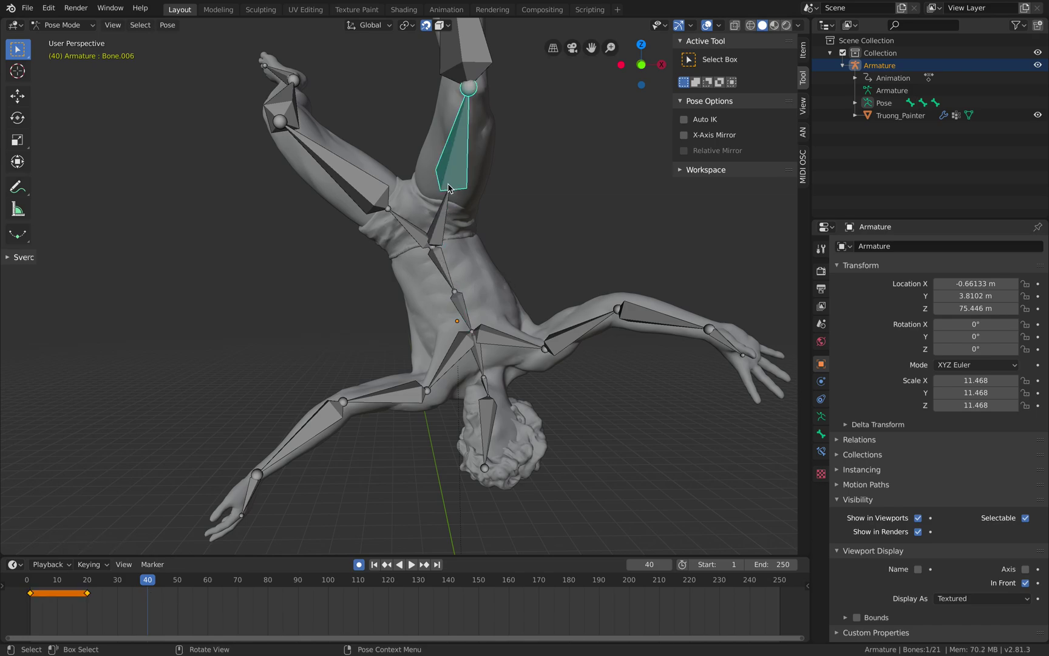
key("r")
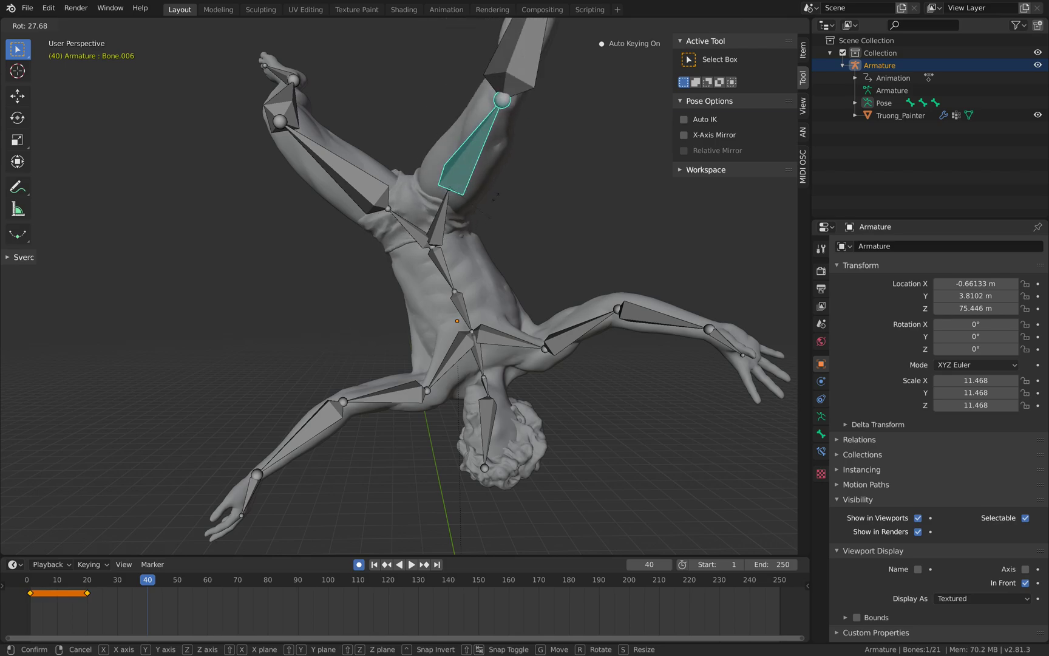
left_click(497, 218)
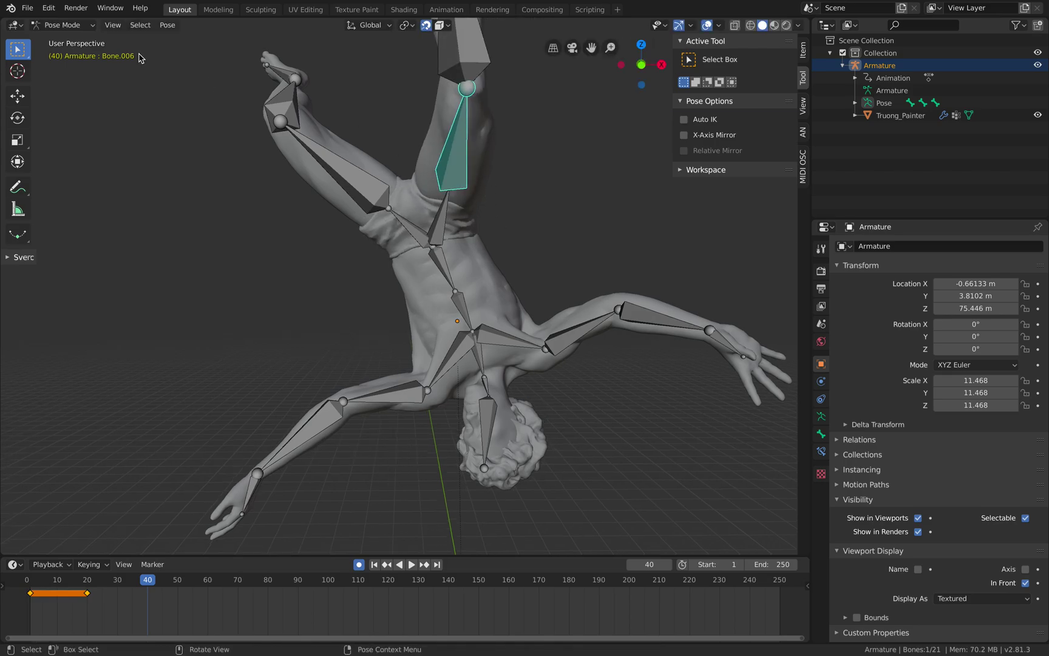
left_click(85, 26)
left_click(65, 54)
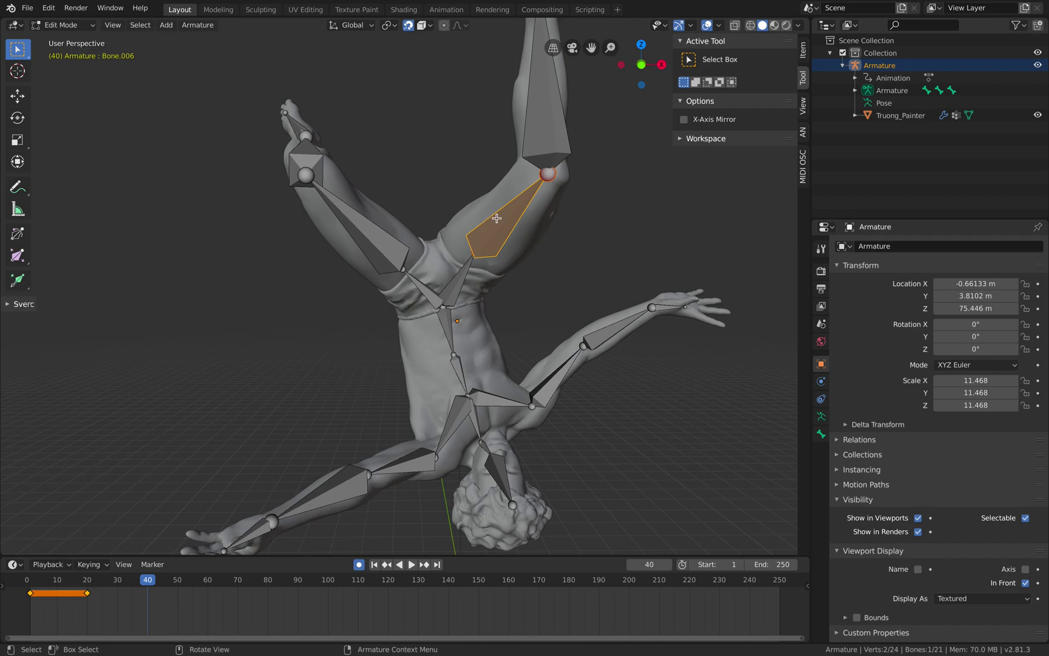
left_click(84, 27)
left_click(78, 66)
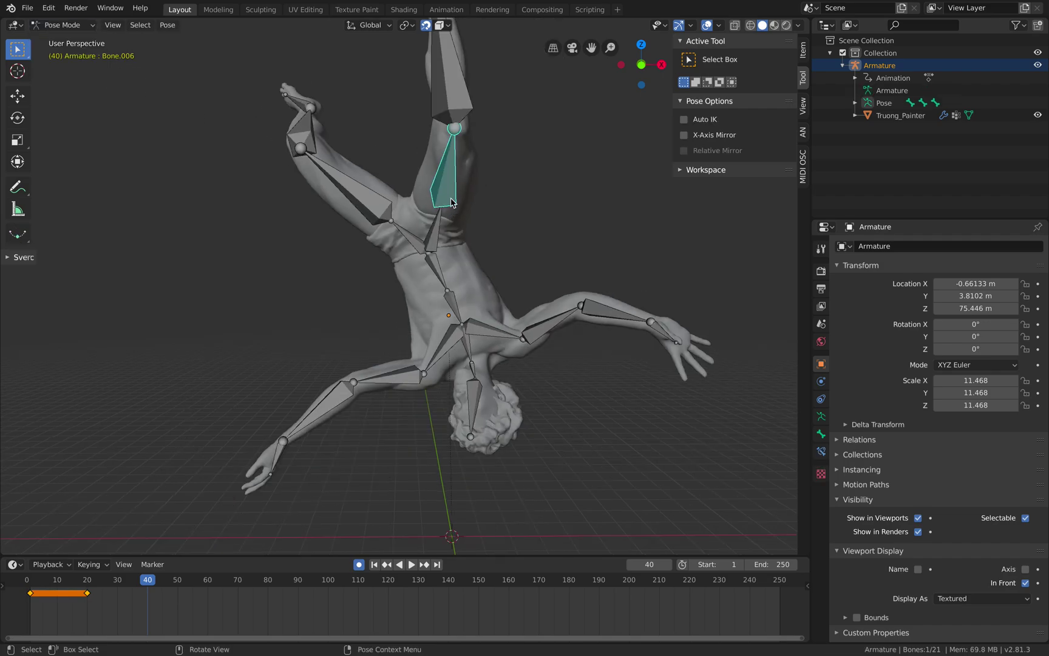
Swing the raised leg's thigh bone (Bone.006) with a trackball rotation and bend its shin bone (Bone.007).
key("r")
key("r")
left_click(447, 193)
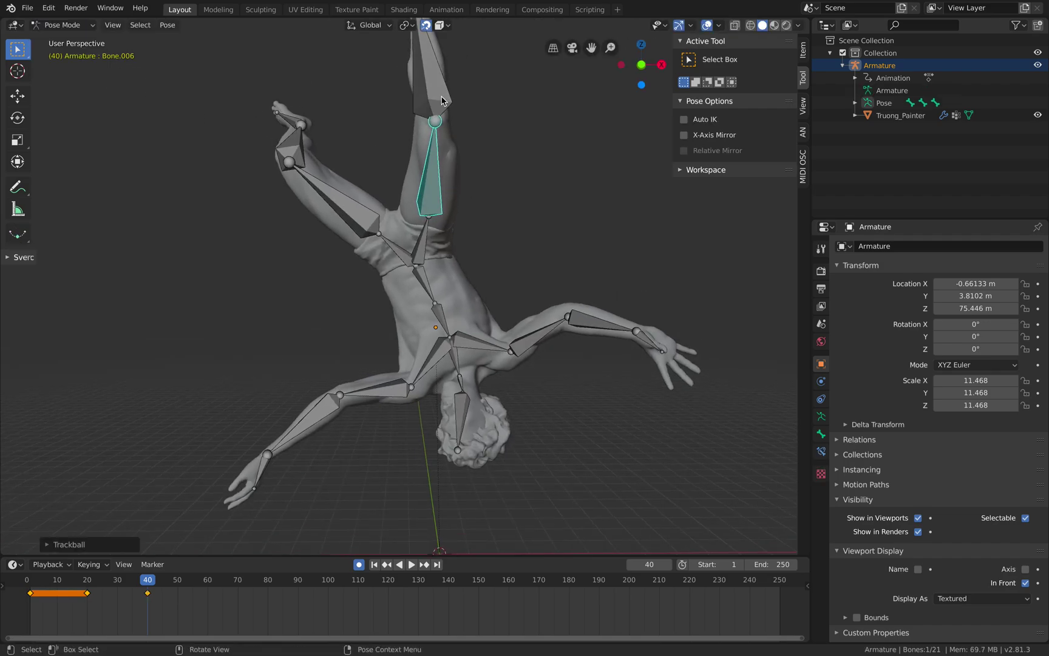
left_click(442, 97)
key("r")
left_click(472, 139)
middle_click_drag(471, 143, 472, 173)
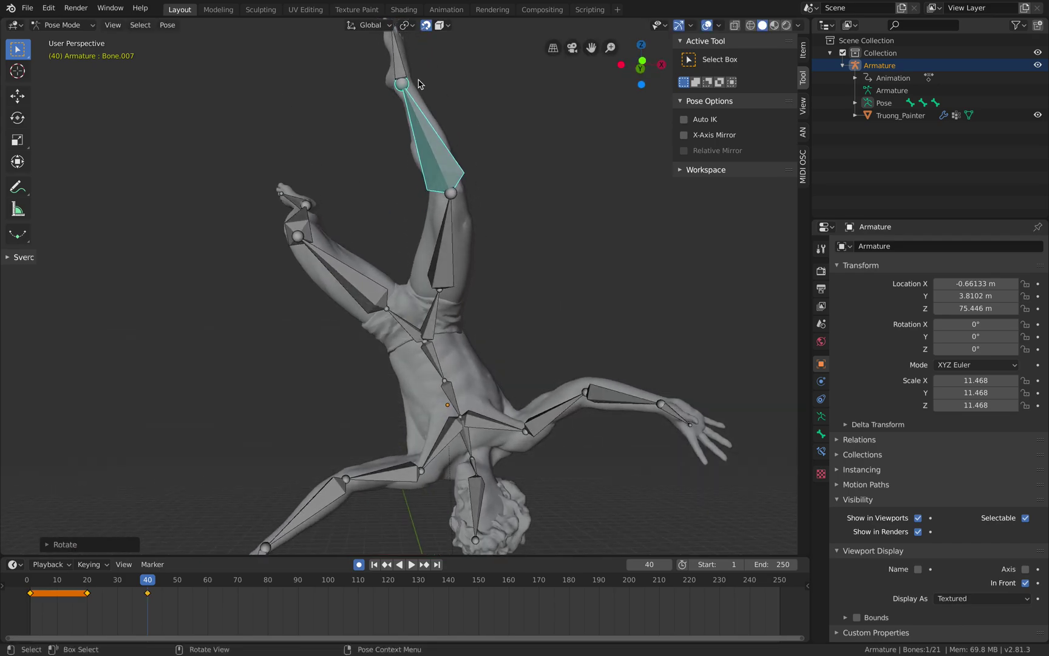
Adjust the foot bone (Bone.008) at the end of the raised leg for the frame 40 pose.
left_click(397, 62)
key("r")
left_click(416, 69)
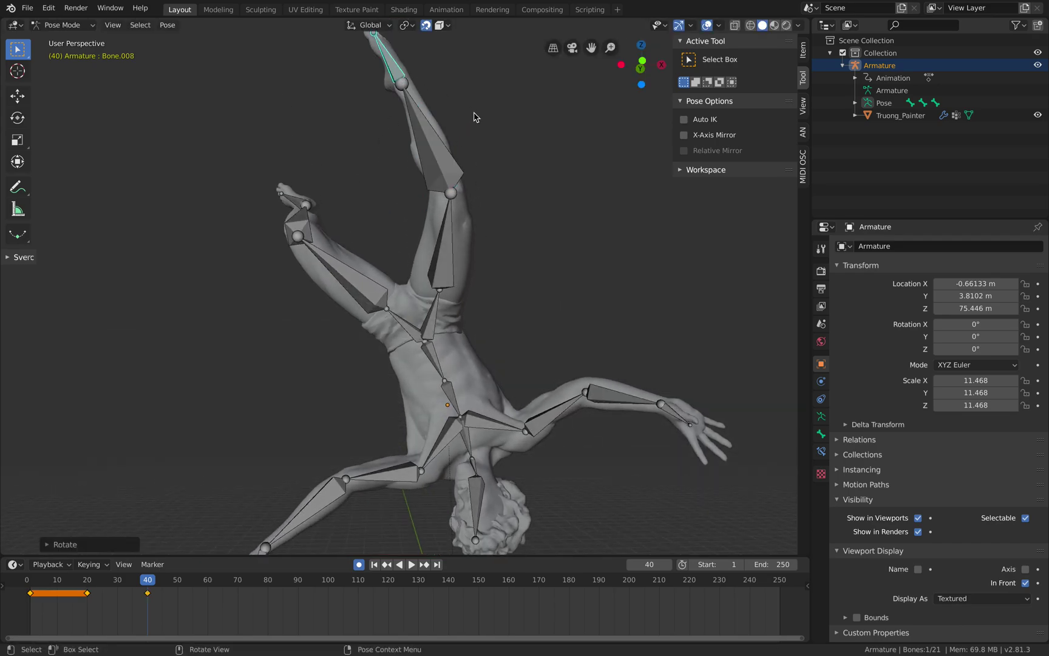
key("g")
left_click(465, 134)
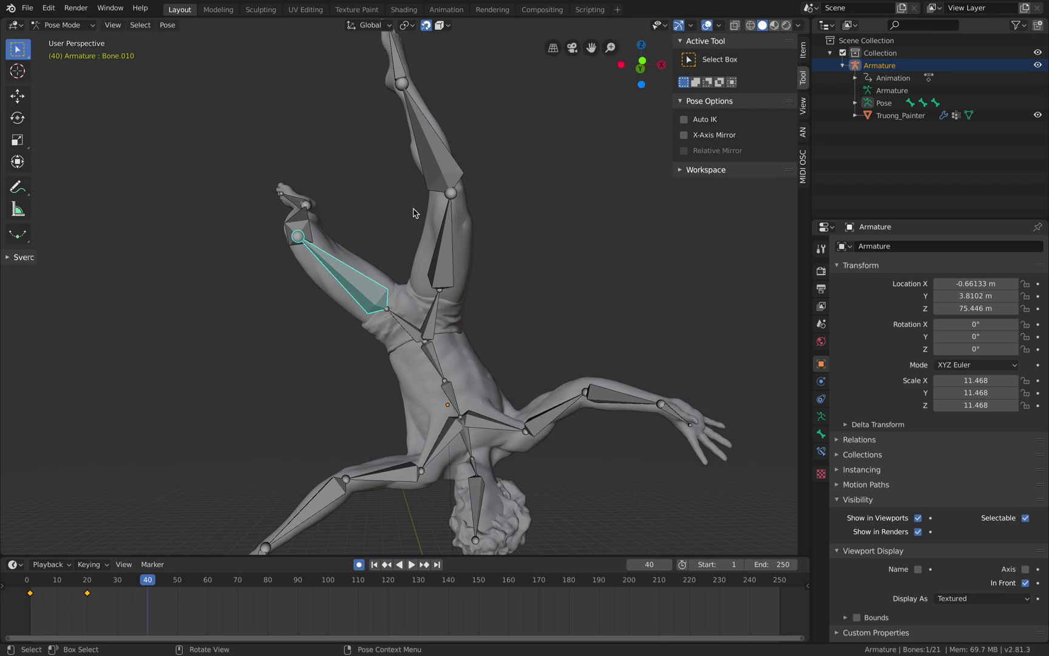
Rotate the other leg's thigh bone (Bone.010) and refine its angle with a trackball rotation.
key("r")
left_click(392, 228)
key("r")
key("r")
left_click(325, 231)
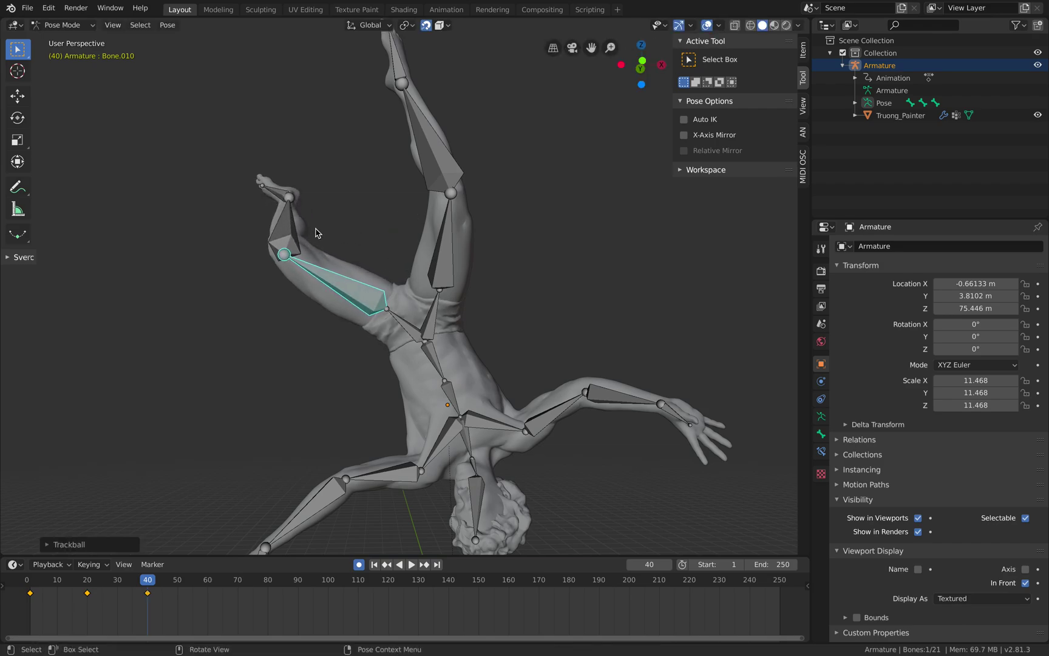
Rotate the shin bone of the bent leg and its foot bone (Bone.012).
left_click(286, 218)
key("r")
left_click(342, 229)
left_click(294, 186)
key("r")
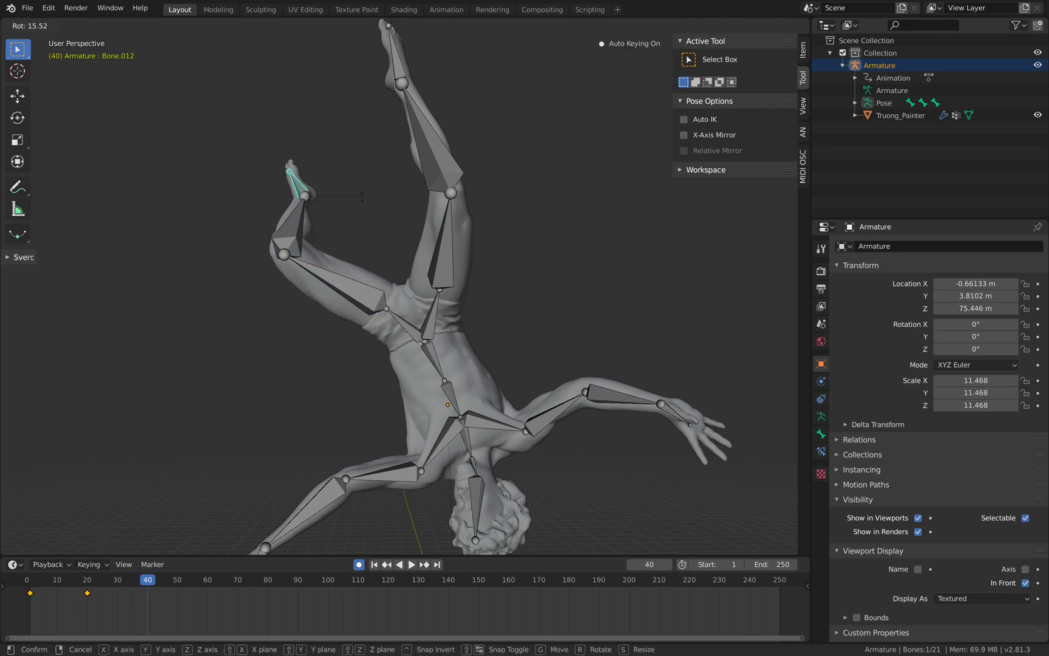
left_click(362, 196)
Select all bones, move the whole armature along the Z axis and rotate it at frame 40.
scroll(424, 255, "down", 4)
key("a")
key("g")
key("z")
key("r")
left_click(508, 232)
key("r")
left_click(500, 232)
Reposition the whole armature slightly and tilt it with a trackball rotation.
key("g")
left_click(500, 224)
key("r")
key("r")
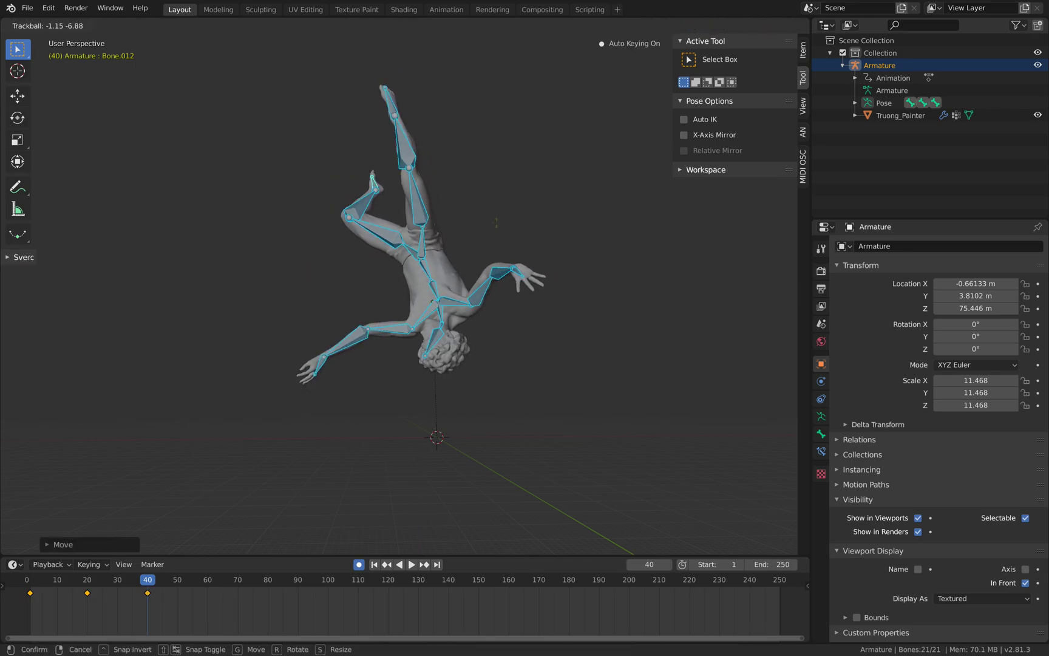
left_click(495, 227)
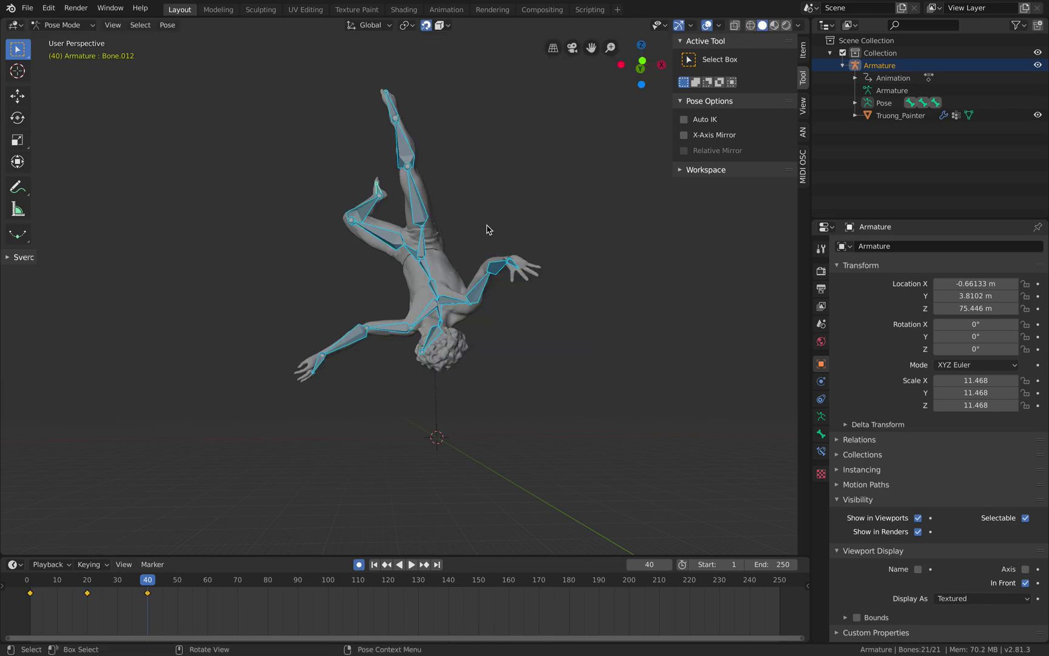
Rotate the upper arm bone (Bone.014) and the forearm bone attached to it.
middle_click_drag(494, 227, 522, 249)
left_click(521, 289)
left_click(496, 293)
key("r")
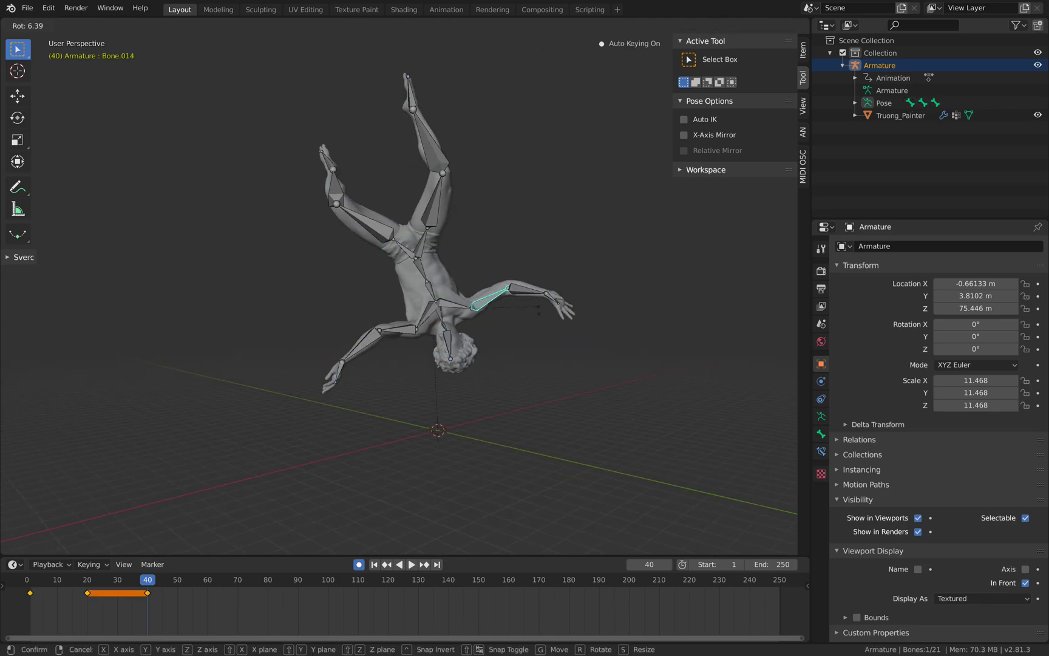
left_click(542, 318)
left_click(542, 305)
key("r")
left_click(564, 318)
Bend the hand bone (Bone.016) of the same arm at the wrist.
left_click(560, 315)
key("r")
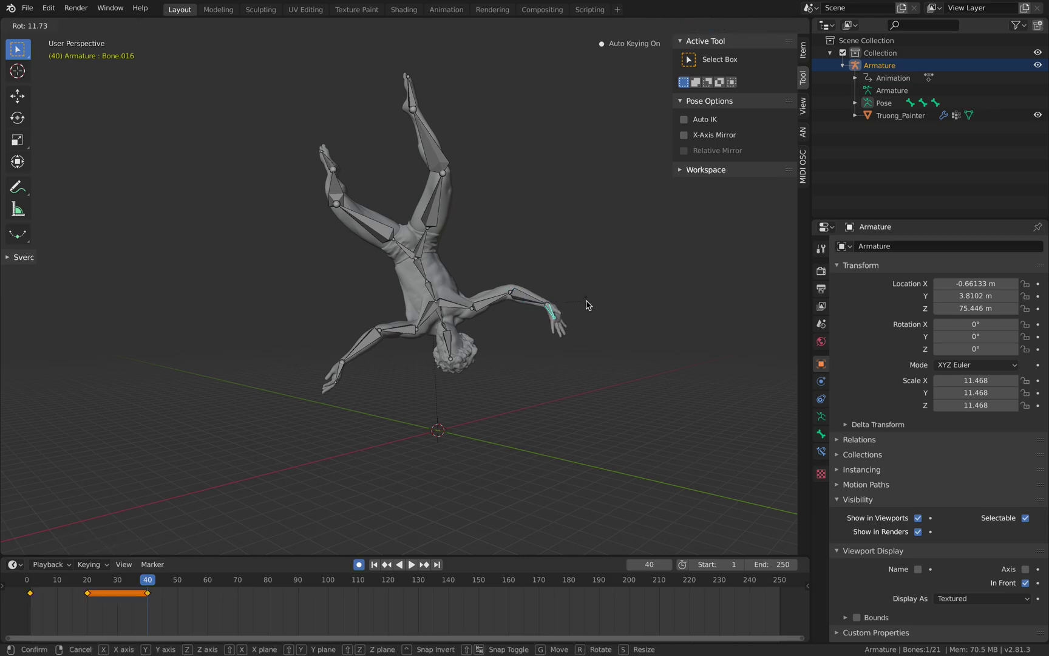
left_click(544, 333)
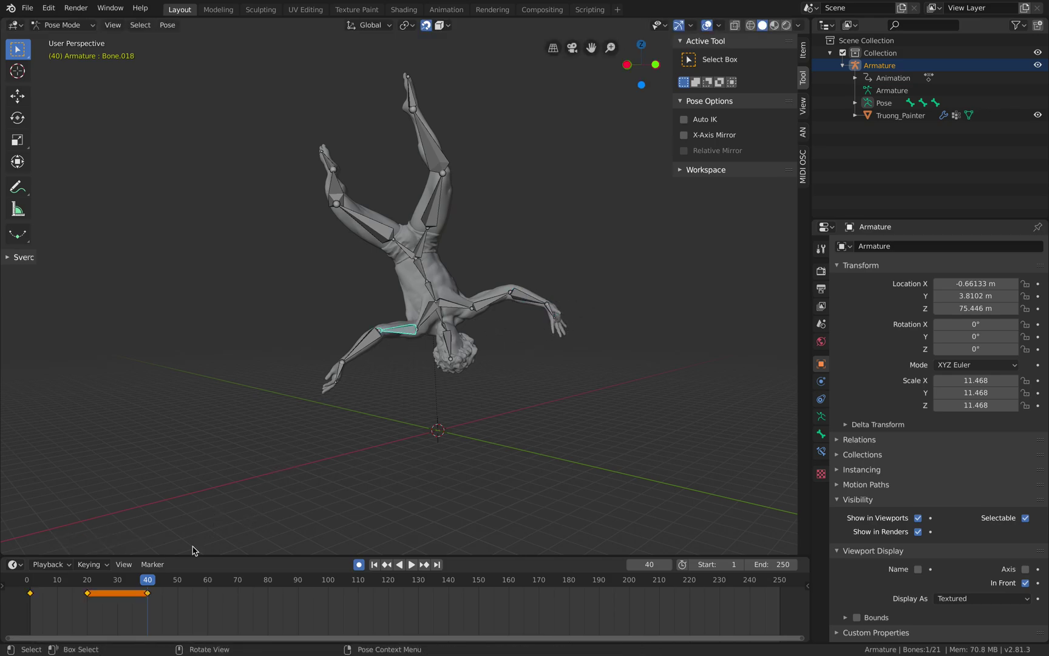
Rotate the opposite arm's forearm bone (Bone.019) and hand bone (Bone.020) at frame 40.
mouse_move(140, 583)
left_mouse_down()
mouse_move(61, 580)
mouse_move(77, 572)
mouse_move(146, 582)
mouse_move(38, 583)
mouse_move(152, 585)
left_mouse_up()
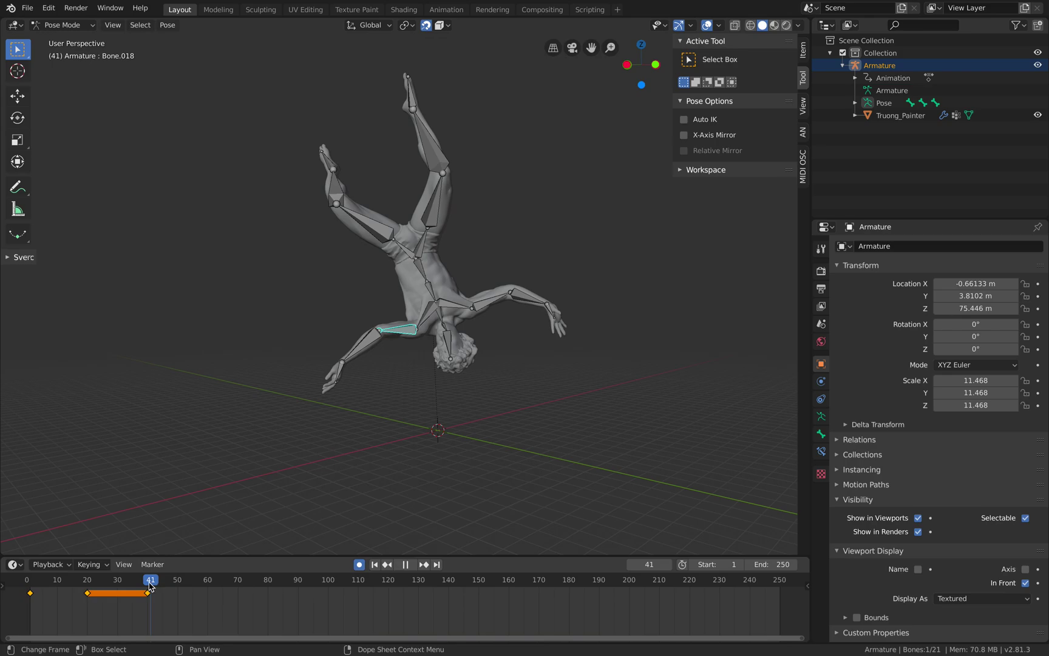
left_click(376, 338)
scroll(391, 336, "up", 1)
middle_click_drag(398, 352, 384, 353)
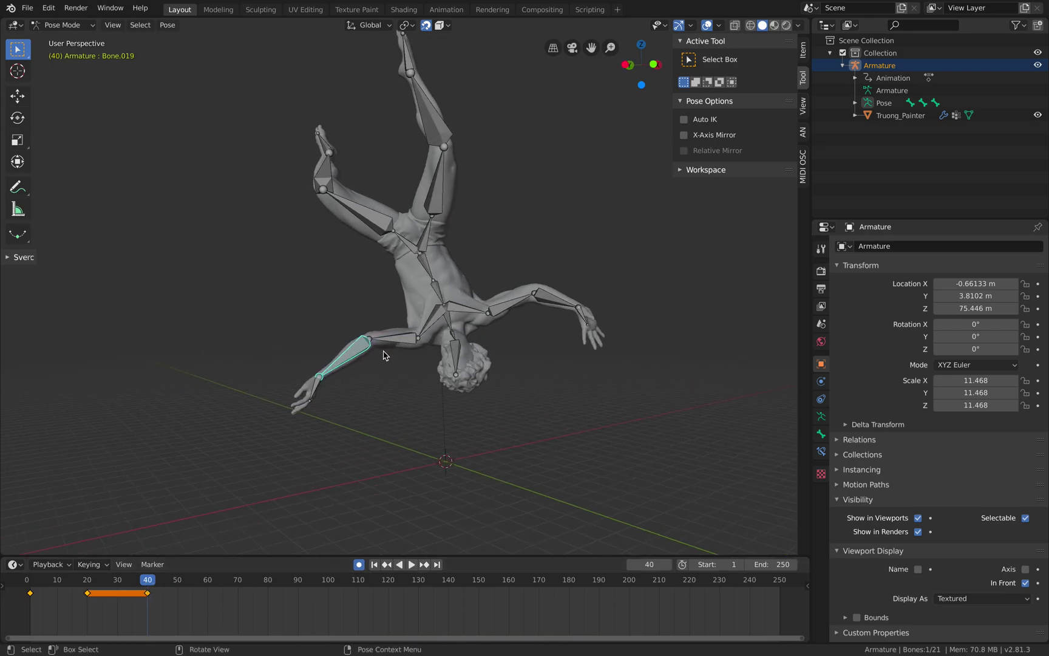
key("r")
left_click(376, 365)
left_click(305, 363)
key("r")
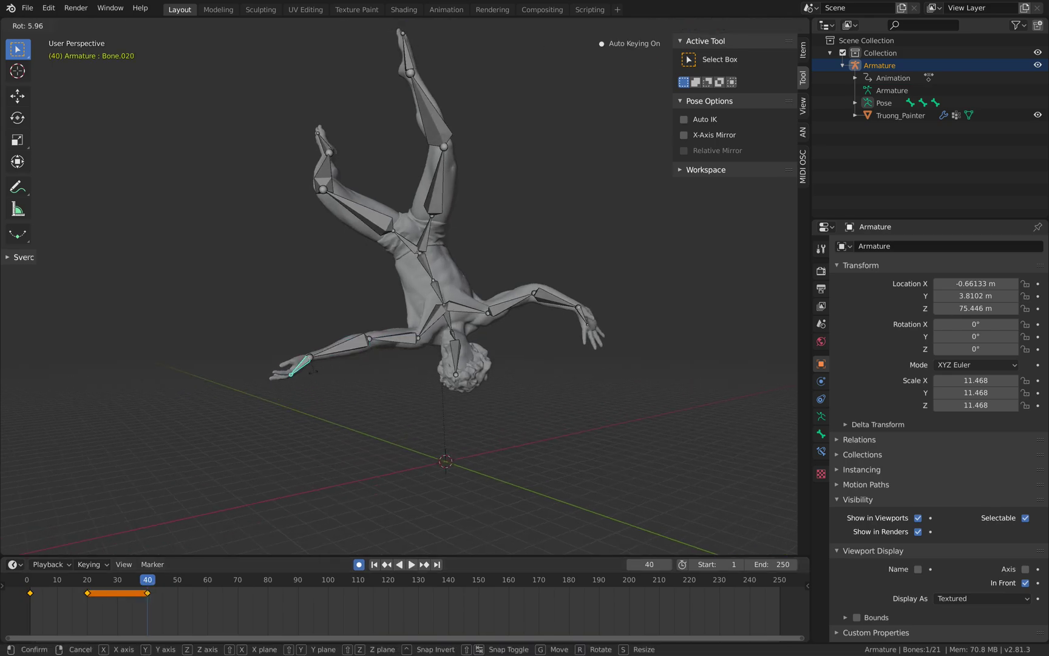
left_click(305, 368)
Reorient the hand bone Bone.020 with trackball and plain rotations, and rotate the opposite hand bone Bone.016.
middle_click_drag(361, 396, 384, 354)
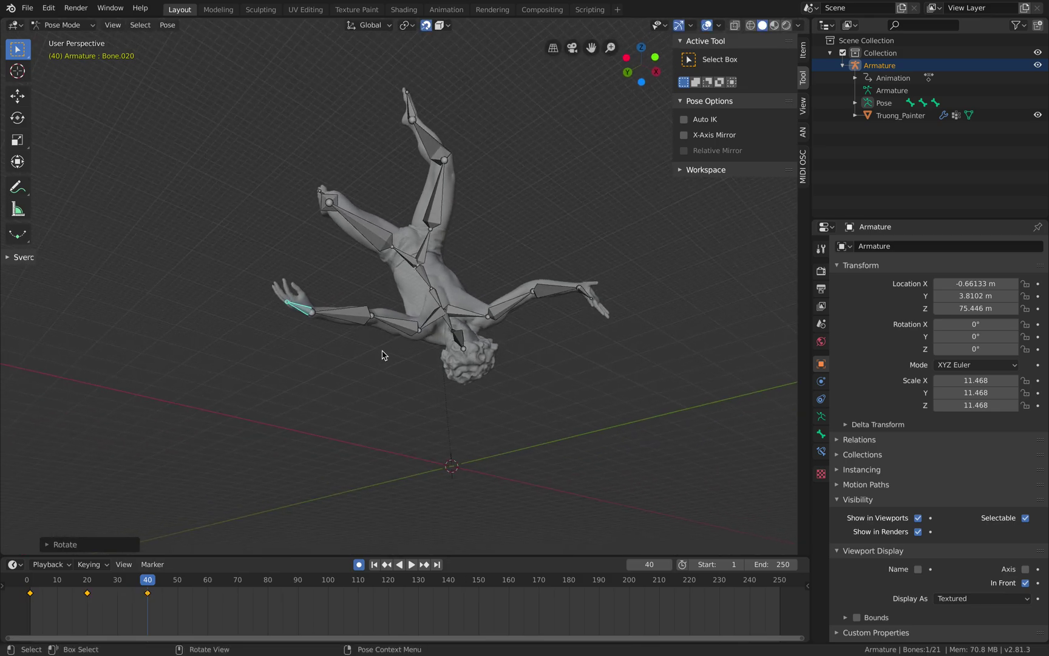
key("r")
key("r")
left_click(362, 273)
key("r")
left_click(307, 275)
key("r")
left_click(570, 282)
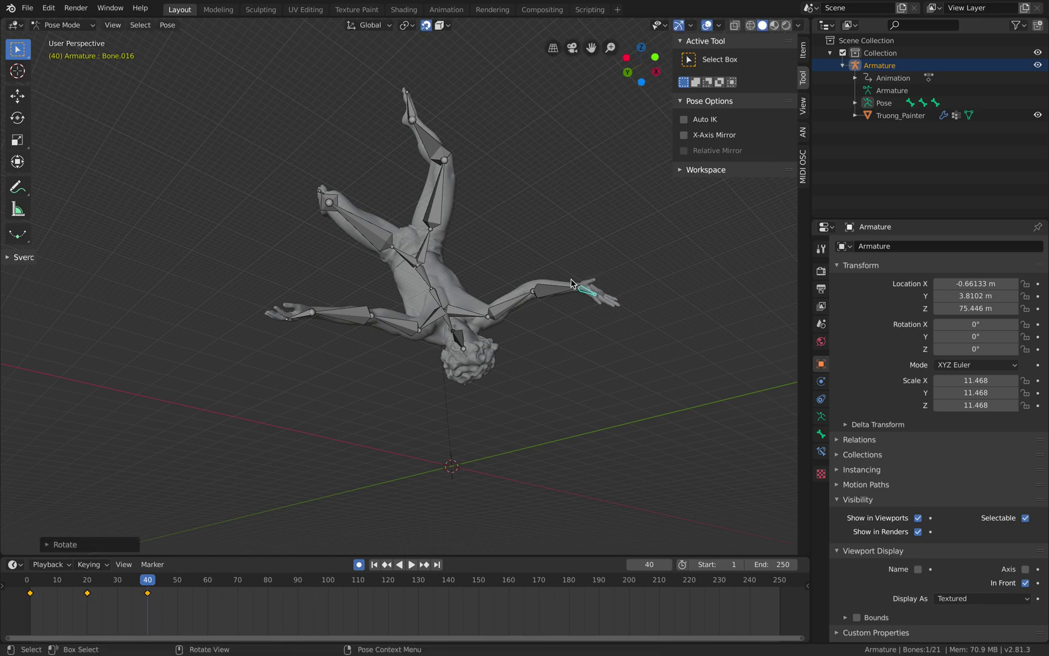
Rotate the upper arm bone (Bone.014) at frame 40.
left_click(519, 301)
key("r")
left_click(516, 309)
middle_click_drag(469, 317, 462, 353)
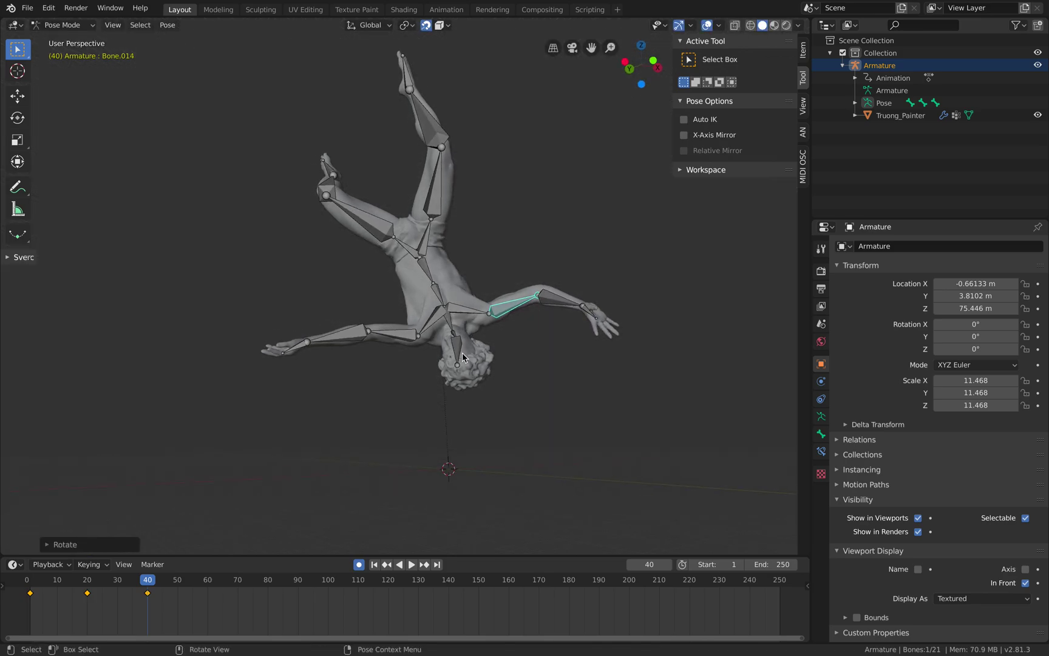
key("r")
Rotate the lower spine bone (Bone) and the spine bone attached to it (Bone.001).
left_click(437, 282)
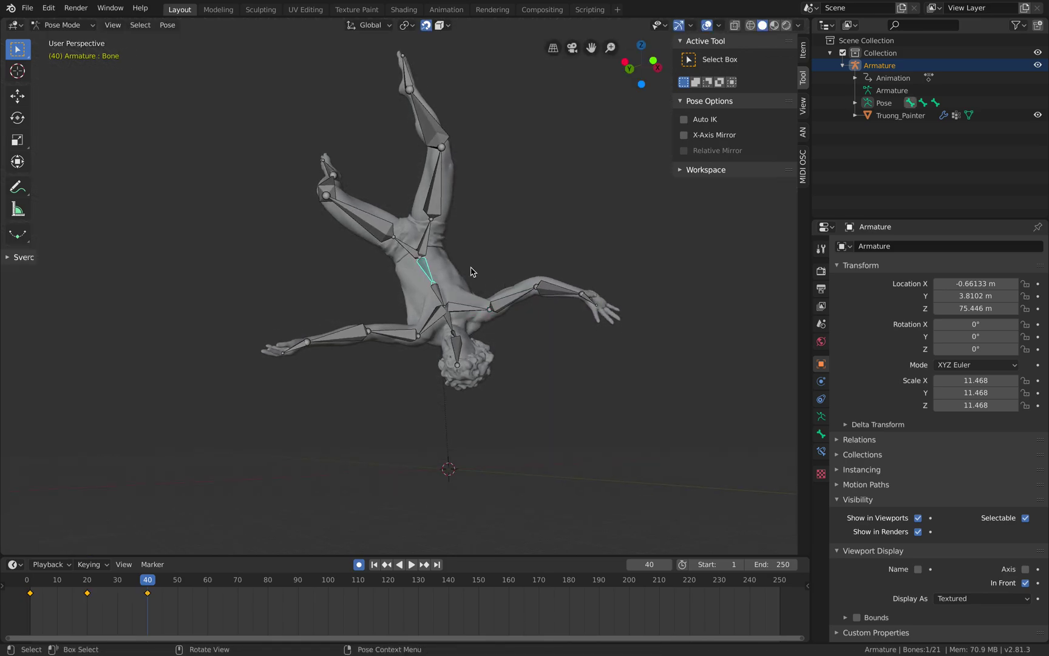
key("r")
left_click(469, 274)
left_click(440, 293)
key("r")
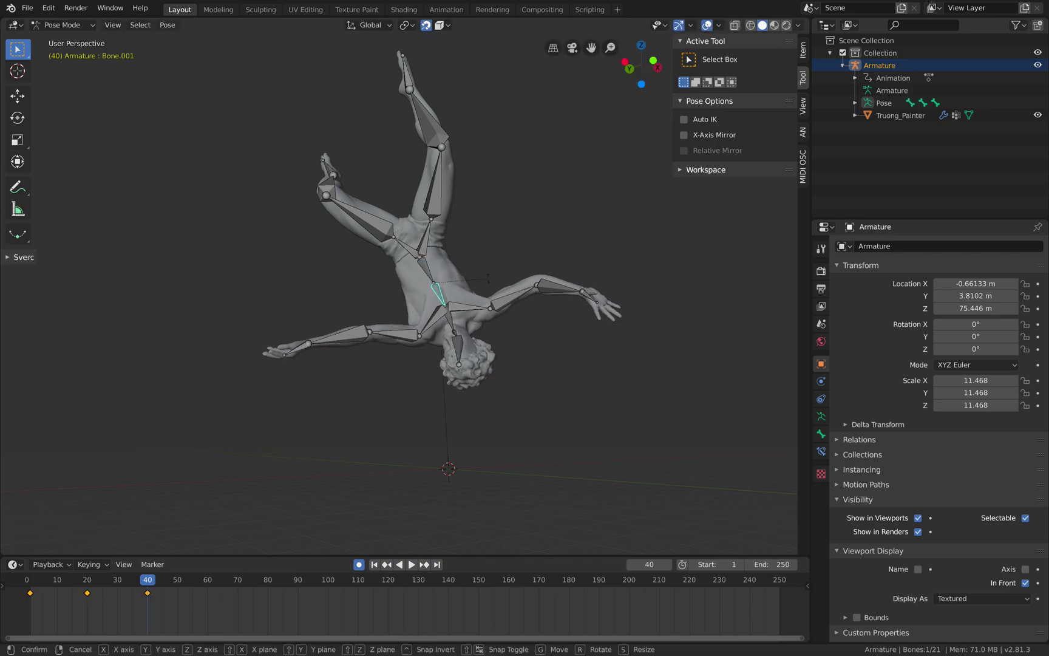
left_click(485, 291)
Swing the bent leg's thigh bone (Bone.010) with a trackball rotation.
left_click(425, 246)
middle_click_drag(485, 250, 477, 260)
middle_click_drag(473, 246, 470, 295, "shift")
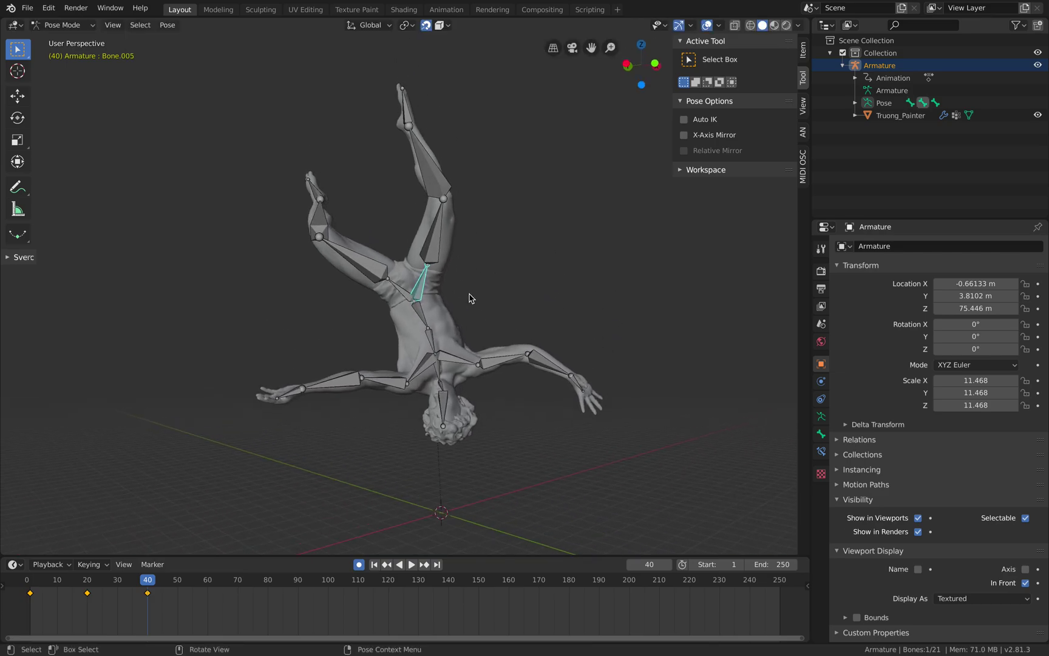
scroll(469, 297, "up", 2)
key("r")
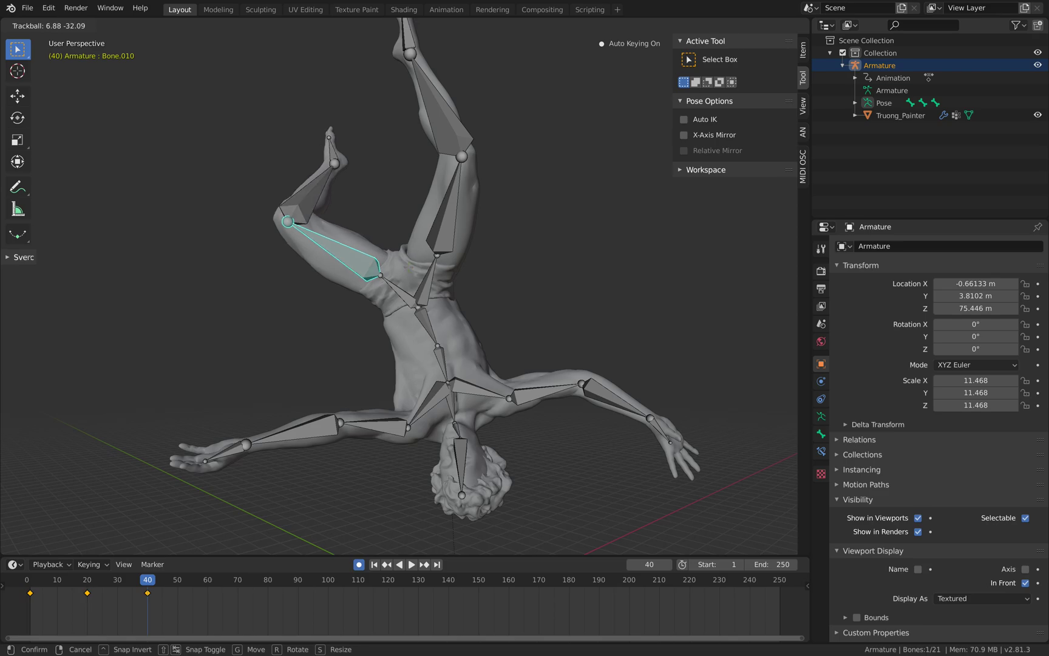
left_click(404, 255)
Reorient the opposite leg's thigh bone with trackball rotations.
left_click(448, 230)
key("r")
key("r")
left_click(488, 244)
key("r")
key("r")
left_click(499, 236)
Rotate the shin bone (Bone.007) and the foot bone of the same leg at frame 40.
left_click(456, 130)
key("r")
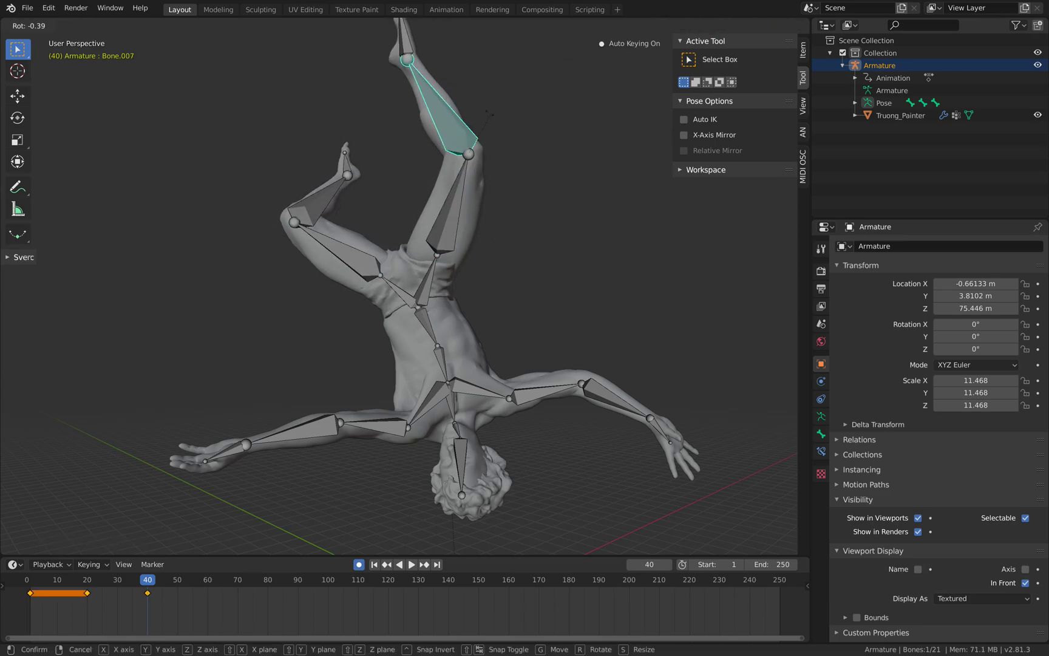
left_click(480, 103)
middle_click_drag(404, 77, 407, 102, "shift")
left_click(377, 85)
key("r")
left_click(438, 119)
key("r")
left_click(374, 200)
Rotate the bent leg's shin bone (Bone.011) with a trackball rotation.
left_click(338, 209)
key("r")
key("r")
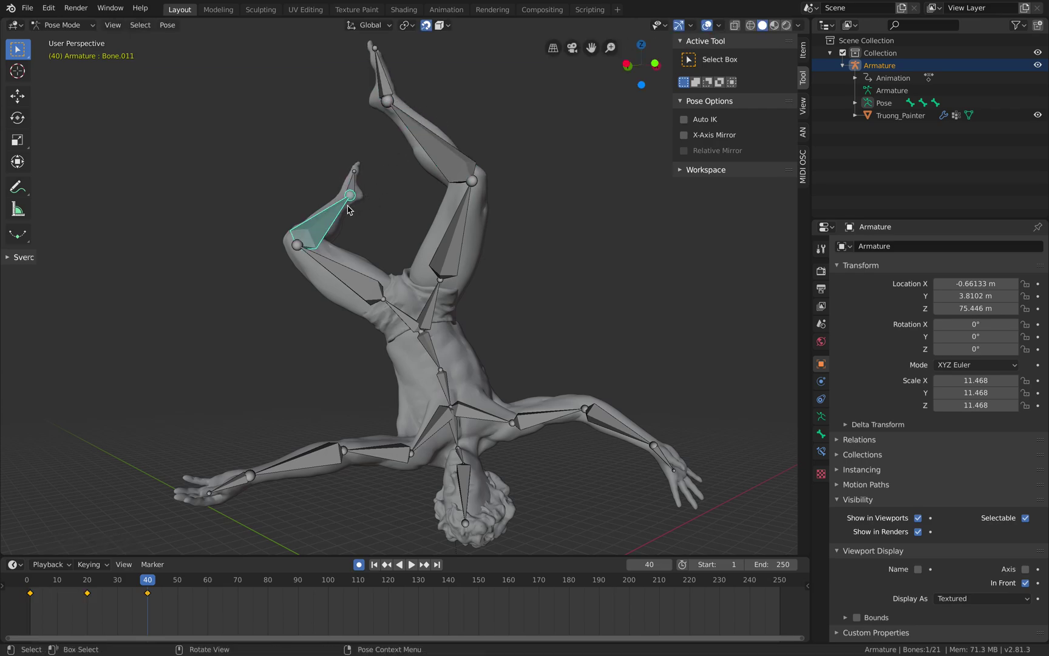
left_click(410, 251)
Select all bones of the armature and insert a keyframe for the pose at frame 40.
key("a")
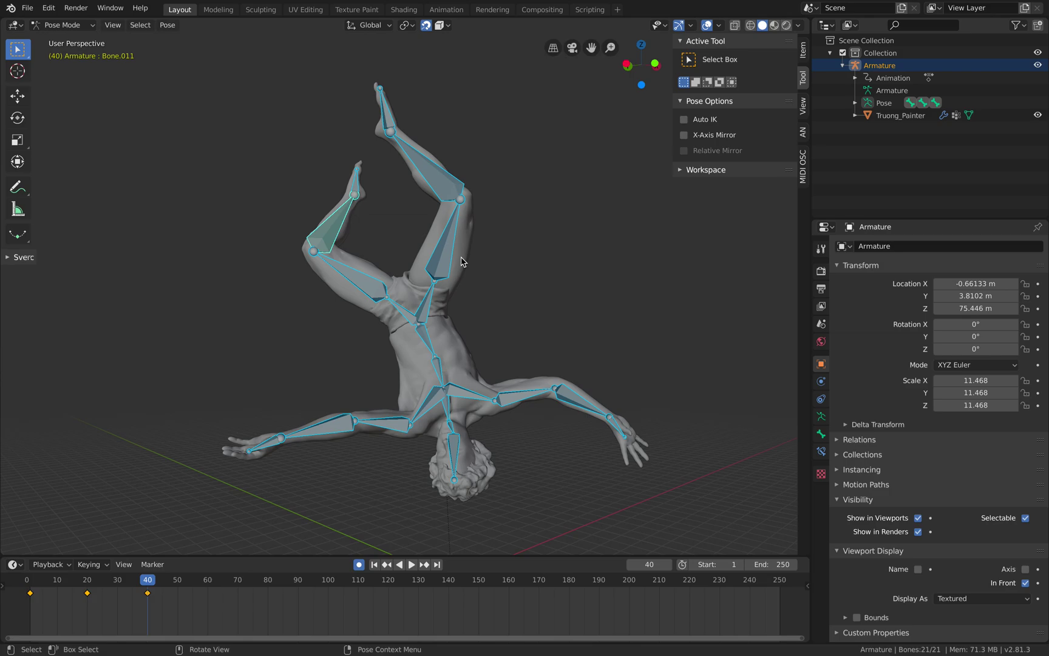
key("i")
left_click(463, 261)
middle_click_drag(546, 293, 559, 297)
Go to frame 60 and turn the upper body with plain and trackball rotations, starting from the spine bone Bone.001.
mouse_move(150, 580)
left_mouse_down()
mouse_move(53, 572)
mouse_move(166, 582)
left_mouse_up()
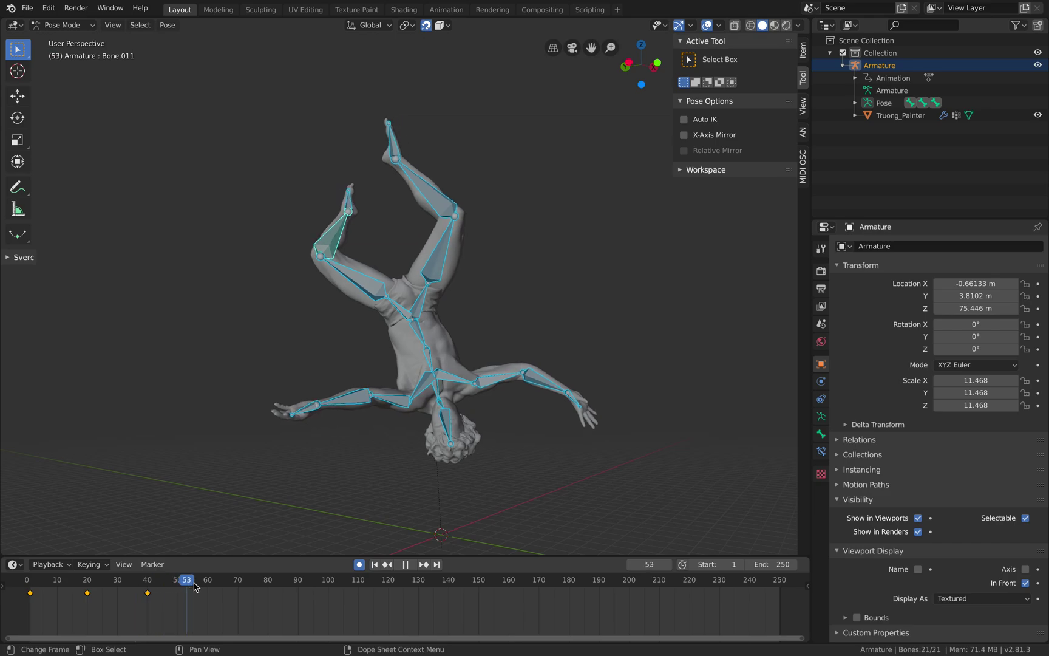
middle_click_drag(468, 427, 462, 428)
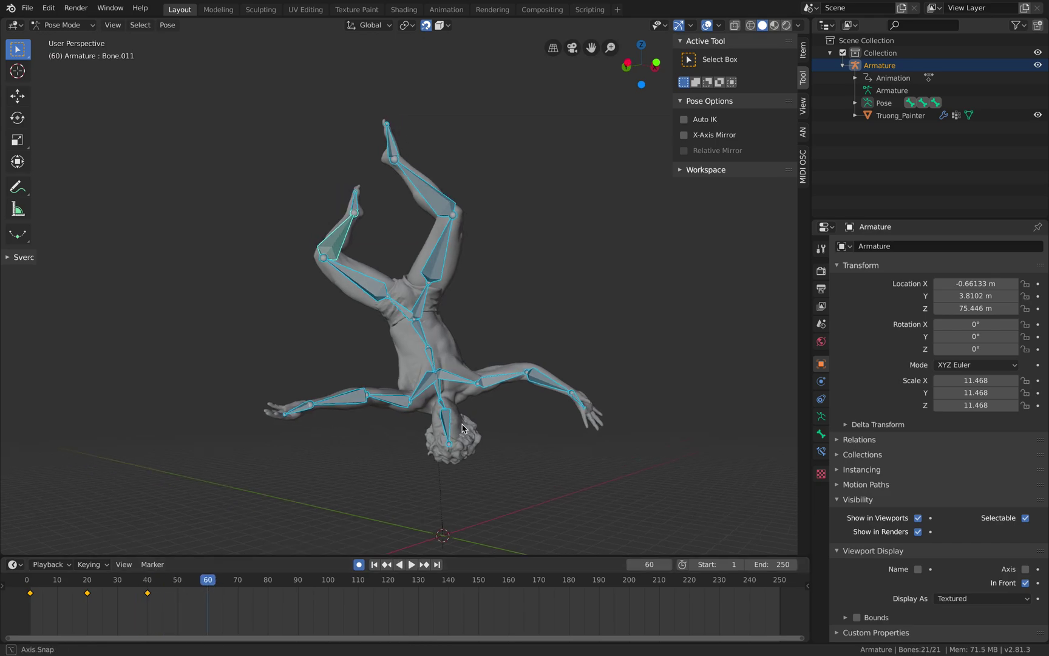
left_click(439, 371)
key("r")
left_click(507, 358)
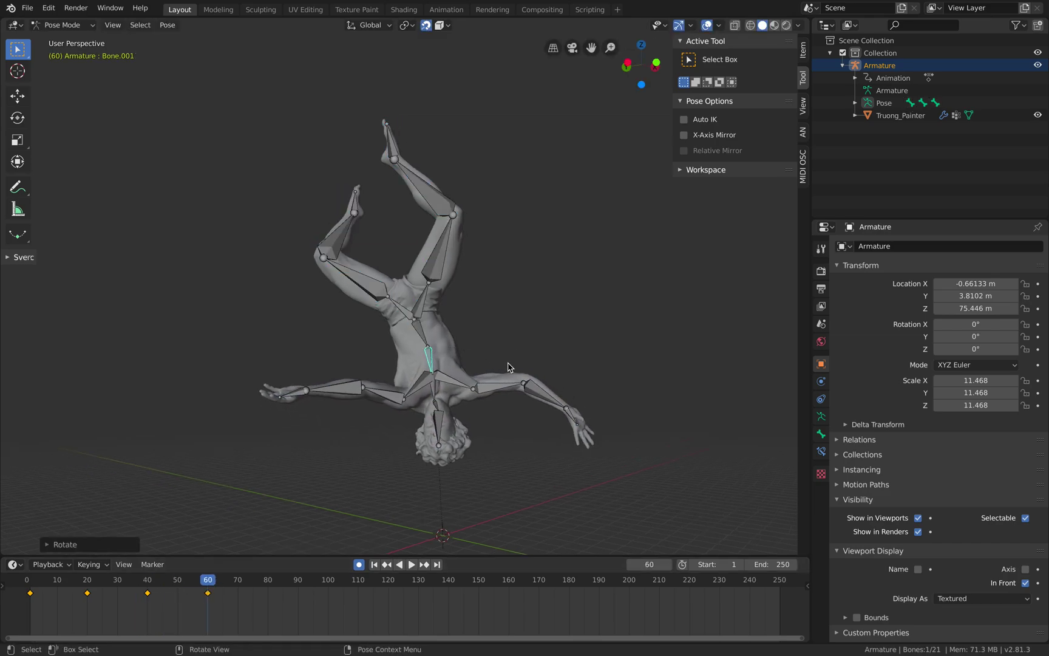
key("r")
left_click(474, 372)
key("r")
key("r")
left_click(501, 346)
key("r")
Rotate the upper arm bone (Bone.014) and its forearm bone (Bone.015) at frame 60.
left_click(490, 383)
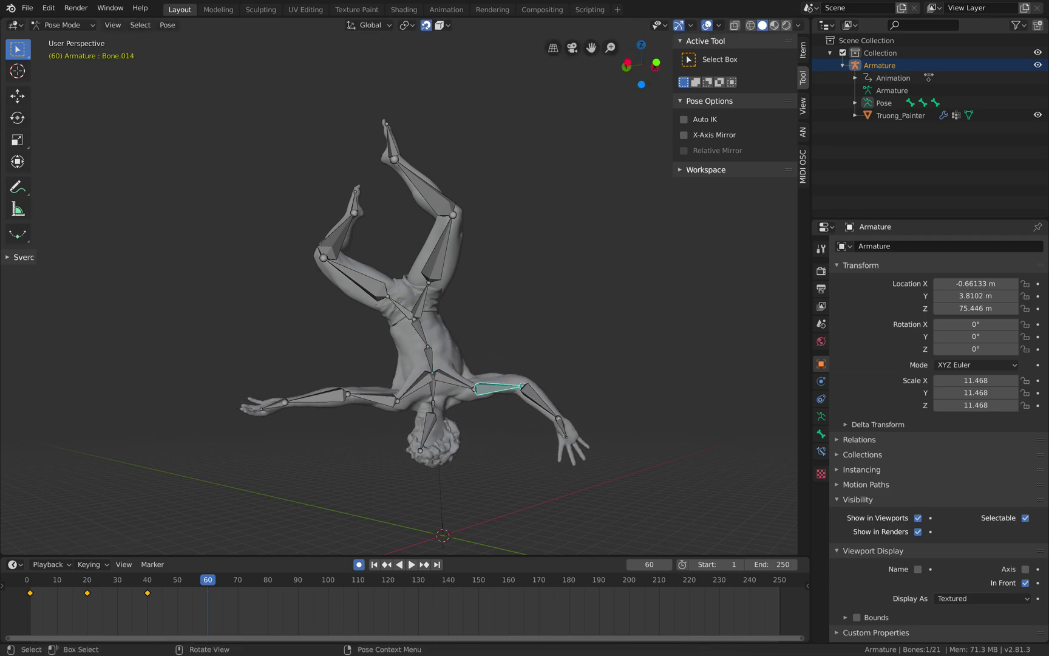
key("r")
left_click(534, 420)
Reorient the hand bone (Bone.016) of the same arm with plain and trackball rotations.
left_click(560, 436)
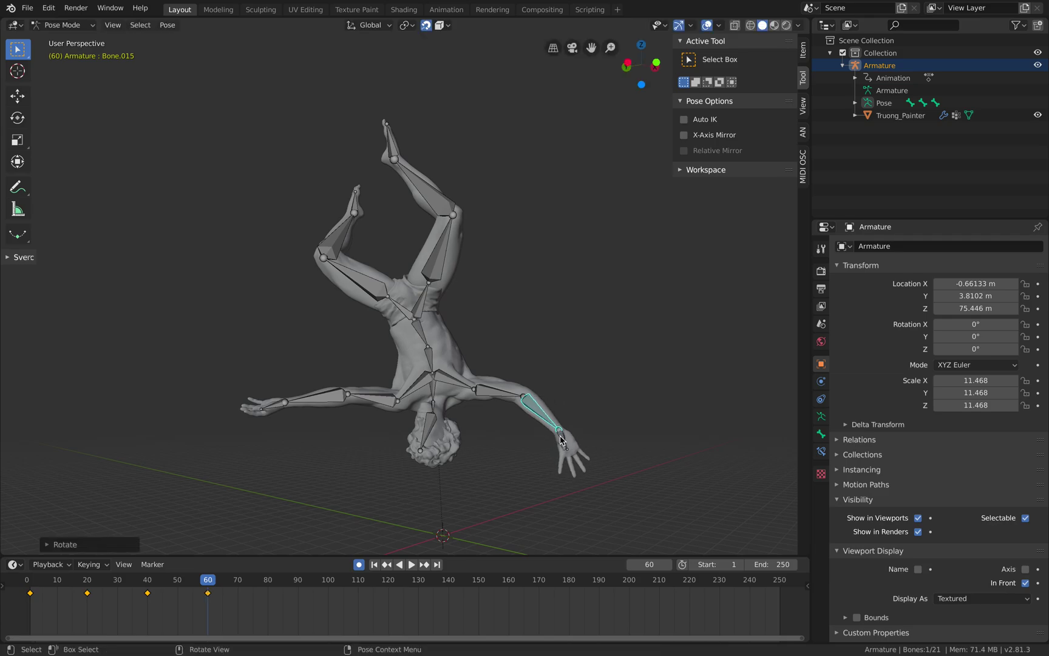
key("r")
left_click(592, 419)
key("r")
key("r")
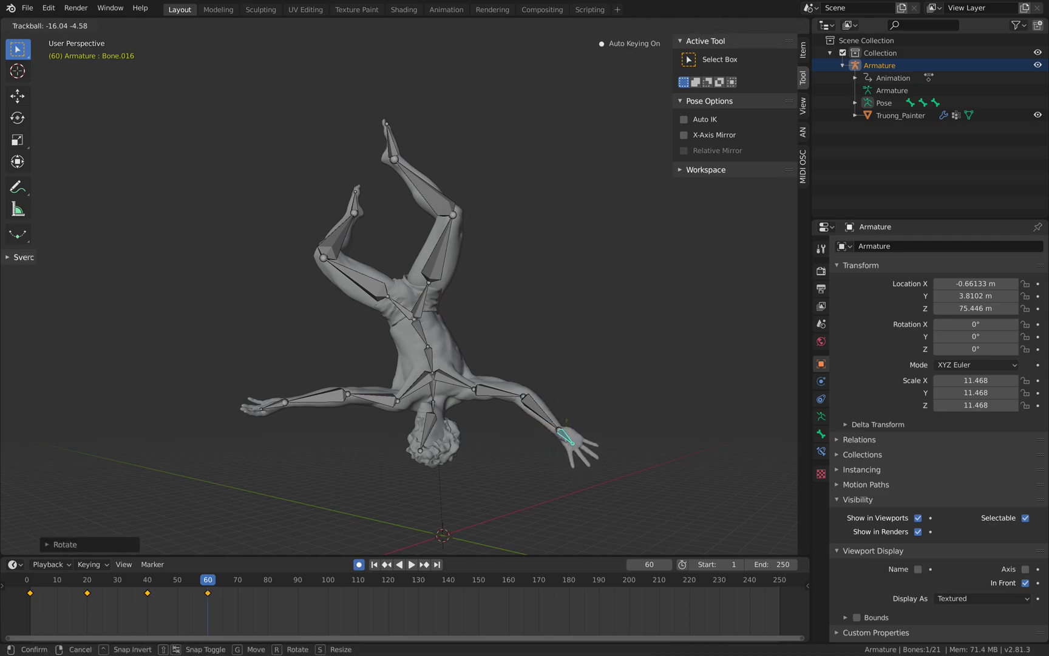
Tilt the neck bone (Bone.003) with plain and trackball rotations.
left_click(444, 402)
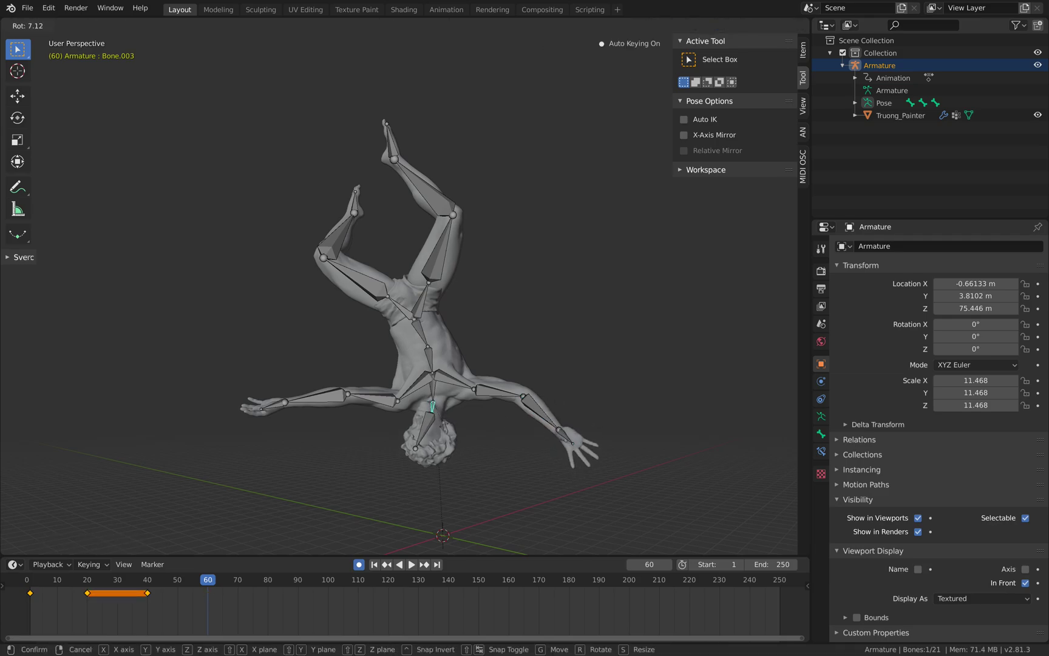
left_click(441, 379)
key("r")
left_click(432, 372)
key("r")
key("r")
left_click(433, 387)
Turn the head bone (Bone.004) with a trackball rotation.
left_click(432, 418)
key("r")
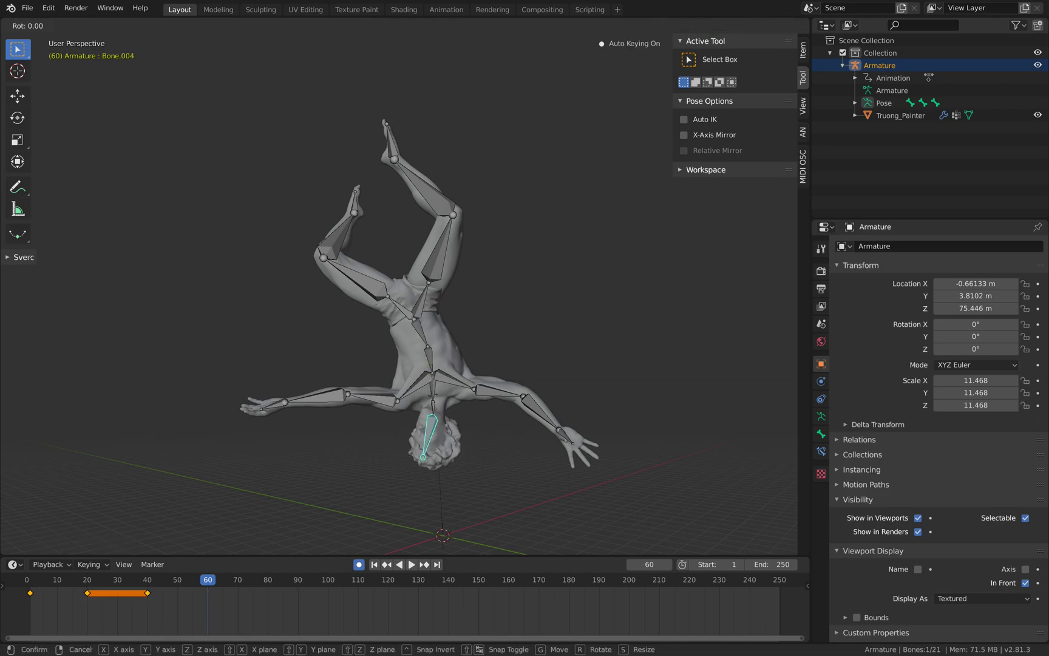
key("r")
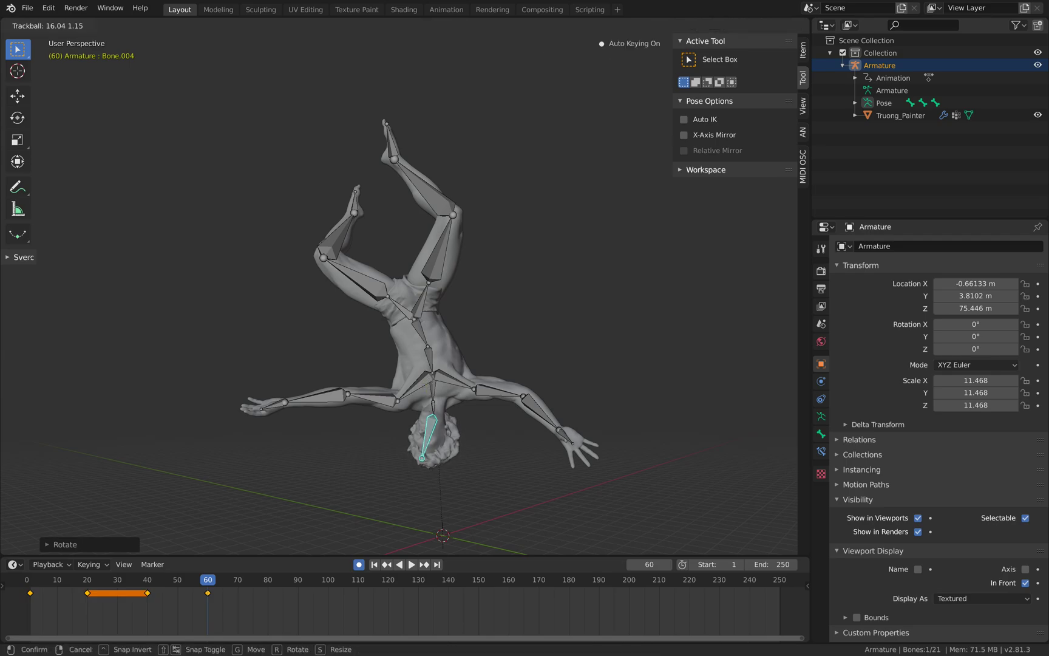
left_click(428, 389)
Rotate the opposite arm's upper arm bone (Bone.018) and forearm bone (Bone.019).
left_click(381, 397)
key("r")
left_click(423, 419)
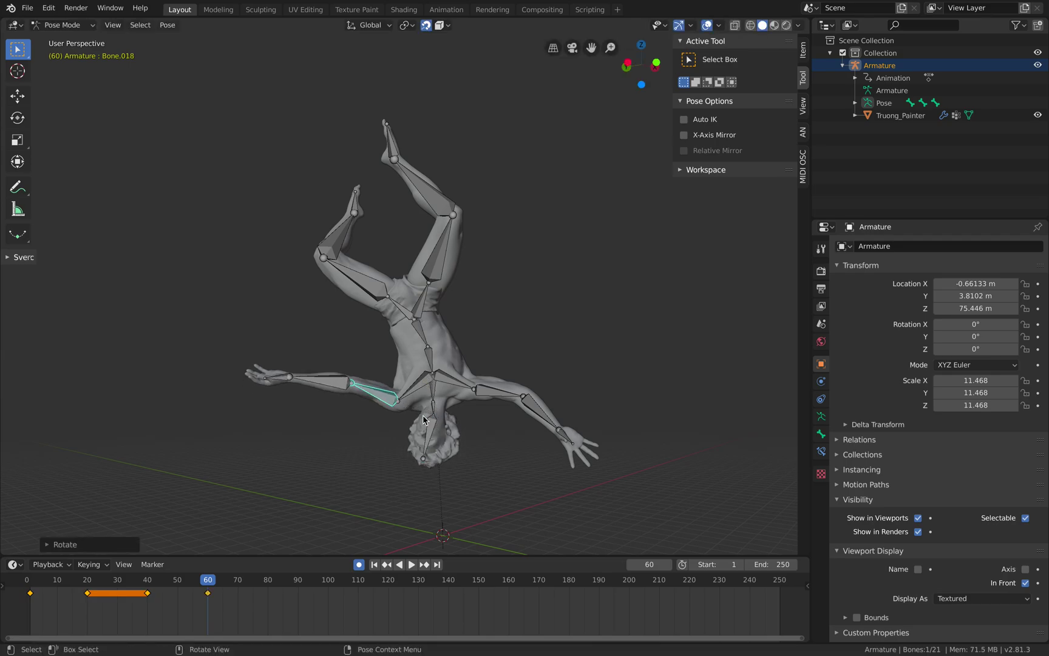
left_click(340, 381)
key("r")
left_click(382, 356)
Rotate the hand bone at the end of that arm and bend the forearm bone (Bone.019) further at the elbow.
left_click(281, 368)
key("r")
left_click(329, 344)
left_click(332, 377)
key("r")
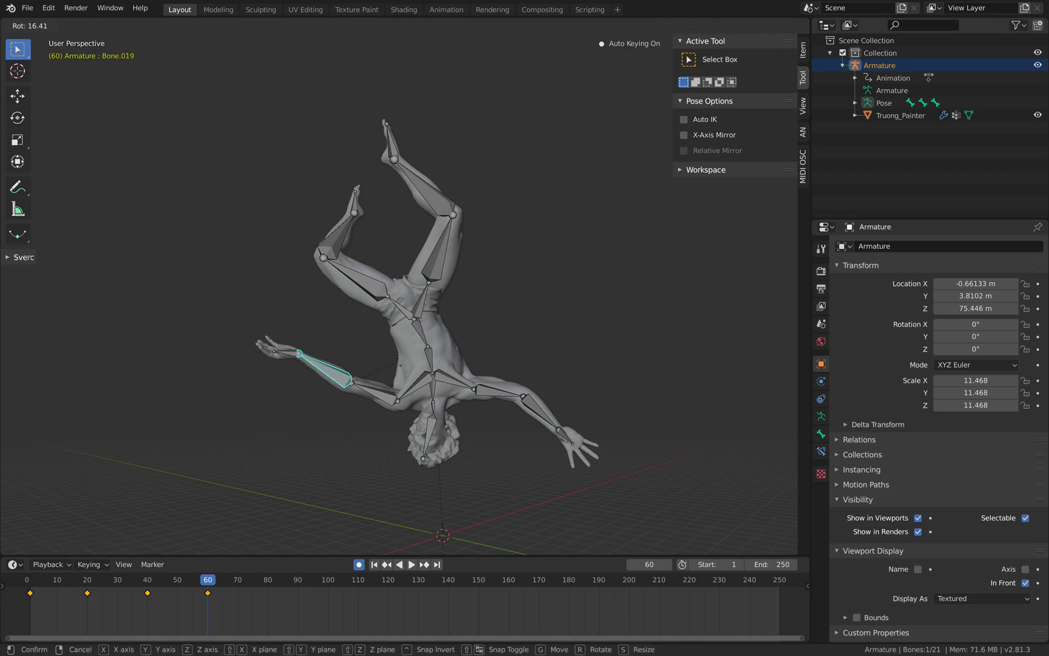
left_click(398, 362)
Adjust the hand bone (Bone.020) and the wrist position of the same arm with further rotations.
left_click(292, 348)
key("r")
left_click(357, 328)
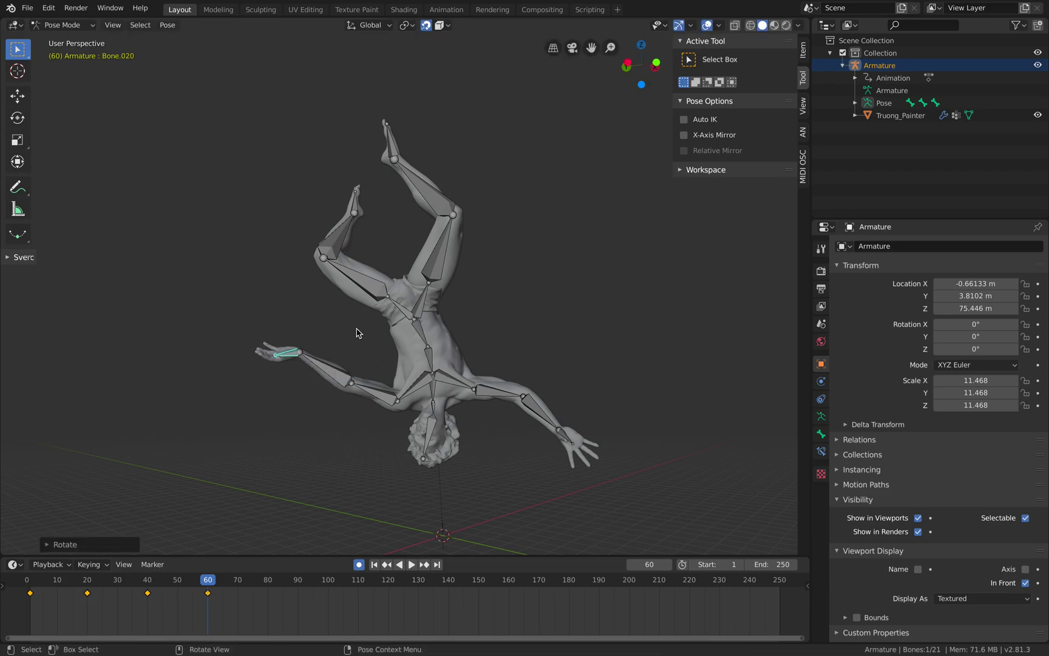
key("r")
left_click(312, 347)
left_click(303, 346)
key("r")
Reorient the bent leg's thigh bone (Bone.010) with plain and trackball rotations at frame 60.
left_click(367, 296)
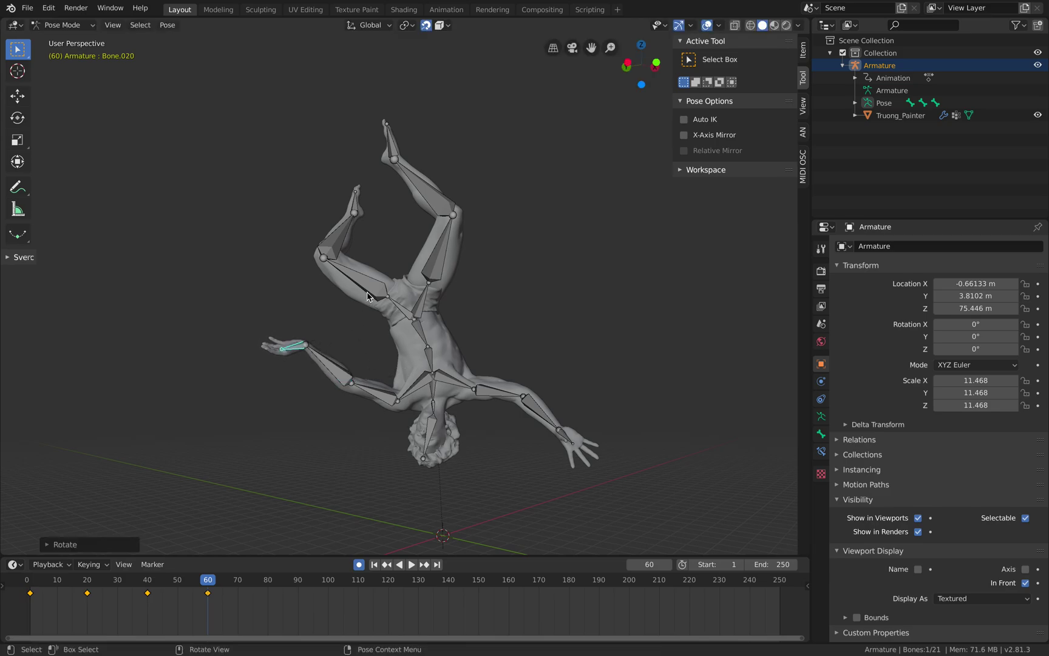
key("r")
left_click(459, 290)
key("r")
key("r")
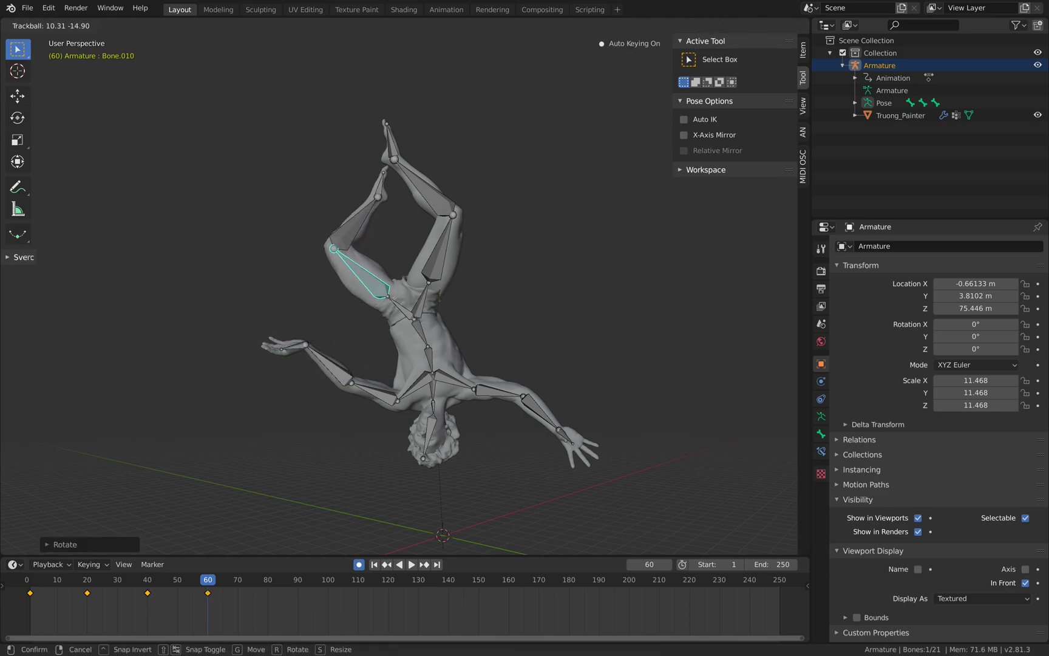
left_click(450, 265)
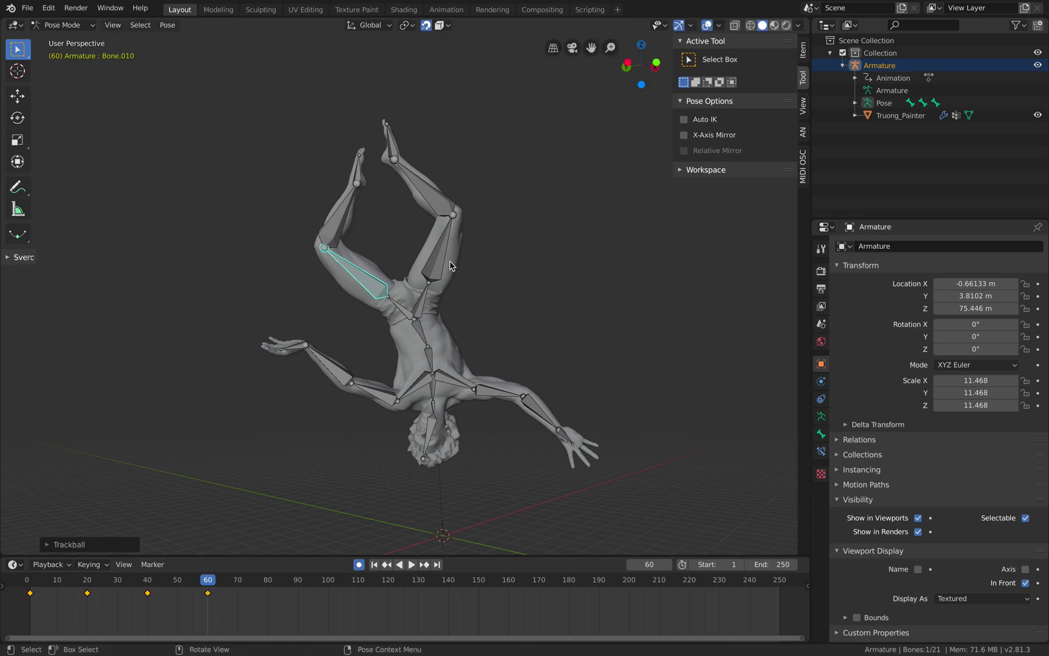
Rotate the opposite leg's thigh bone slightly and straighten its shin bone (Bone.007).
key("r")
left_click(522, 269)
left_click(450, 200)
key("r")
key("r")
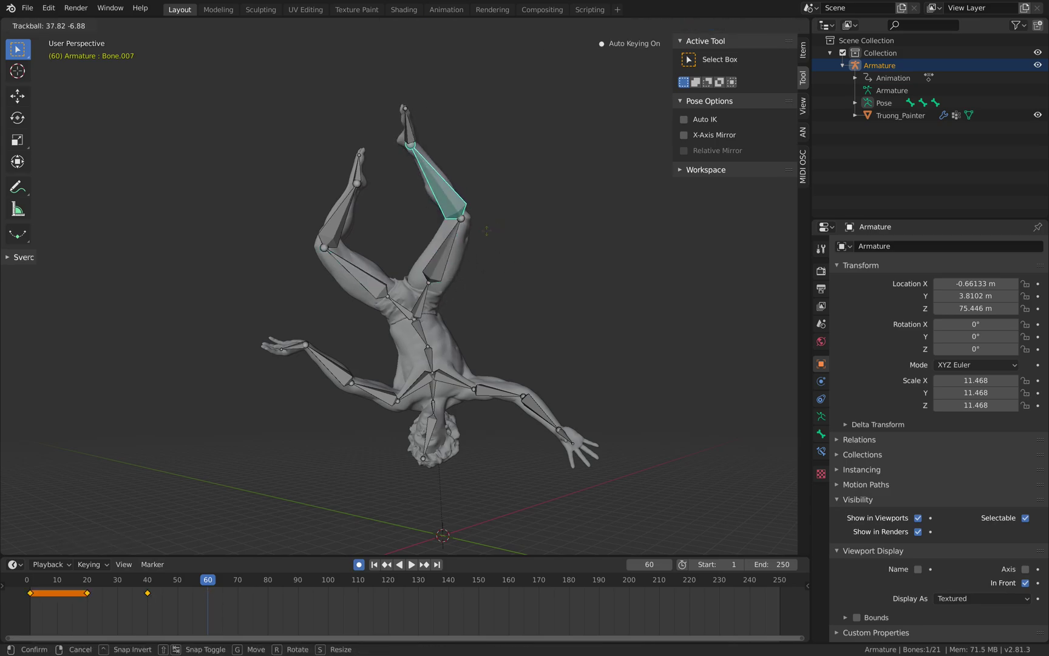
left_click(486, 231)
key("r")
left_click(515, 209)
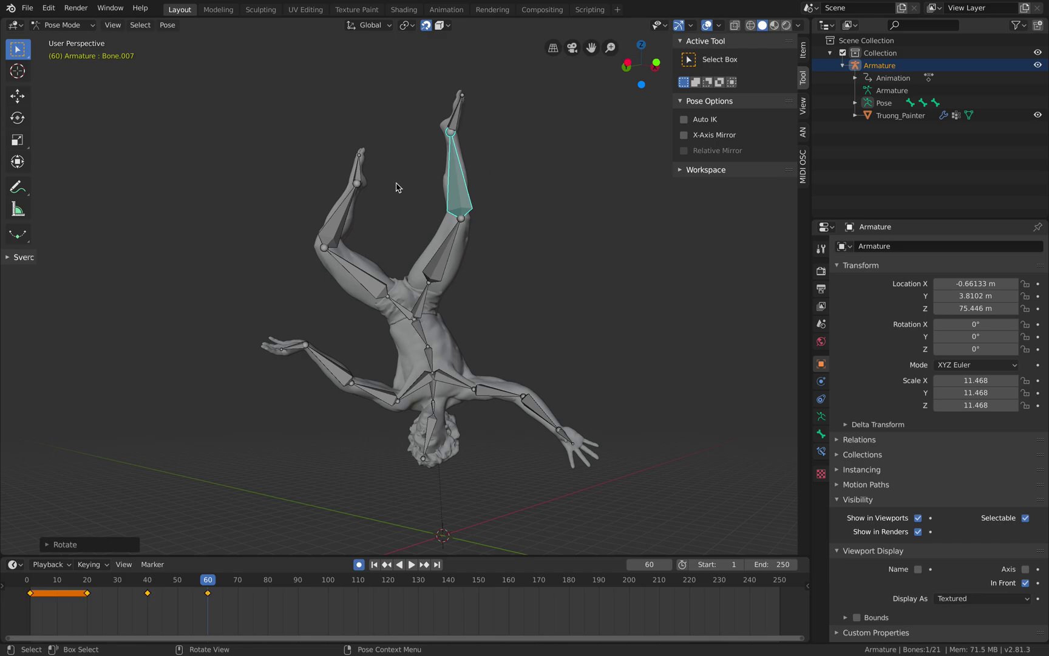
Rotate the bent leg's shin bone inward at the knee.
left_click(355, 208)
key("r")
left_click(381, 227)
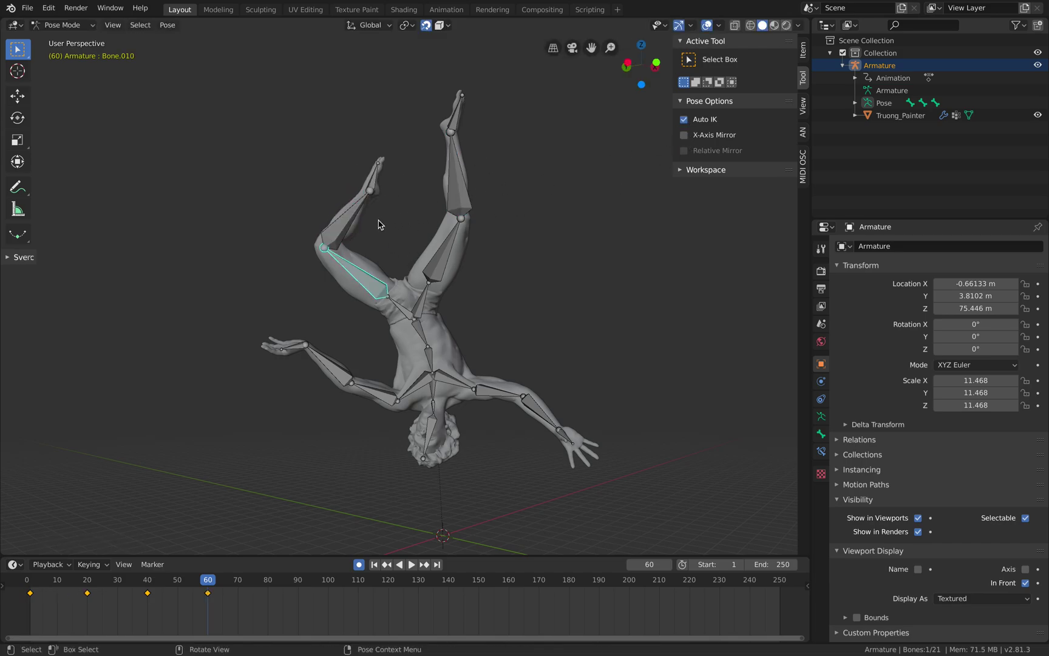
With Auto IK enabled, move the shin bone (Bone.011) to raise the whole leg, and turn Auto IK off.
key("g")
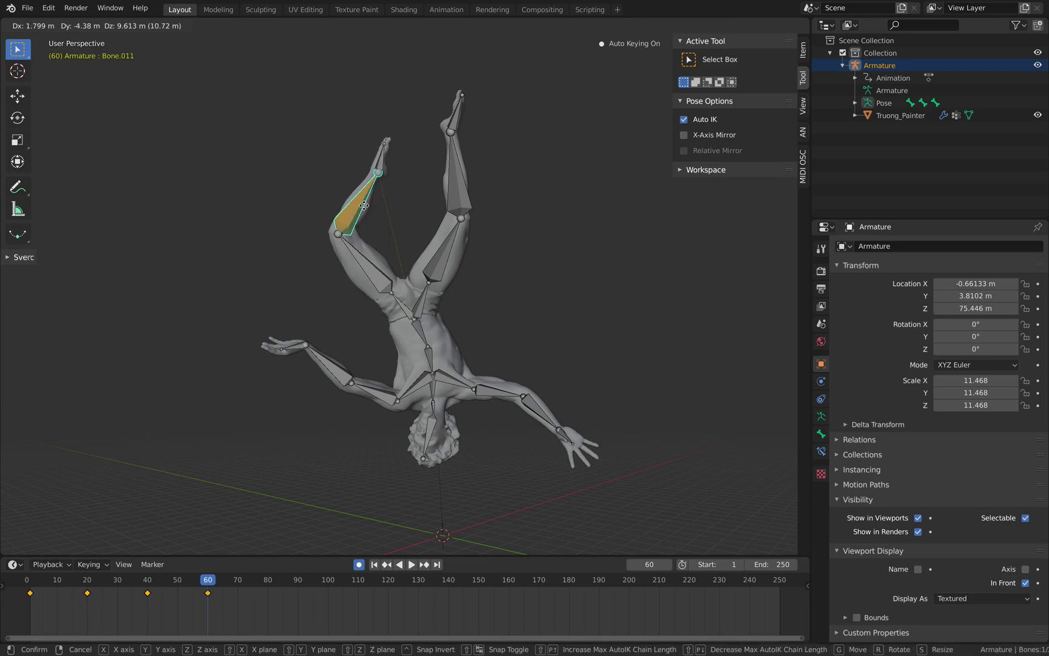
left_click(364, 204)
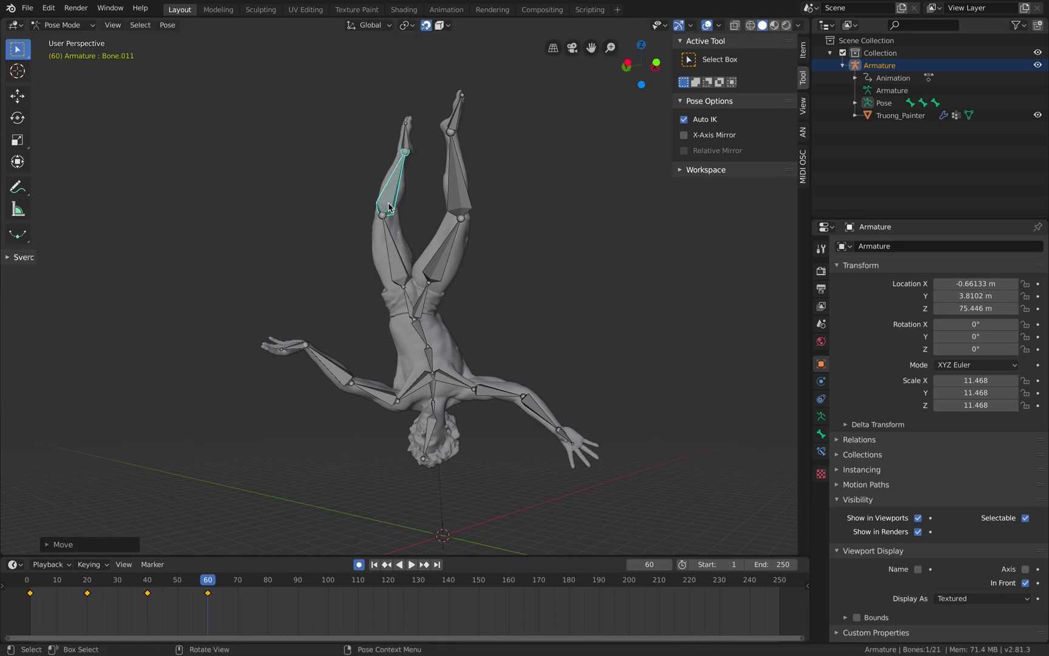
key("g")
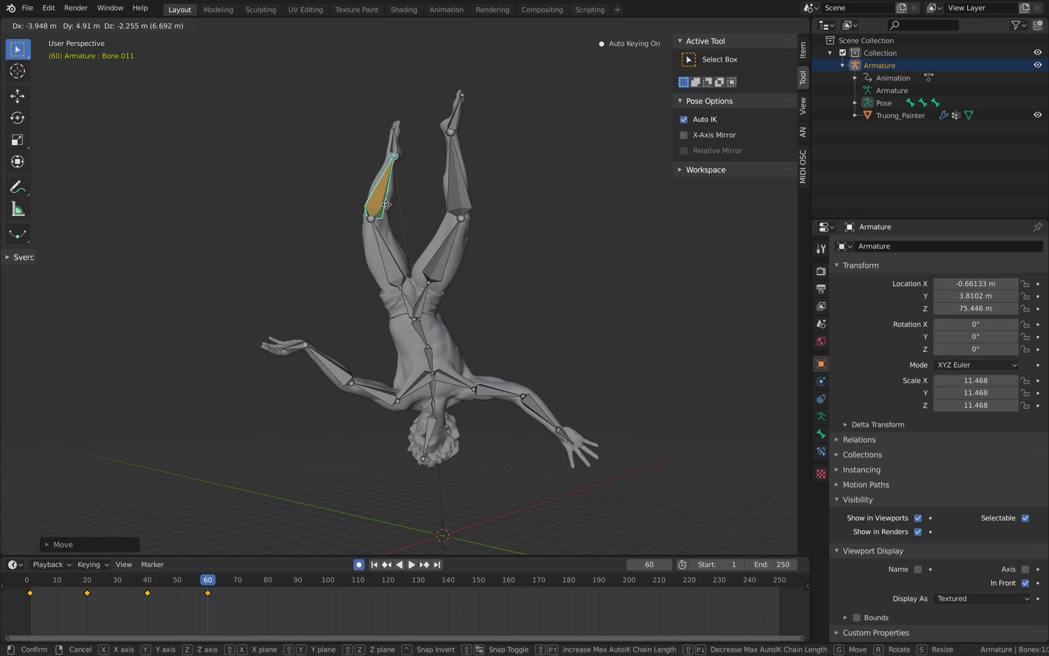
left_click(399, 209)
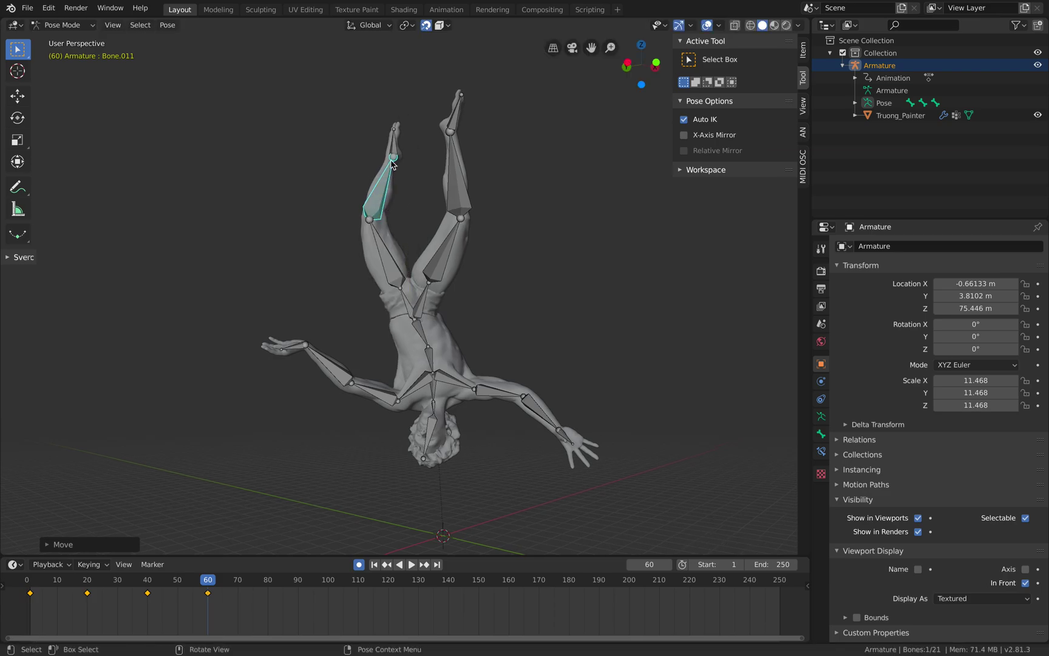
middle_click_drag(393, 164, 400, 200)
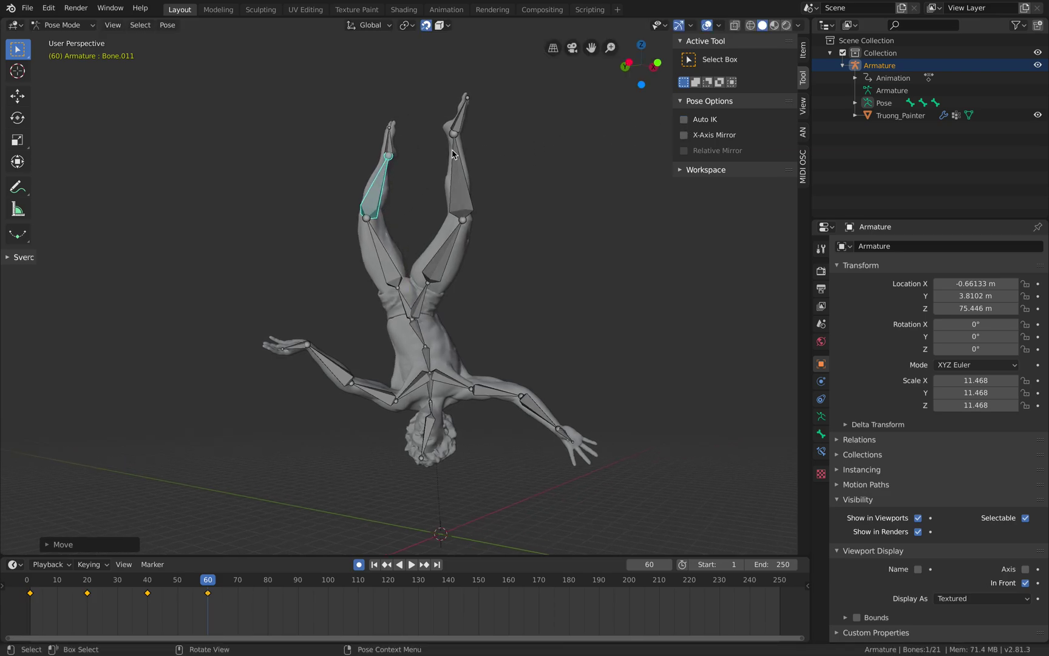
Reorient the foot bone attached to Bone.011 with trackball and plain rotations.
left_click(390, 144)
key("r")
key("r")
left_click(429, 138)
key("r")
left_click(406, 165)
key("g")
left_click(396, 174)
Viewing the figure from the side, swing the thigh bone (Bone.010) with plain and trackball rotations.
middle_click_drag(405, 195, 610, 258)
left_click(400, 239)
key("r")
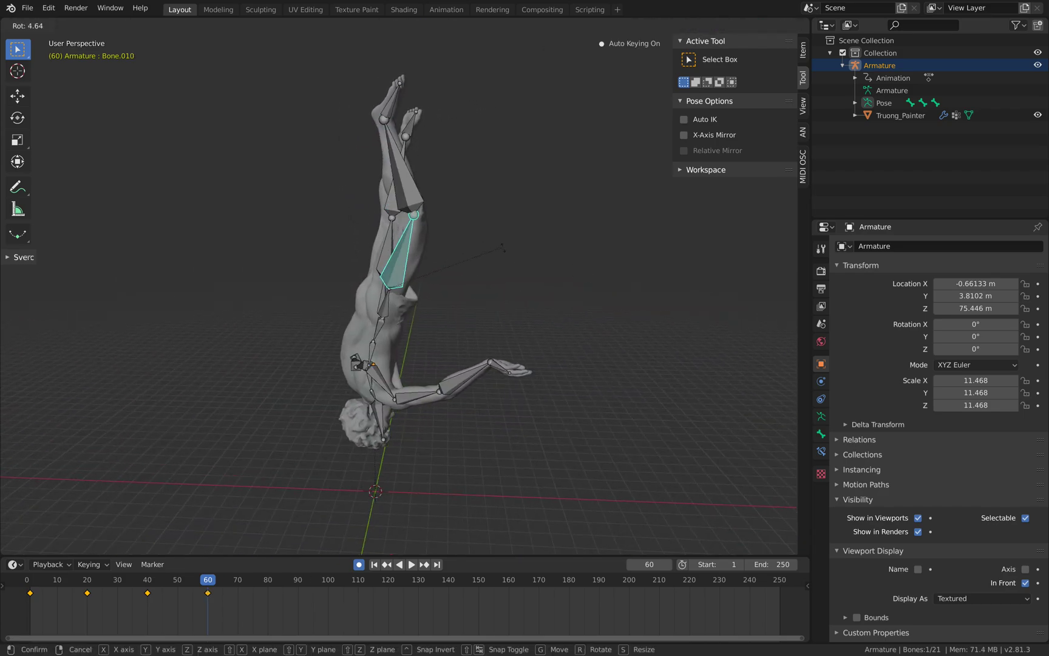
left_click(534, 248)
mouse_move(535, 248)
middle_mouse_down()
mouse_move(487, 257)
mouse_move(535, 244)
middle_mouse_up()
key("r")
key("r")
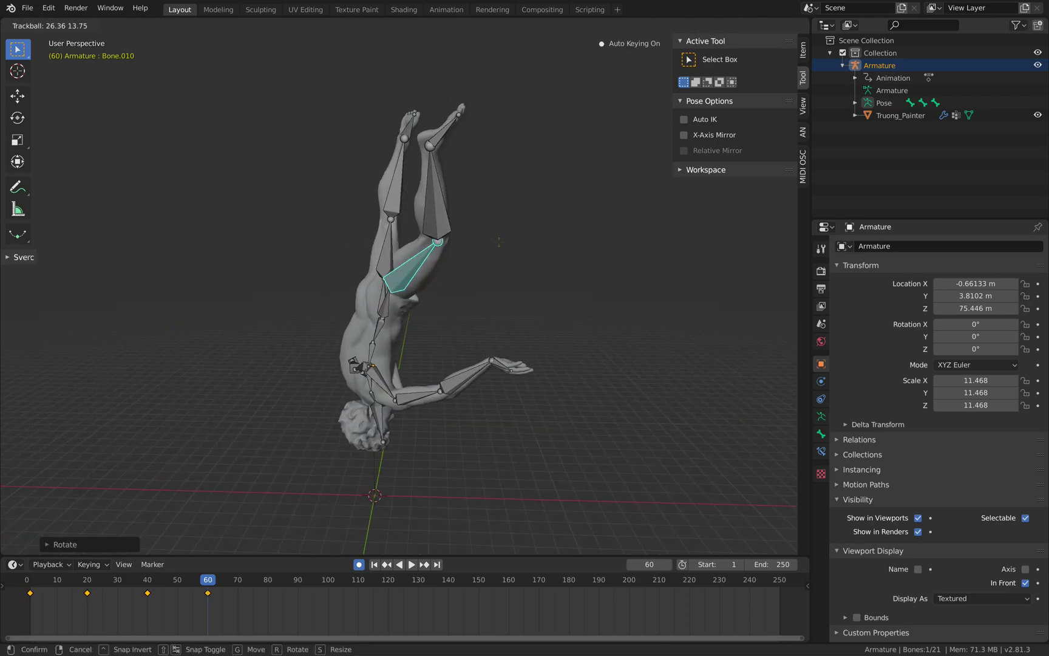
left_click(485, 231)
key("r")
left_click(506, 237)
Rotate the shin bone attached to Bone.010 at the knee.
middle_click_drag(507, 238, 405, 236)
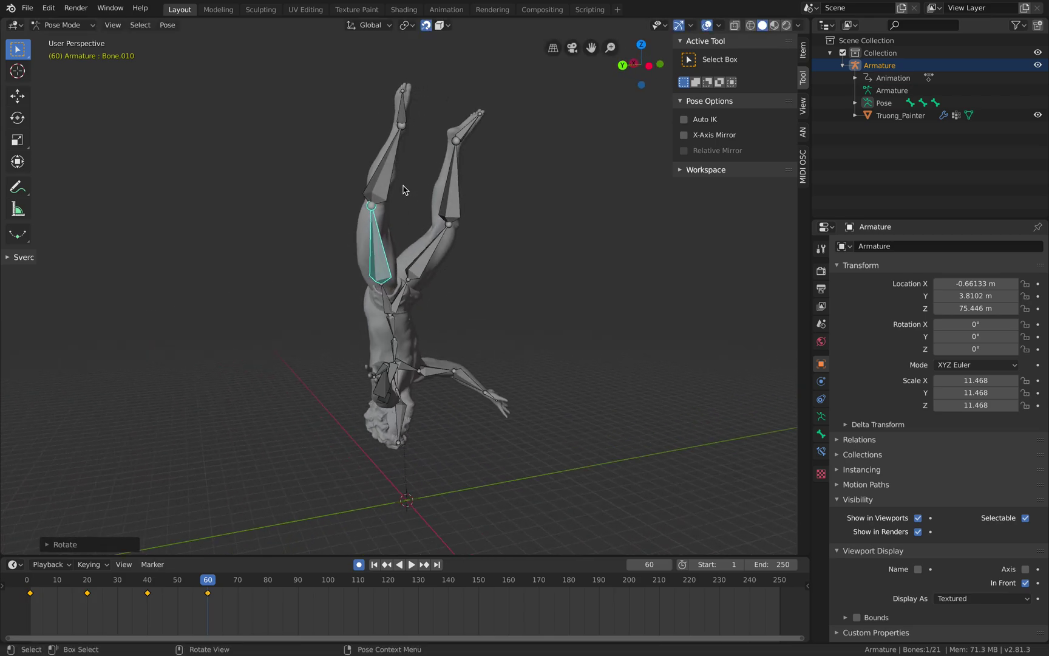
left_click(395, 188)
left_click(389, 179)
key("r")
left_click(485, 246)
Rotate the lower spine bone (Bone) by about 10° at frame 60, and insert a keyframe for all bones.
middle_click_drag(485, 246, 419, 331)
key("r")
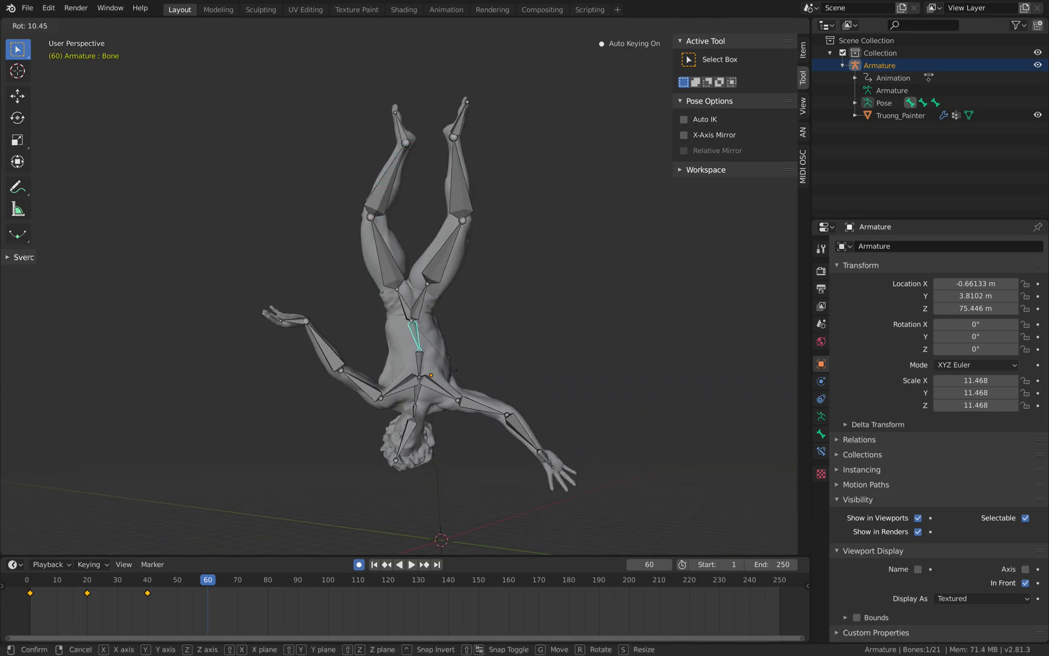
left_click(468, 351)
key("a")
key("i")
left_click(466, 347)
With all bones selected at frame 60, tilt the whole figure with a trackball rotation.
middle_click_drag(446, 345, 474, 345)
mouse_move(208, 580)
left_mouse_down()
mouse_move(168, 582)
mouse_move(63, 557)
mouse_move(208, 580)
left_mouse_up()
key("r")
key("r")
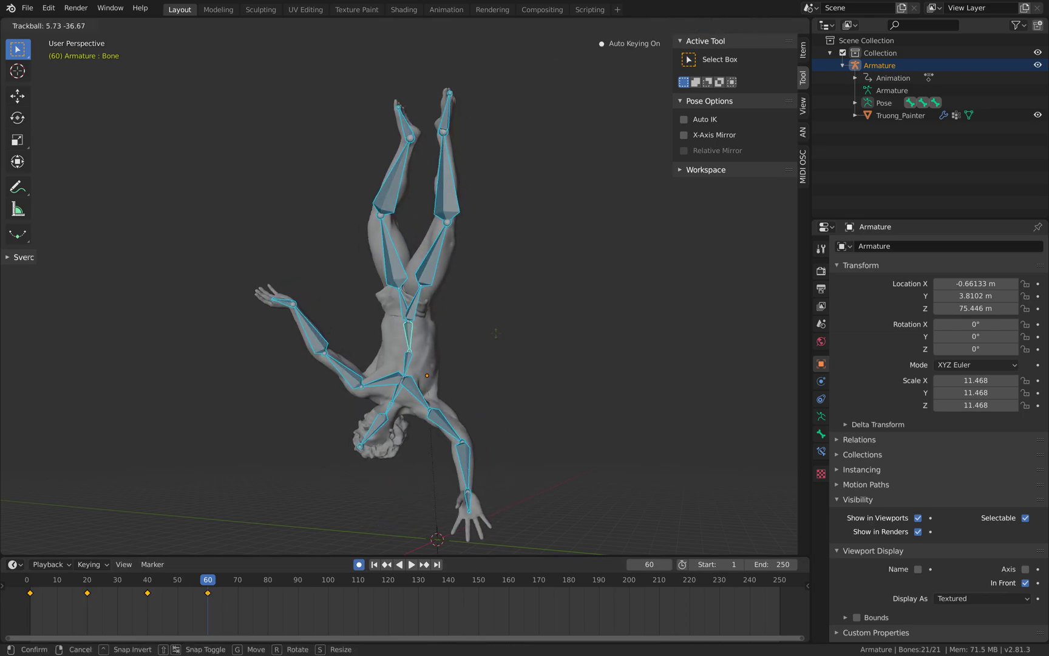
left_click(495, 329)
Trackball-rotate the thigh bone (Bone.006) outward, and keyframe all bones at frame 60.
left_click(444, 247)
middle_click_drag(461, 256, 499, 263)
key("r")
key("r")
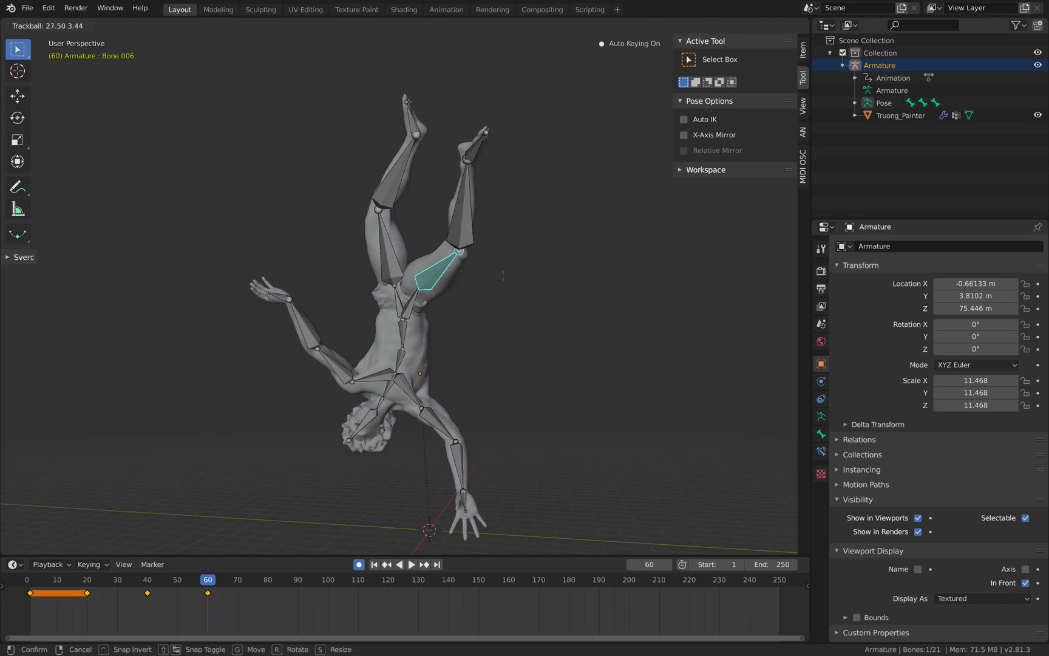
left_click(509, 277)
key("a")
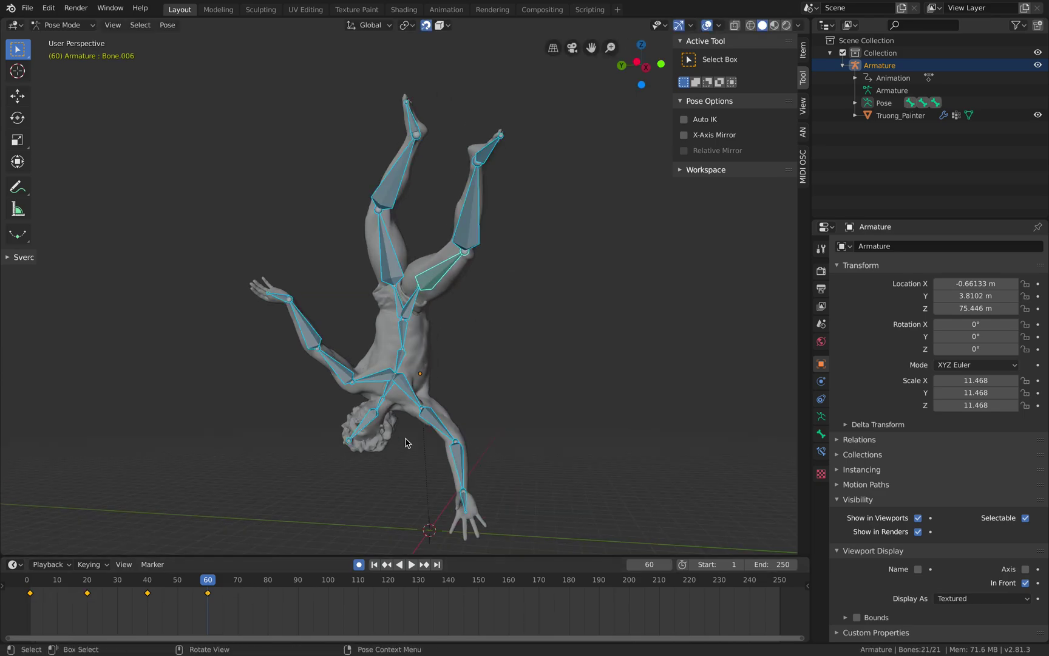
key("i")
left_click(405, 440)
At frame 80, turn the whole armature with a trackball rotation of all bones.
left_click_drag(172, 578, 247, 556)
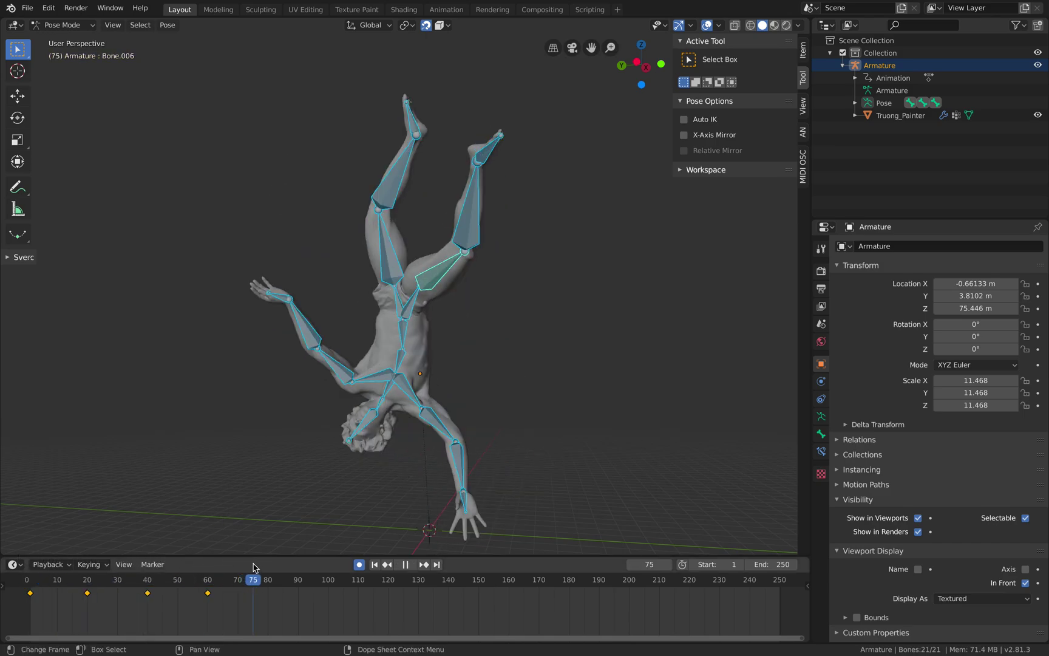
middle_click_drag(422, 385, 418, 378)
scroll(418, 377, "down", 1)
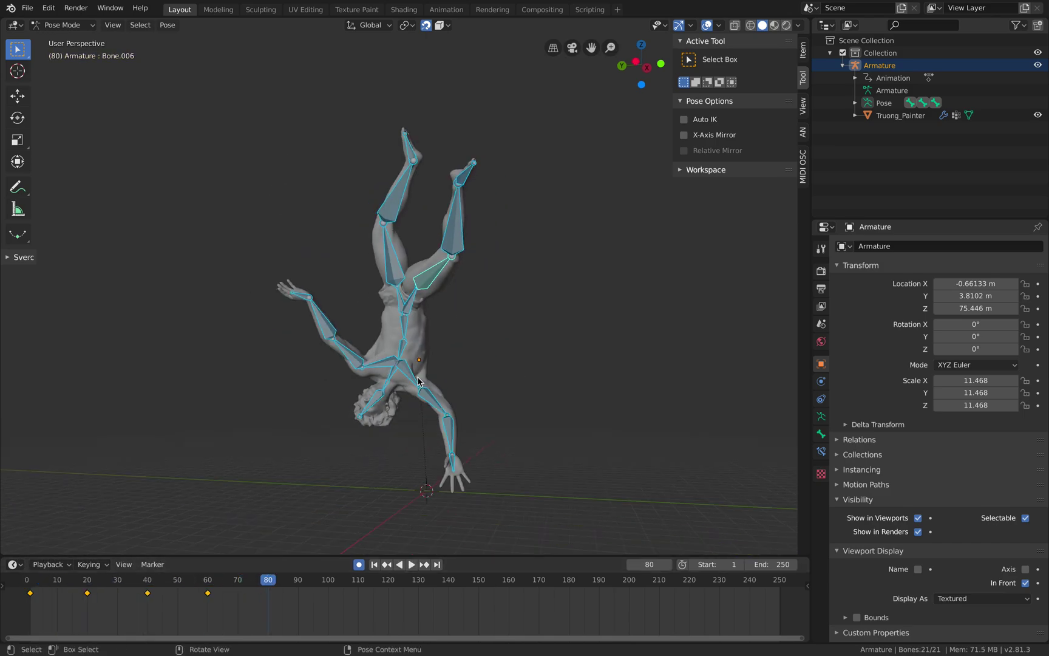
key("r")
key("r")
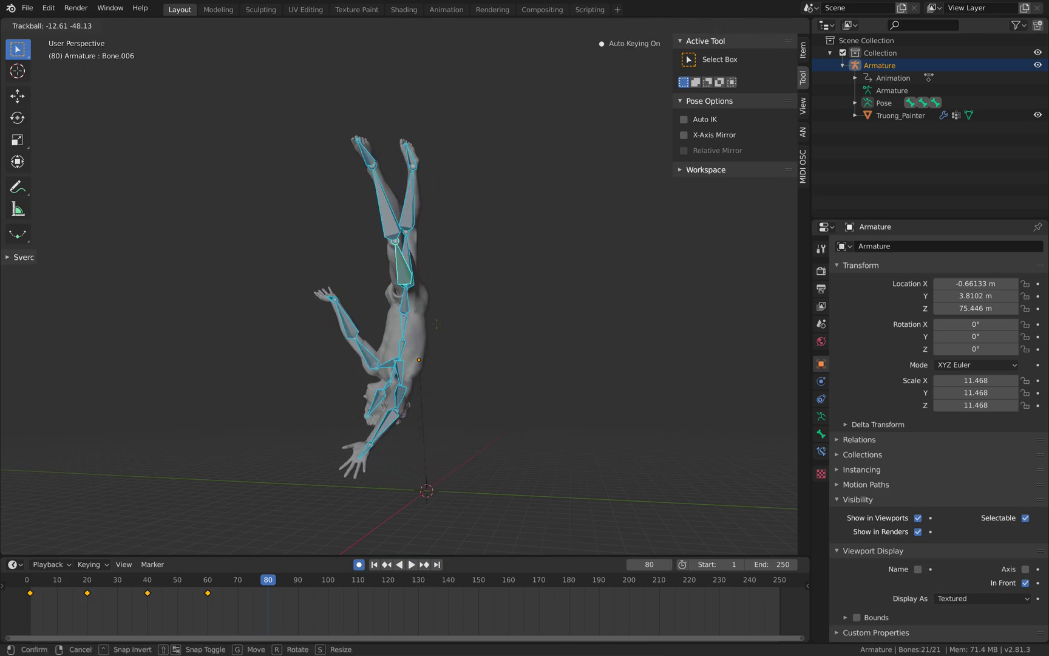
left_click(430, 322)
Rotate the shin bone (Bone.007), and swing its thigh bone with a trackball rotation to bend that leg.
left_click(385, 242)
key("r")
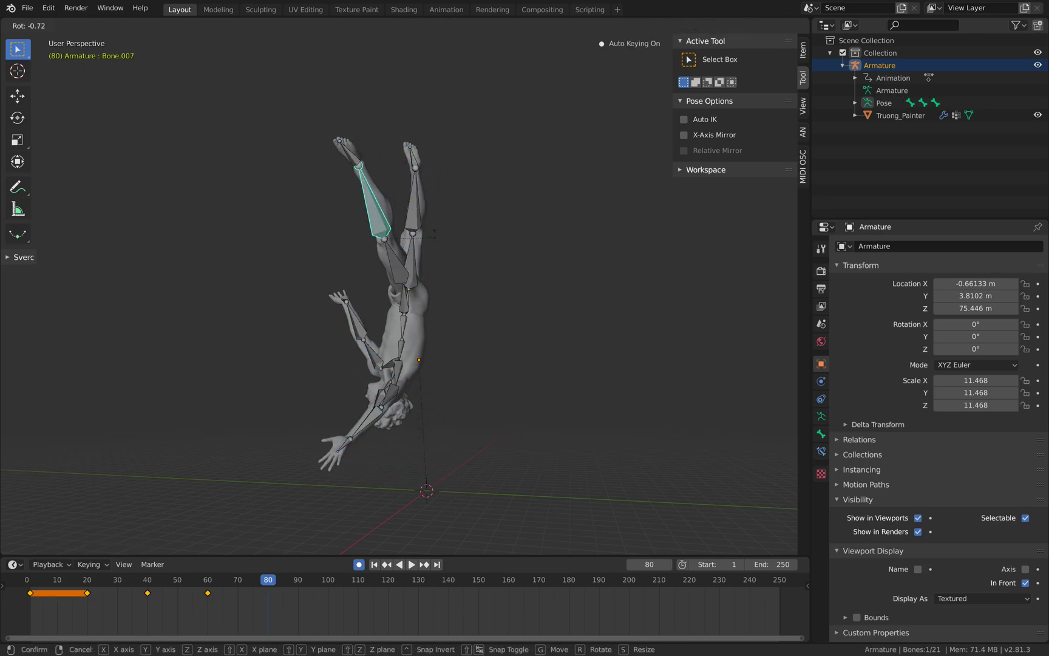
left_click(406, 272)
key("r")
key("r")
left_click(388, 267)
Rotate the other leg's shin bone (Bone.011) and thigh bone (Bone.010) to swing the leg away from the body.
left_click(417, 219)
key("r")
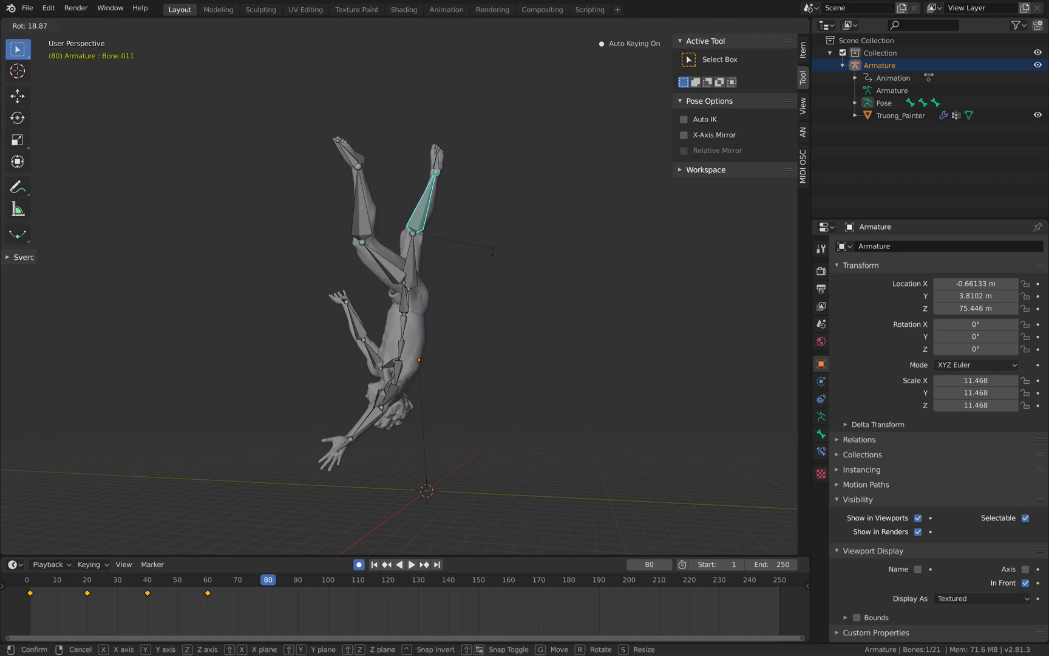
left_click(484, 255)
left_click(417, 256)
key("r")
left_click(496, 285)
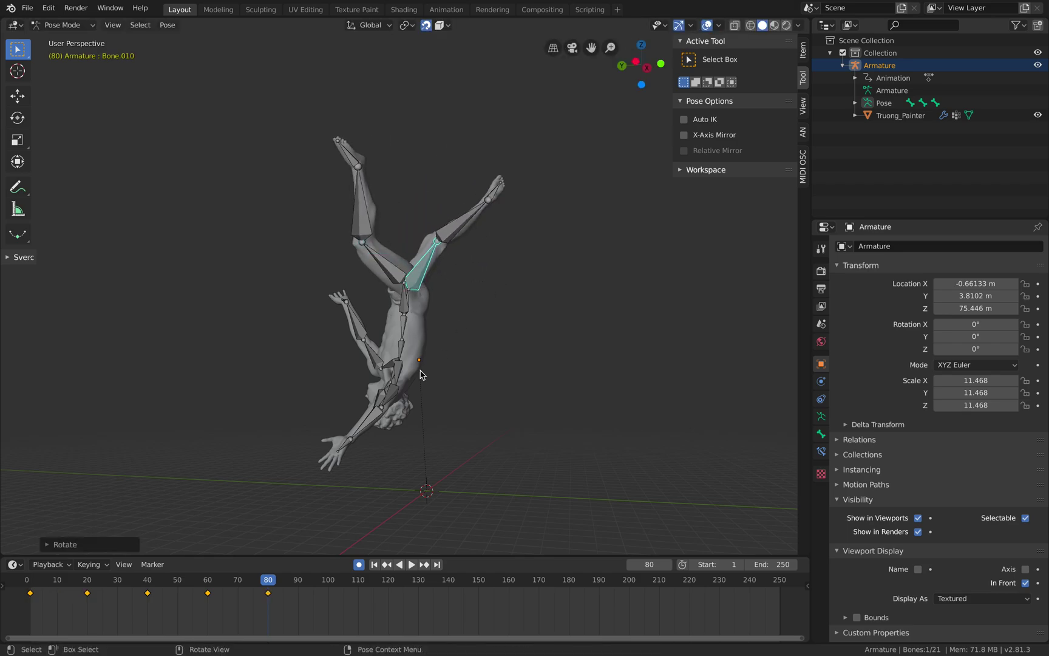
Rotate the upper spine bone (Bone.001) to bend the torso at frame 80.
left_click(436, 354)
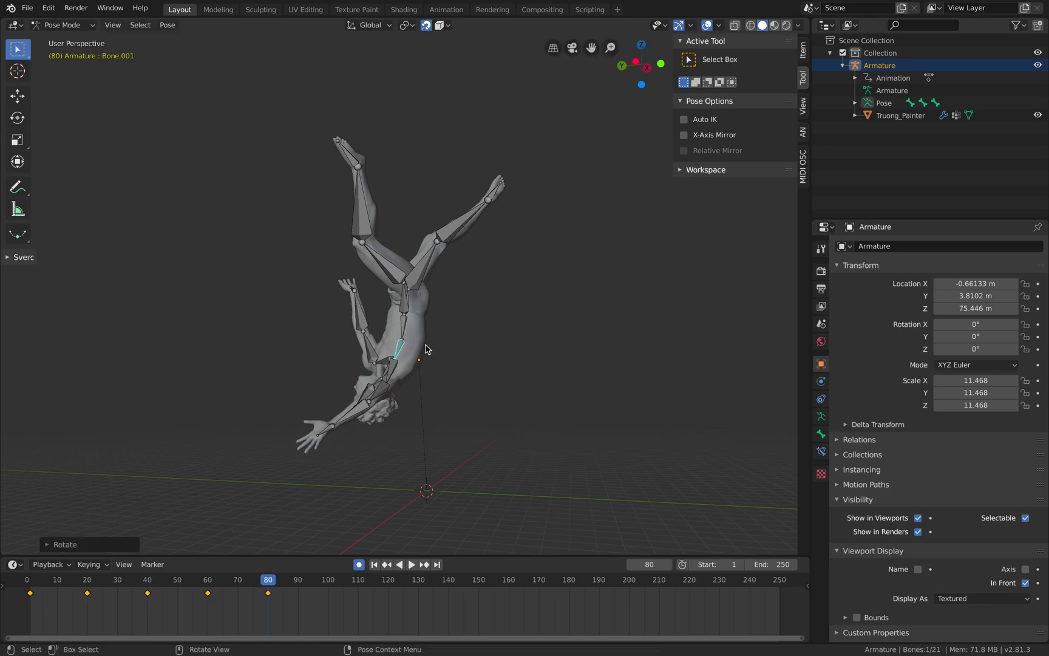
key("r")
left_click(453, 328)
Rotate the raised arm's forearm bone (Bone.019) and upper arm bone (Bone.018).
key("r")
left_click(418, 299)
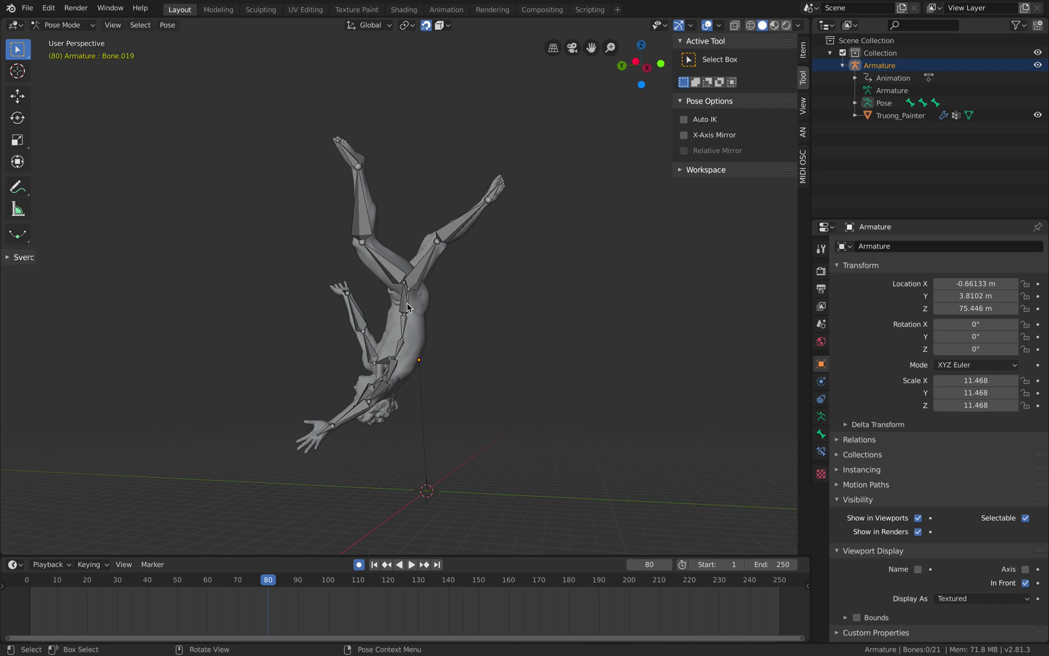
key("r")
left_click(434, 298)
left_click(372, 347)
key("r")
left_click(460, 314)
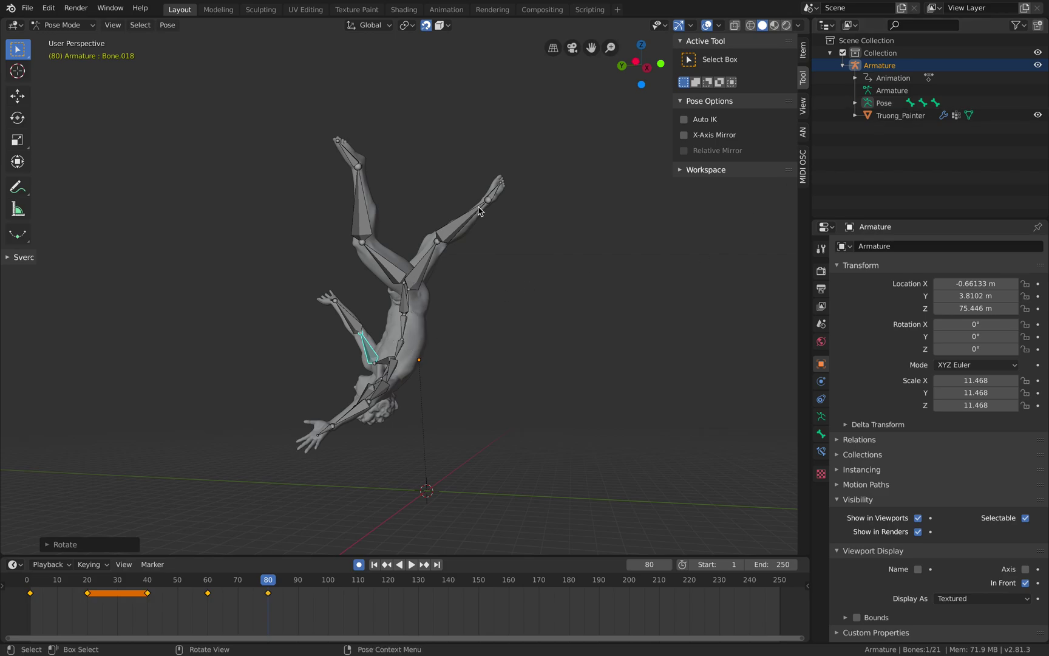
Orbit in closer on the posed figure and save the file.
middle_click_drag(478, 211, 546, 257)
scroll(522, 276, "up", 2)
middle_click_drag(473, 299, 506, 312)
key("ctrl+s")
Try moving the two hip bones (Bone.009 and Bone.005) away from the end of the spine.
scroll(498, 301, "up", 2)
left_click(436, 306)
middle_click_drag(436, 306, 452, 315)
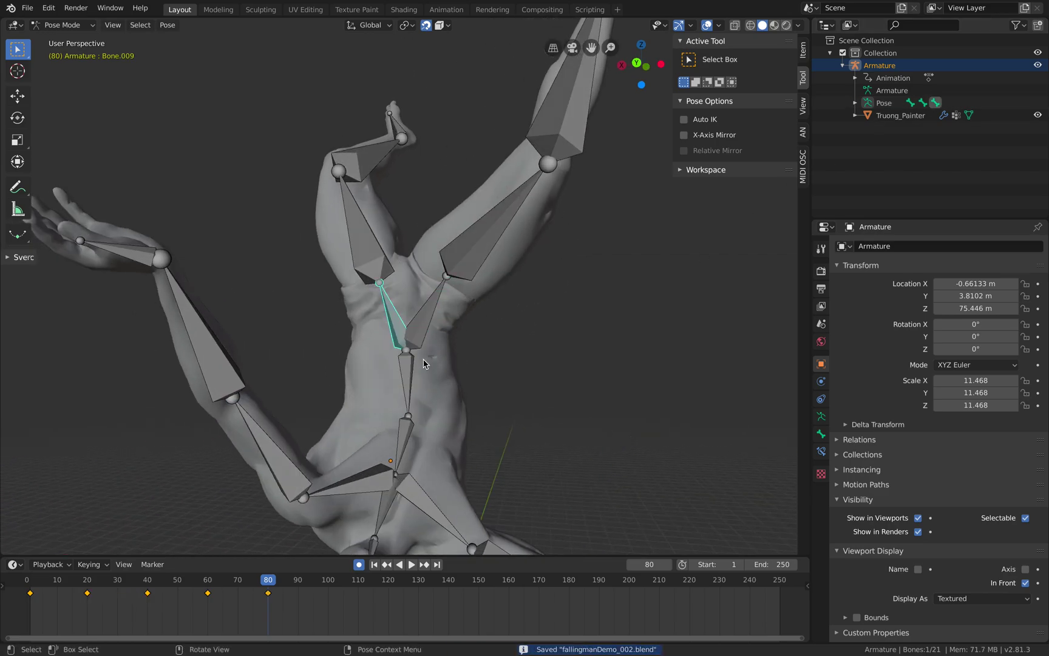
key("g")
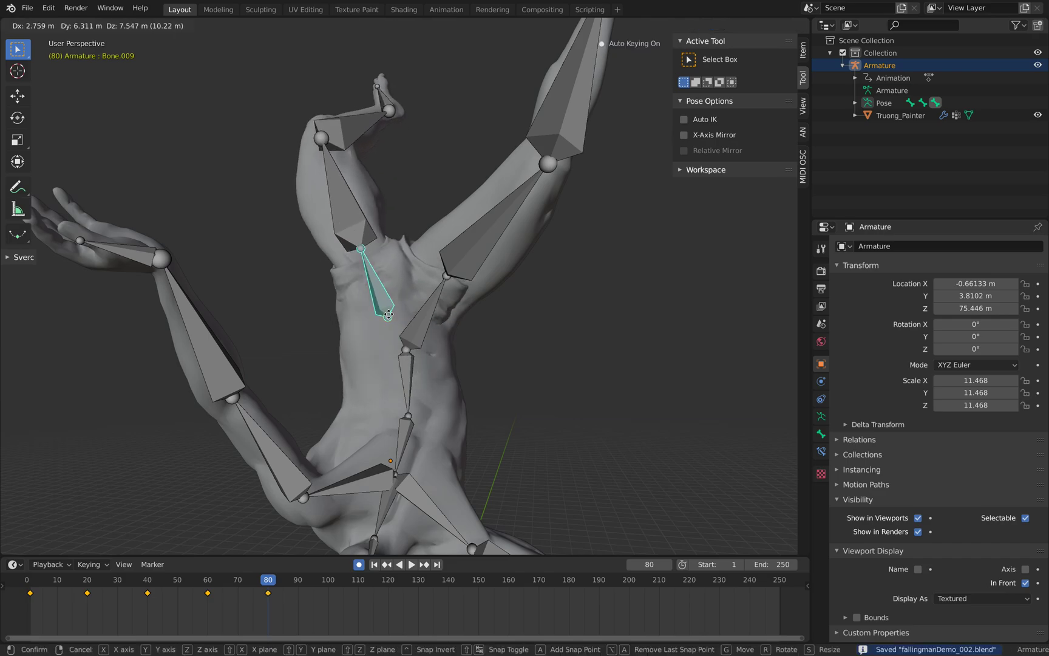
right_click(388, 315)
middle_click_drag(402, 322, 417, 313)
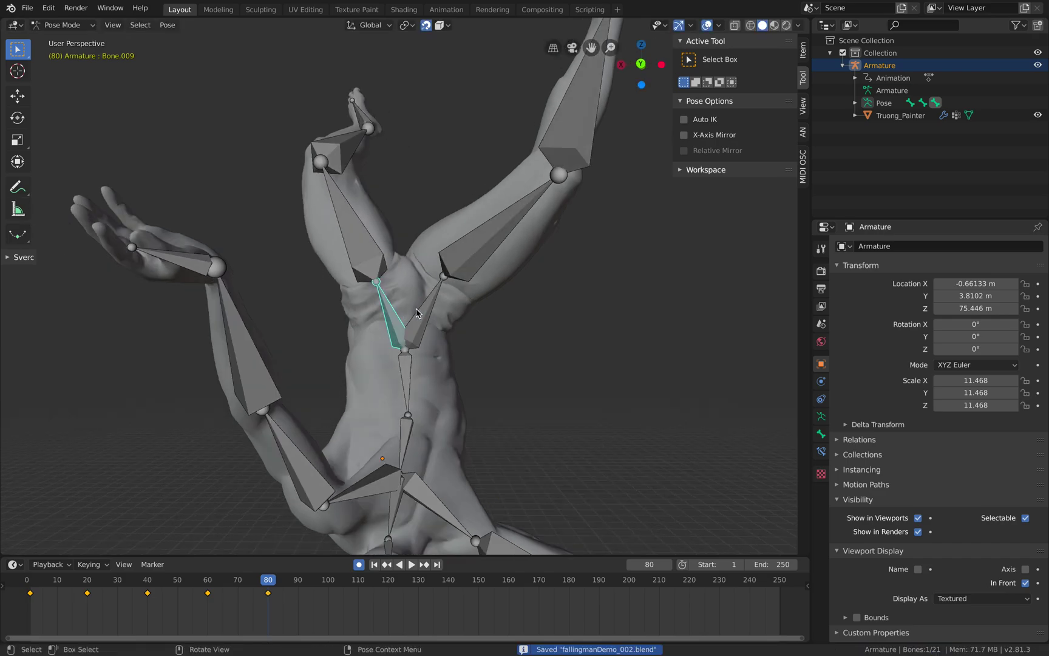
scroll(416, 313, "up", 2)
left_click(431, 318)
key("g")
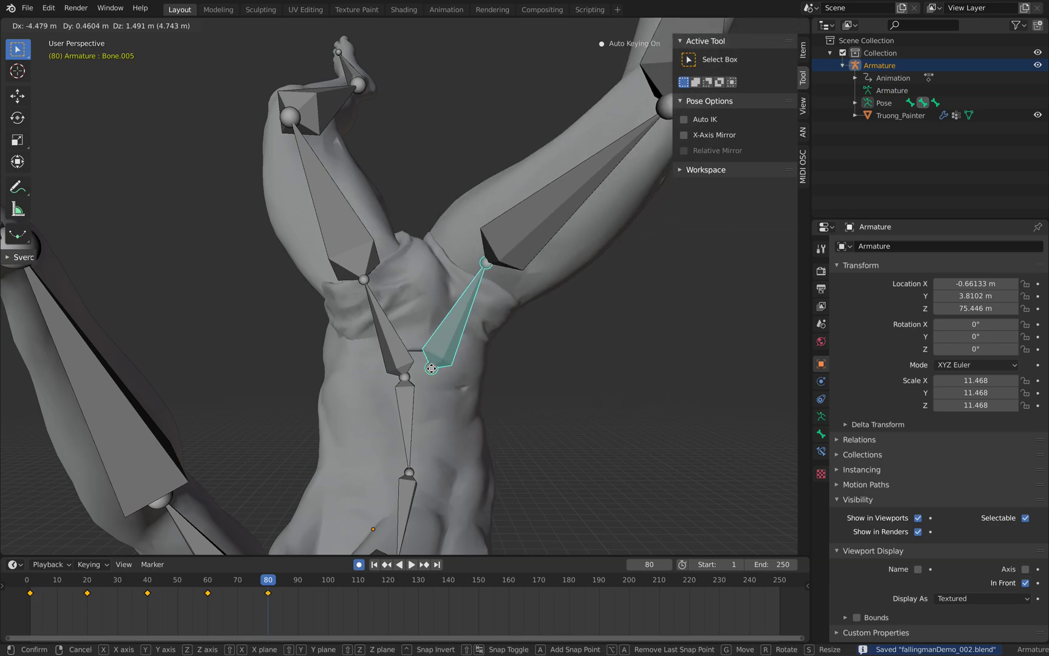
right_click(430, 374)
With the animation at frame 23, switch the viewport shading to MatCap lighting and enable Cavity.
scroll(438, 382, "down", 4)
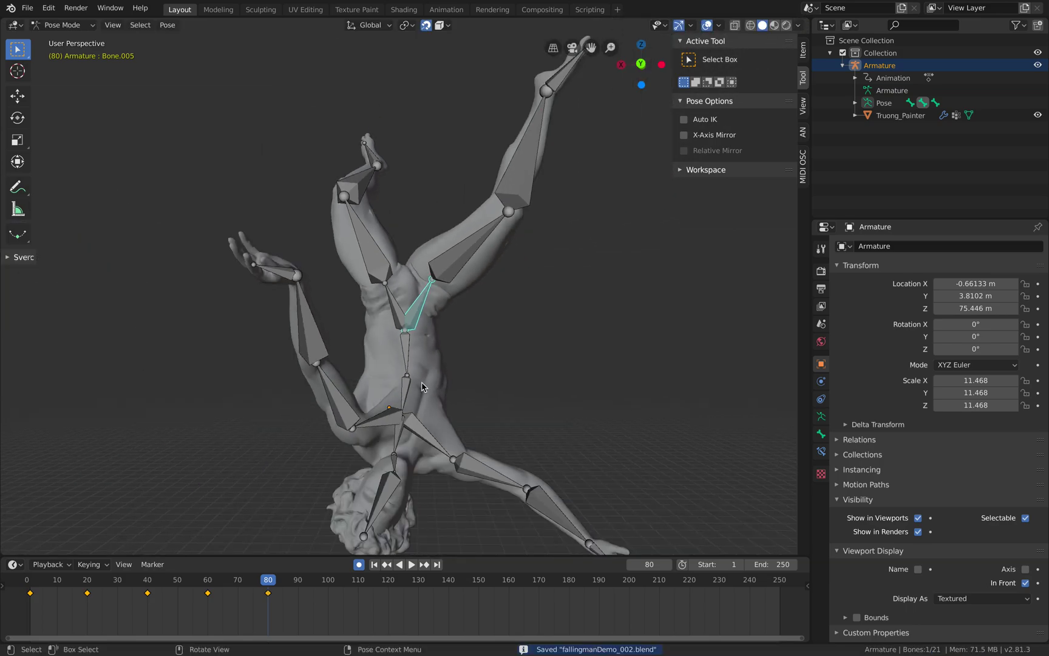
middle_click_drag(422, 381, 396, 334)
left_click_drag(268, 579, 96, 551)
middle_click_drag(327, 364, 394, 371)
scroll(397, 339, "up", 3)
middle_click_drag(397, 316, 414, 308)
left_click(798, 25)
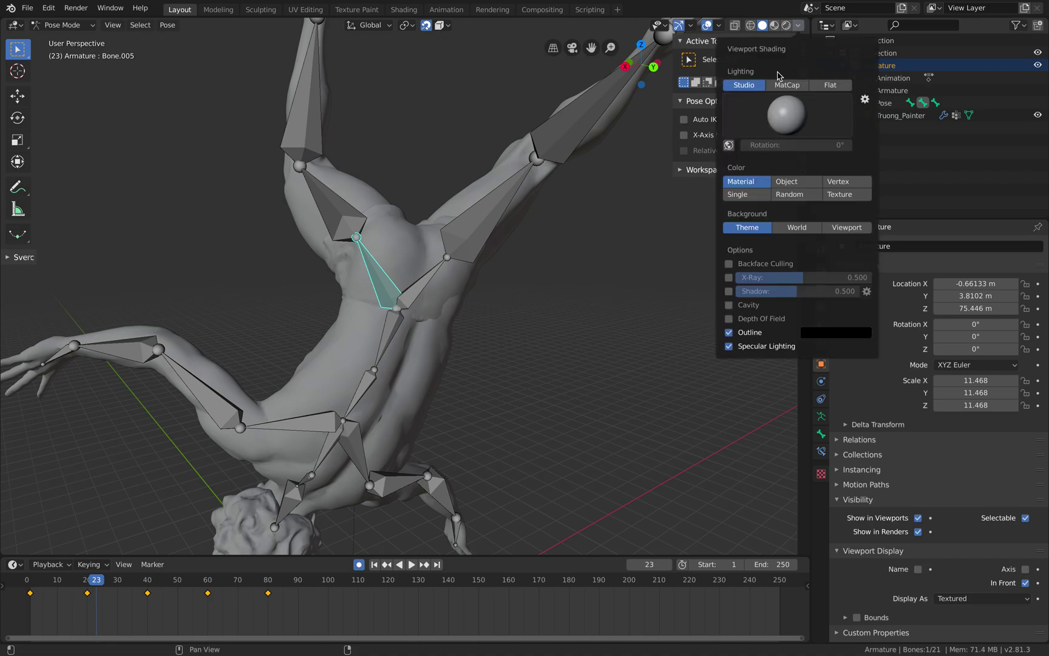
left_click(787, 84)
left_click(729, 291)
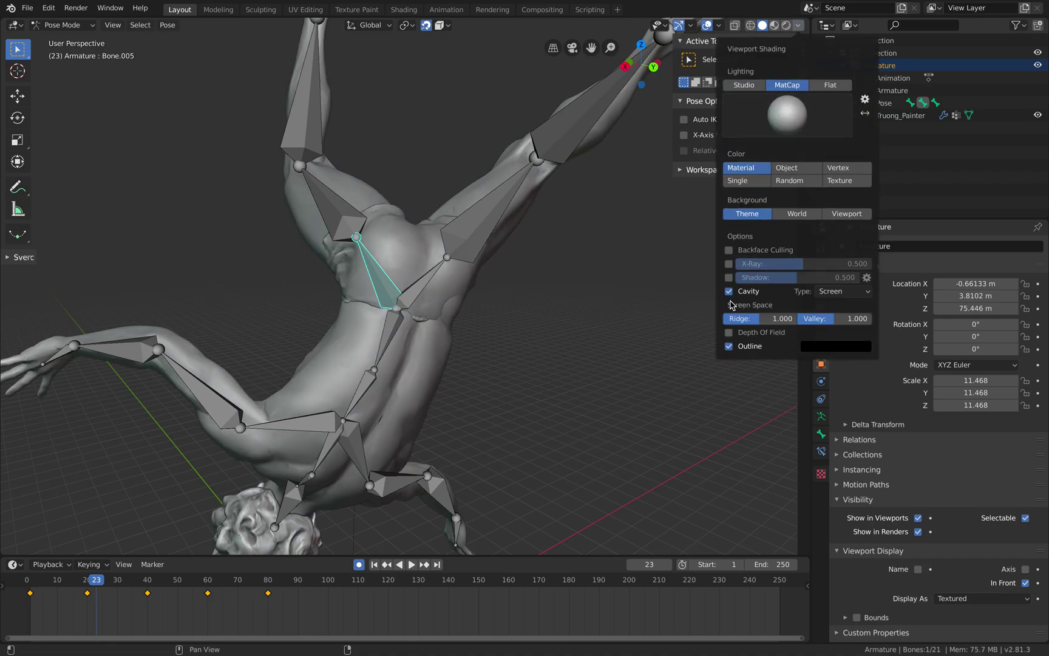
Play and scrub through the animation while orbiting the figure to examine how the mesh deforms.
scroll(562, 315, "down", 1)
middle_click_drag(562, 315, 548, 282, "shift")
mouse_move(549, 283)
middle_mouse_down()
mouse_move(498, 269)
mouse_move(458, 296)
middle_mouse_up()
left_click(497, 271)
key("space")
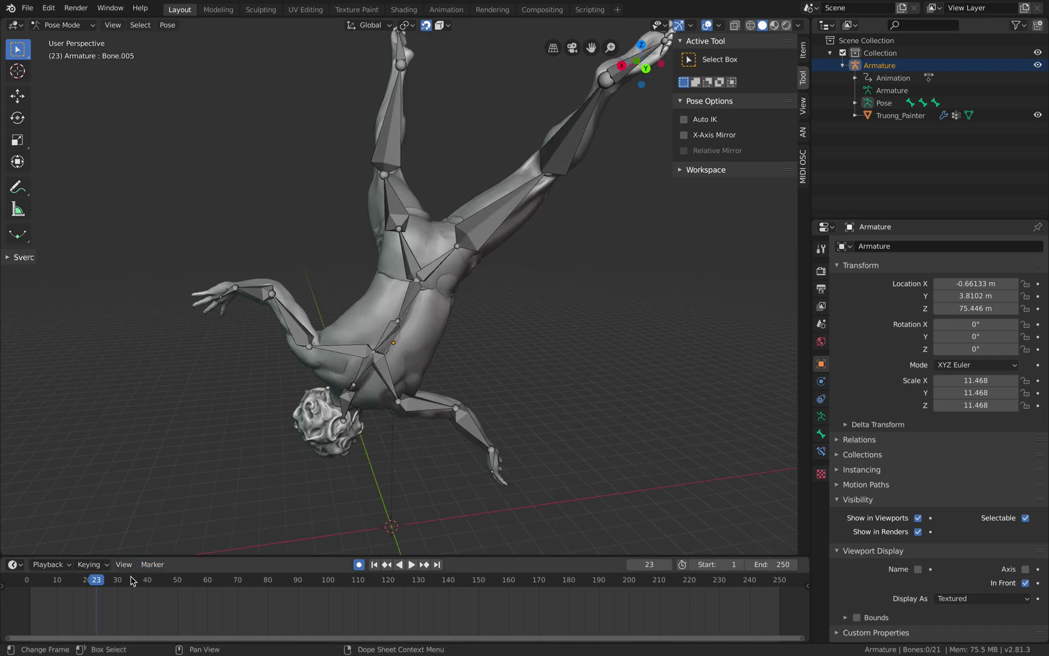
left_click_drag(59, 553, 111, 535)
middle_click_drag(280, 317, 413, 295)
left_click(411, 213)
middle_click_drag(412, 214, 371, 275)
middle_click_drag(439, 280, 248, 551)
key("space")
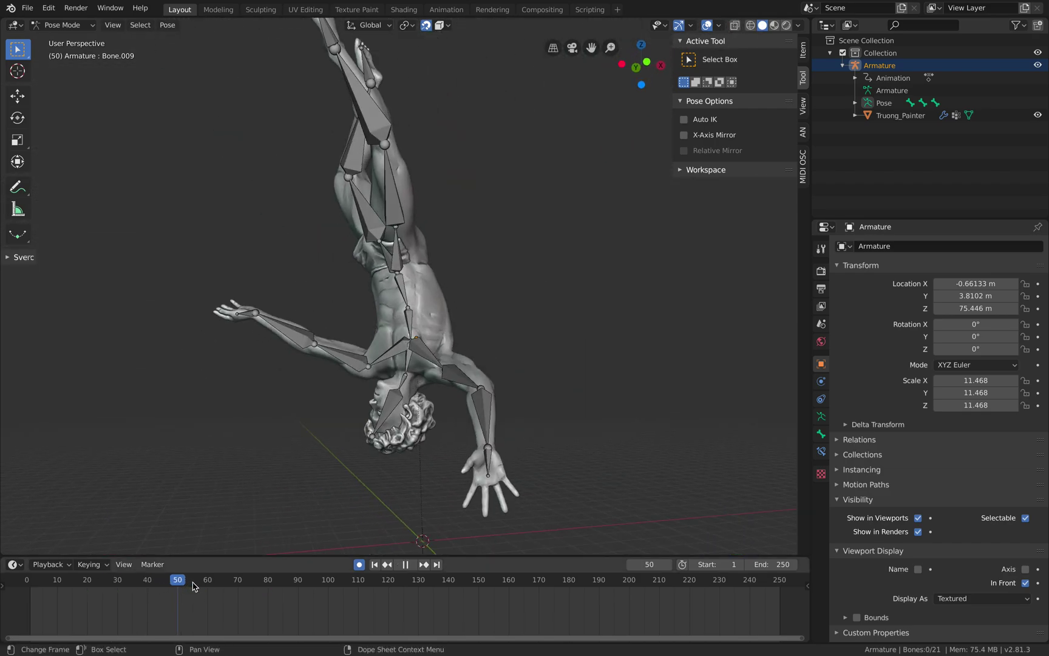
key("space")
Examine the pose at frame 72 from several sides, scrub on to frame 113 and save the file.
left_click_drag(311, 586, 244, 577)
middle_click_drag(359, 300, 417, 306)
middle_click_drag(406, 267, 309, 270)
scroll(405, 291, "up", 2)
middle_click_drag(369, 233, 431, 205)
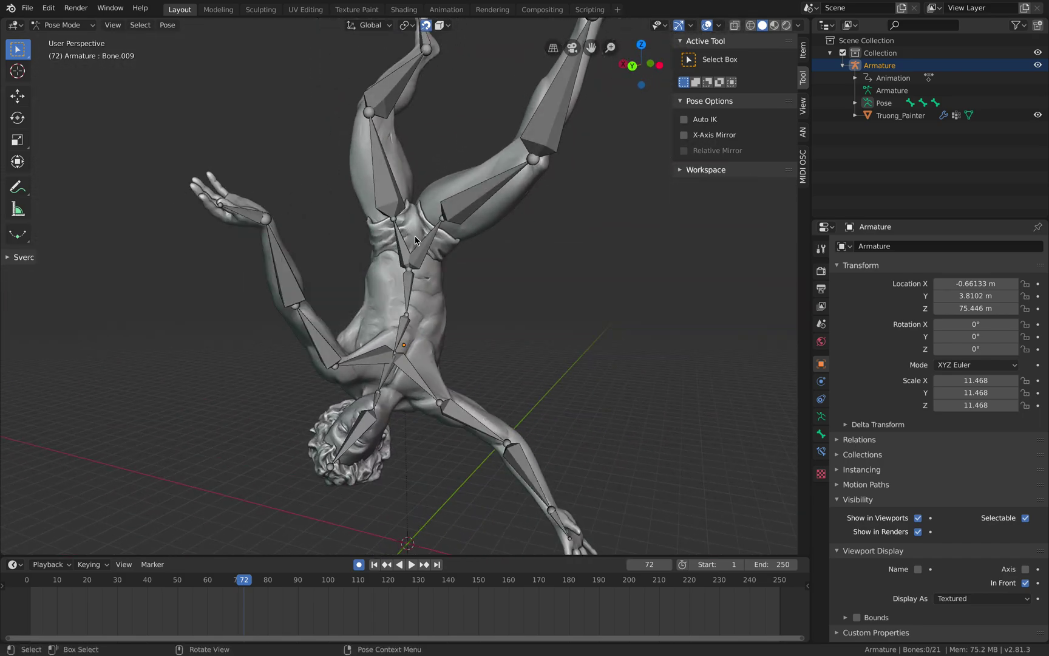
scroll(429, 210, "down", 2)
left_click_drag(246, 579, 367, 563)
mouse_move(635, 242)
middle_mouse_down()
mouse_move(653, 267)
mouse_move(640, 250)
middle_mouse_up()
key("ctrl+s")
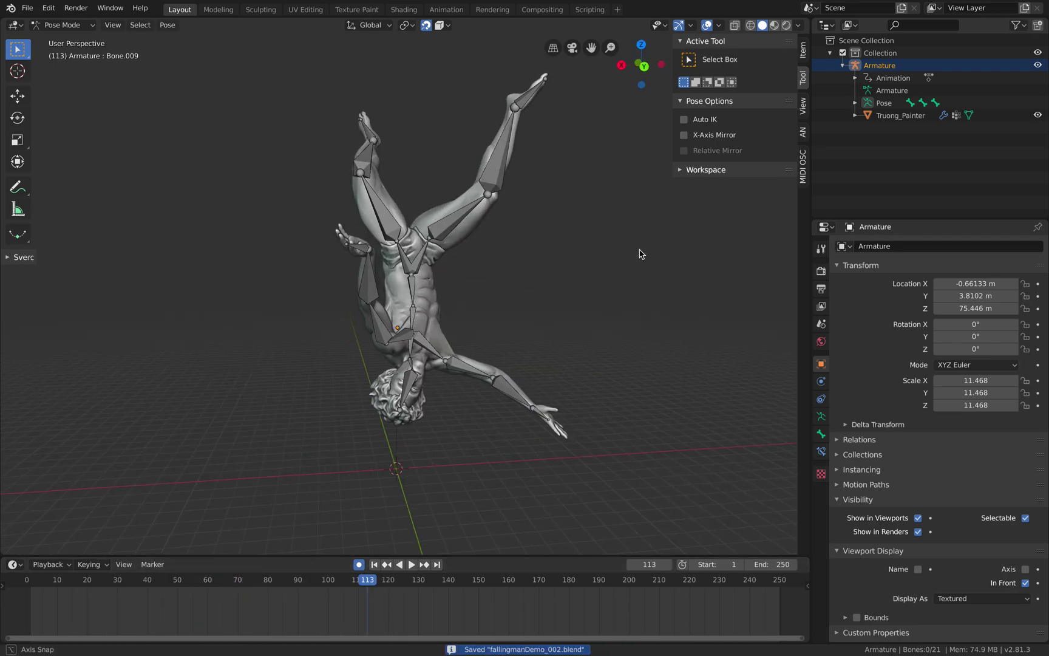
Review the keyed animation, go to frame 100 and rotate the thigh bone (Bone.006) with plain and trackball rotations.
left_click_drag(331, 581, 57, 575)
middle_click_drag(567, 335, 552, 335)
middle_click_drag(596, 259, 592, 226, "shift")
left_click(328, 584)
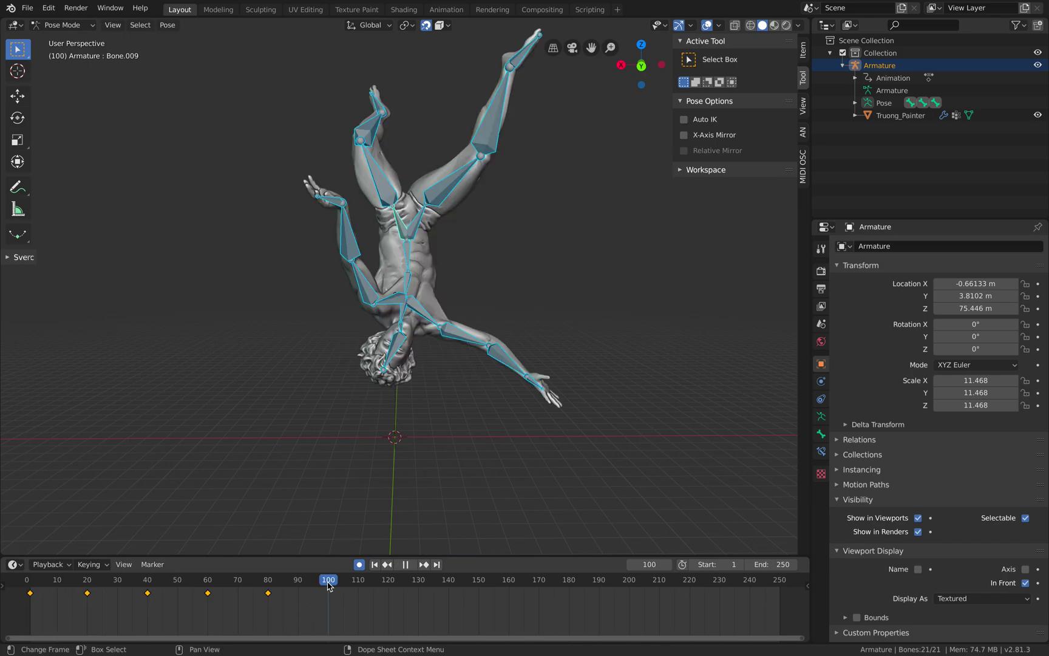
left_click_drag(267, 585, 324, 590)
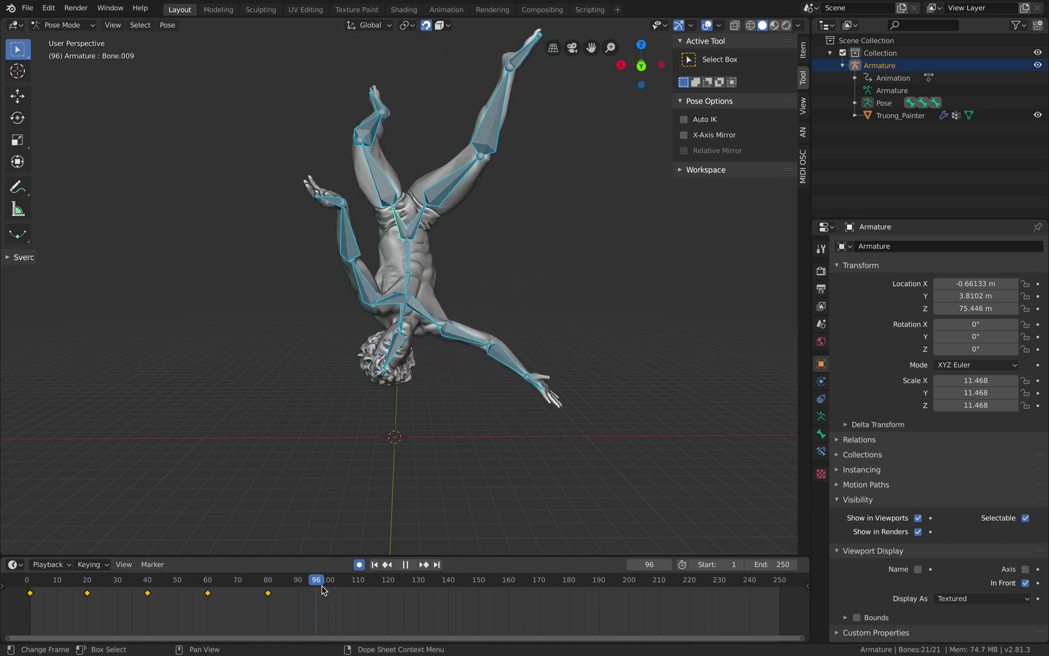
middle_click_drag(443, 241, 418, 264)
left_click(415, 229)
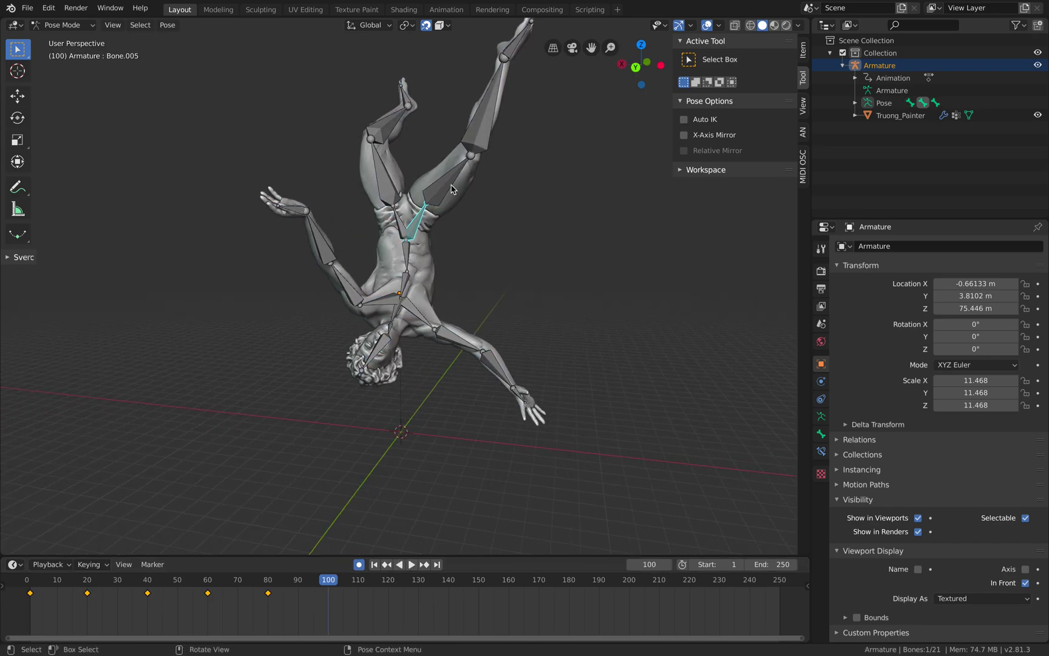
key("r")
left_click(484, 223)
key("r")
key("r")
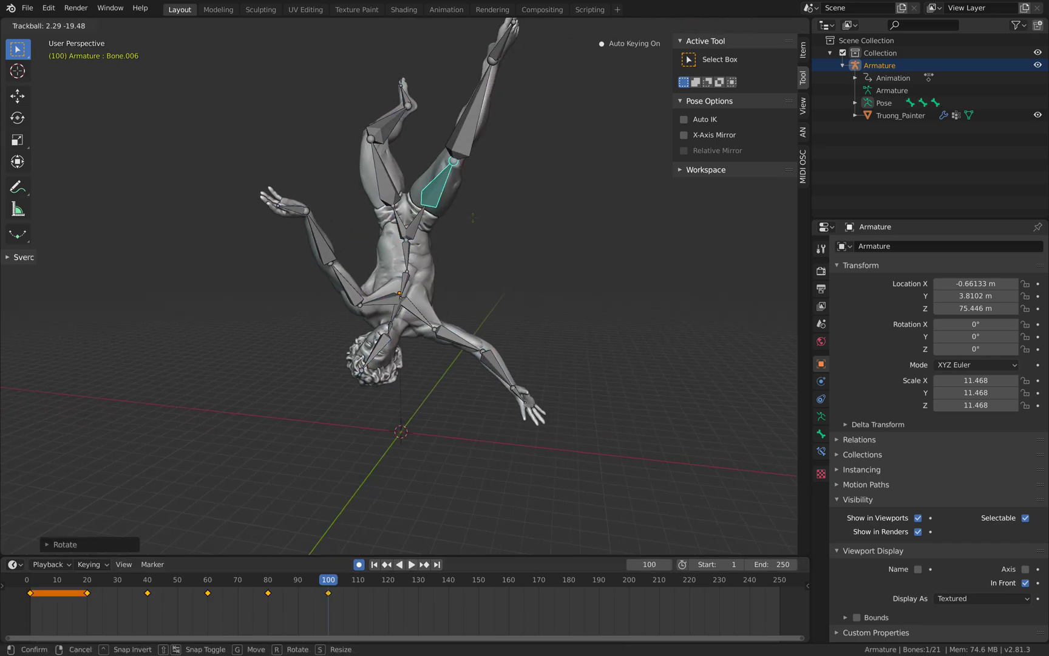
left_click(473, 222)
Bend the knee at frame 100 by trackball-rotating the shin bone (Bone.007).
left_click(470, 160)
key("r")
key("r")
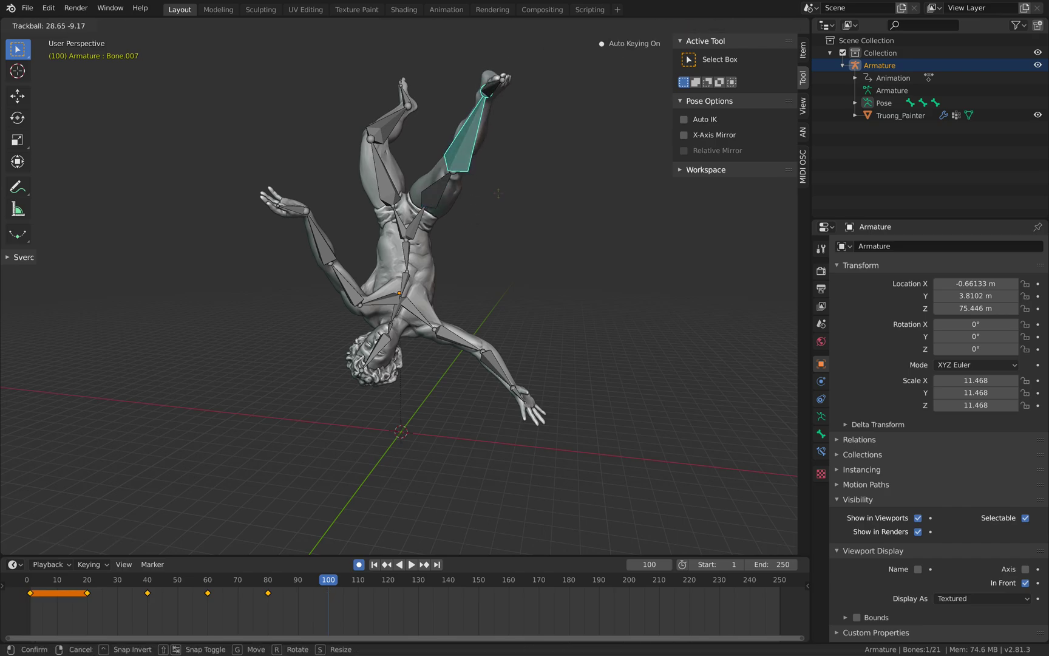
left_click(498, 195)
Rotate the upper arm bone and forearm bone (Bone.015) of the lower arm so the hand points down.
left_click(435, 332)
left_click(461, 340)
key("r")
left_click(527, 390)
left_click(483, 392)
key("r")
left_click(466, 398)
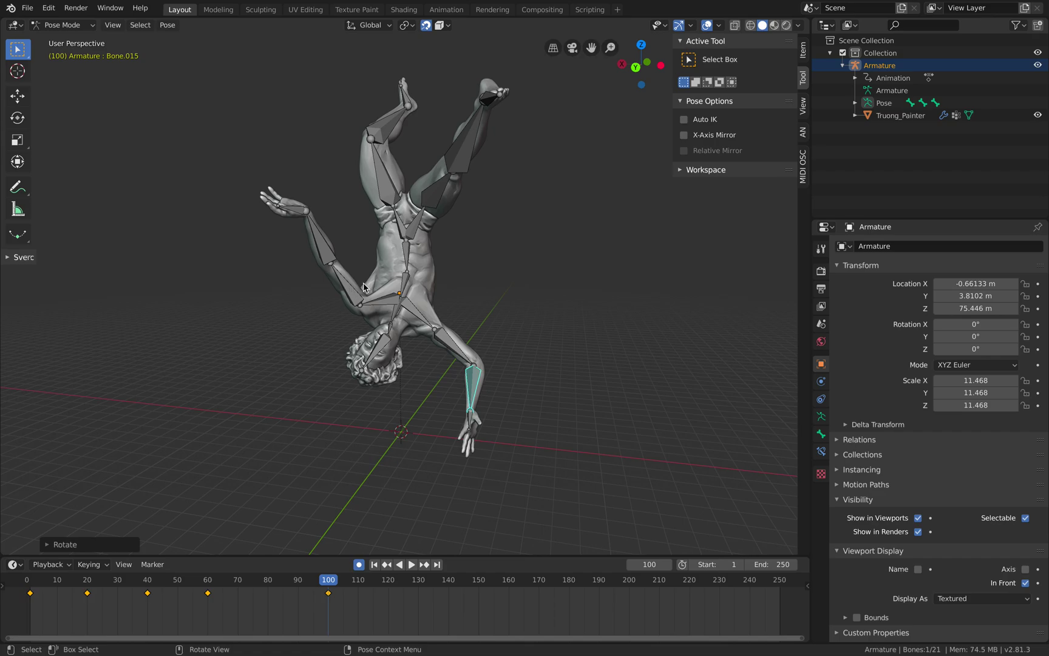
Rotate the raised arm's forearm bone (Bone.019) toward the body.
left_click(354, 289)
key("r")
left_click(394, 262)
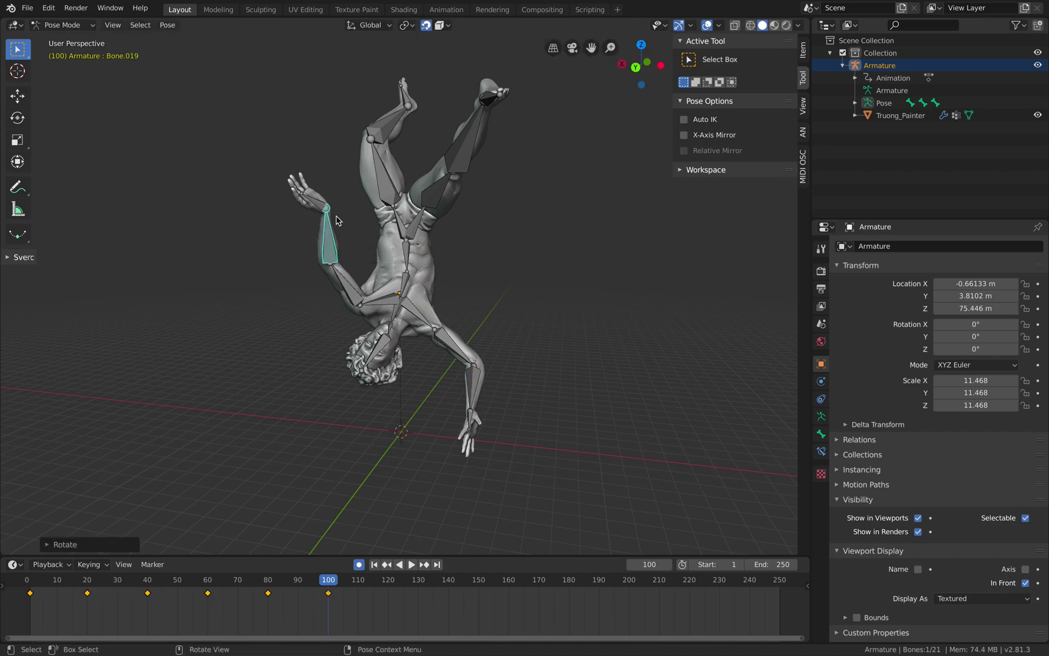
Reorient the raised hand bone (Bone.020) with plain and trackball rotations.
left_click(315, 204)
key("r")
left_click(438, 248)
key("r")
left_click(422, 246)
key("r")
key("r")
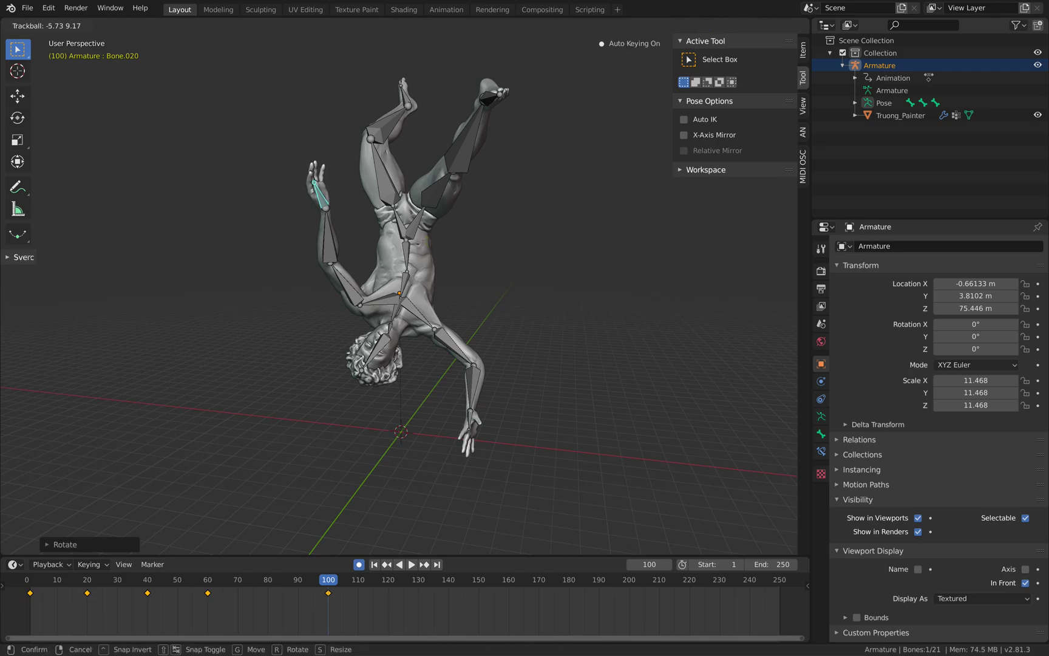
left_click(409, 254)
Deselect all bones and save the file.
middle_click_drag(414, 236, 465, 265)
left_click(427, 234)
key("a")
key("a")
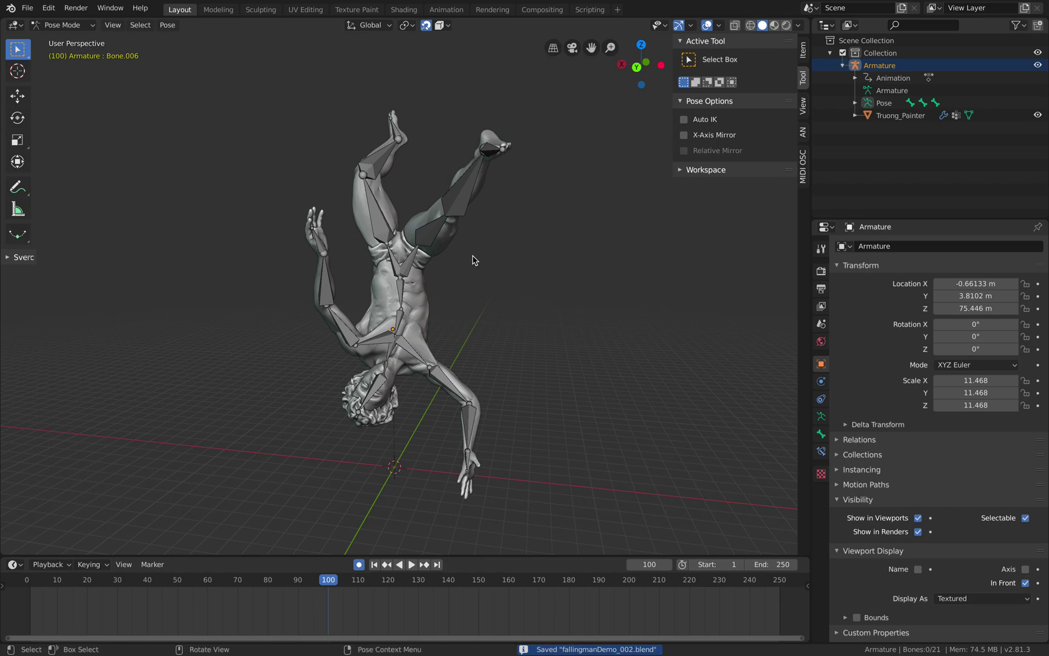
Set the scene's render engine to Workbench.
left_click(719, 26)
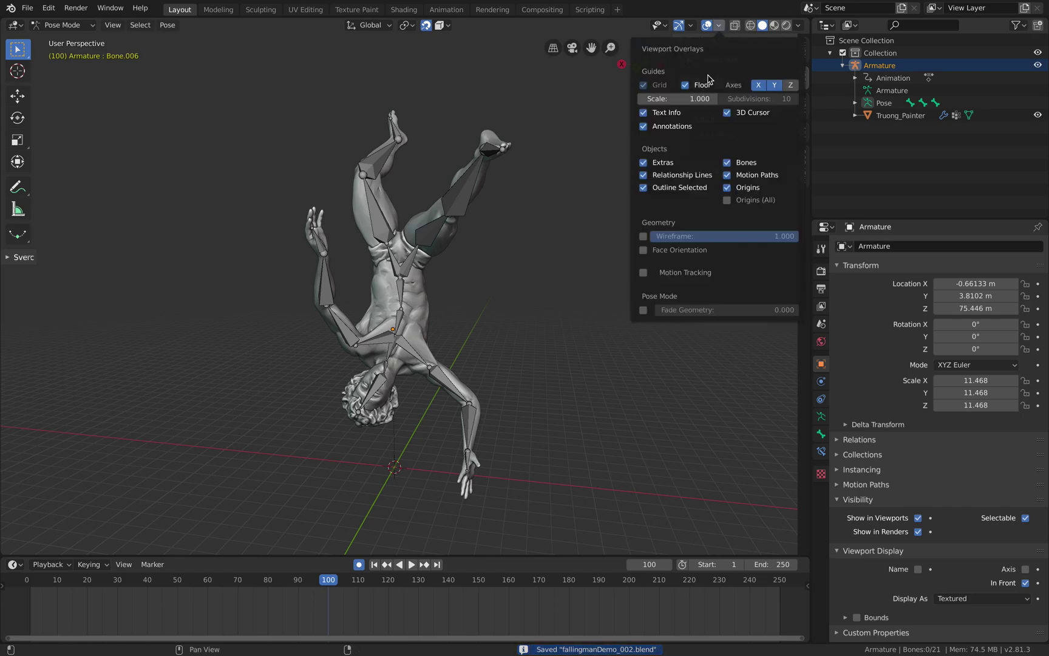
left_click(820, 271)
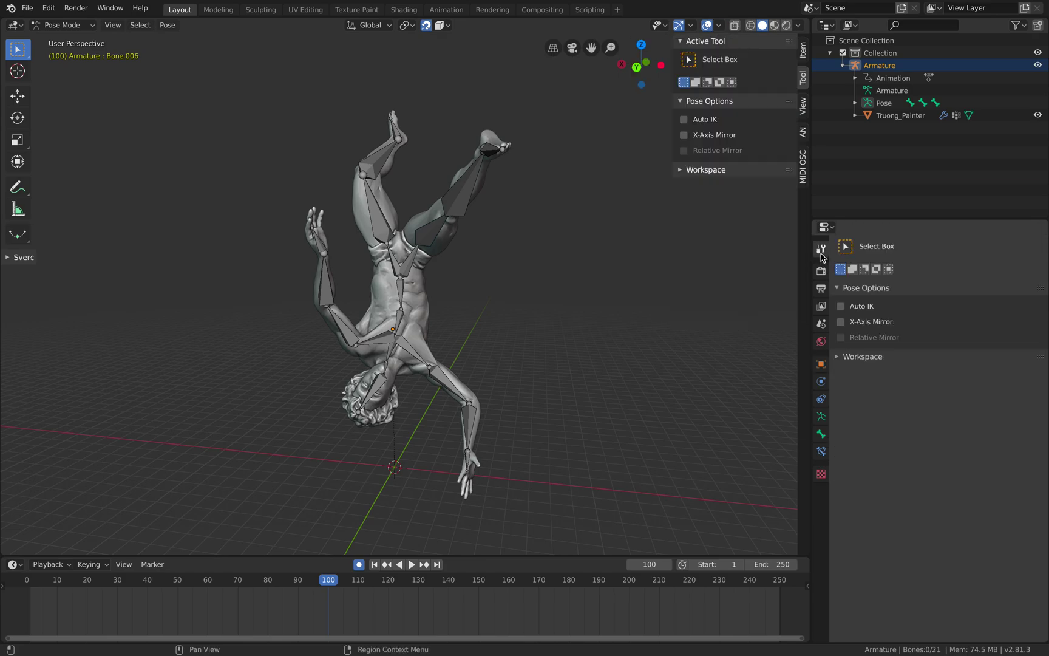
left_click(965, 246)
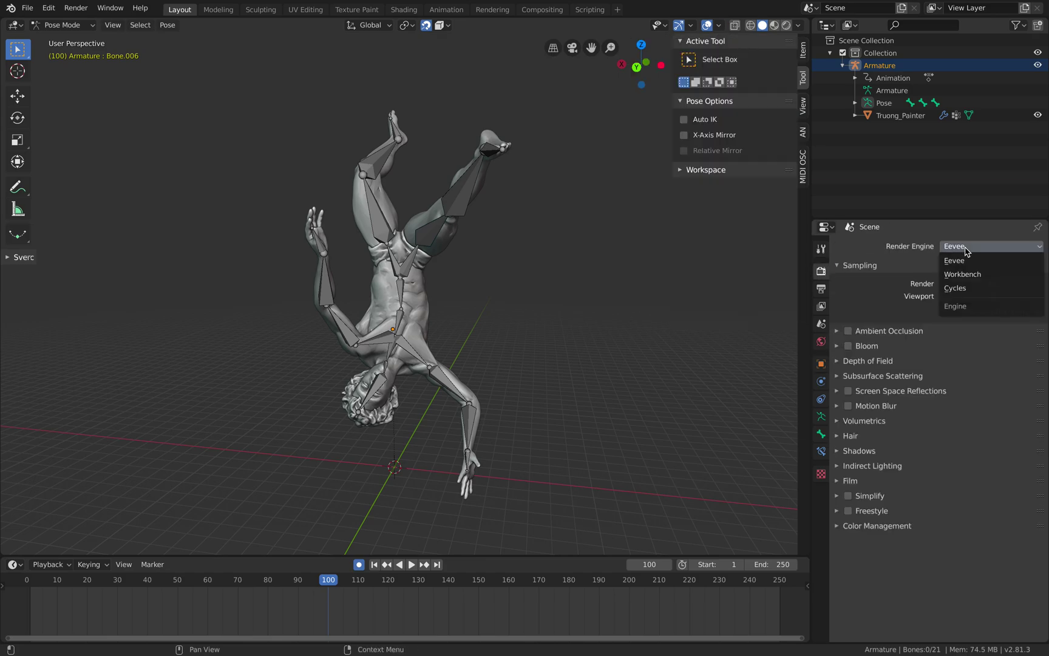
left_click(970, 277)
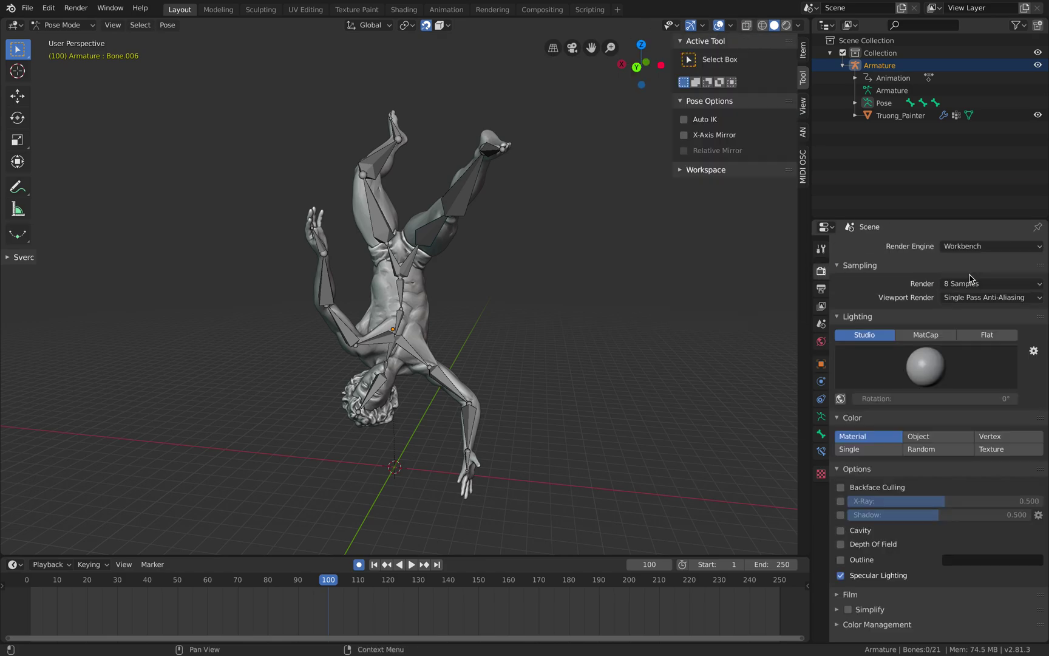
Switch the viewport to rendered shading and set the Workbench lighting to MatCap.
left_click(930, 337)
left_click(881, 336)
left_click(923, 335)
left_click(878, 336)
left_click(786, 25)
left_click(926, 335)
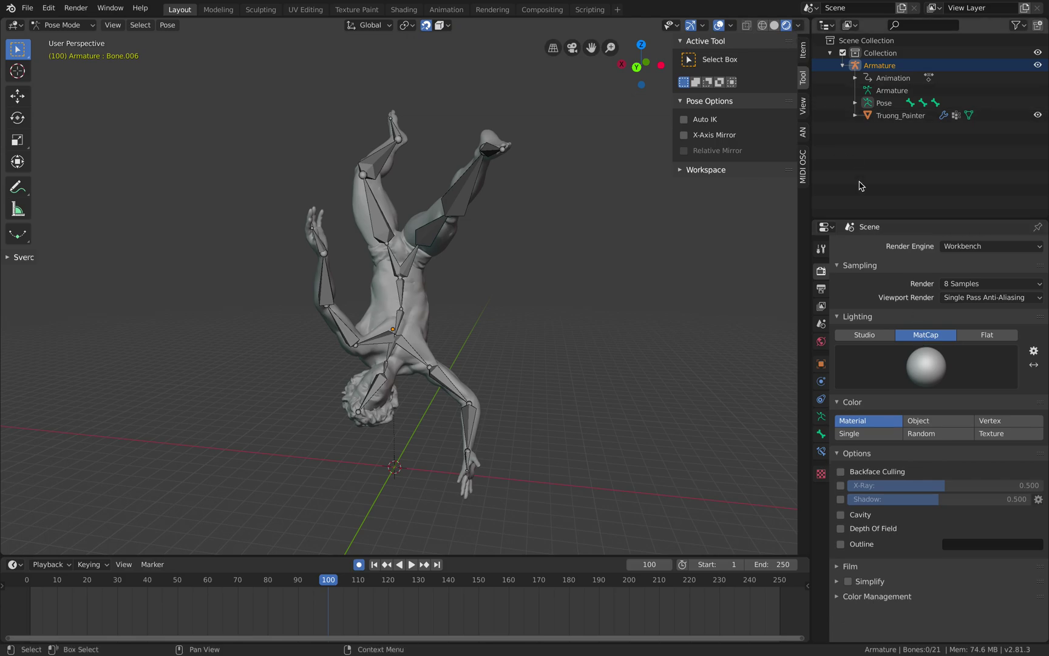
left_click(775, 26)
left_click(786, 26)
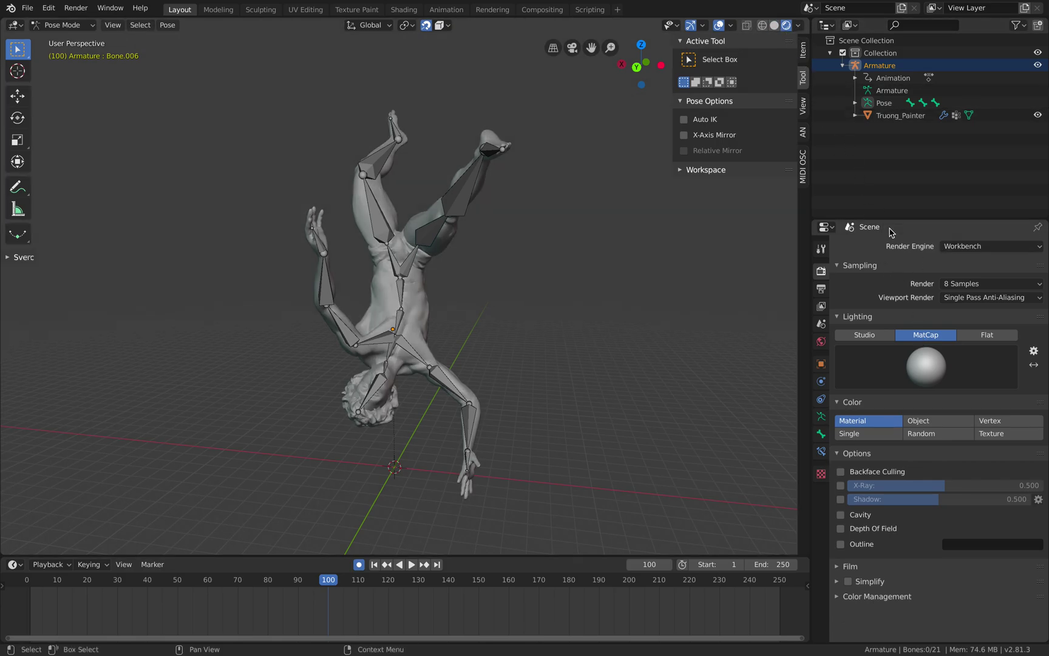
Try Cycles as the render engine and return to Workbench.
left_click(968, 247)
left_click(963, 289)
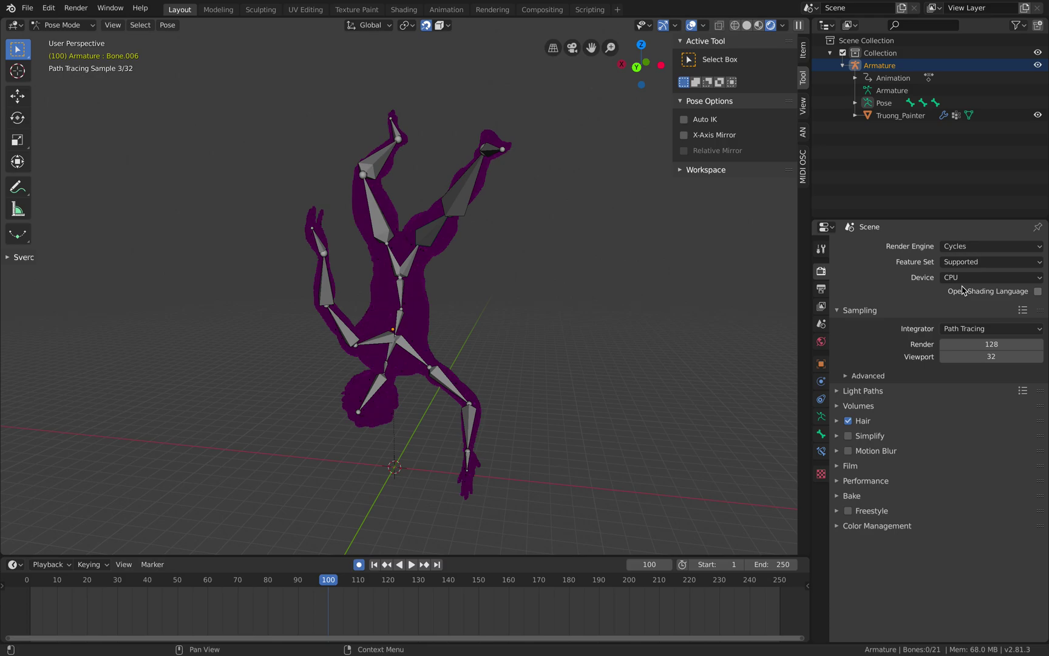
left_click(972, 253)
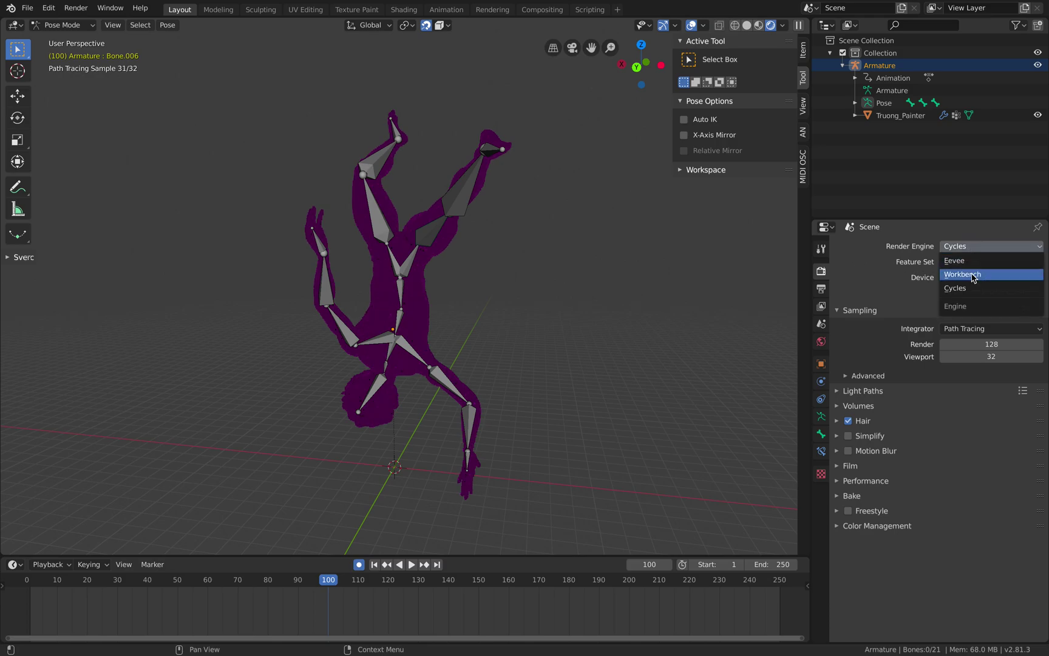
left_click(973, 275)
Compare the wireframe, solid and rendered viewport shading modes, ending on rendered.
left_click(765, 27)
left_click(774, 26)
left_click(786, 26)
left_click(775, 26)
left_click(786, 27)
left_click(764, 26)
left_click(774, 26)
left_click(786, 26)
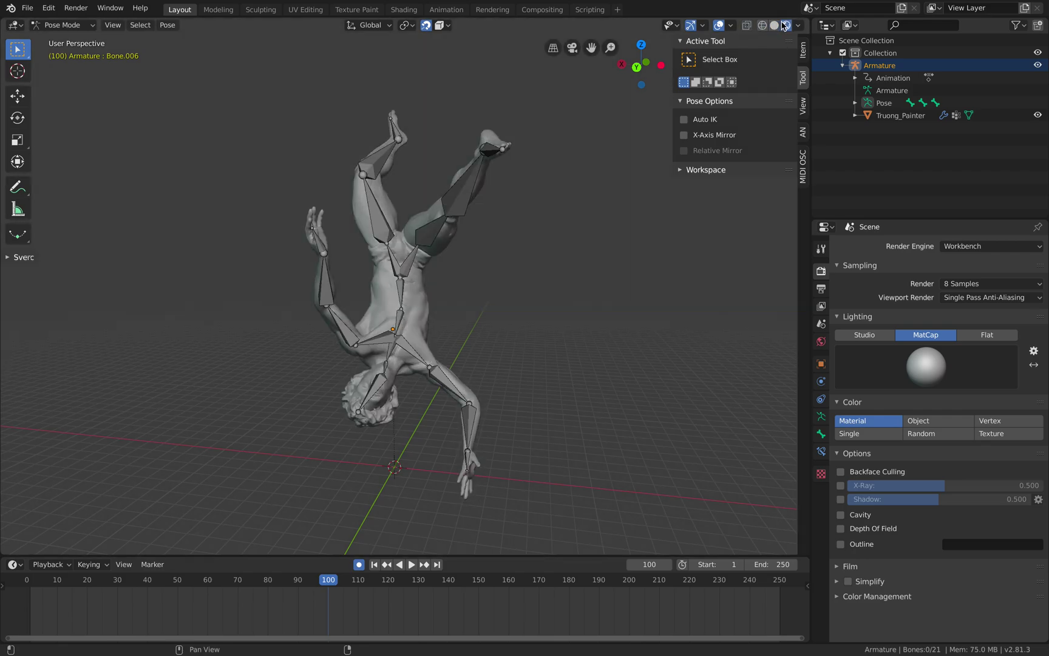
Test the X-Ray option and leave it off, and enable the Shadow option for the Workbench render.
left_click(840, 485)
left_click(840, 486)
left_click(841, 499)
left_click(841, 499)
left_click(841, 499)
left_click(841, 499)
left_click(840, 498)
middle_click_drag(644, 441, 640, 423)
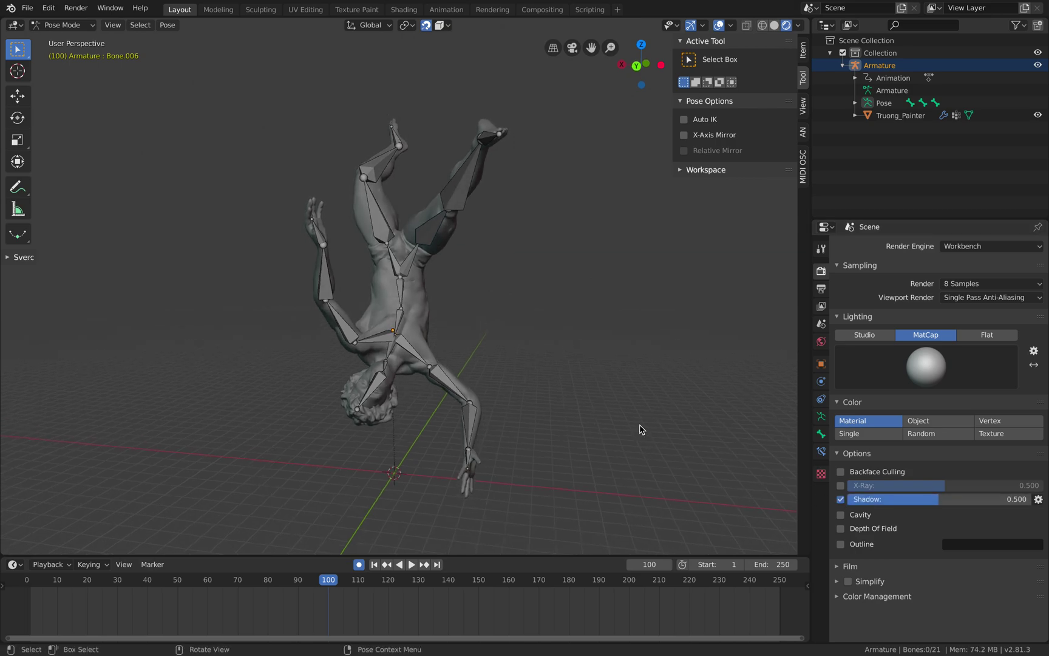
Try the Workbench Depth Of Field option and switch it off again.
left_click(840, 529)
left_click(840, 528)
left_click(840, 528)
left_click(841, 528)
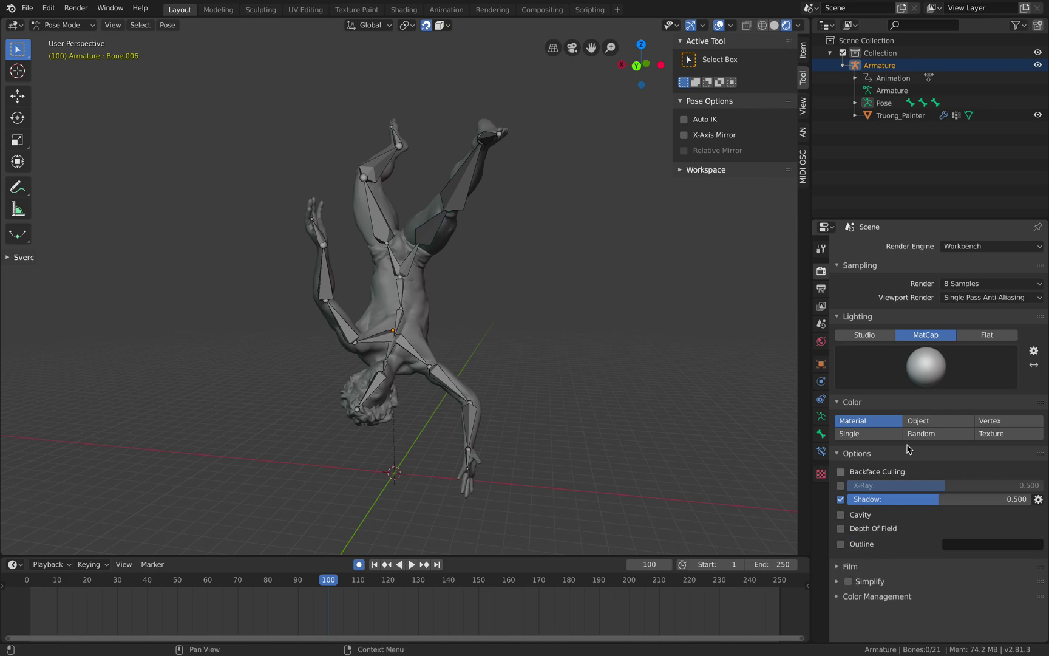
Try the Object, Random, Texture, Vertex and Single color modes and return to Material.
left_click(923, 420)
left_click(922, 434)
left_click(982, 433)
left_click(983, 422)
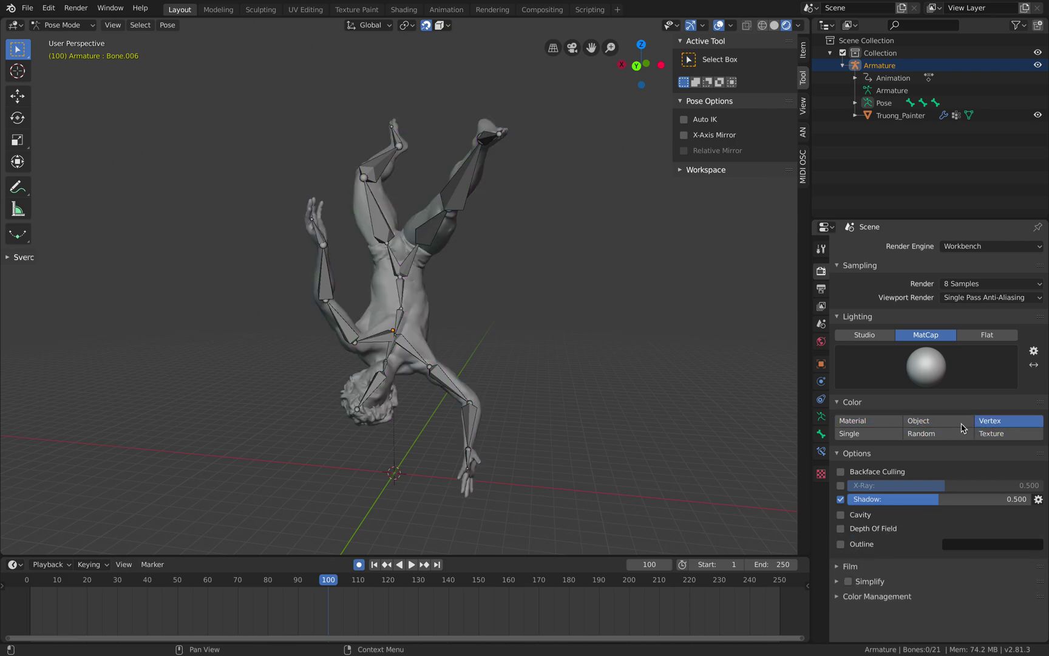
left_click(861, 433)
left_click(865, 420)
Set the Workbench lighting to Flat.
left_click(966, 335)
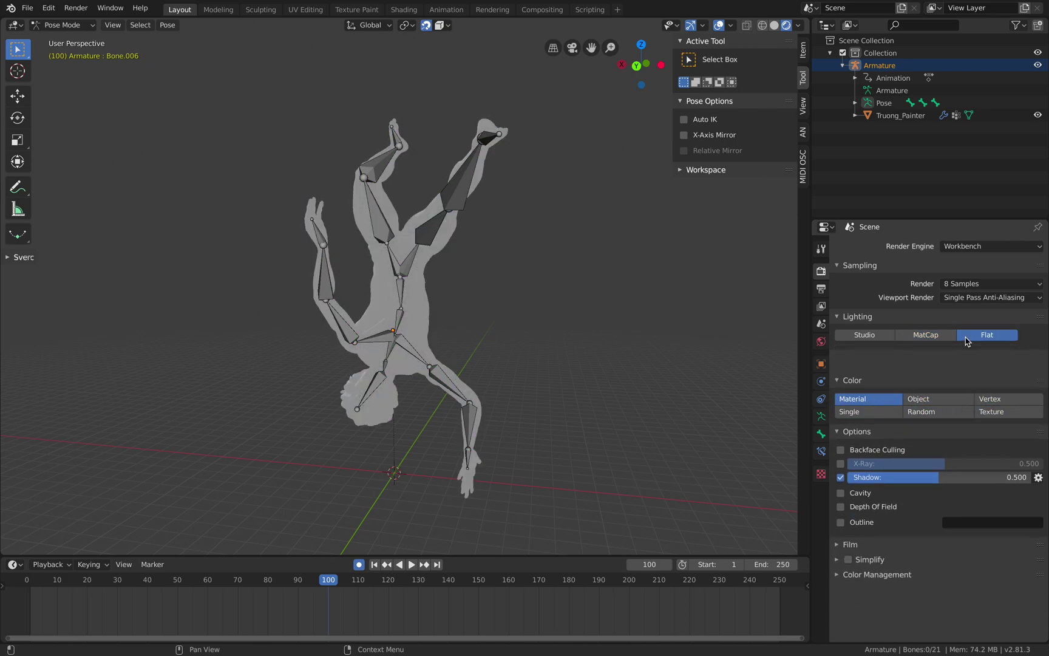
left_click(944, 337)
left_click(967, 337)
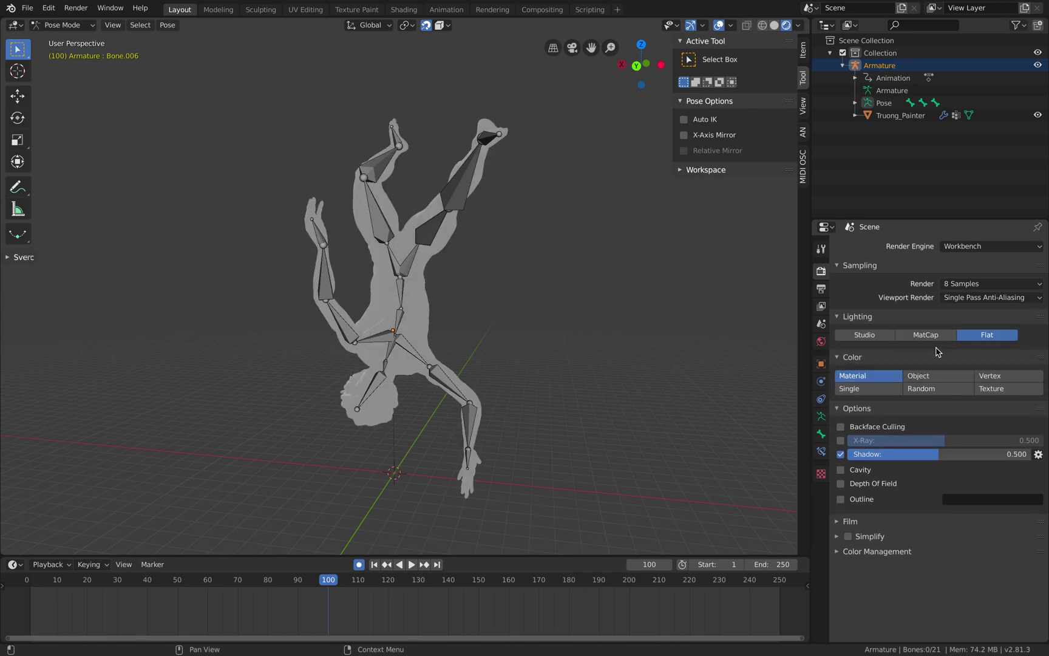
Set the Workbench color mode to Single and make its color black.
left_click(915, 375)
left_click(991, 390)
left_click(947, 390)
left_click(877, 390)
left_click(889, 380)
left_click(890, 388)
left_click(912, 405)
left_click_drag(983, 312, 1031, 332)
Hide the viewport overlays and review the black silhouette's motion across the timeline from several angles, stopping at frame 80.
middle_click_drag(680, 320, 700, 264)
left_click(721, 28)
left_click_drag(54, 577, 310, 564)
middle_click_drag(439, 277, 421, 281)
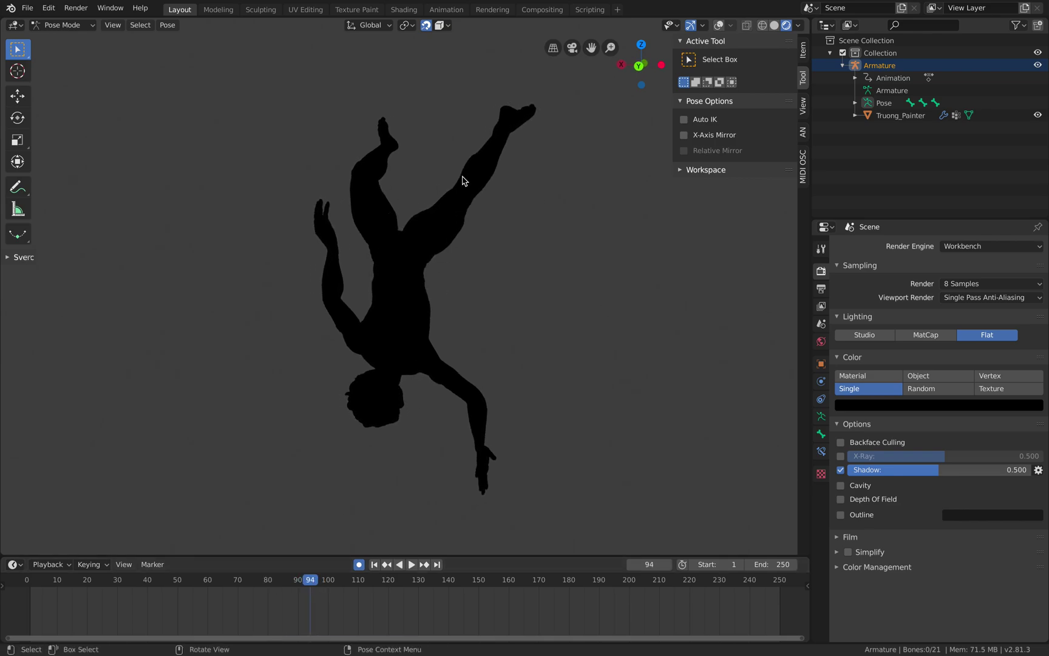
middle_click_drag(373, 323, 425, 142)
mouse_move(422, 205)
middle_mouse_down()
mouse_move(439, 203)
mouse_move(422, 135)
mouse_move(428, 225)
middle_mouse_up()
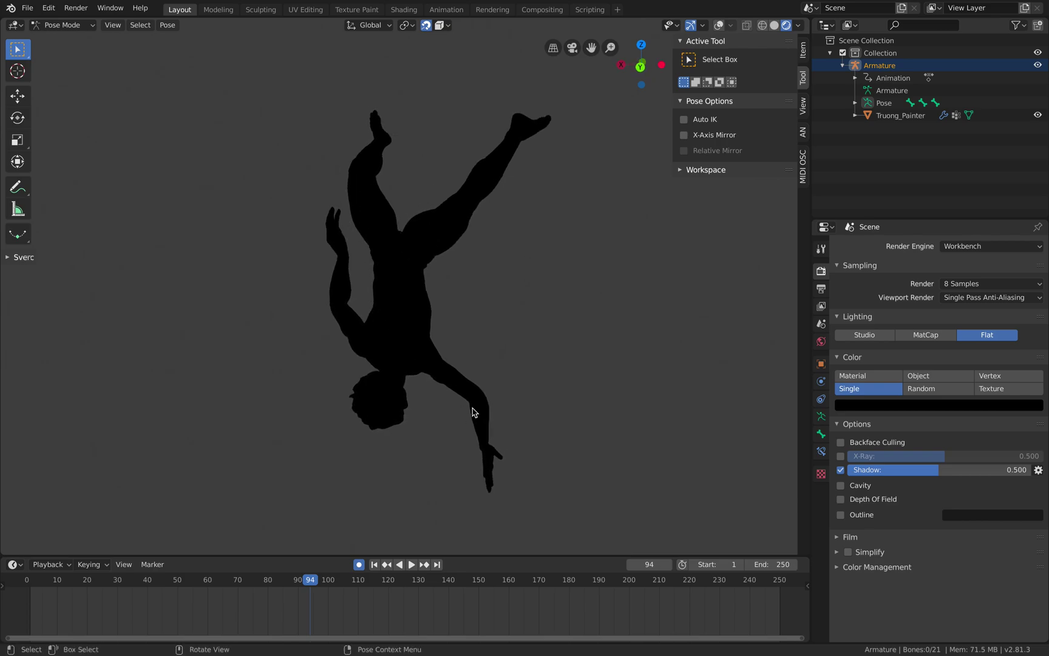
left_click_drag(293, 583, 218, 561)
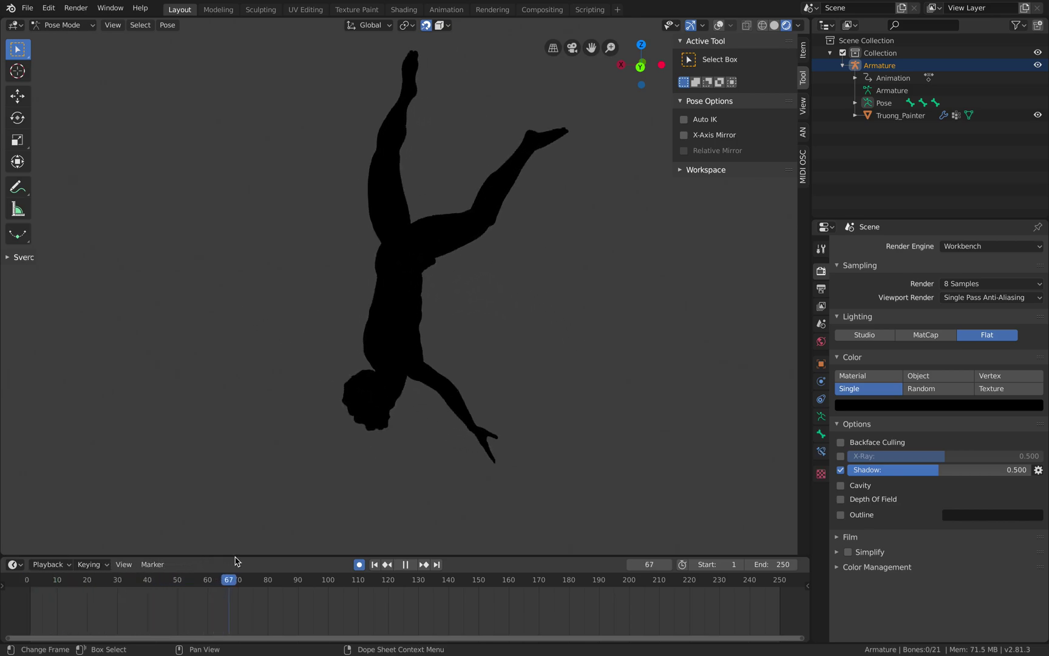
left_click_drag(249, 551, 273, 566)
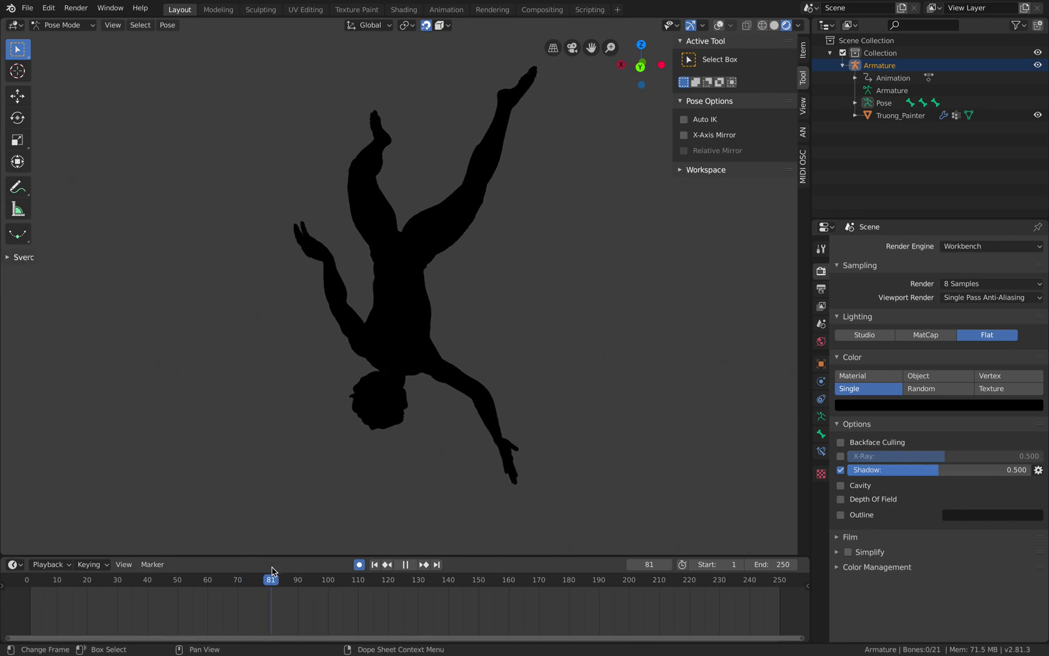
key("space")
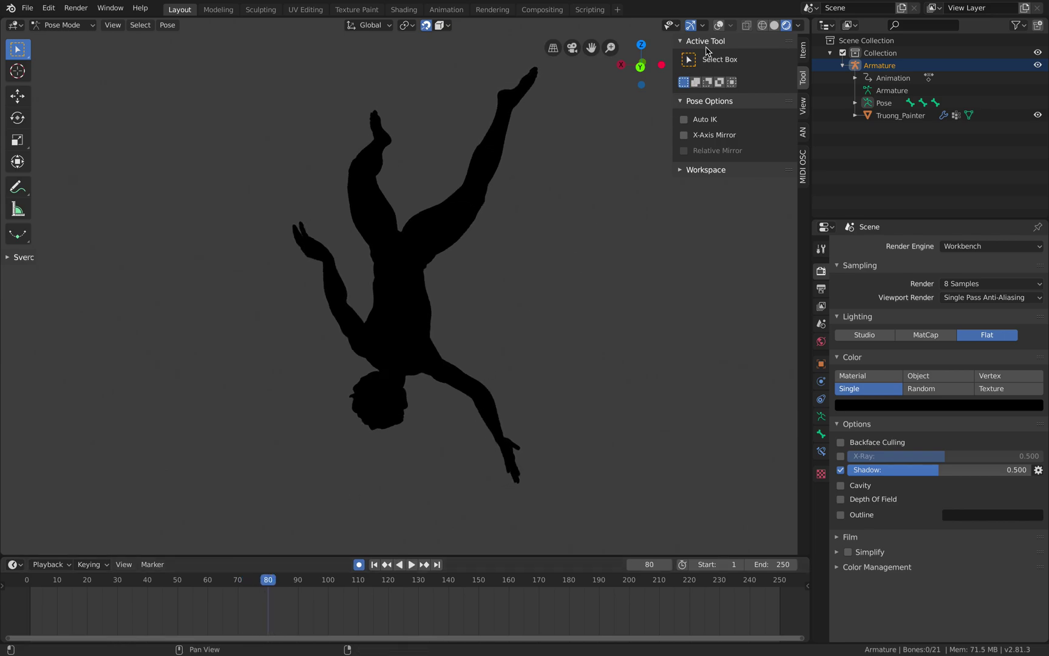
Show the viewport overlays and trackball-rotate the downward-reaching arm's forearm bone (Bone.015) at frame 80 so the hand points down.
left_click(716, 26)
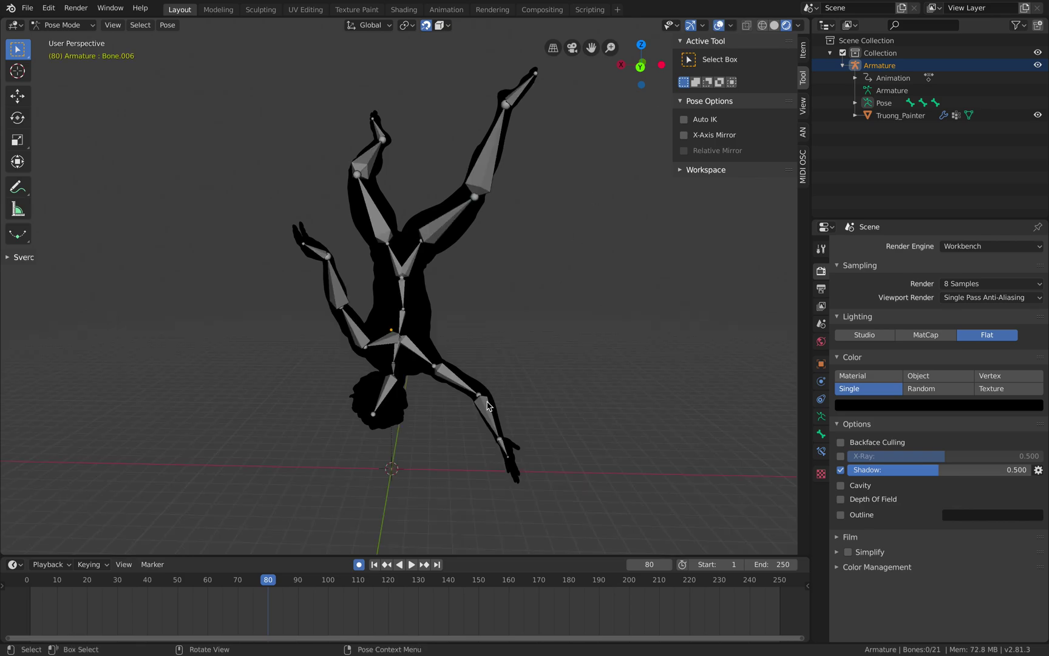
key("r")
key("r")
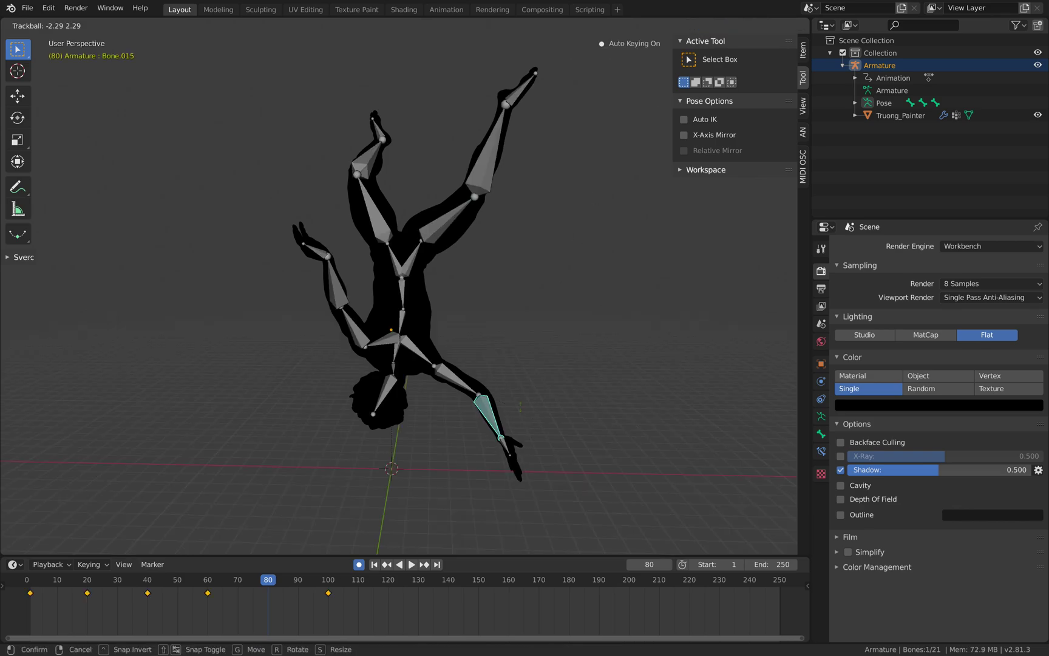
left_click(523, 403)
key("r")
key("r")
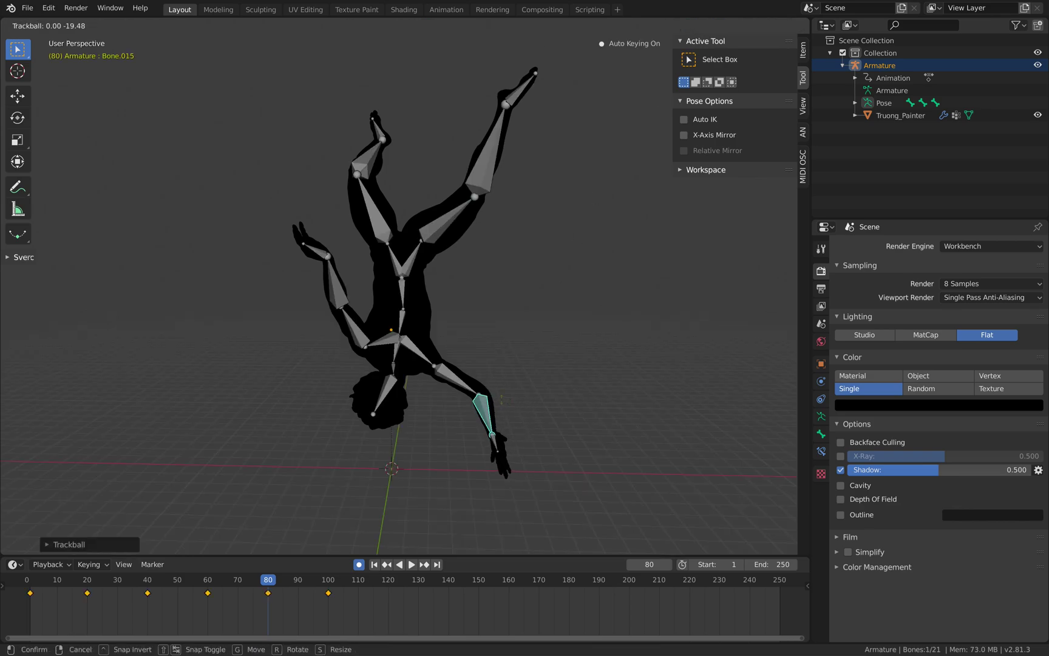
left_click(497, 422)
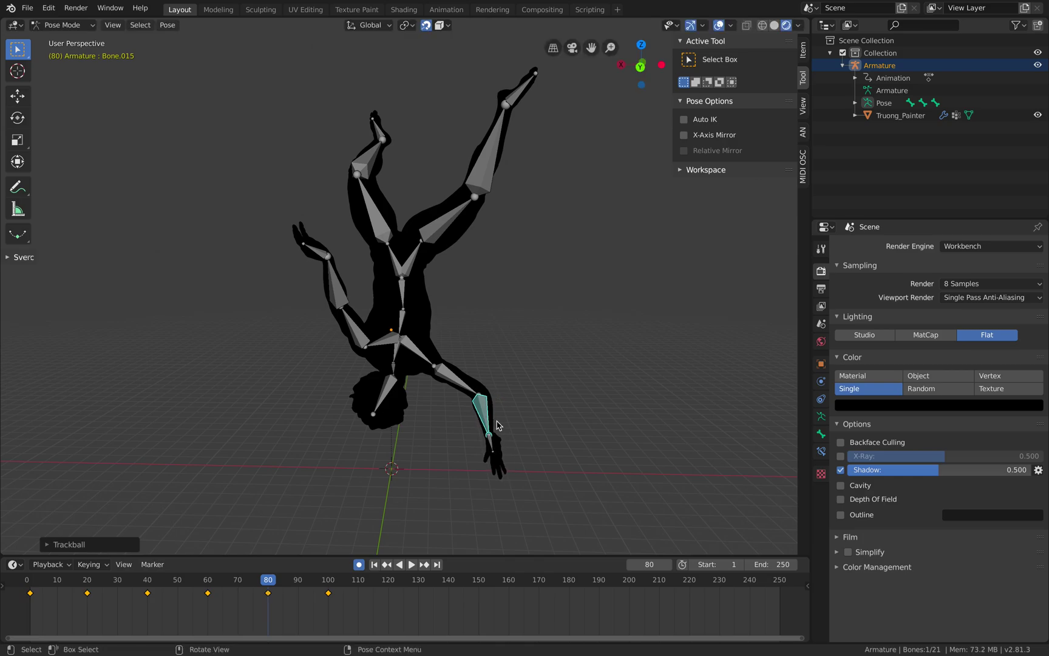
Rotate the raised arm's hand bone (Bone.020) to point upward and its forearm bone (Bone.019) away from the body.
left_click(328, 261)
key("r")
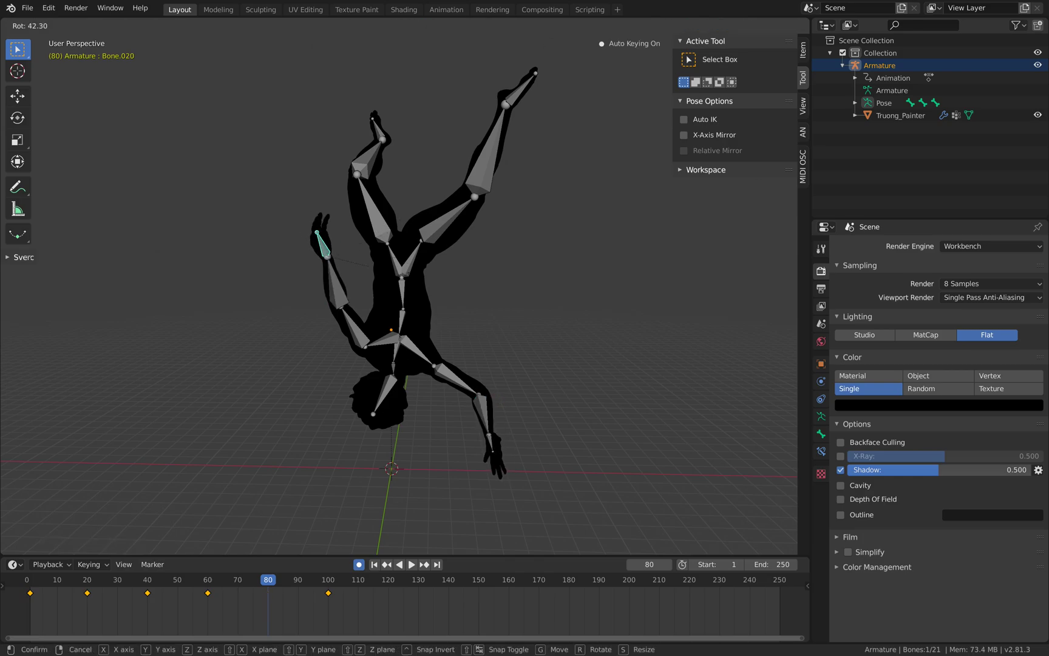
left_click(404, 274)
left_click(336, 287)
key("r")
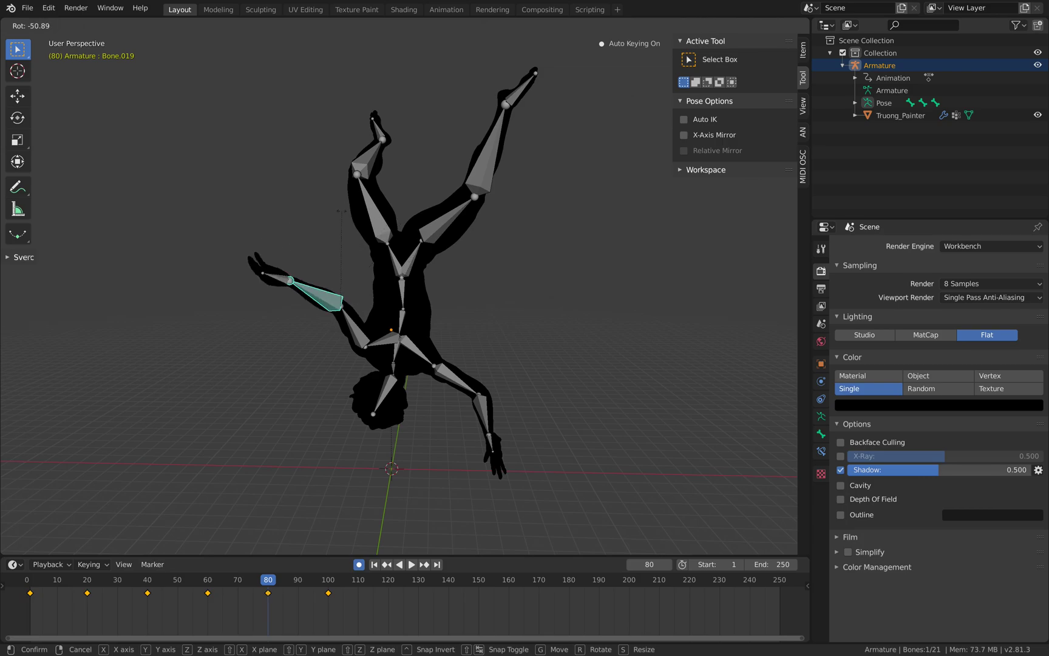
left_click(426, 240)
Adjust the thigh bone (Bone.006) of the extended leg with a trackball rotation.
left_click(445, 229)
key("r")
key("r")
left_click(517, 298)
Insert a LocRotScale keyframe for all bones at frame 80.
key("a")
key("i")
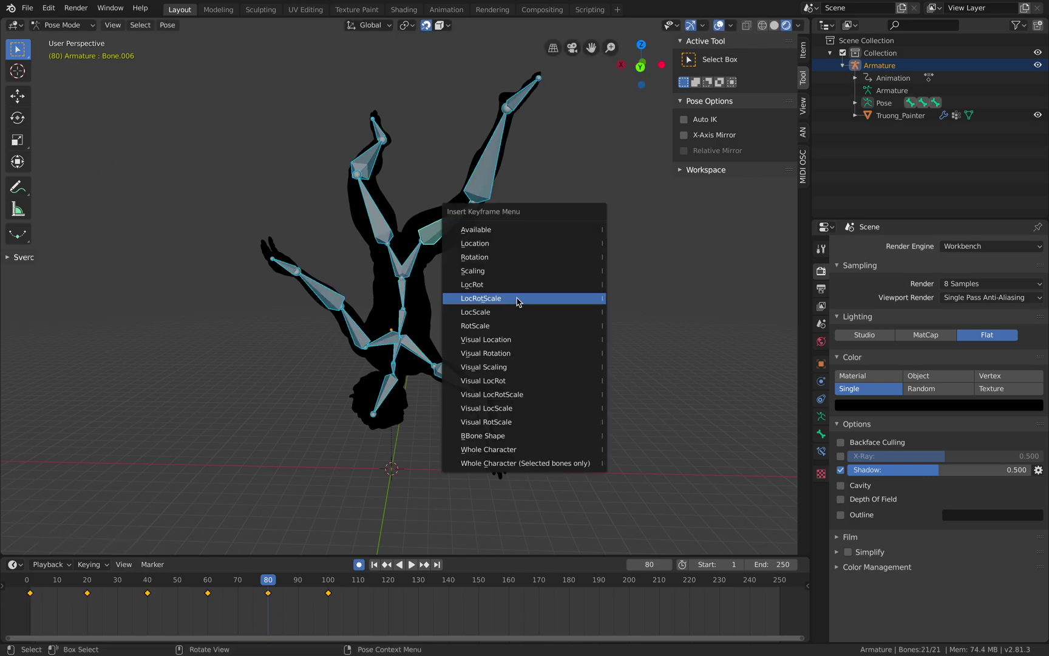
left_click(516, 298)
Go to frame 100 and rotate the raised arm's forearm bone (Bone.019) outward from the body.
key("space")
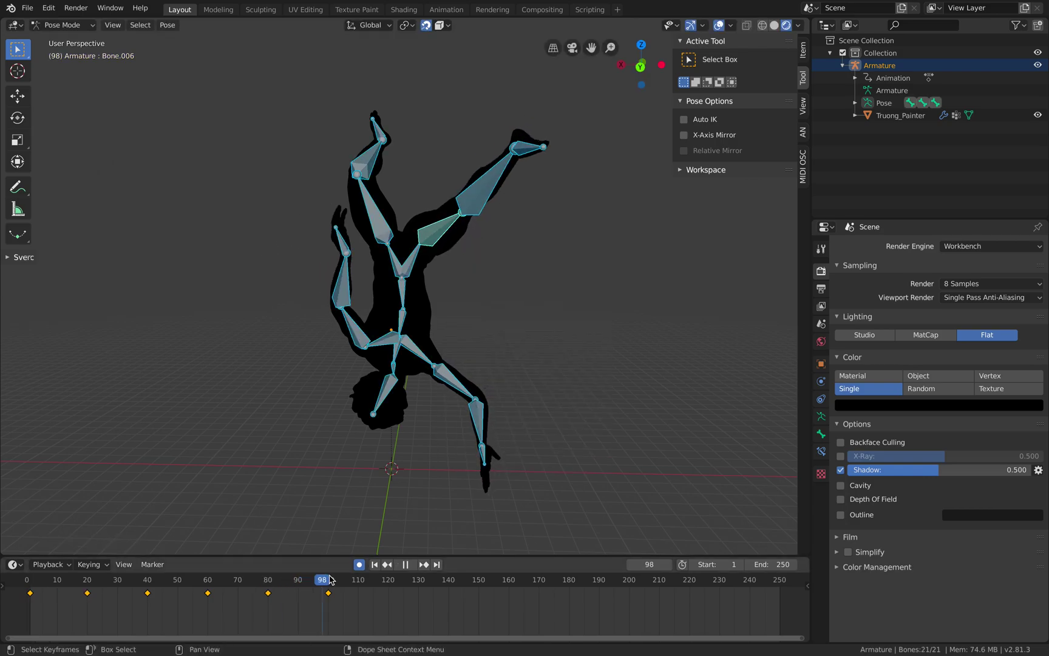
key("space")
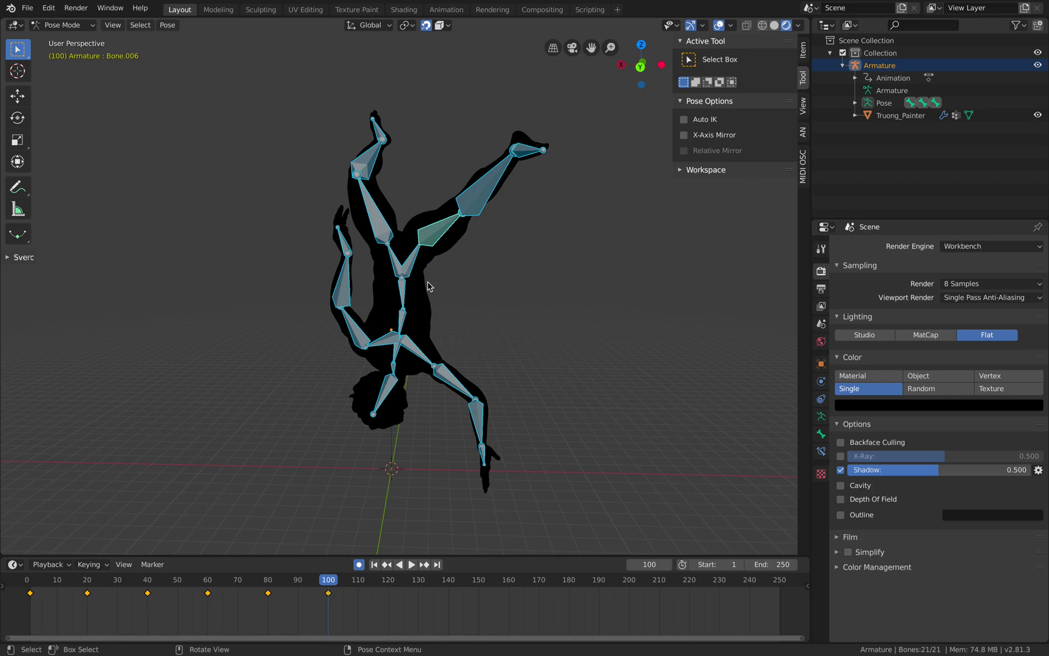
left_click(349, 279)
key("r")
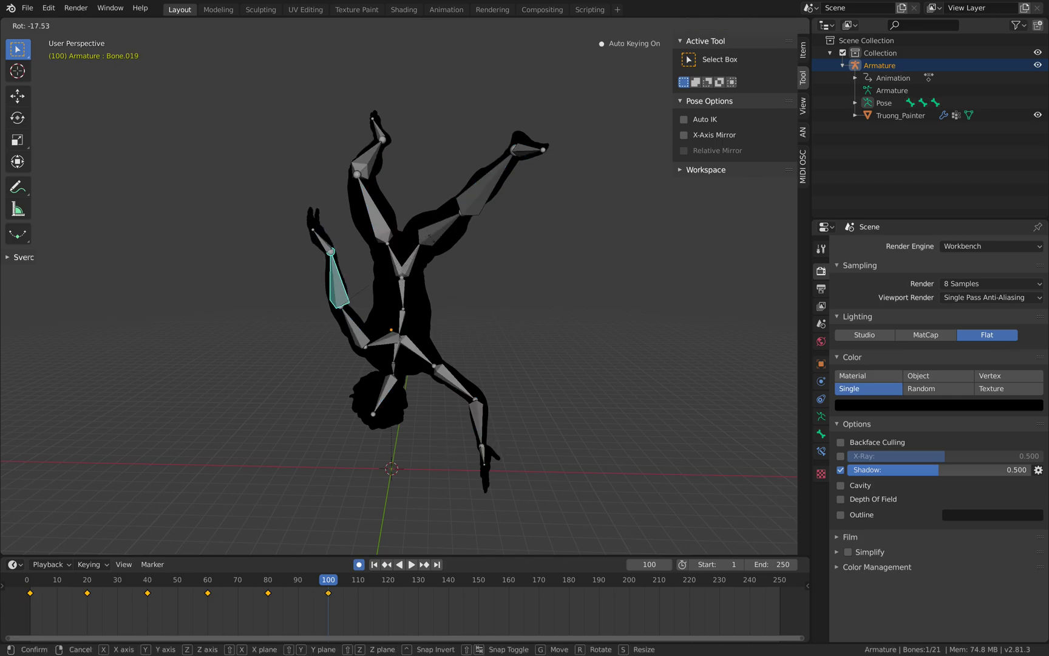
left_click(431, 240)
Rotate the upper arm bone (Bone.014) and forearm bone (Bone.015) of the downward-reaching arm.
left_click(459, 372)
key("r")
left_click(518, 424)
left_click(471, 428)
key("r")
left_click(523, 420)
Rotate the downward-reaching arm's hand bone and readjust its upper arm bone (Bone.014) to a steeper angle.
left_click(481, 463)
key("r")
left_click(517, 456)
left_click(458, 389)
key("r")
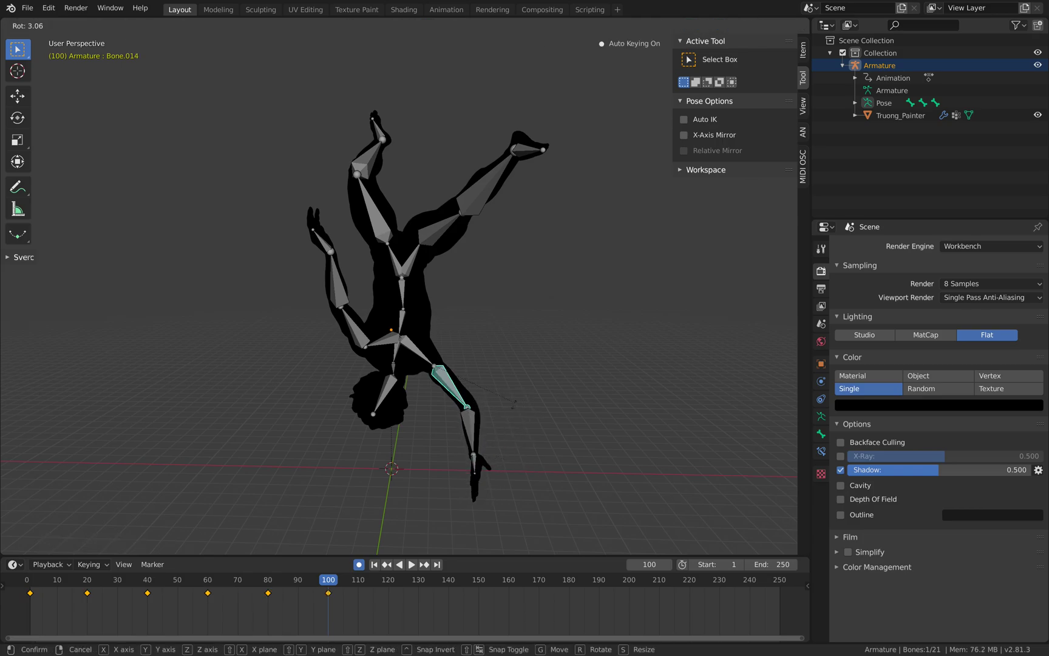
left_click(496, 414)
Reorient the downward-reaching forearm bone (Bone.015) with two trackball rotations so the hand extends outward with spread fingers.
left_click(458, 426)
key("r")
key("r")
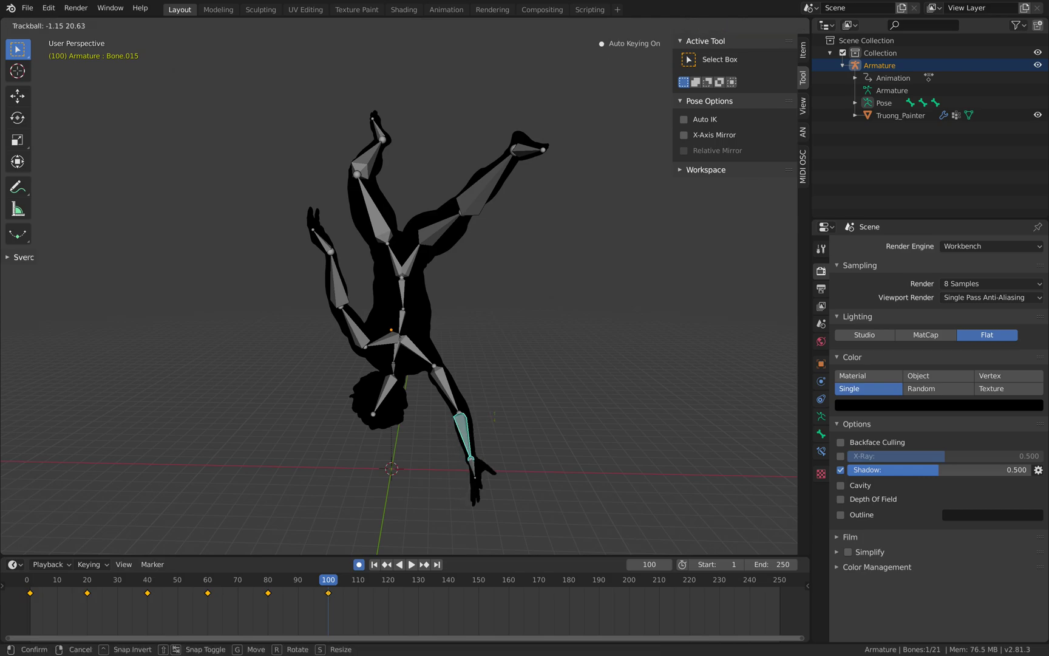
left_click(493, 417)
key("r")
key("r")
left_click(502, 418)
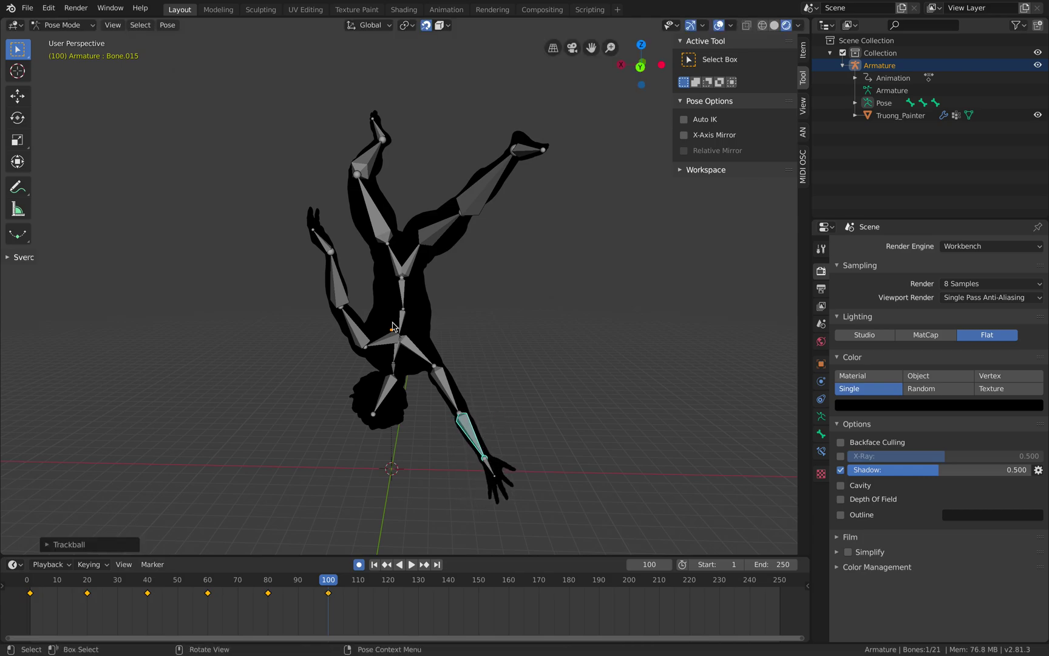
Reorient the raised hand bone (Bone.020) with plain and trackball rotations so its fingers show apart in the silhouette.
left_click(338, 267)
key("r")
key("r")
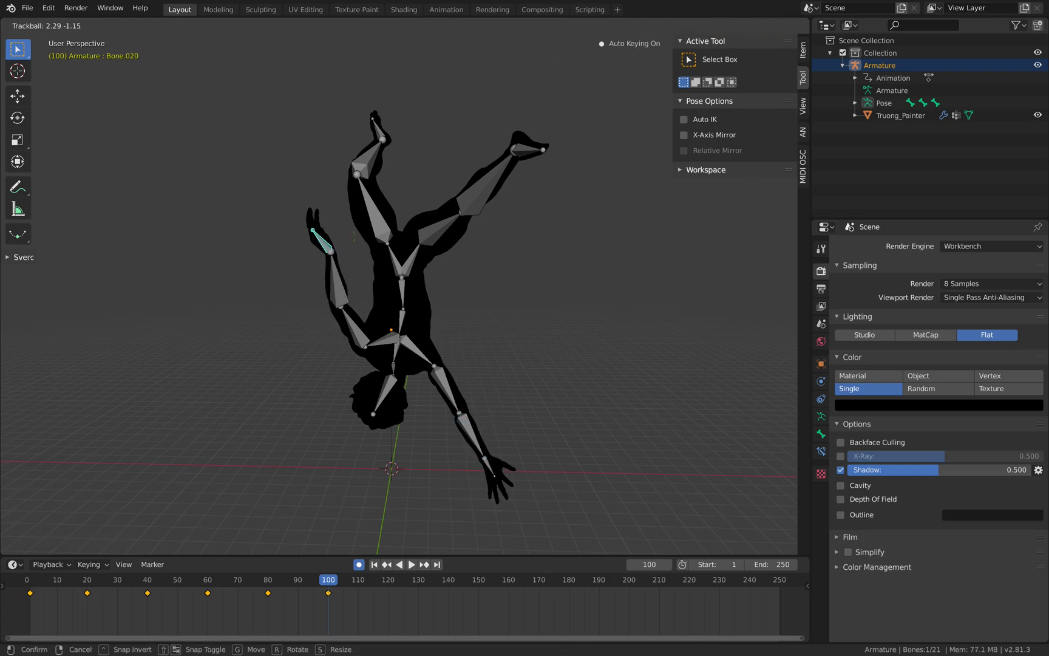
left_click(349, 245)
key("r")
left_click(378, 318)
key("r")
key("r")
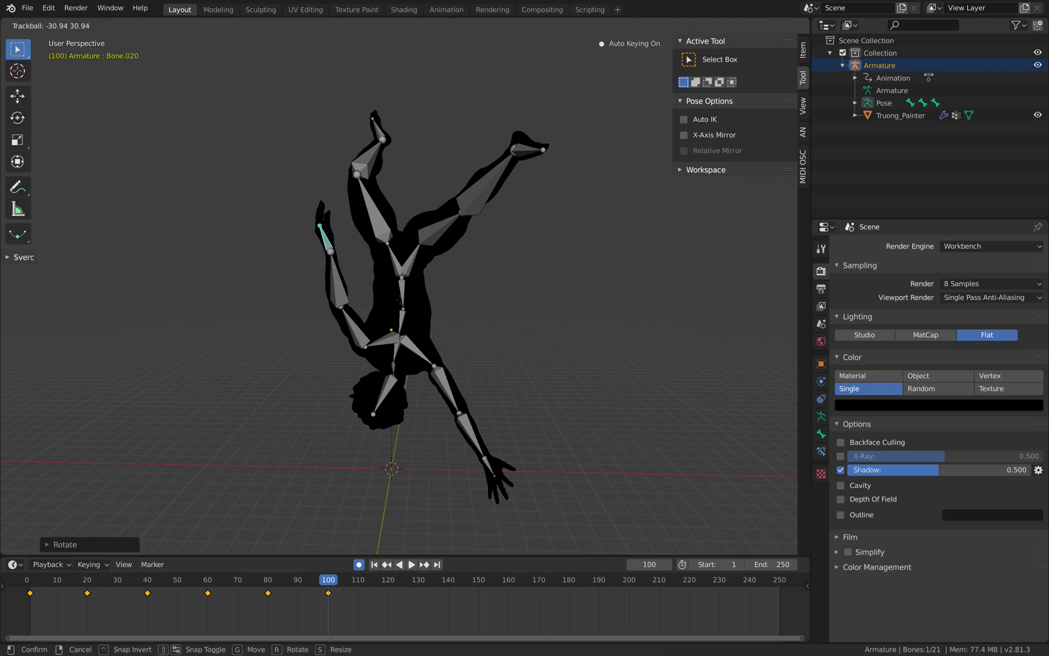
left_click(405, 304)
key("r")
key("r")
left_click(412, 373)
Rotate the upper spine bone and the upper arm bone (Bone.014) of the downward-reaching arm.
key("a")
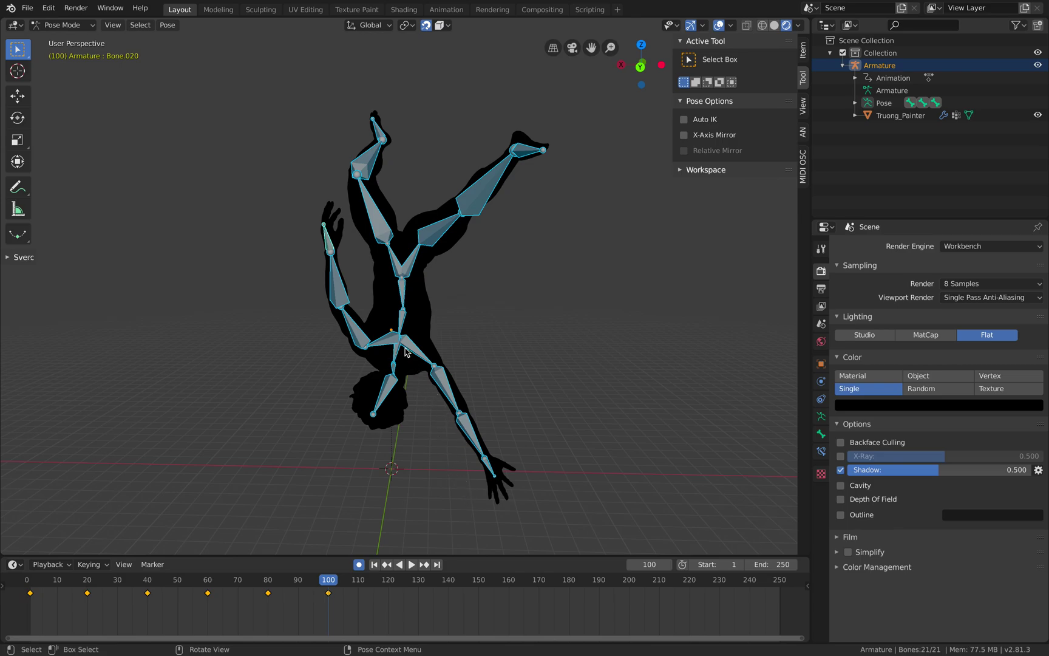
left_click(403, 325)
key("r")
left_click(475, 344)
left_click(456, 382)
key("r")
left_click(477, 368)
Rotate the downward-reaching forearm bone (Bone.015) and reorient its hand bone (Bone.016) with two trackball rotations.
left_click(492, 422)
key("r")
left_click(515, 433)
left_click(483, 467)
key("r")
key("r")
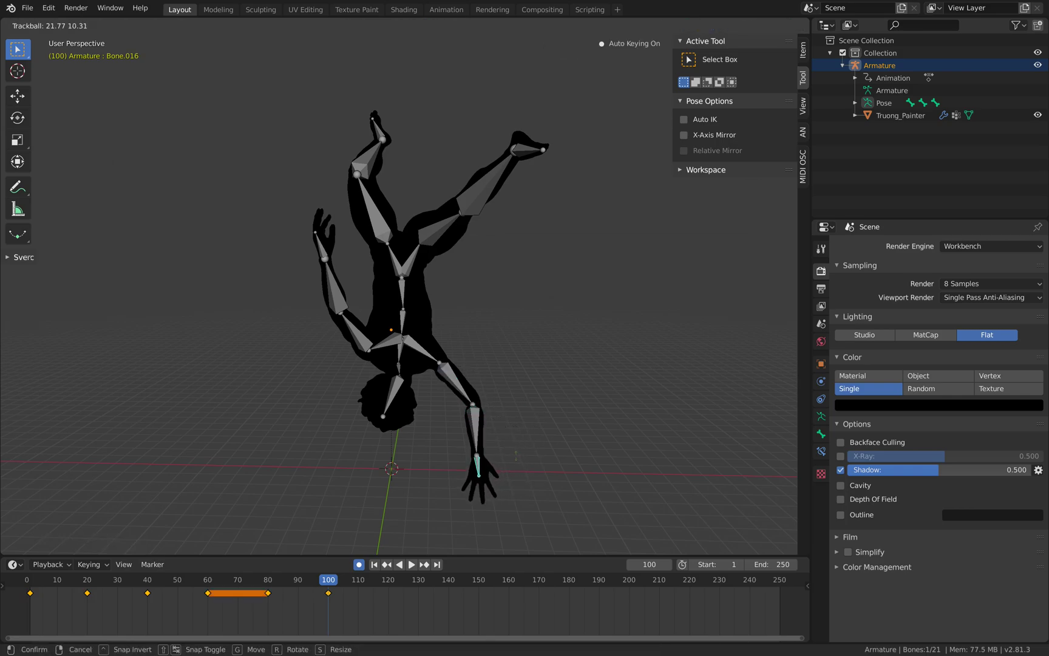
left_click(523, 441)
key("r")
key("r")
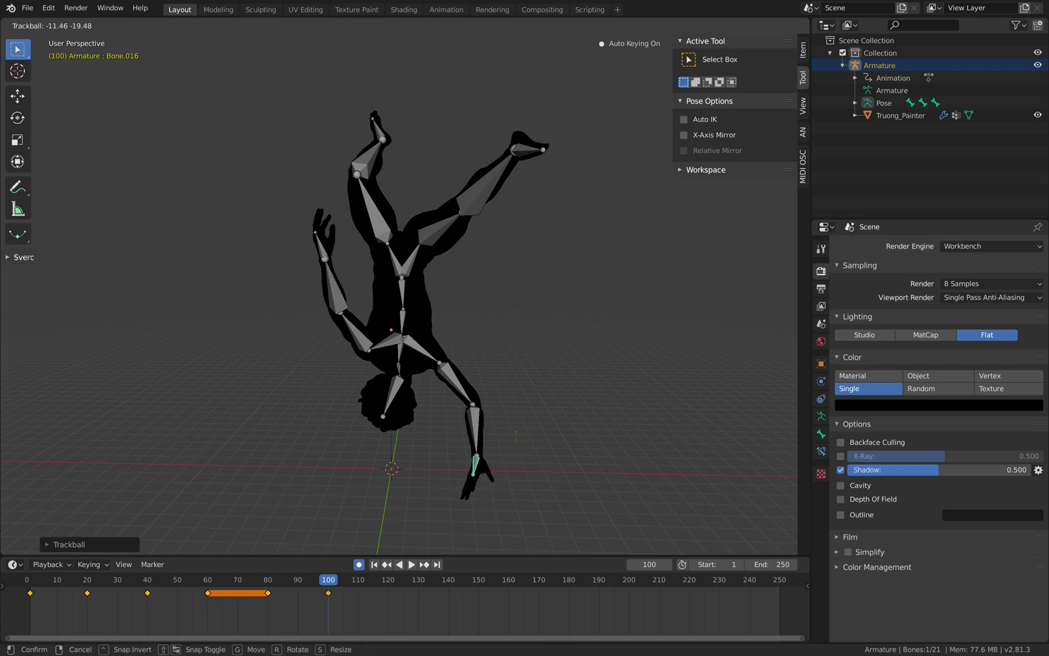
left_click(523, 435)
Rotate the raised arm's forearm bone (Bone.019) slightly.
left_click(358, 330)
left_click(343, 295)
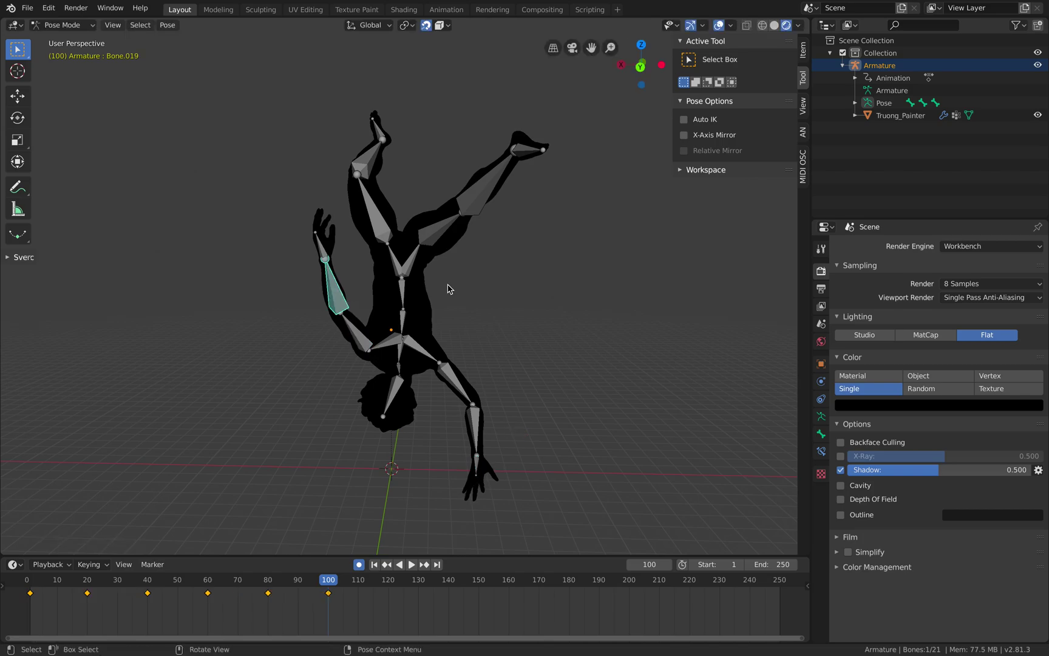
key("r")
left_click(465, 280)
Rotate the lower leg bone and thigh bone (Bone.006) of the outstretched leg.
left_click(446, 227)
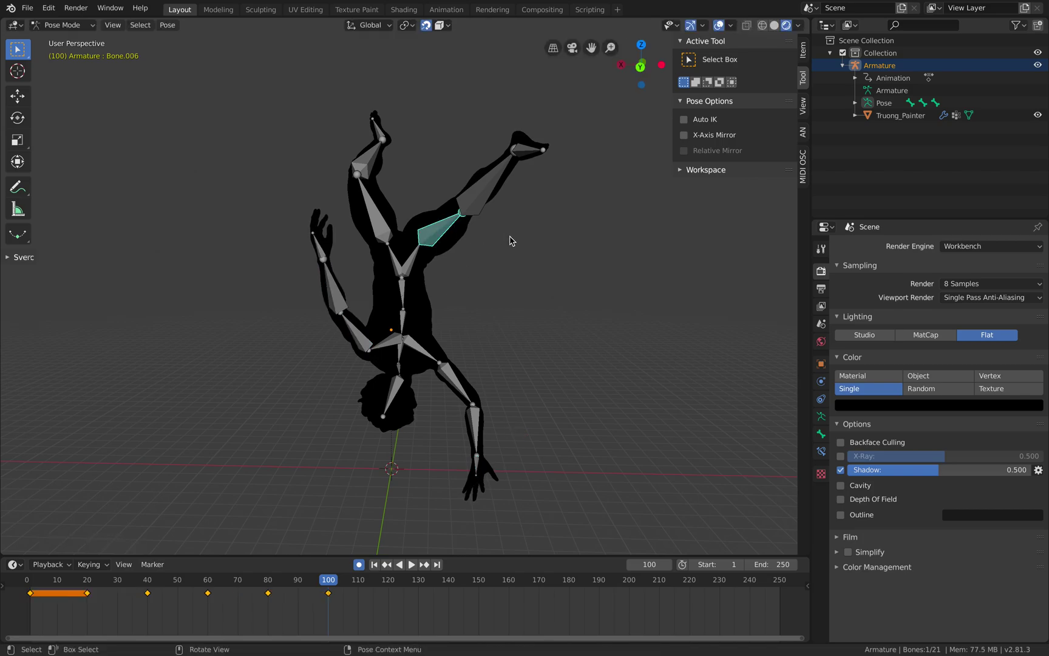
left_click(485, 196)
key("r")
left_click(497, 211)
left_click(455, 224)
key("r")
left_click(526, 285)
Keyframe all bones at frame 100 and play the animation back from near its start.
key("a")
key("i")
left_click(521, 338)
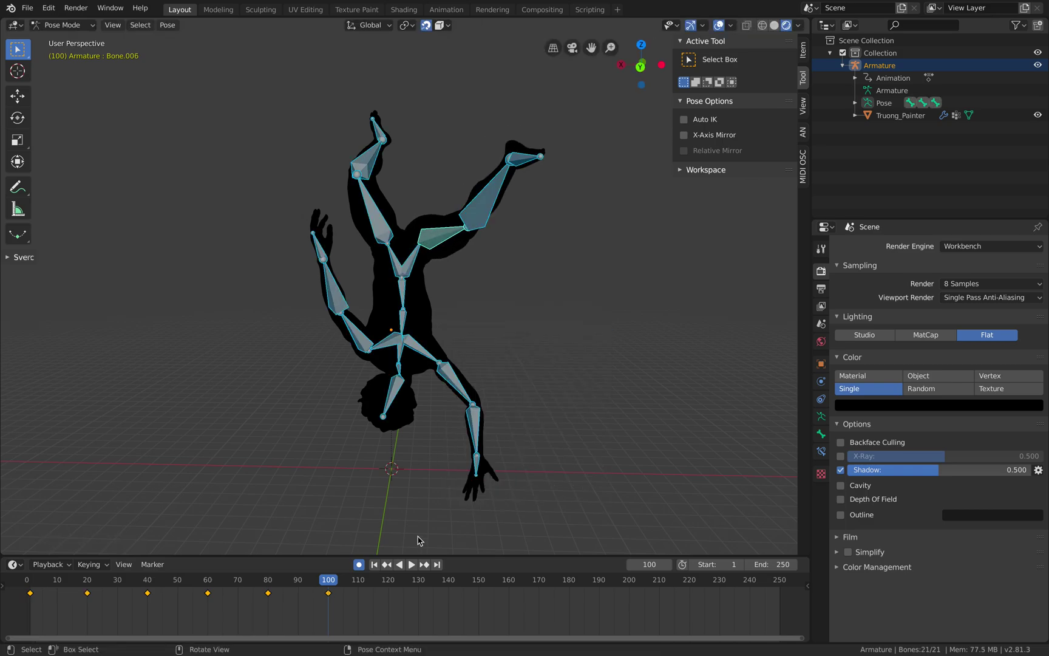
left_click_drag(312, 583, 37, 581)
key("space")
Turn the entire rig at frame 100 with a trackball rotation and keyframe all bones.
left_click_drag(194, 562, 328, 585)
key("a")
key("a")
key("r")
key("r")
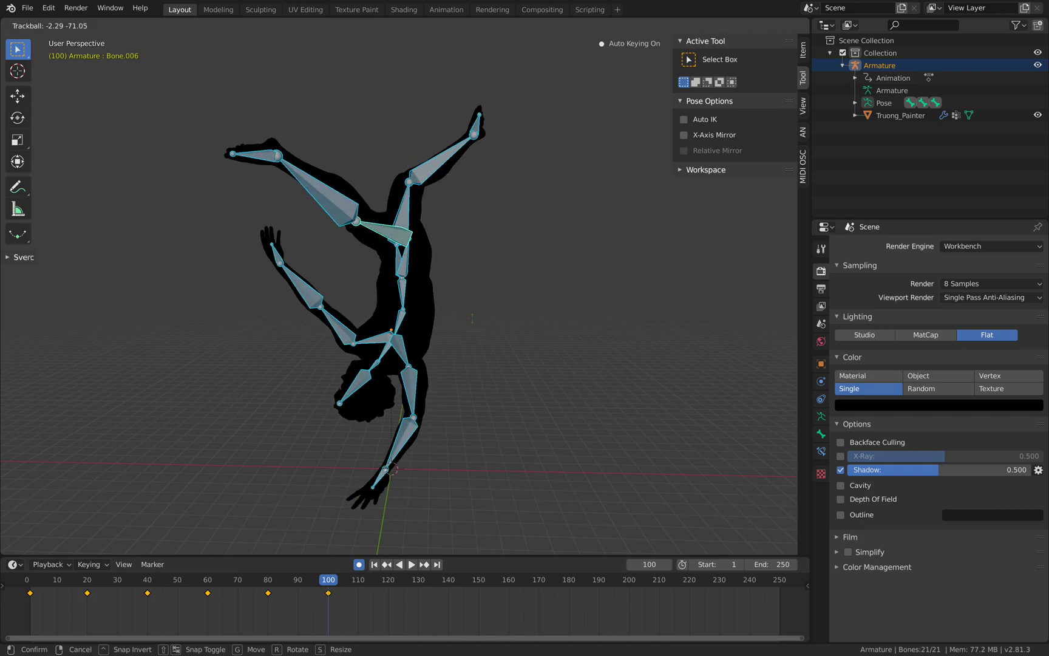
left_click(473, 319)
key("a")
key("a")
key("a")
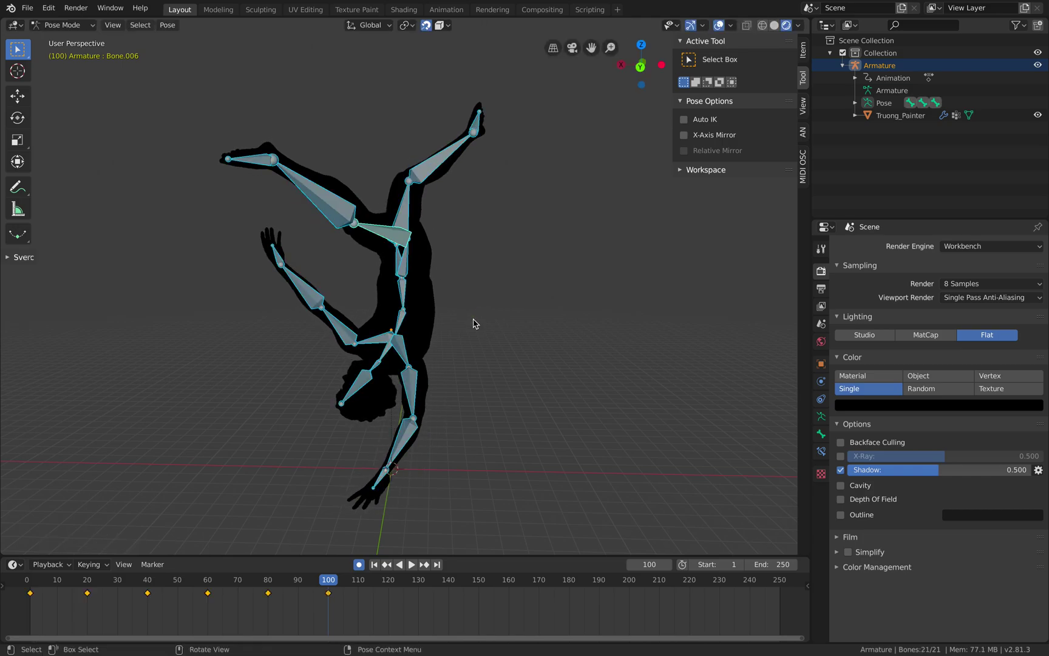
key("i")
left_click(474, 320)
Reposition the entire rig at frame 40.
left_click_drag(275, 580, 148, 587)
key("g")
left_click(519, 320)
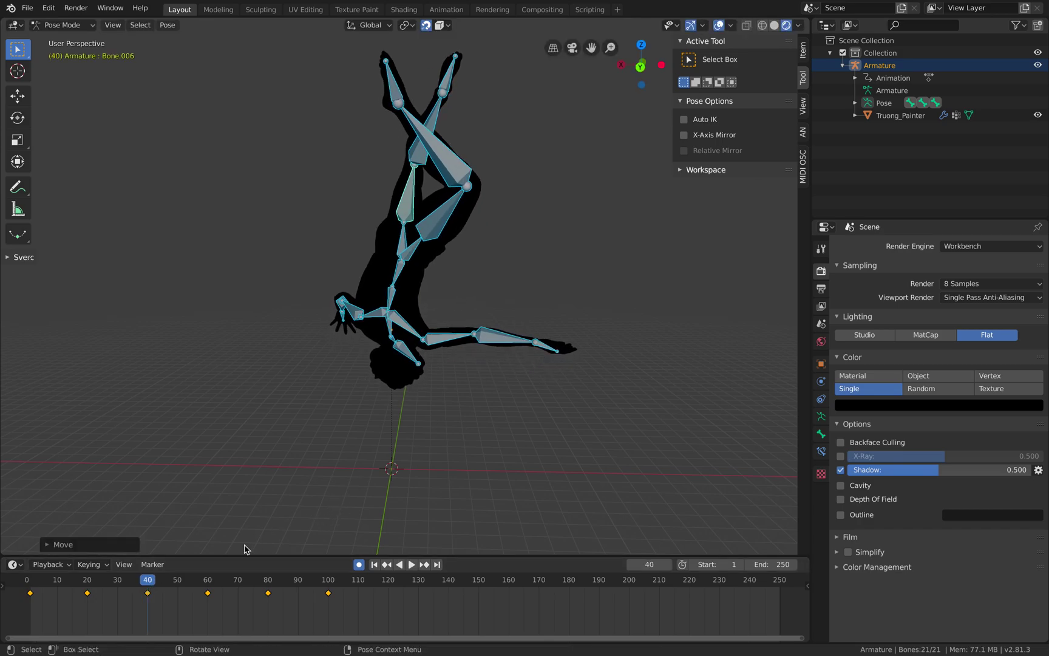
Move the entire rig at frame 60 and reorient it with a trackball rotation.
left_click_drag(210, 585, 208, 583)
key("g")
left_click(465, 327)
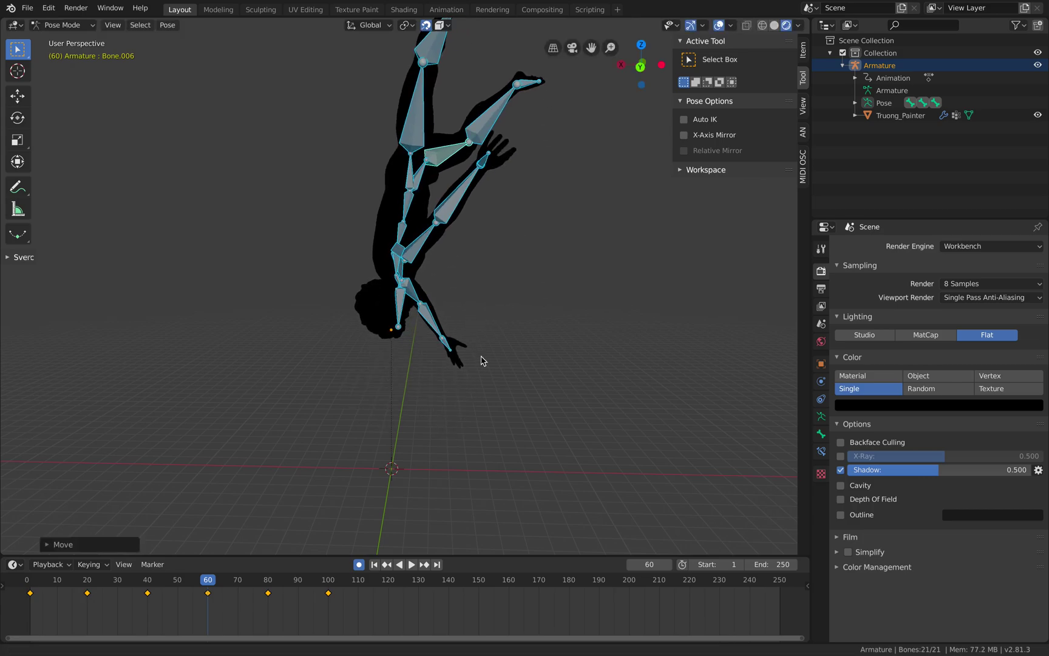
middle_click_drag(480, 307, 488, 349, "shift")
key("r")
key("r")
left_click(468, 349)
Move the entire rig upward at frame 80.
left_click(266, 581)
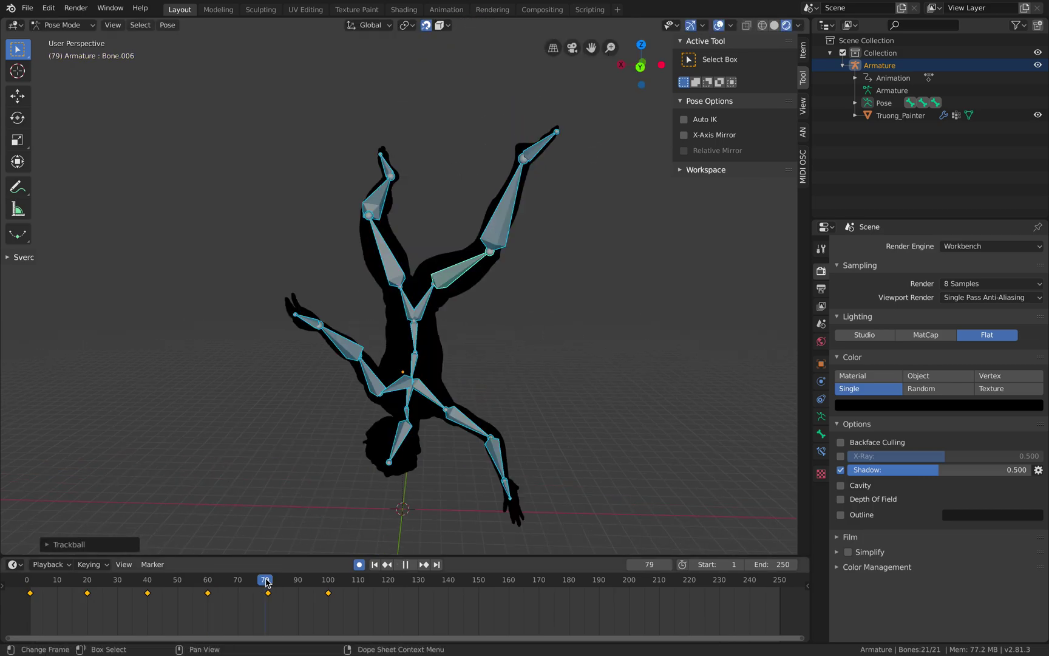
left_click_drag(268, 583, 269, 583)
scroll(498, 367, "down", 1)
middle_click_drag(500, 365, 502, 397, "shift")
key("g")
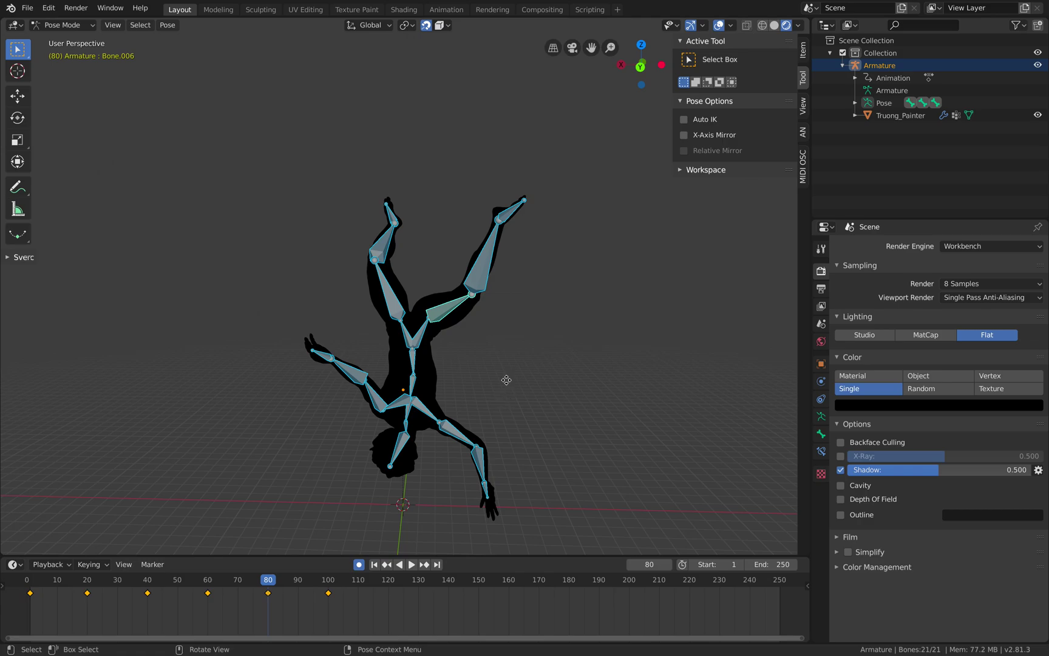
left_click(509, 239)
Move the entire rig upward at frame 100.
left_click_drag(270, 582, 329, 587)
middle_click_drag(442, 457, 487, 431)
key("g")
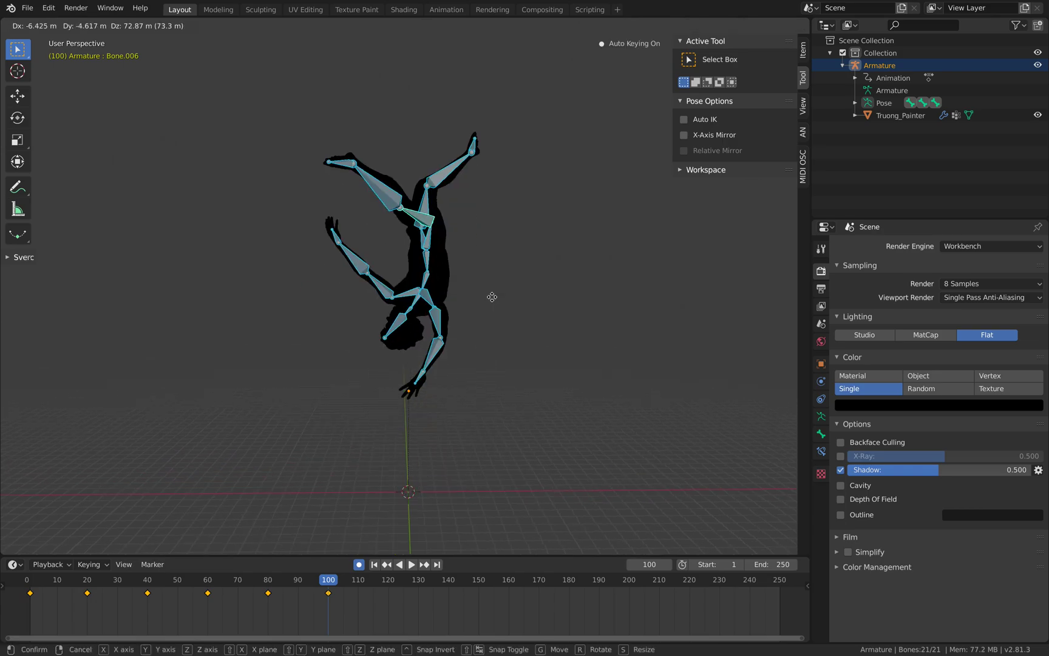
left_click(491, 279)
Play and scrub through the animation to review the motion and save the file.
left_click_drag(309, 578, 30, 574)
key("space")
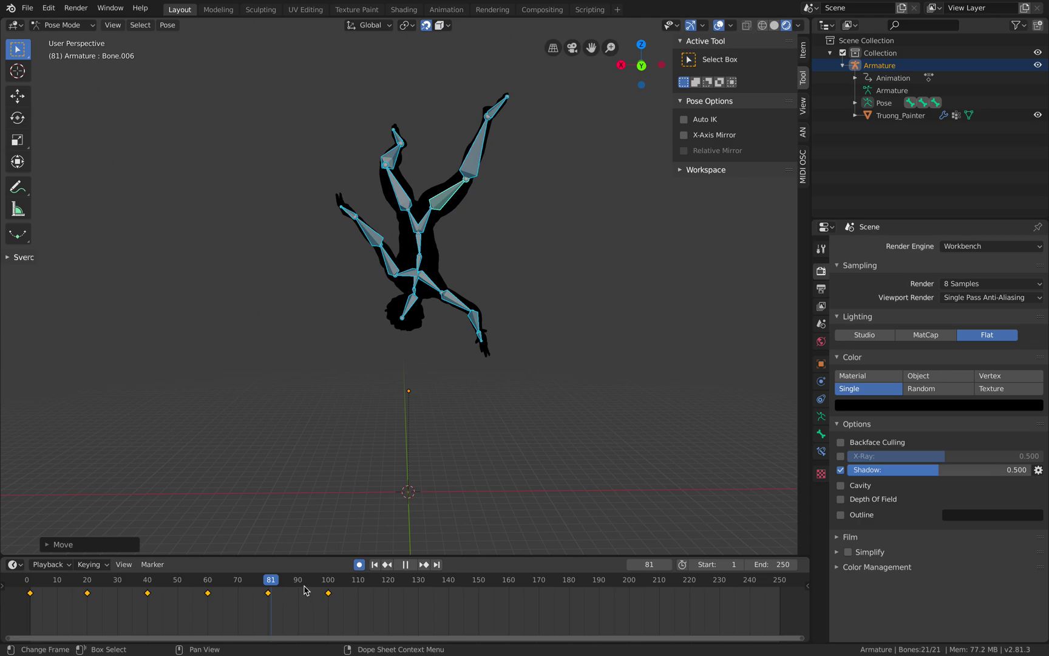
left_click_drag(378, 582, 42, 579)
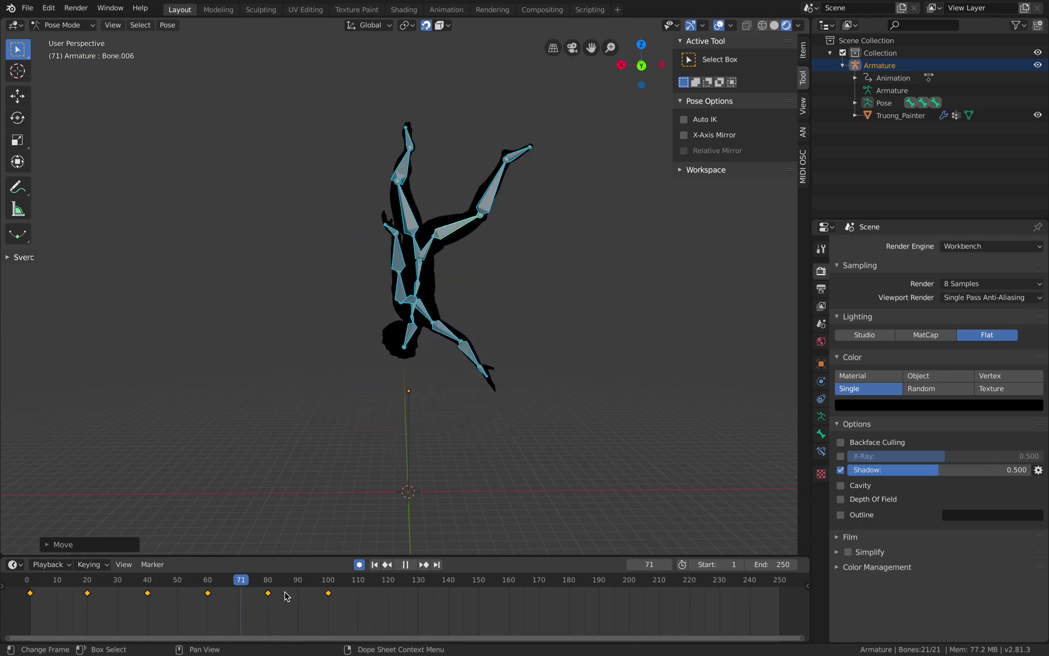
left_click_drag(272, 589, 355, 525)
key("space")
key("ctrl+s")
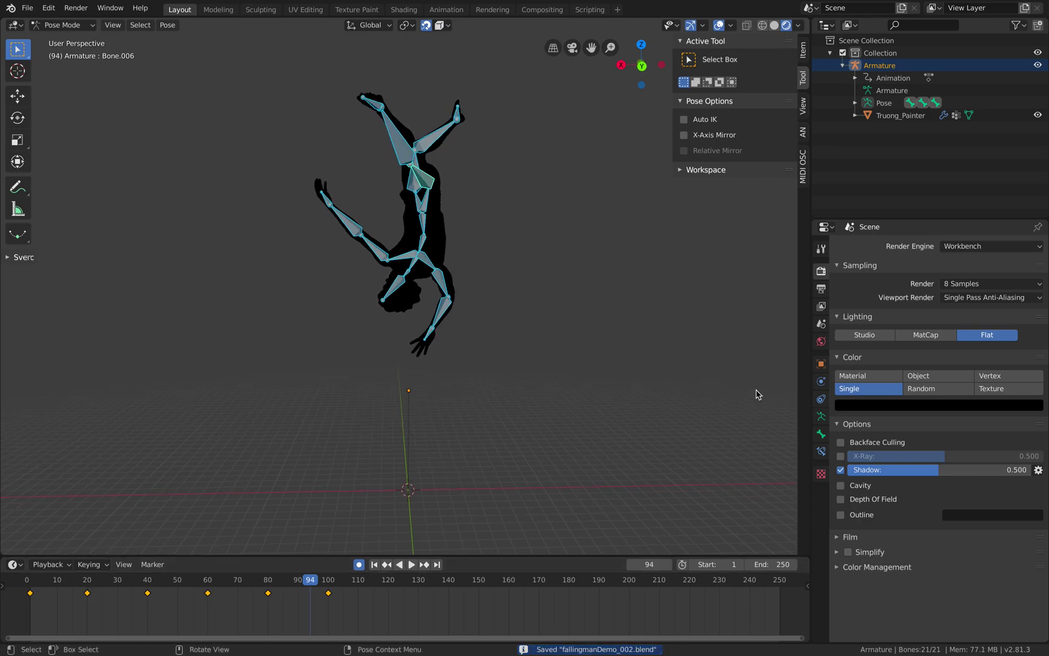
Try the Workbench Shadow and Cavity options on the silhouette.
left_click(841, 470)
left_click(842, 470)
left_click(841, 485)
left_click(842, 484)
Try the Material and Object color modes and set the Workbench color to Random.
left_click(850, 376)
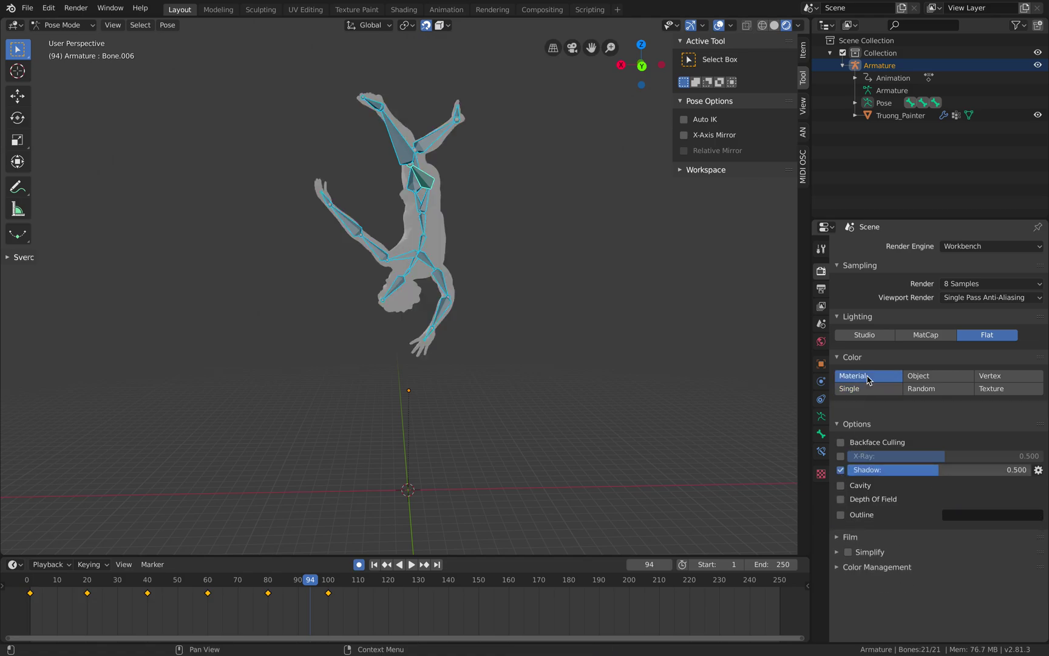
left_click(918, 375)
left_click(918, 389)
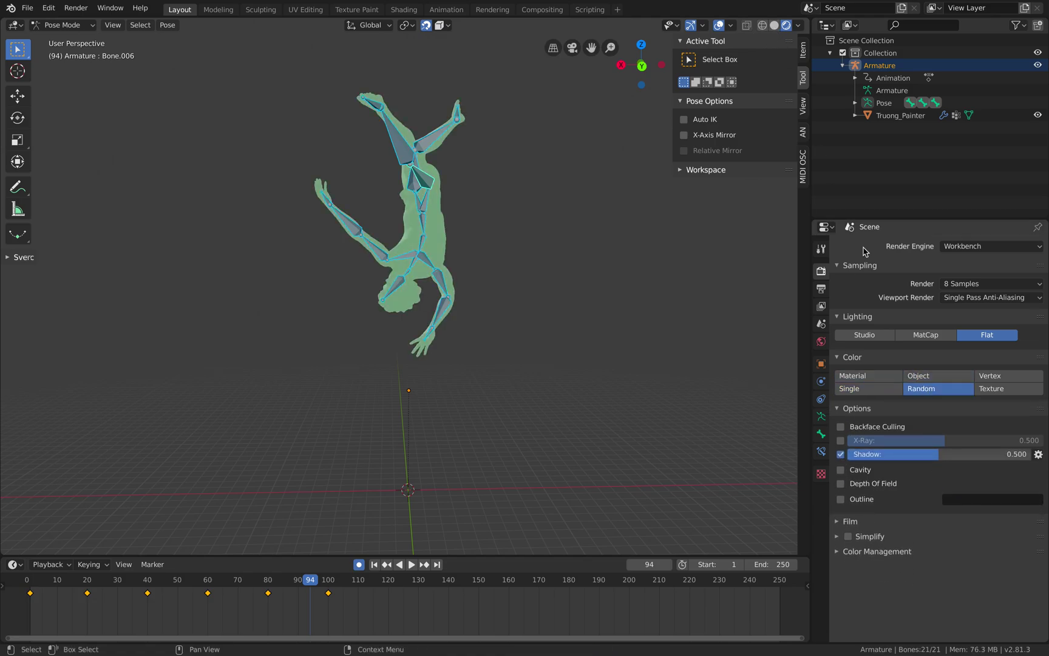
Set the render engine to Eevee and inspect the sculpture in material preview and Solid viewport shading.
left_click(955, 247)
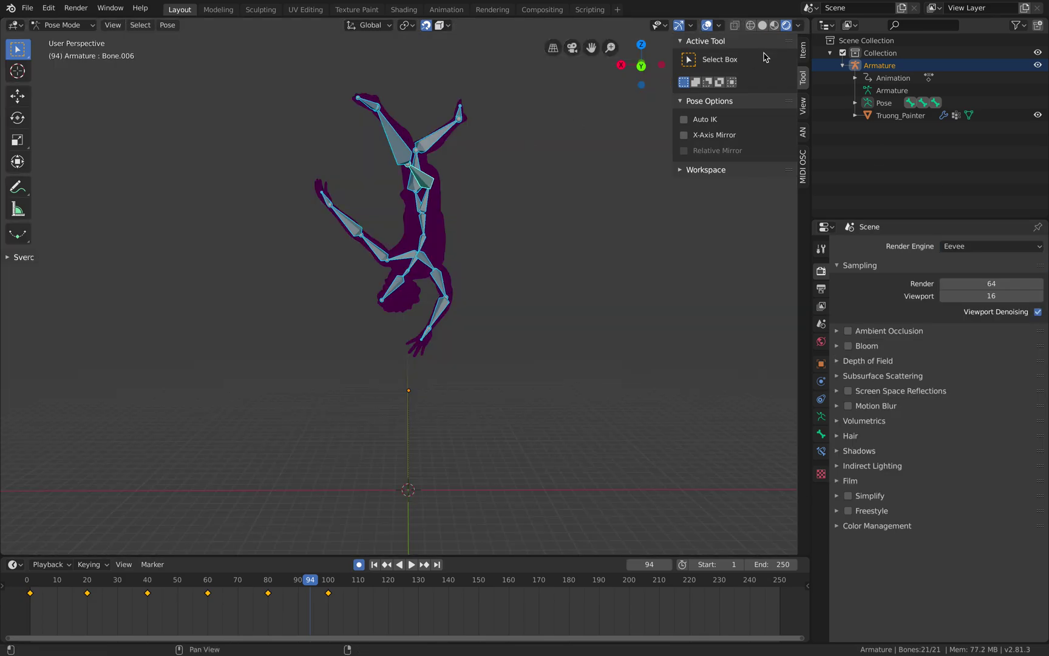
left_click(776, 28)
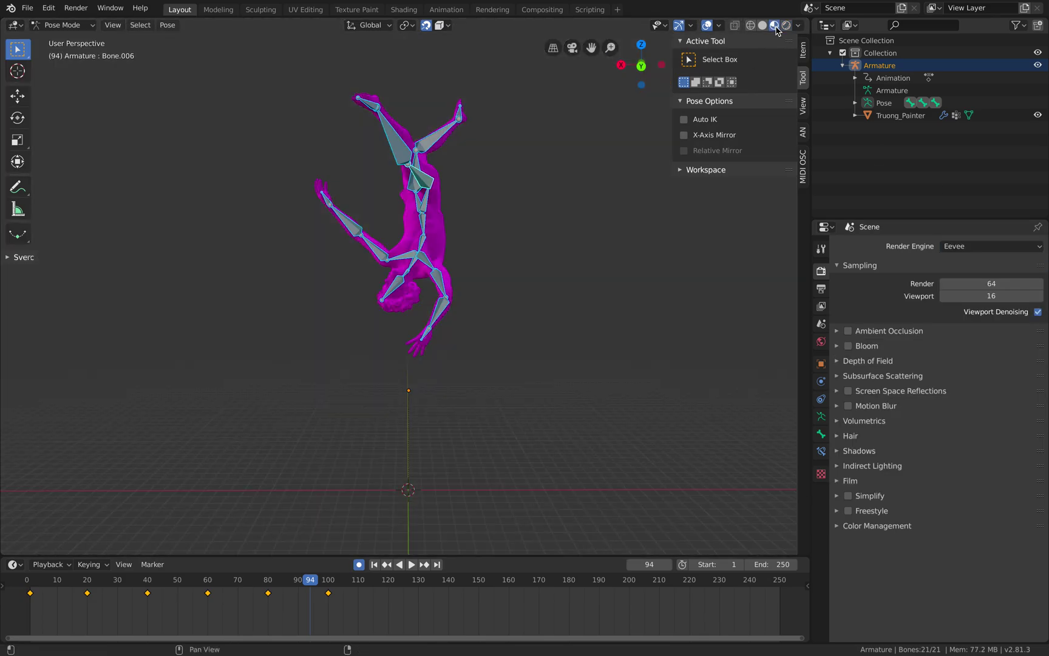
left_click(763, 27)
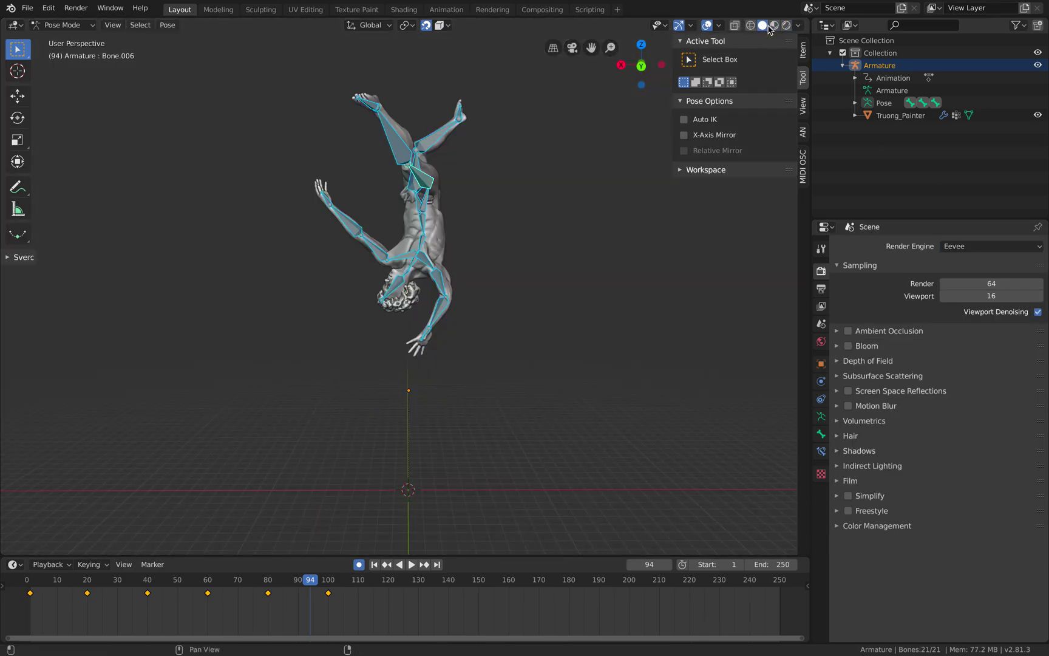
scroll(552, 159, "up", 2)
left_click(509, 178)
middle_click_drag(527, 165, 539, 220, "shift")
scroll(539, 220, "down", 1)
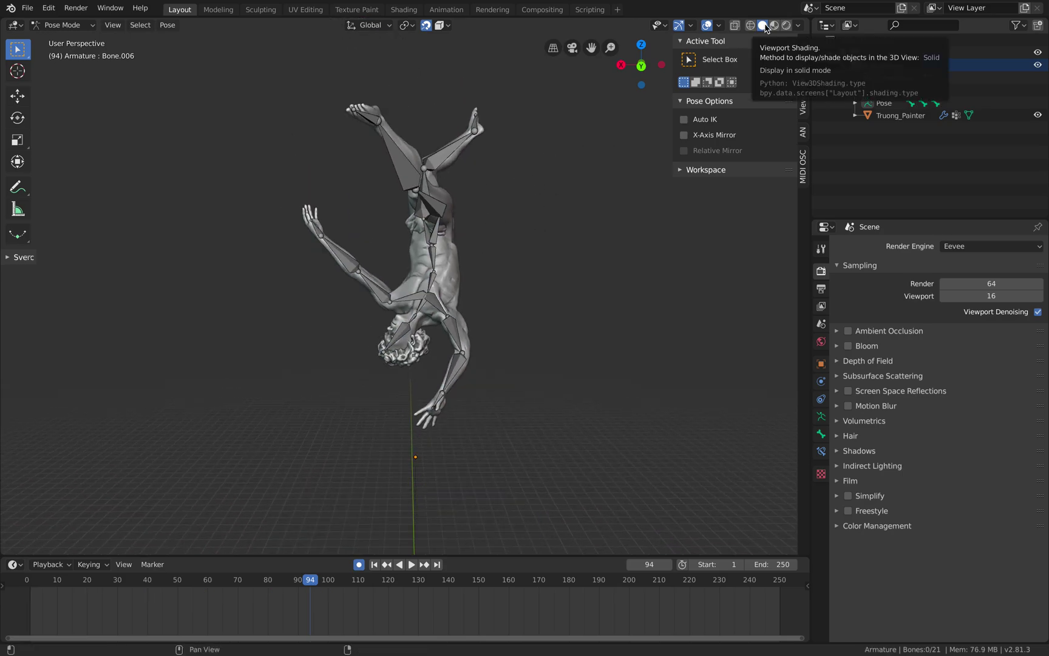
Switch the viewport to material preview shading with Eevee kept as the engine, and save the file.
left_click(976, 246)
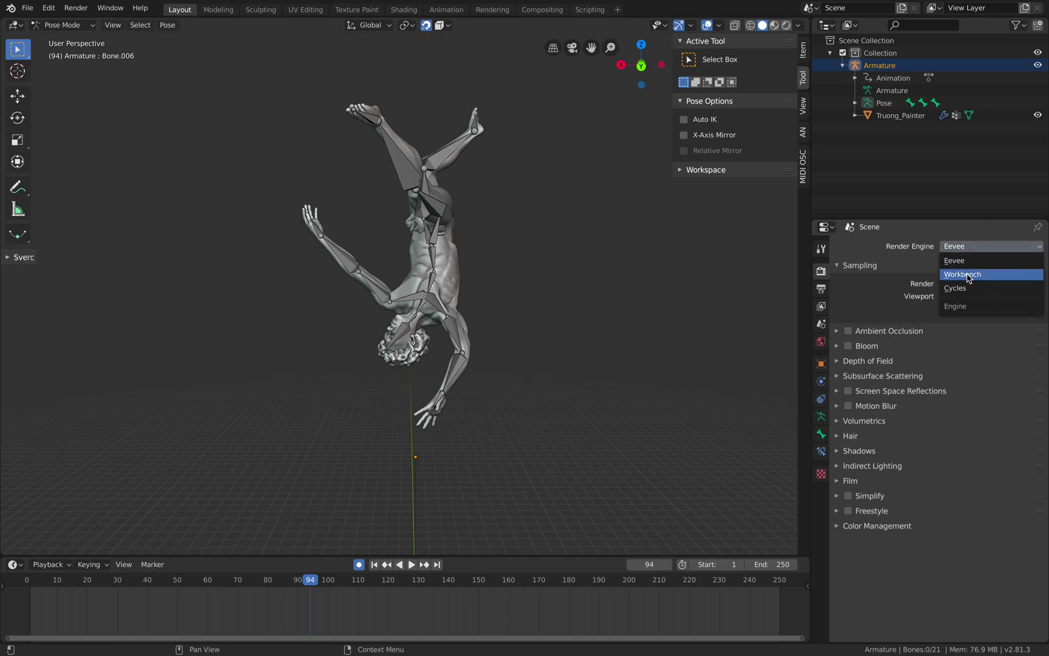
left_click(772, 25)
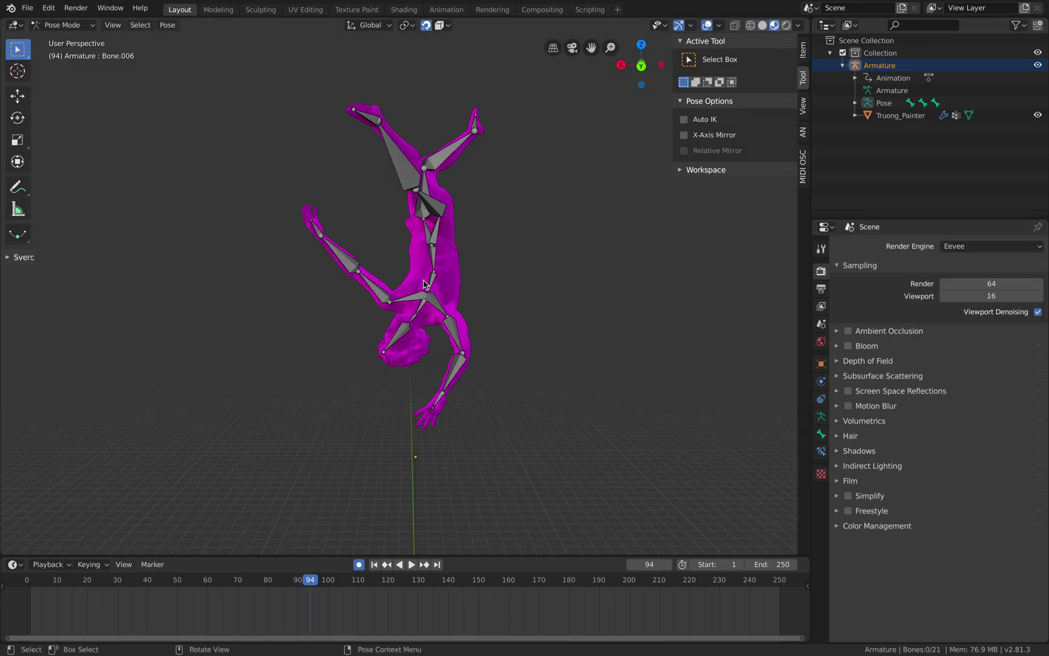
middle_click_drag(425, 284, 446, 271)
key("ctrl+s")
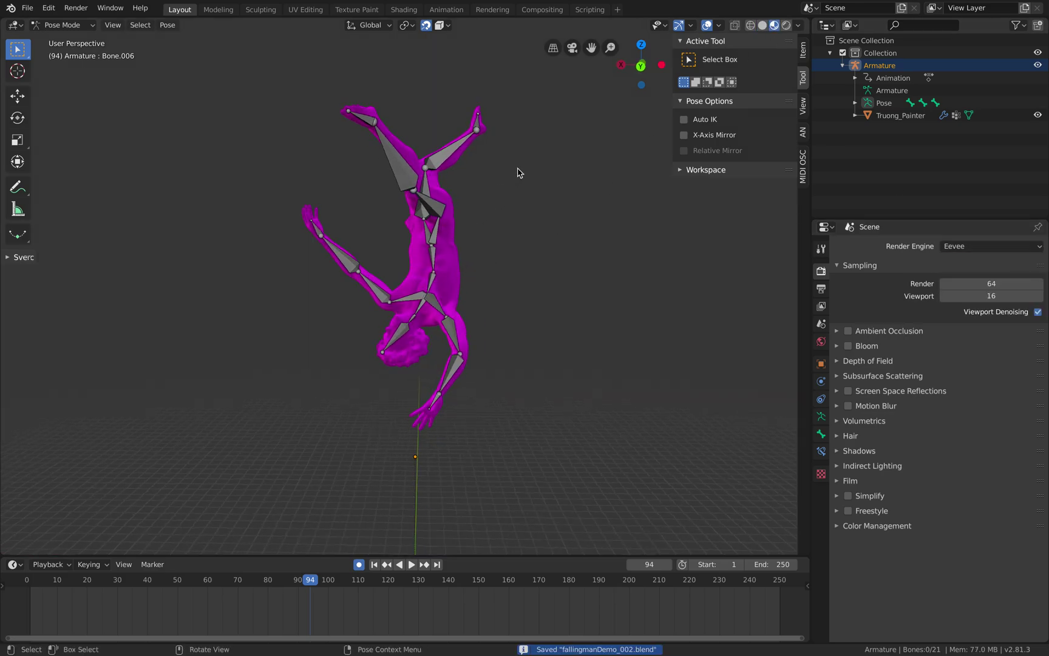
Split the 3D viewport horizontally and turn the upper area into a Shader Editor.
left_click_drag(804, 59, 789, 229)
left_click(60, 25)
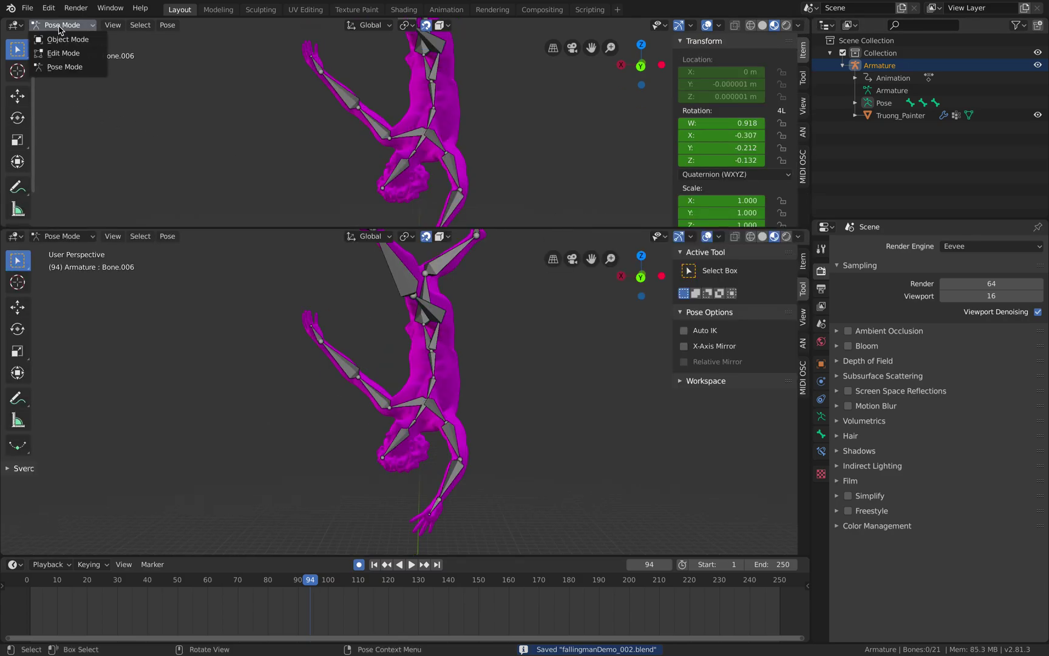
left_click(15, 24)
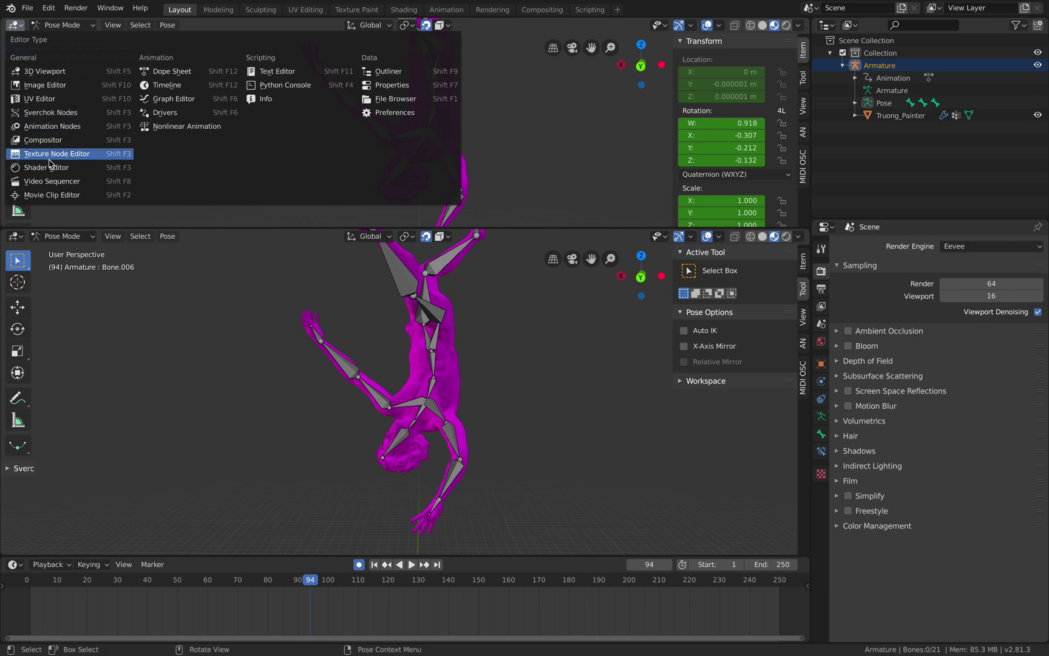
left_click(128, 157)
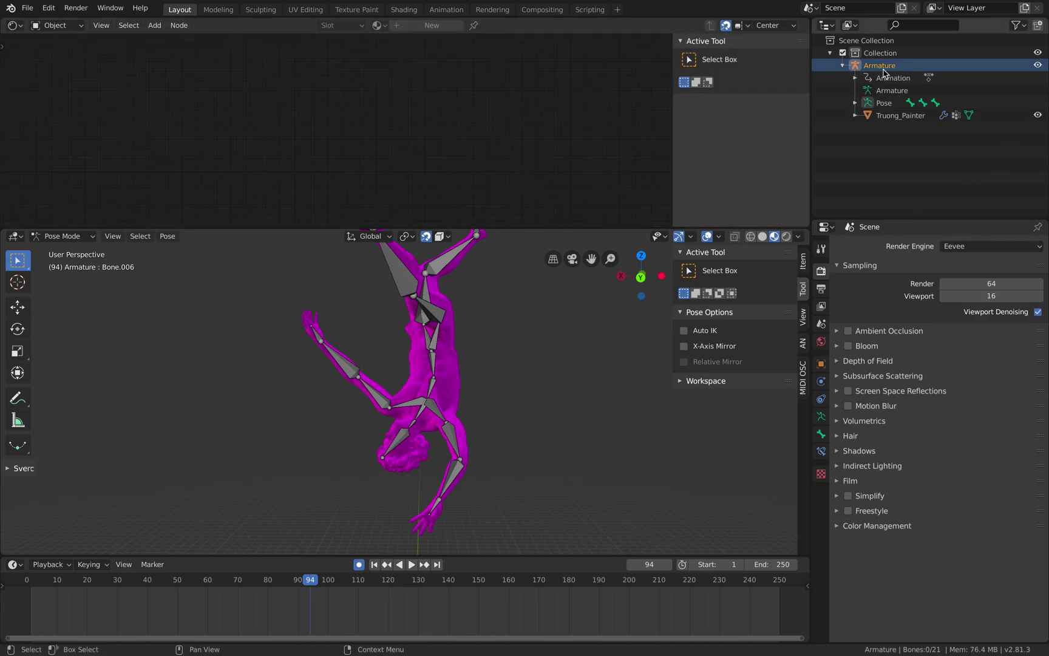
Switch the armature to Object Mode and select the Truong_Painter mesh.
left_click(60, 240)
left_click(67, 250)
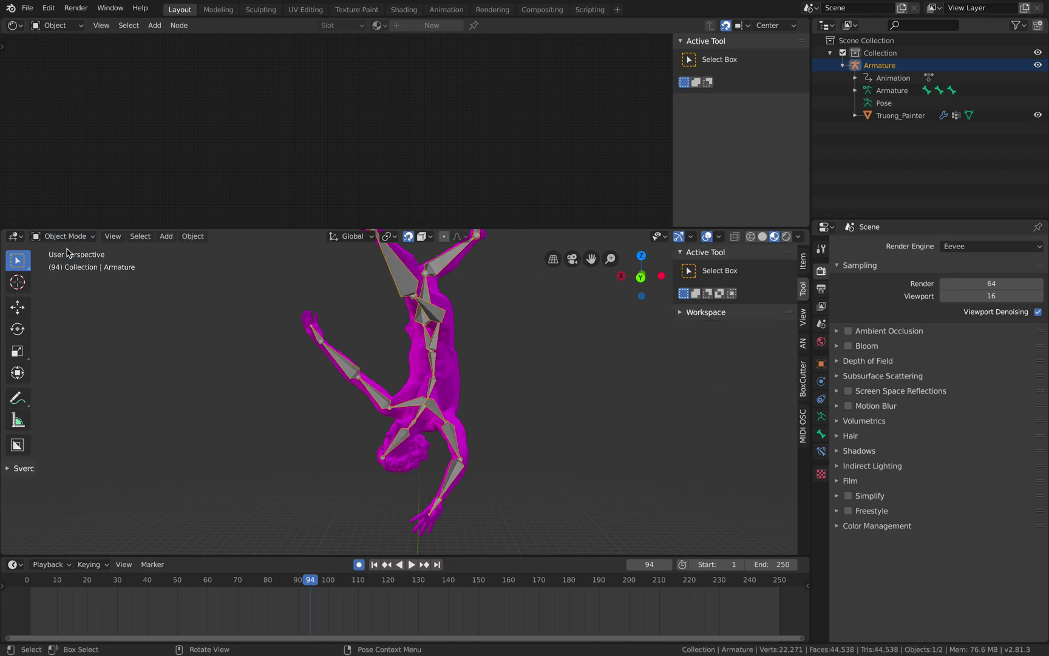
left_click(903, 119)
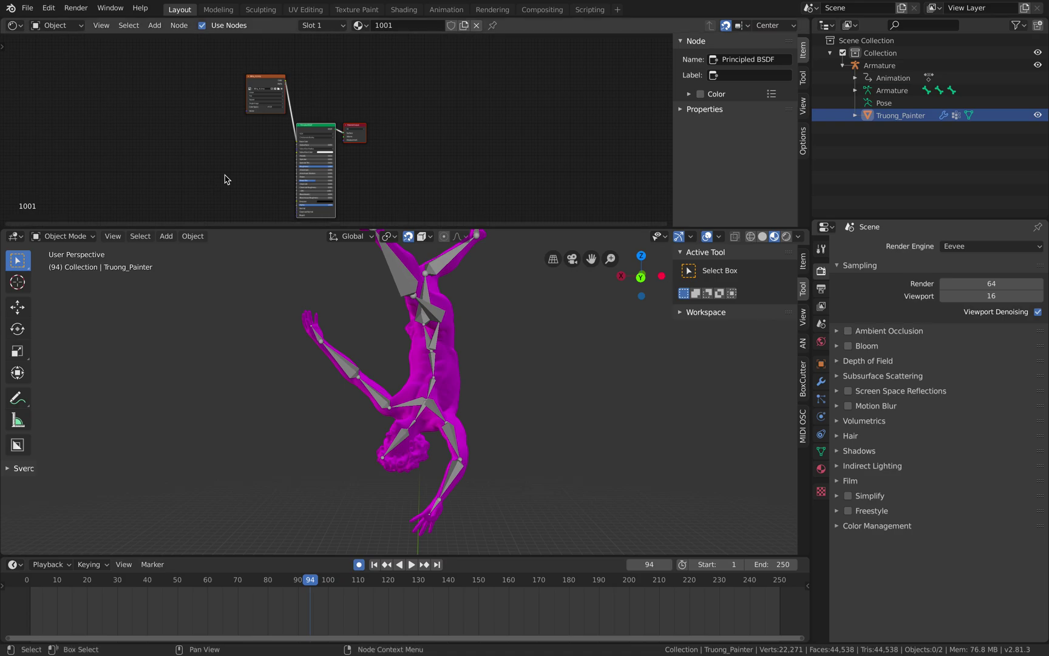
Select the Image Texture node with Falling_4c.bmp in the mesh's 1001 material.
middle_click_drag(225, 175, 306, 171)
scroll(307, 168, "up", 3)
left_click_drag(351, 57, 320, 123)
scroll(312, 128, "up", 5)
left_click(279, 115)
left_click(313, 94)
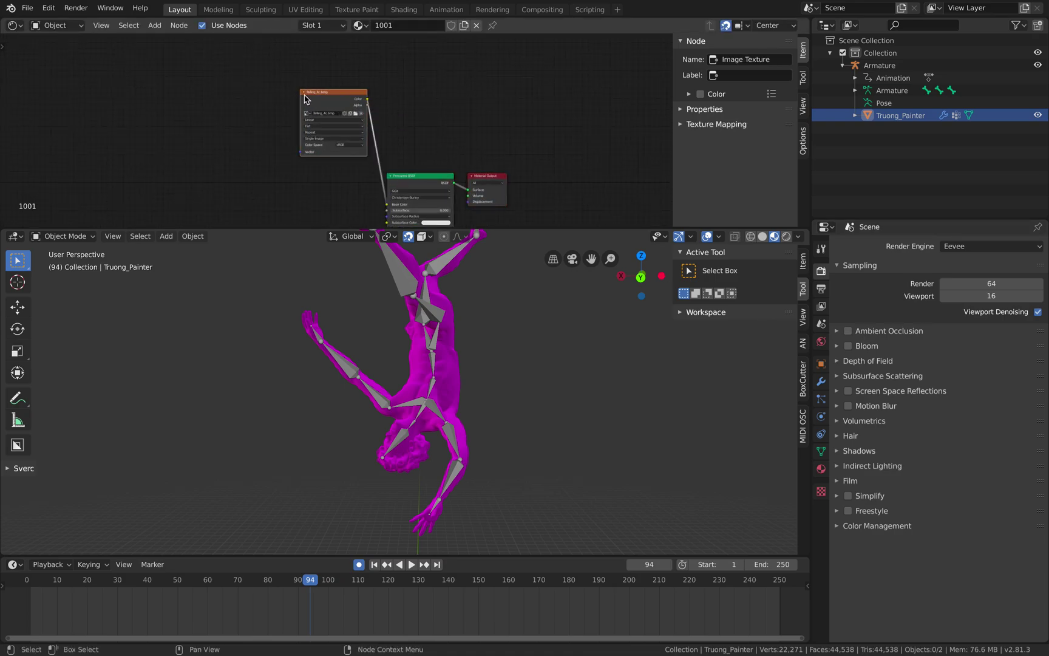
scroll(319, 91, "up", 3)
left_click_drag(328, 80, 282, 124)
scroll(281, 123, "up", 4)
middle_click_drag(282, 124, 291, 89)
scroll(290, 90, "up", 2)
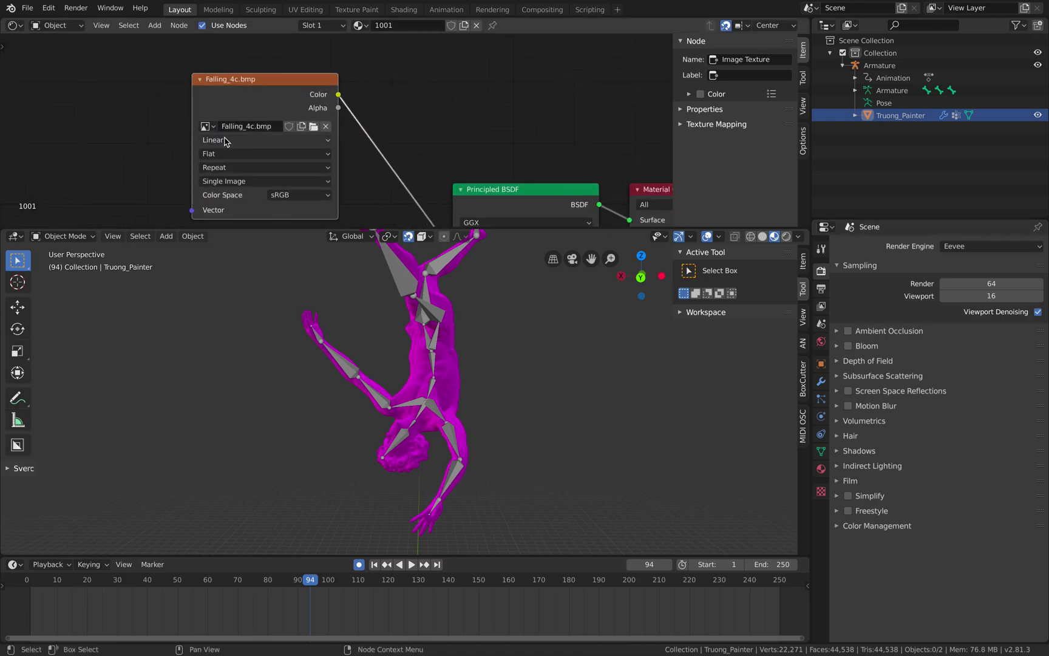
Start replacing the Image Texture node's image and look through the Downloads folder for the texture, sorted by modification date.
left_click(313, 127)
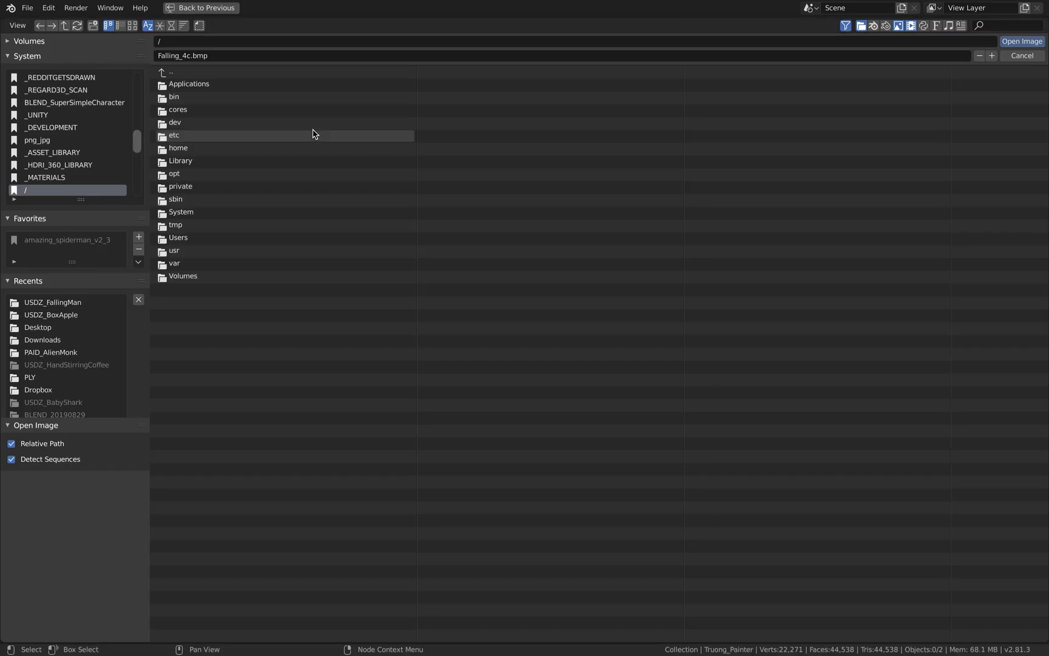
scroll(94, 146, "down", 4)
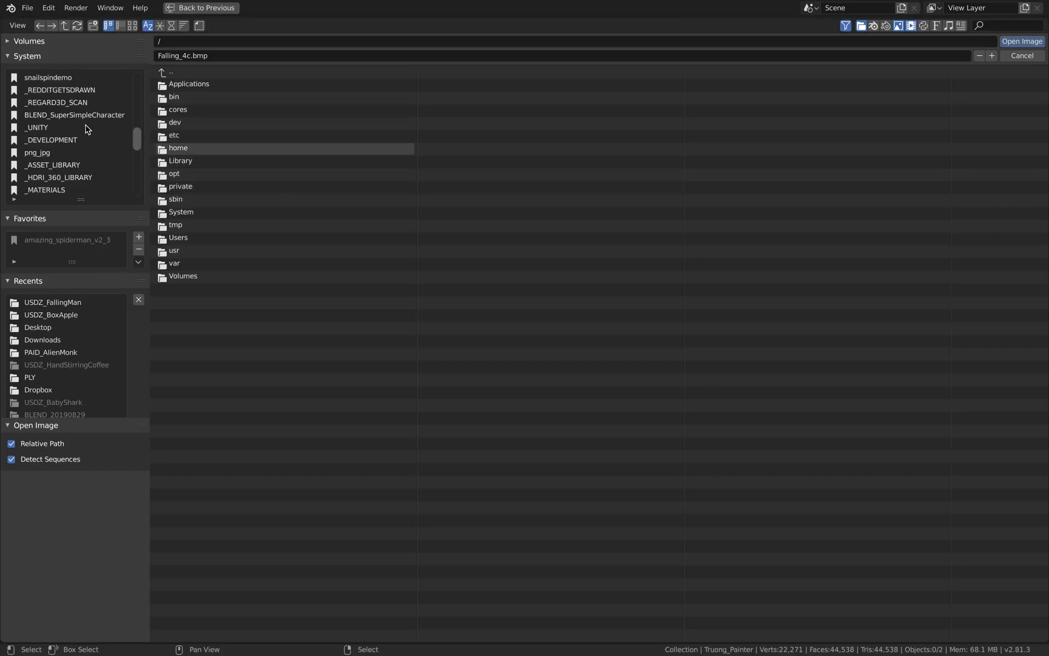
scroll(100, 151, "down", 4)
left_click_drag(138, 167, 138, 90)
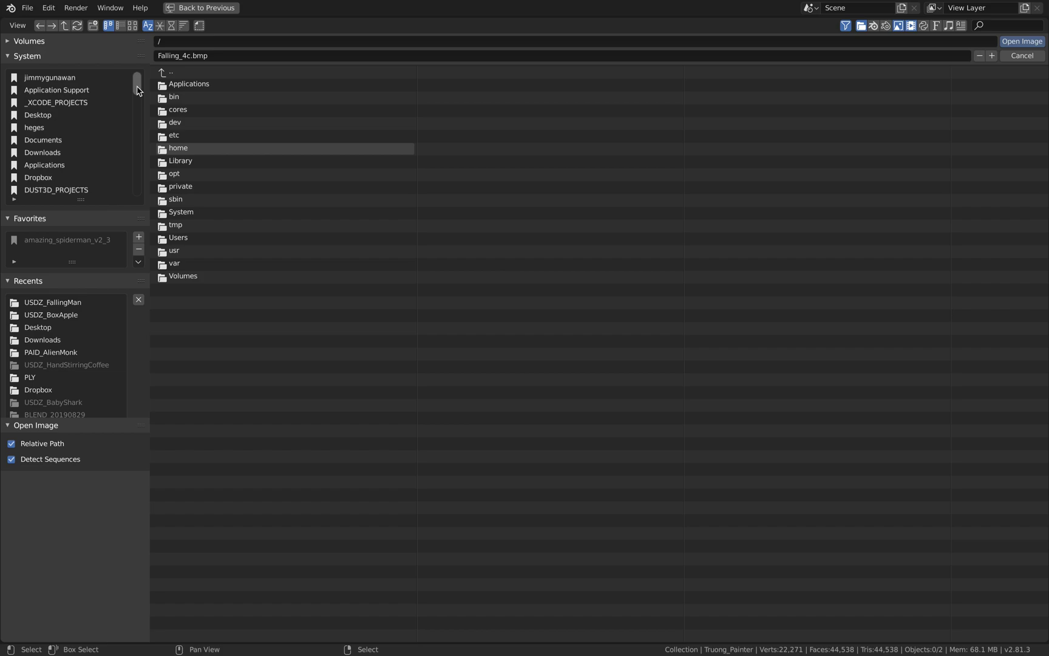
left_click(91, 152)
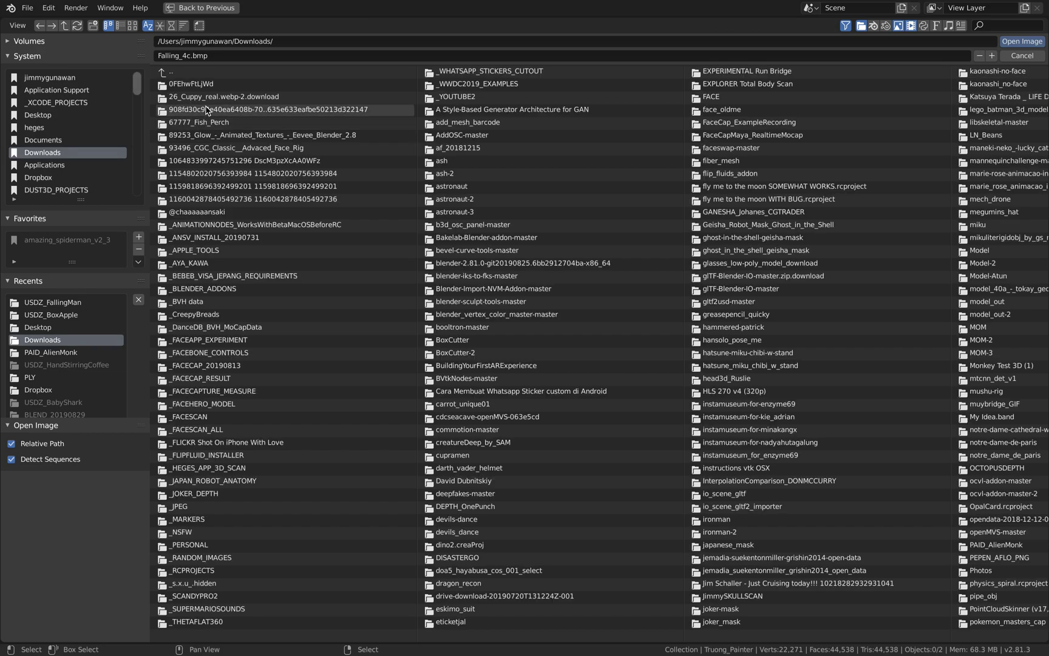
left_click(172, 25)
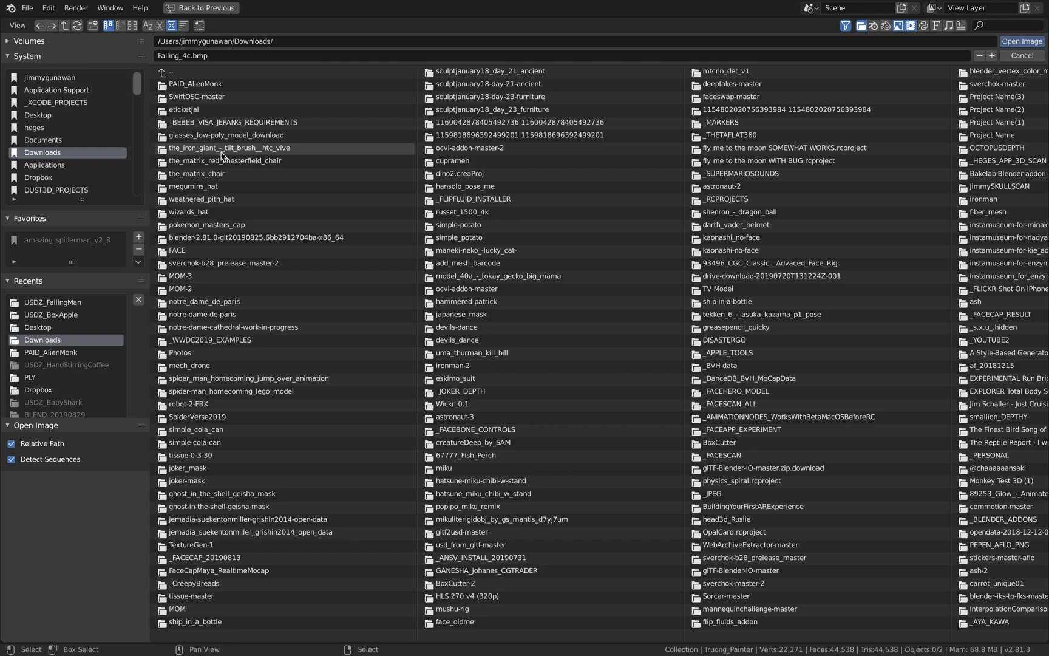
scroll(223, 156, "right", 3)
scroll(331, 283, "right", 11)
scroll(401, 346, "right", 11)
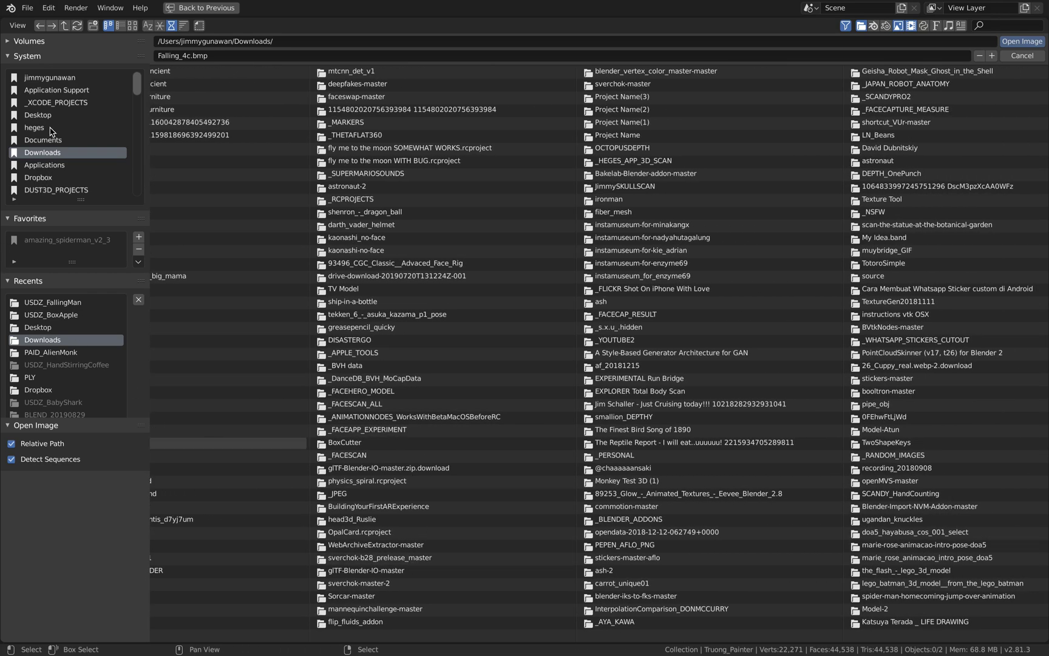
Load Falling_4c_1001_Diffuse.png from the Desktop folder USDZ_FallingMan into the node, choosing it by its thumbnail.
left_click(52, 116)
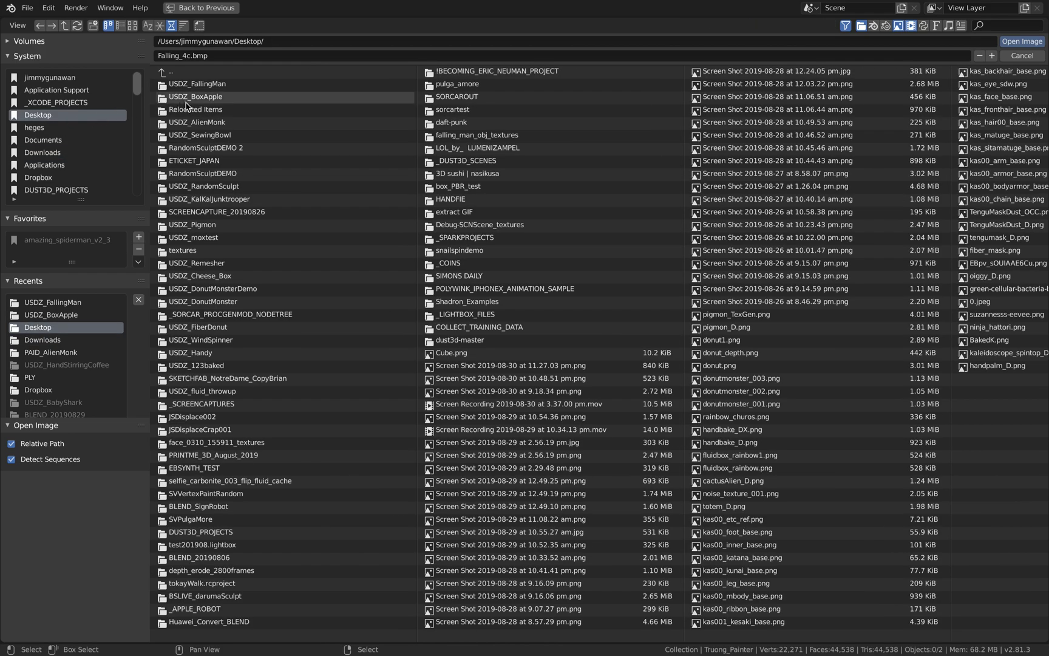
double_click(252, 85)
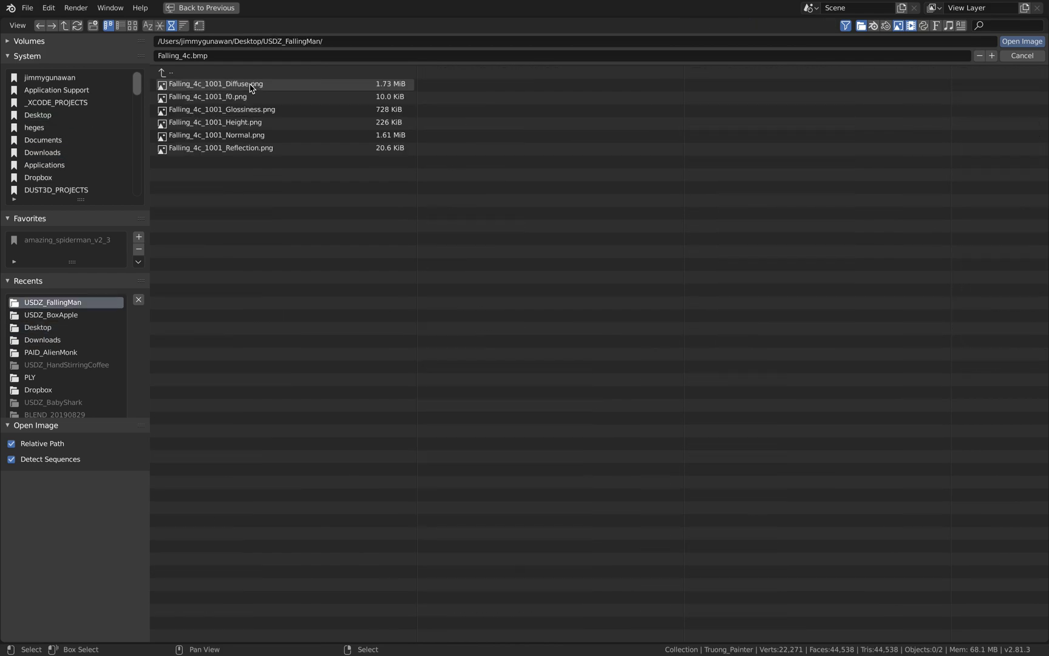
left_click(133, 25)
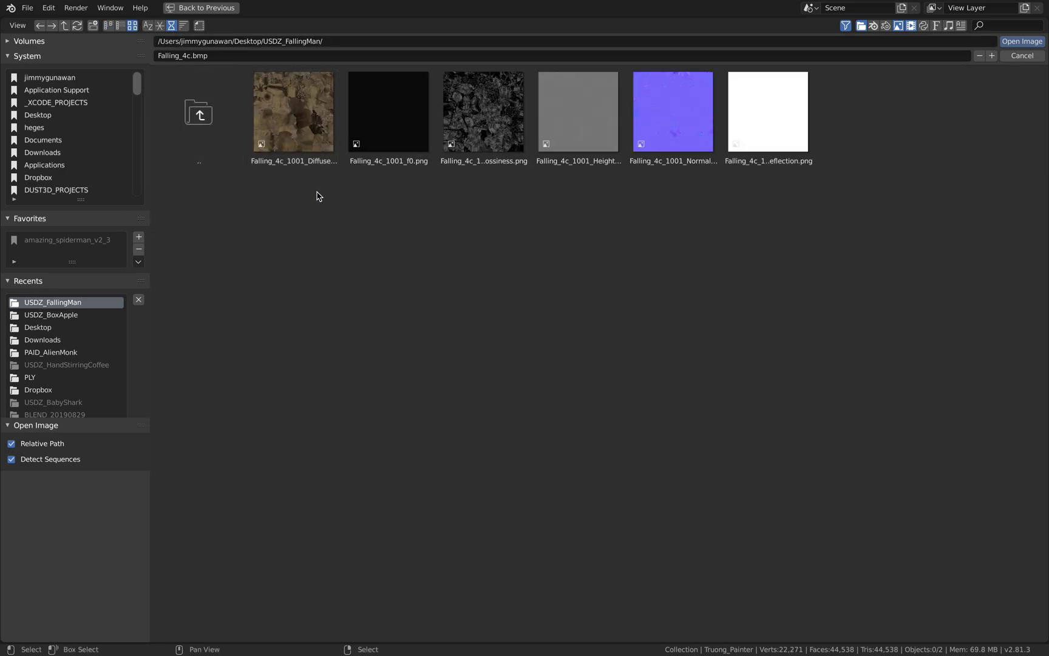
left_click(310, 137)
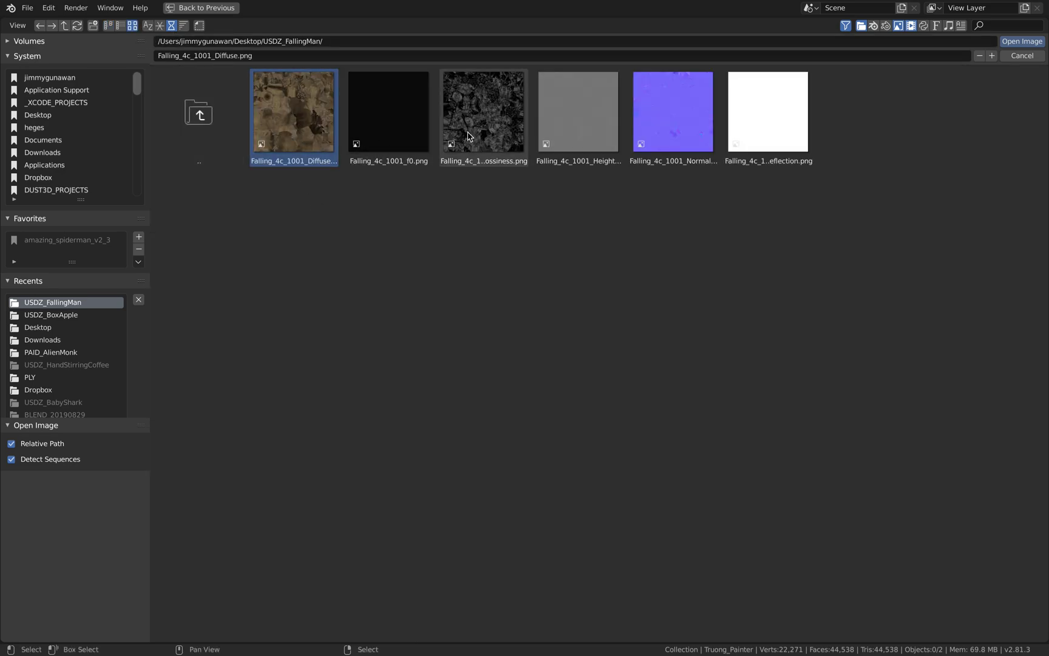
double_click(302, 130)
Deselect the sculpture, hide the viewport overlays, and save the file.
middle_click_drag(486, 321, 570, 373)
key("ctrl+i")
left_click(501, 332)
left_click(707, 237)
key("ctrl+s")
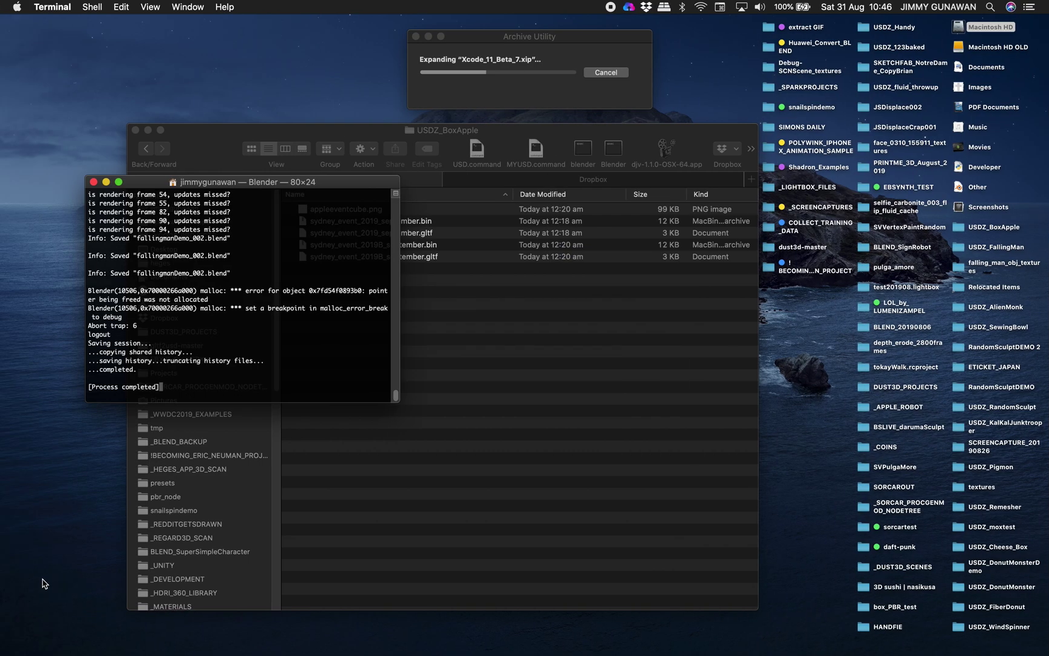
Close the ended Terminal session and relaunch Blender from the Finder window.
left_click(93, 182)
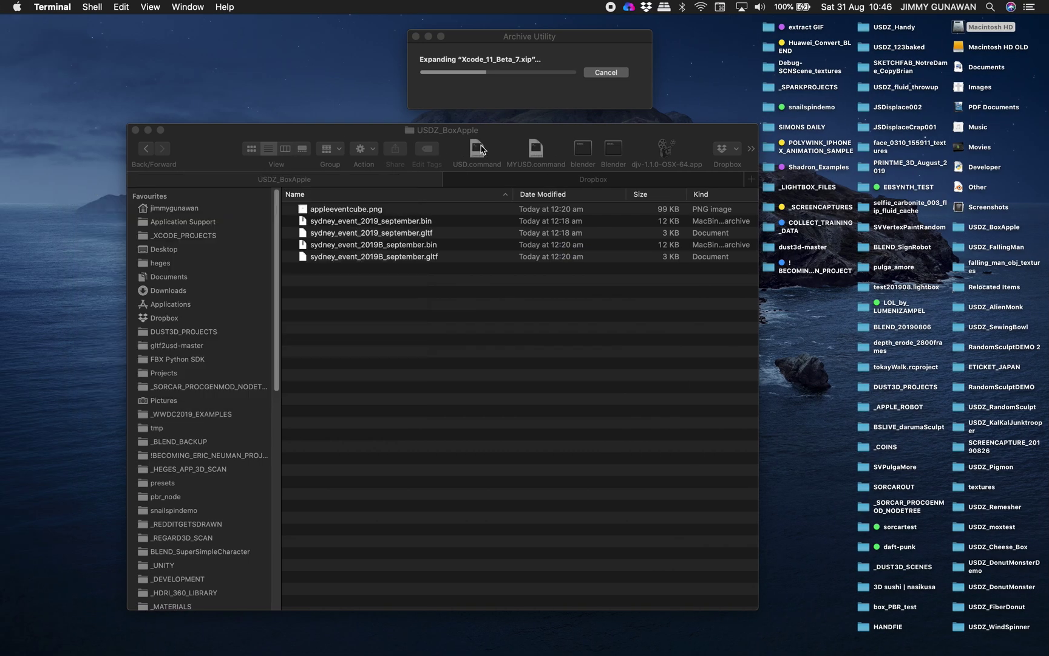
left_click_drag(558, 143, 545, 144)
left_click(600, 154)
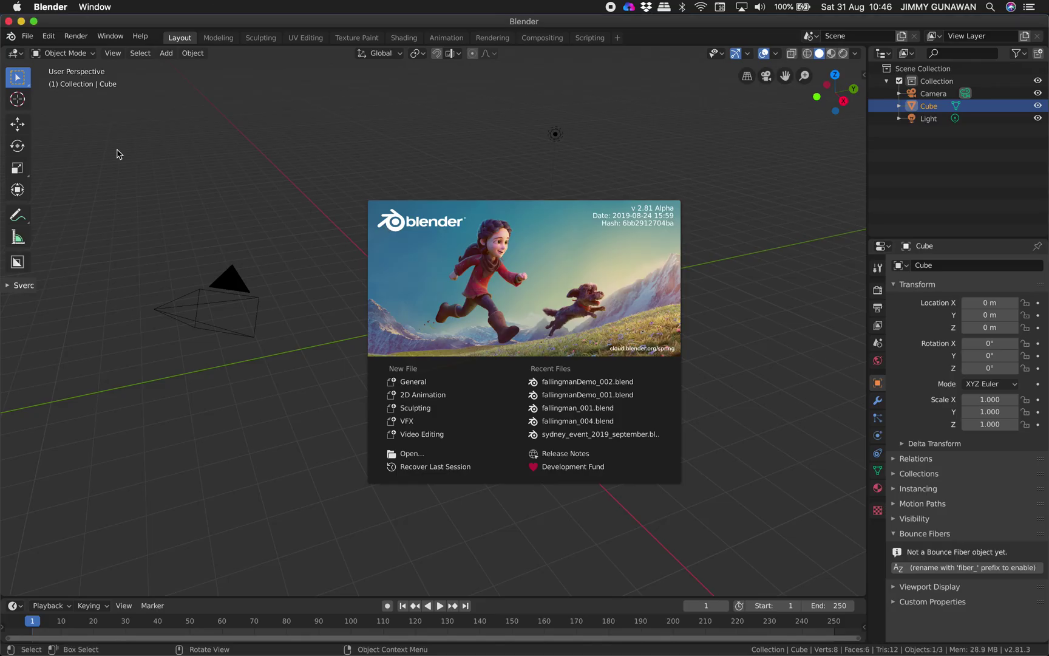
Dismiss the splash screen and reopen the recent file fallingmanDemo_002.blend.
left_click(126, 134)
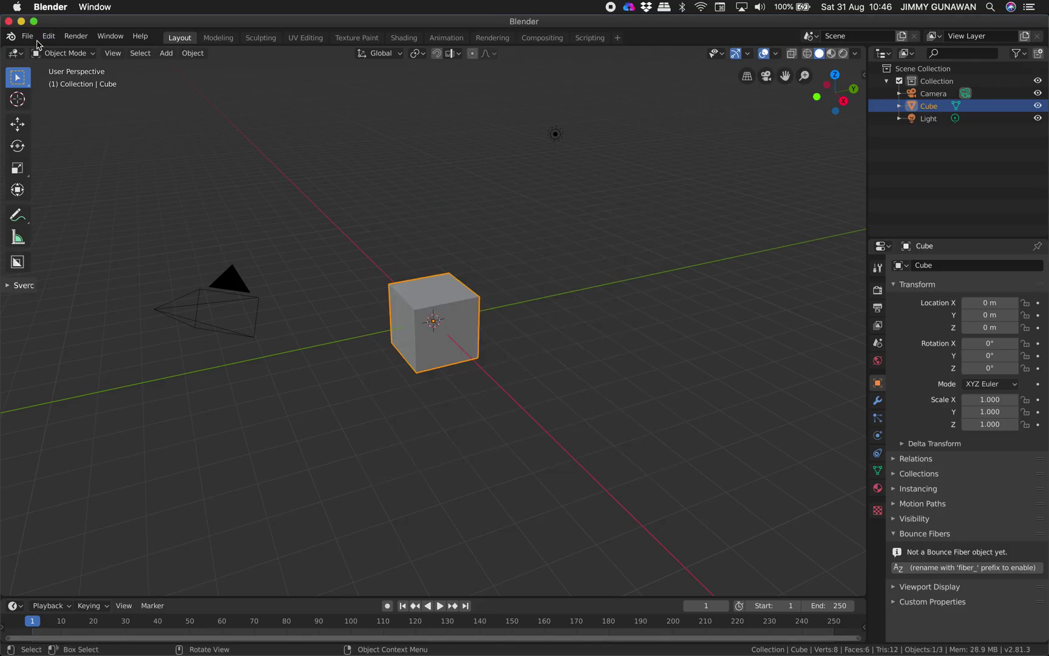
left_click(28, 37)
mouse_move(110, 73)
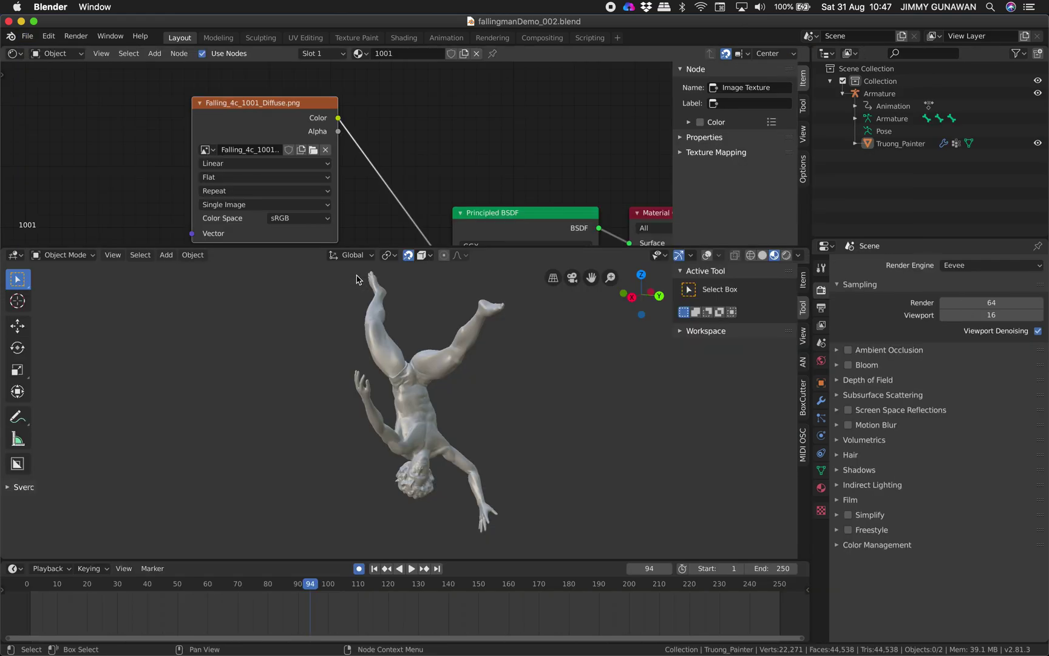
Scrub the timeline back to frame 84 and set the animation's end frame to 100.
key("space")
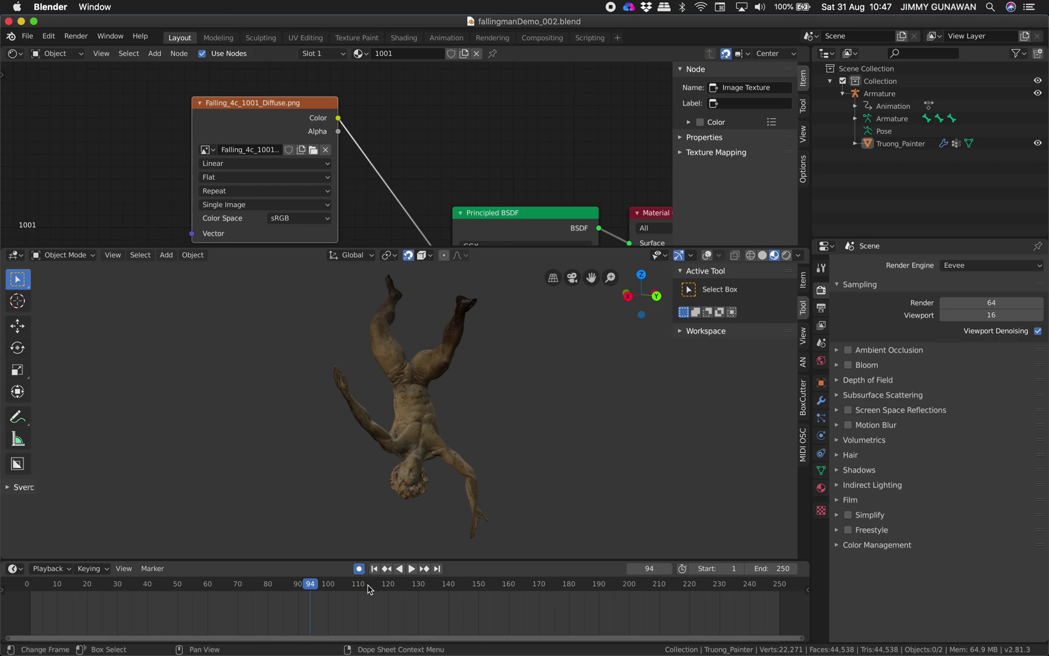
left_click_drag(323, 581, 280, 580)
left_click(756, 574)
type("10")
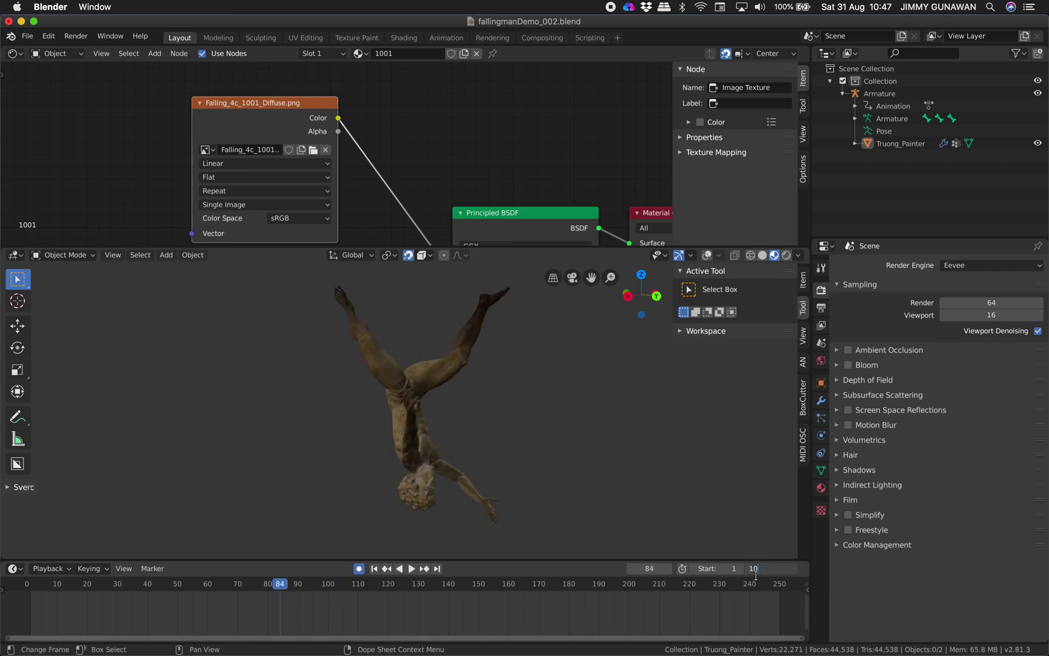
type("0")
key("Return")
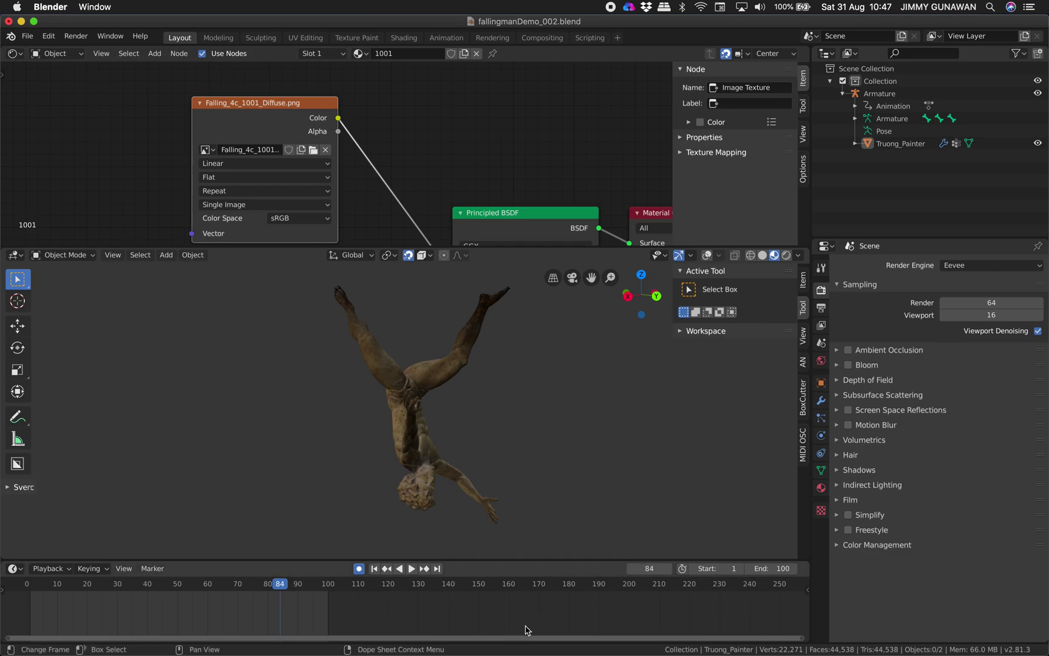
middle_click_drag(527, 629, 634, 618)
scroll(634, 618, "up", 4)
Return to frame 1 and show only the 3D viewport, centred on the figure, in full screen.
left_click(375, 568)
middle_click_drag(500, 460, 529, 352, "shift")
middle_click_drag(562, 402, 612, 381)
key("ctrl+alt+space")
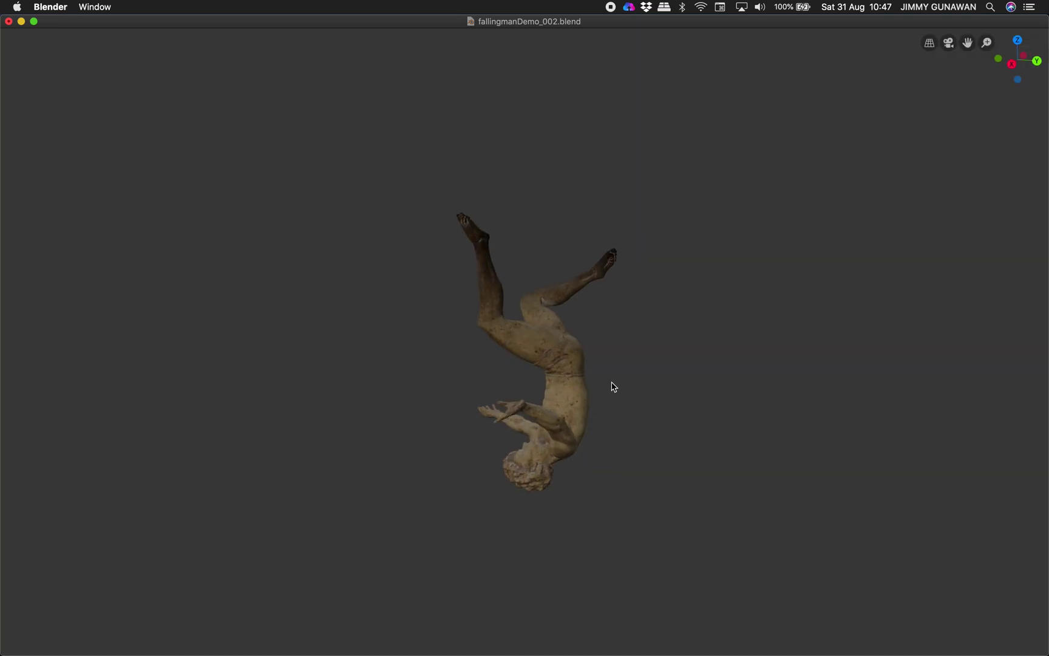
scroll(612, 380, "up", 1)
left_click(34, 21)
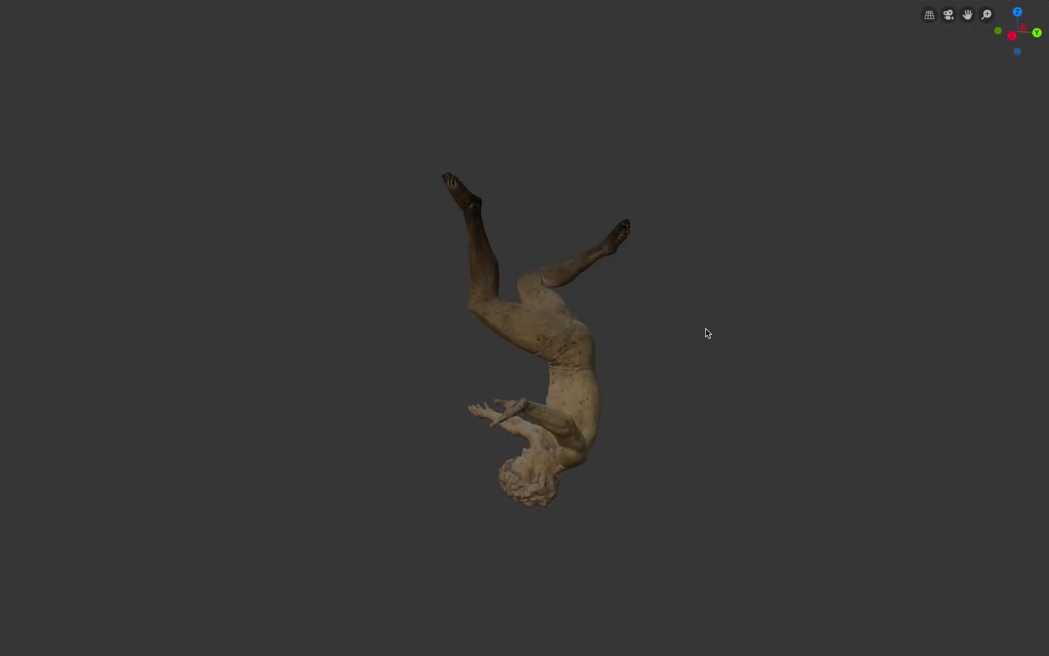
Play the fall animation and examine the textured figure from several sides.
scroll(707, 333, "left", 2)
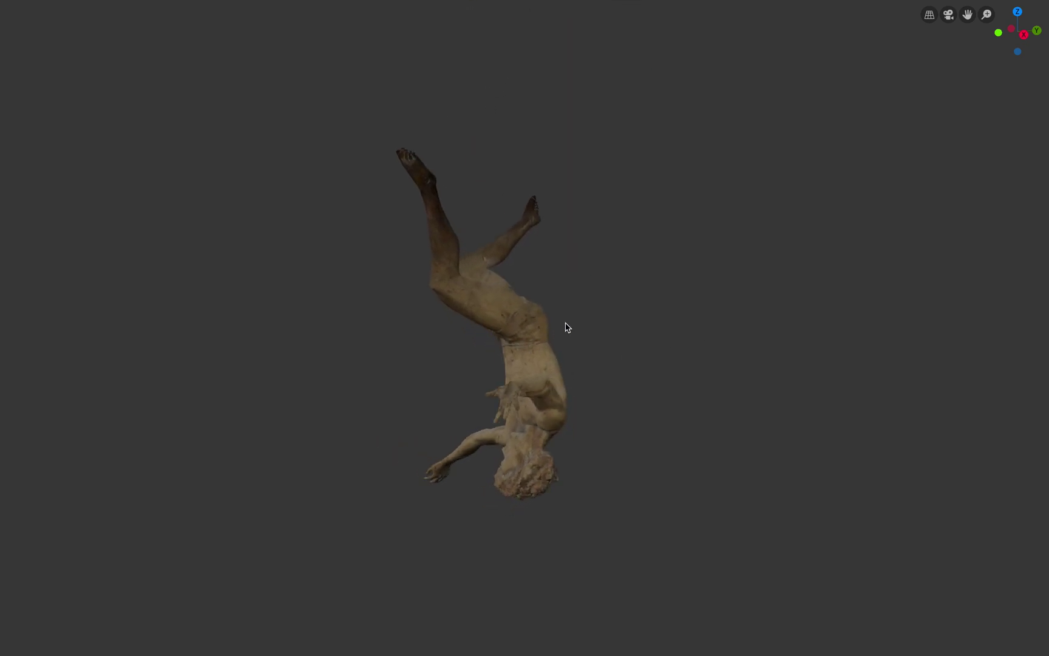
middle_click_drag(558, 330, 479, 328)
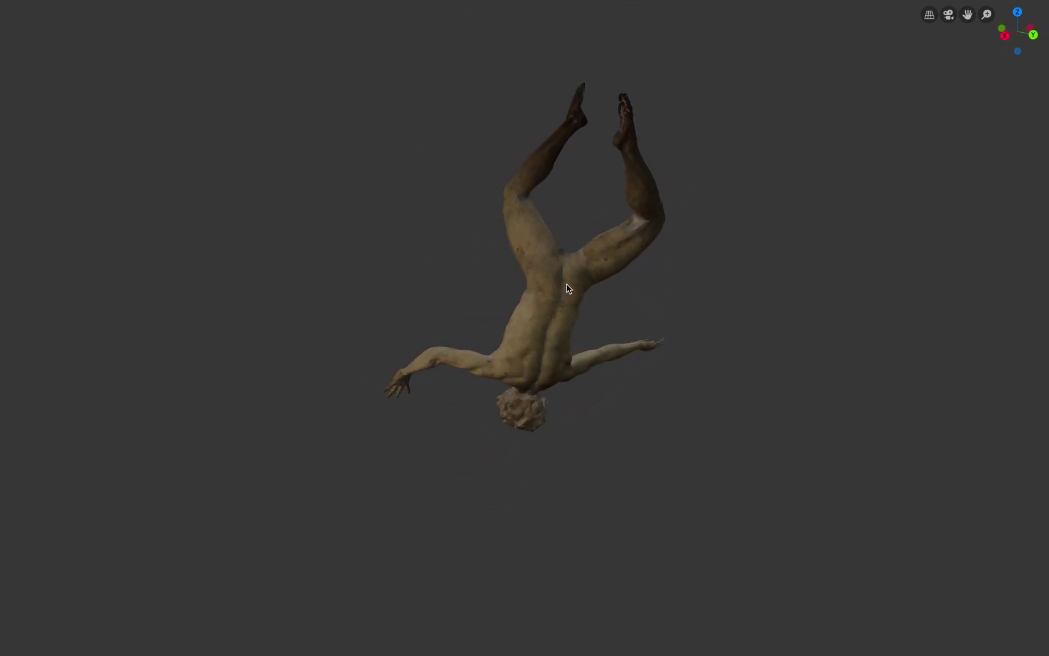
middle_click_drag(612, 314, 542, 291)
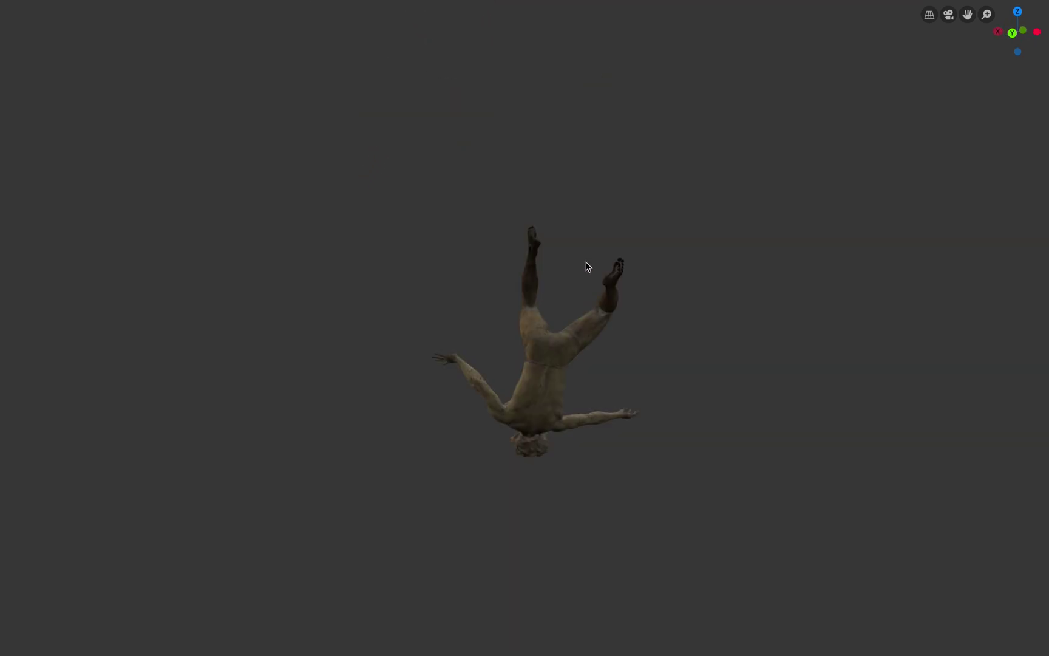
scroll(587, 309, "up", 2)
middle_click_drag(591, 348, 506, 345)
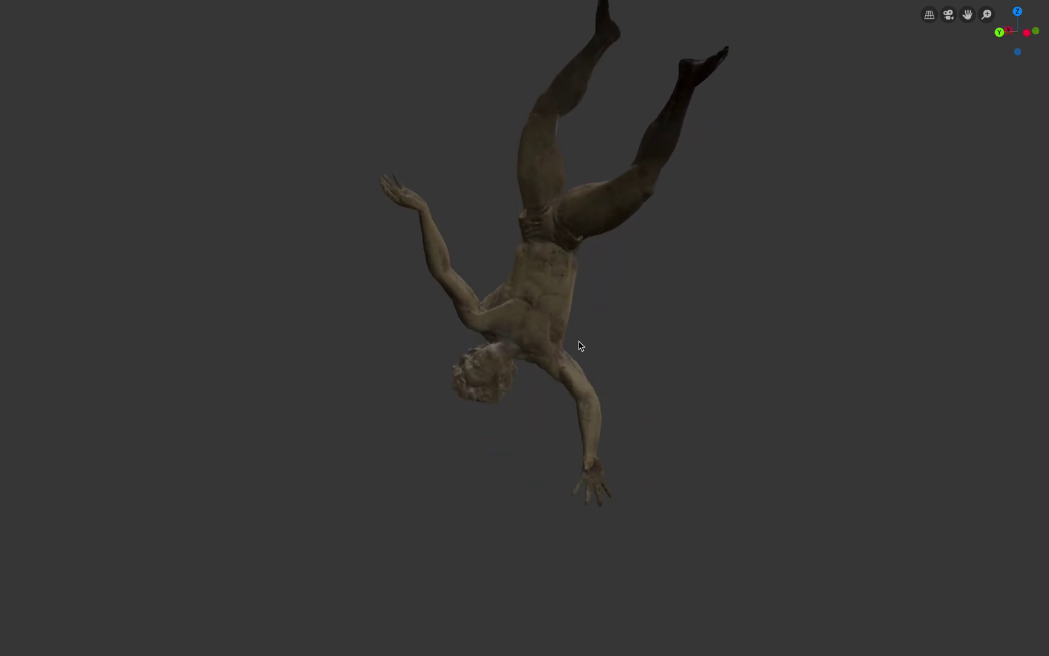
Bring back the full editor layout and stop the playback, returning to frame 1.
key("ctrl+alt+space")
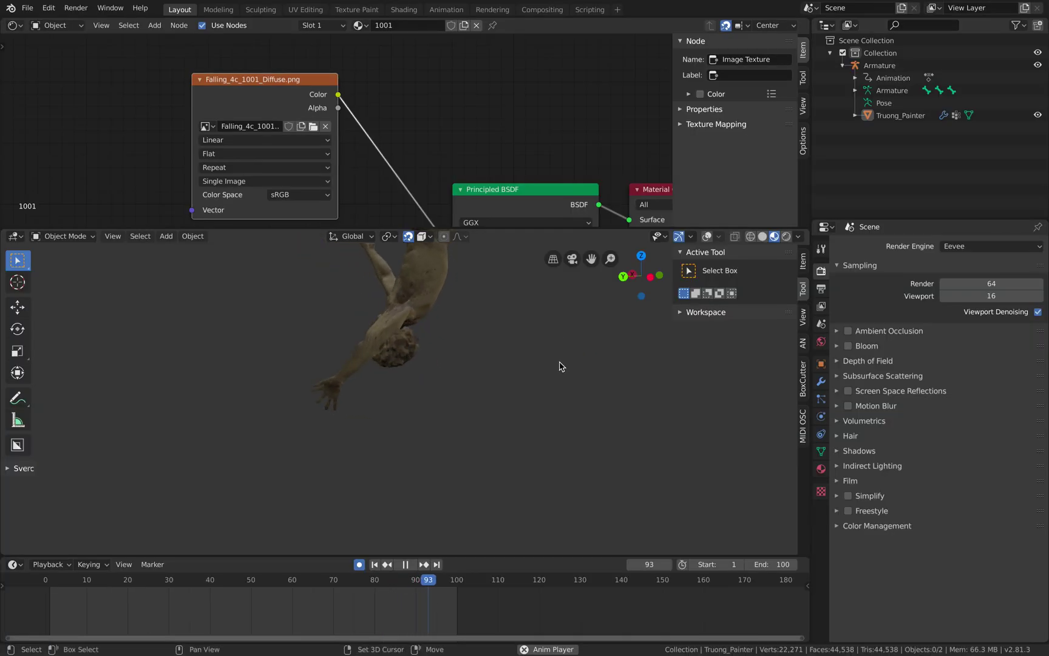
middle_click_drag(564, 383, 604, 381)
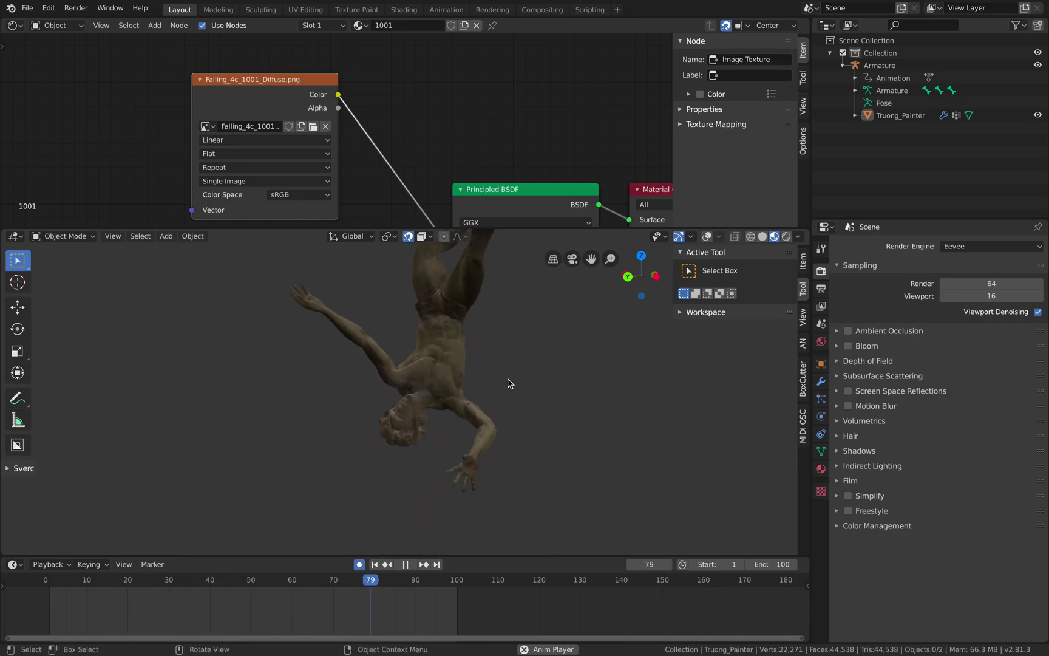
key("Escape")
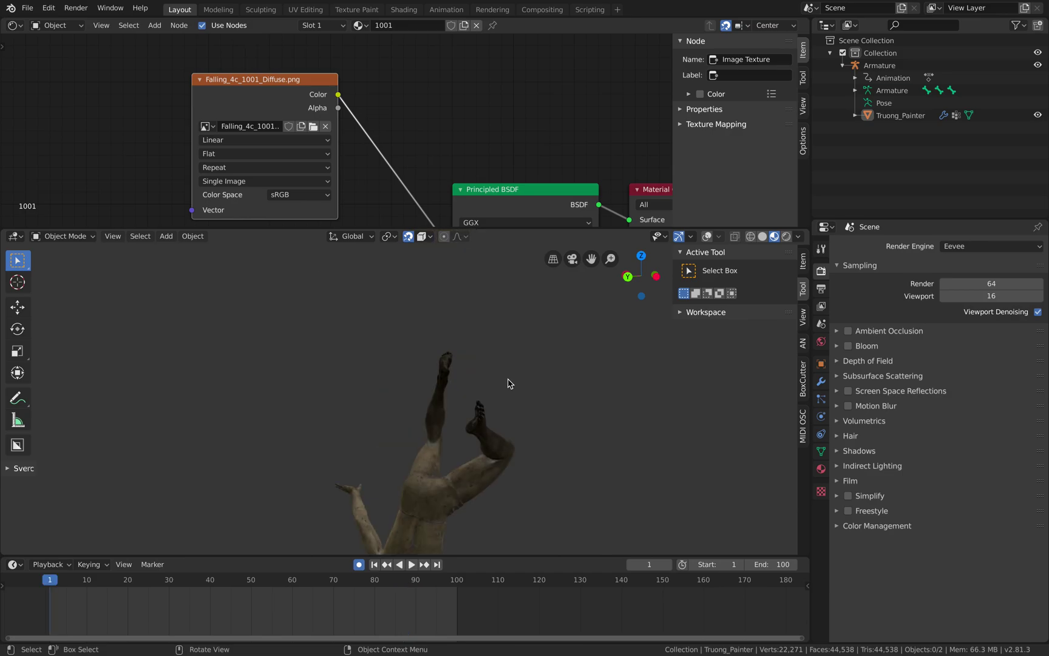